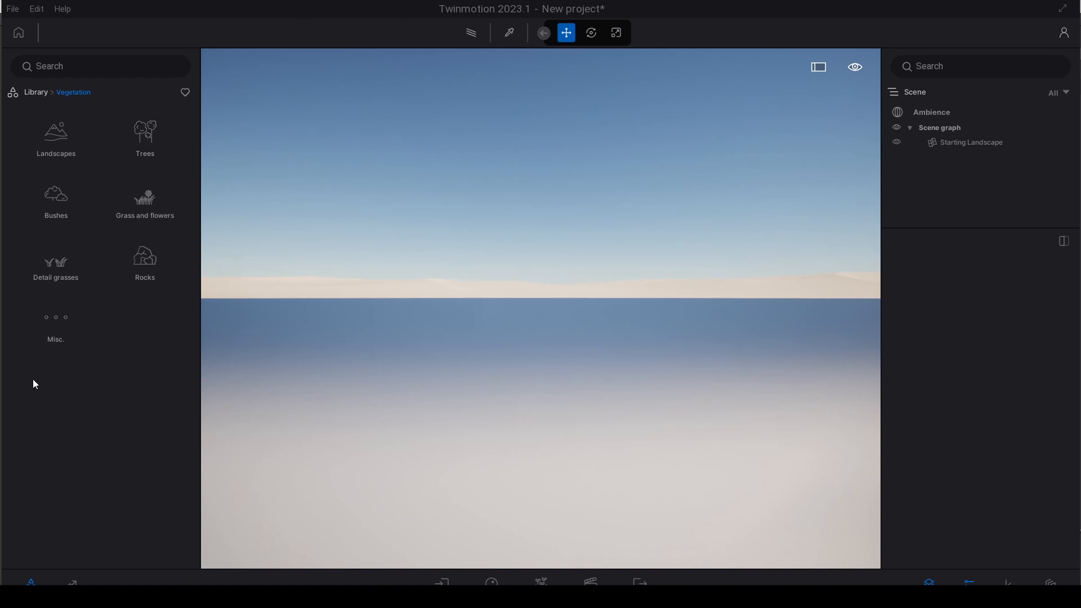
Step: Add the Flat landscape from the Vegetation library to the scene
click(56, 130)
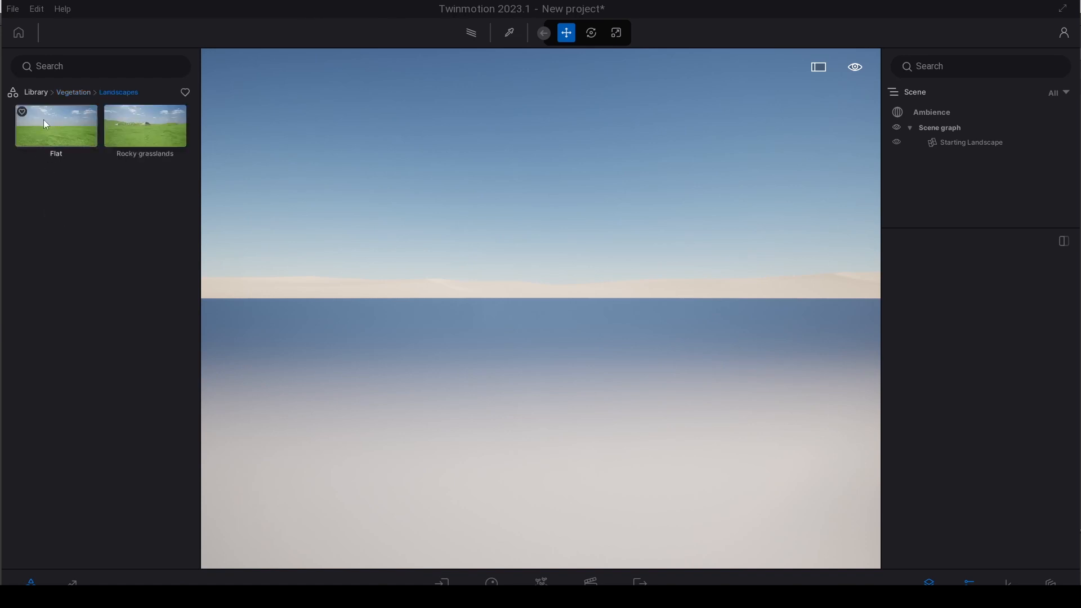
drag(45, 135, 559, 407)
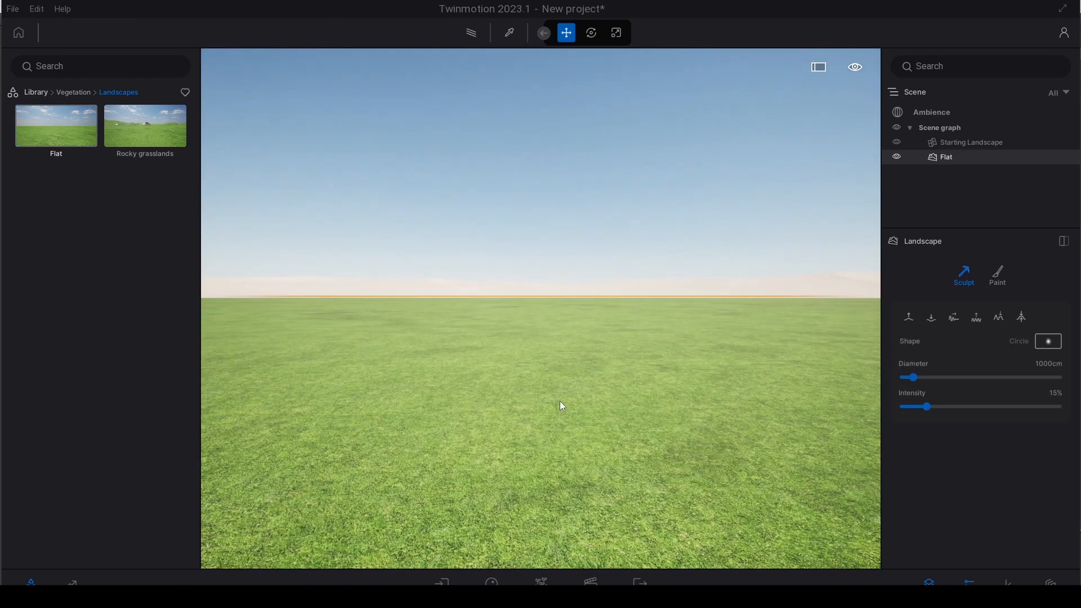
right_drag(564, 266, 564, 299)
key(w)
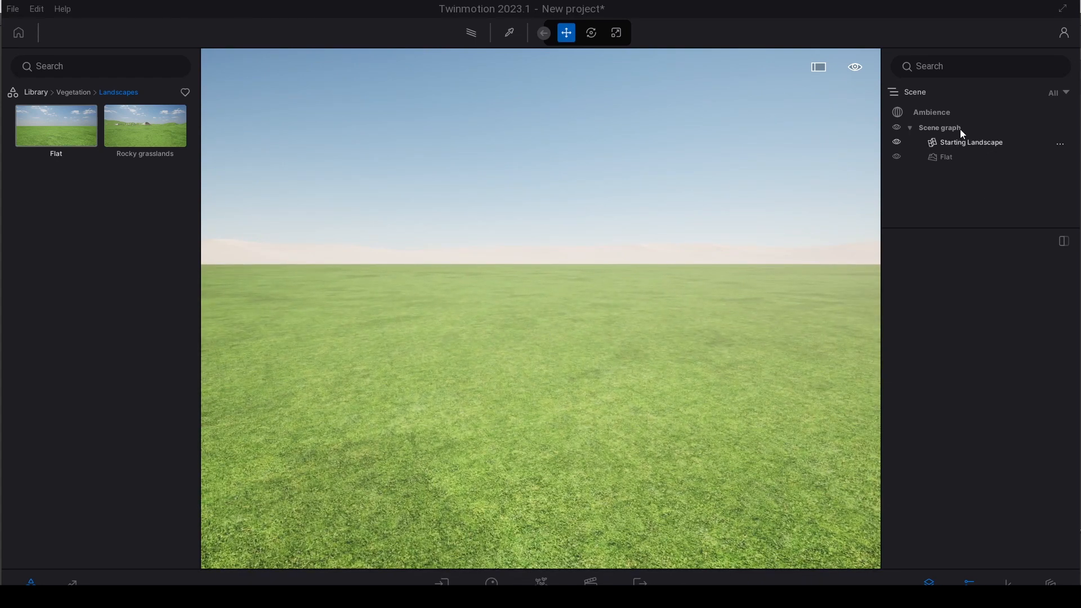
Step: Turn off exposure compensation in the Ambience lighting details and raise the exposure to 2.41
click(928, 113)
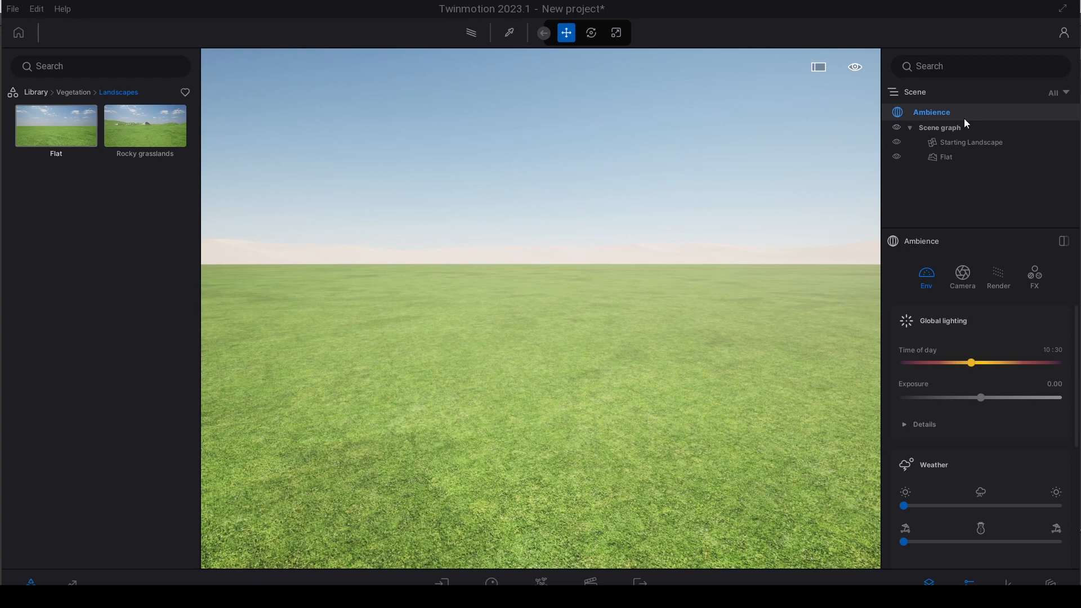
scroll(945, 400, down, 2)
scroll(945, 400, up, 2)
click(905, 428)
scroll(904, 424, down, 1)
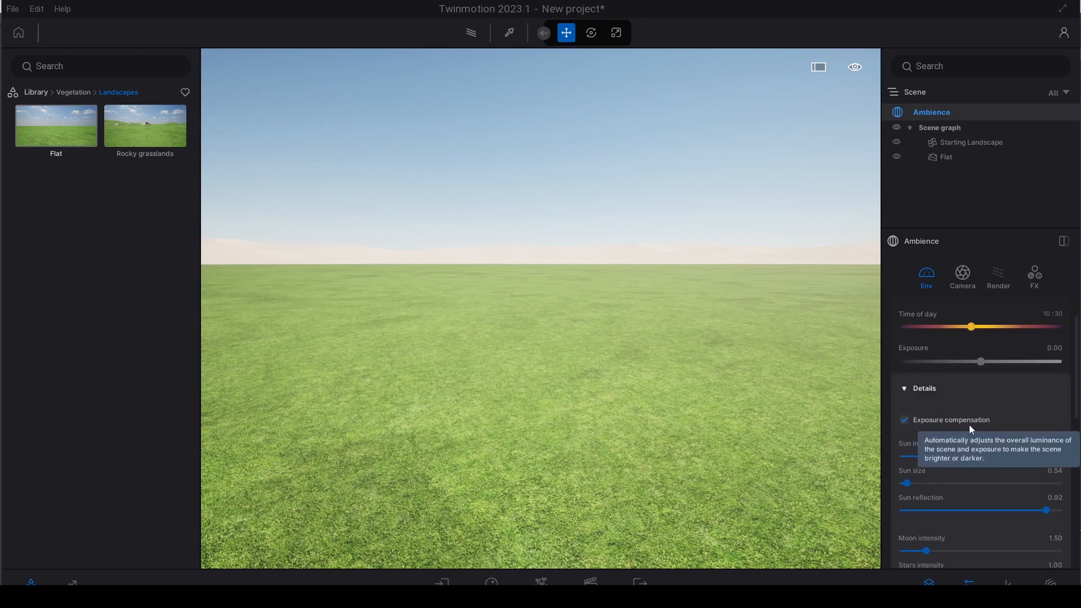
click(904, 421)
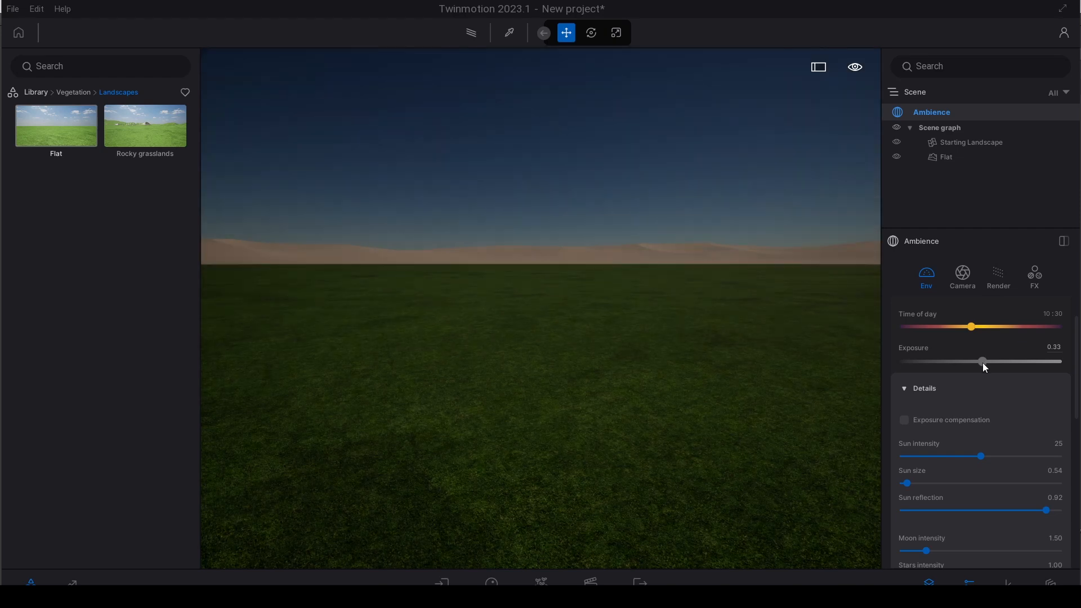
drag(982, 363, 993, 361)
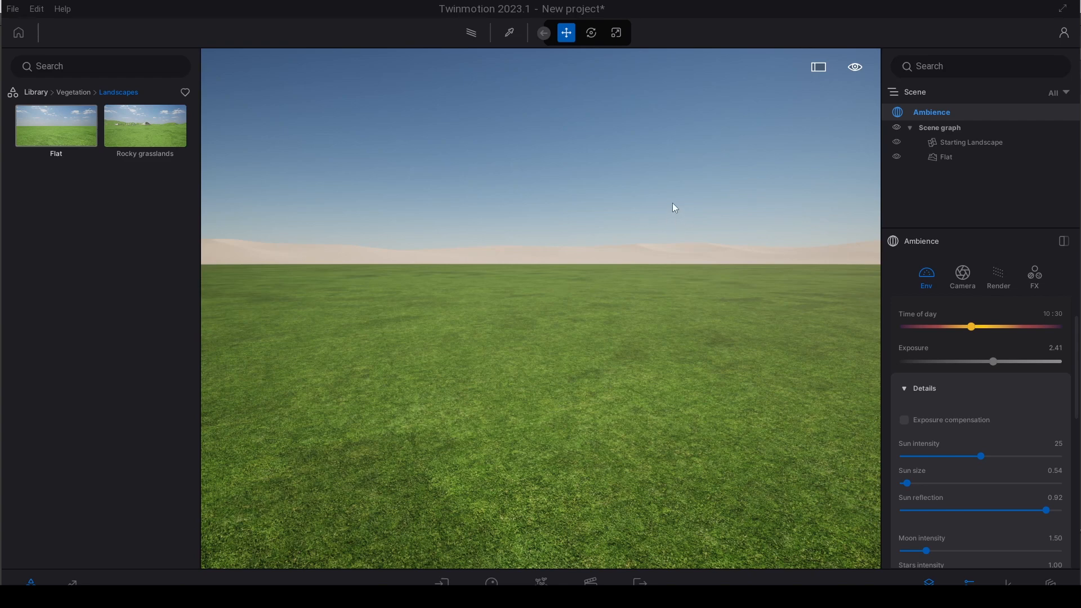
Step: Place a Large Tundra Rock Formation from the Megascans mossy rock assets on the grass
right_drag(580, 181, 589, 194)
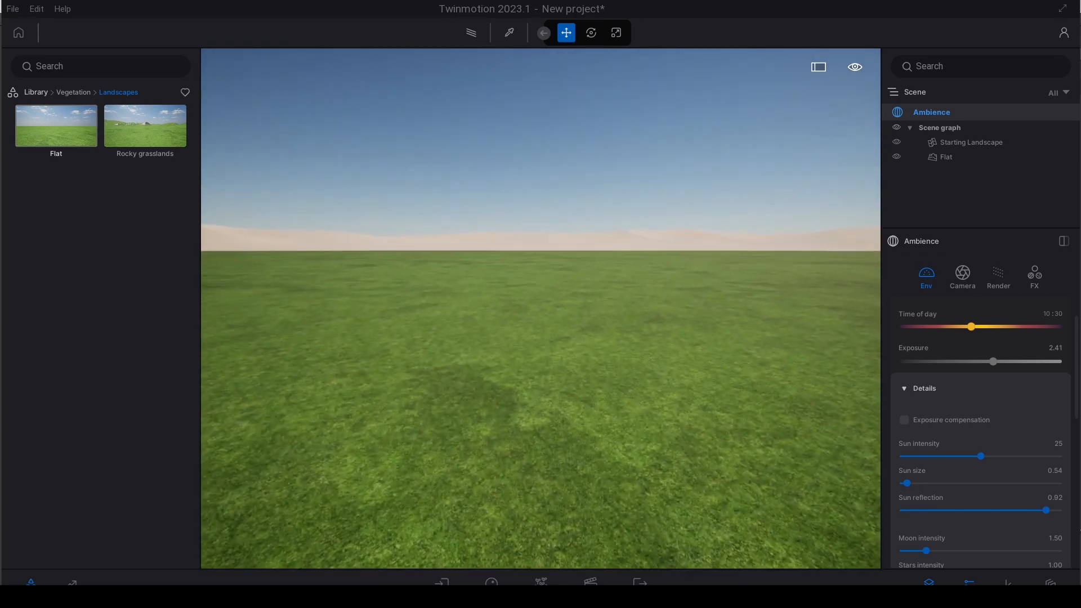
click(36, 93)
click(140, 262)
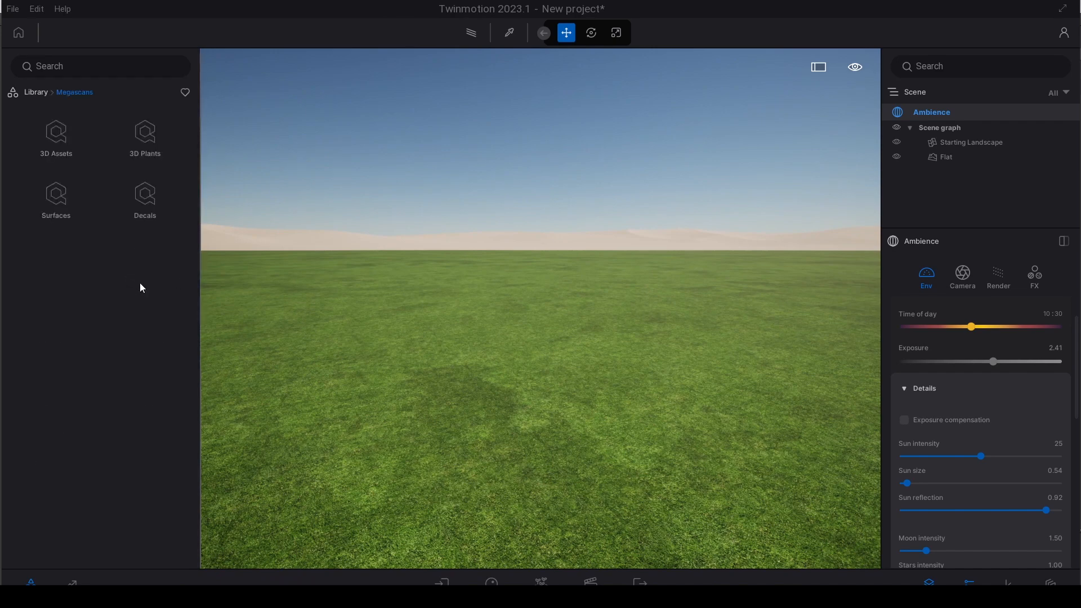
click(58, 143)
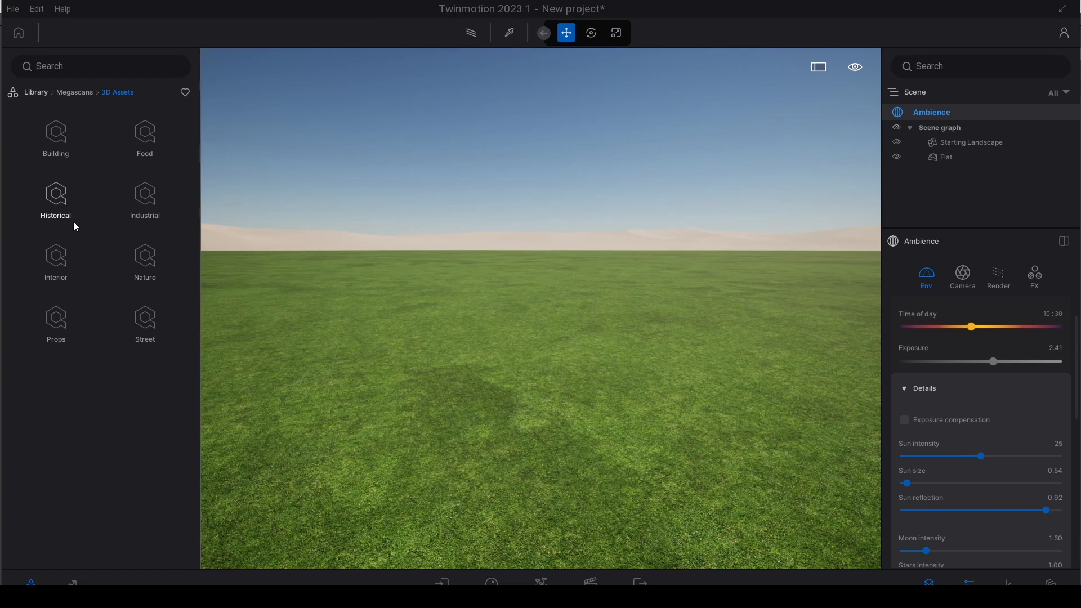
click(140, 265)
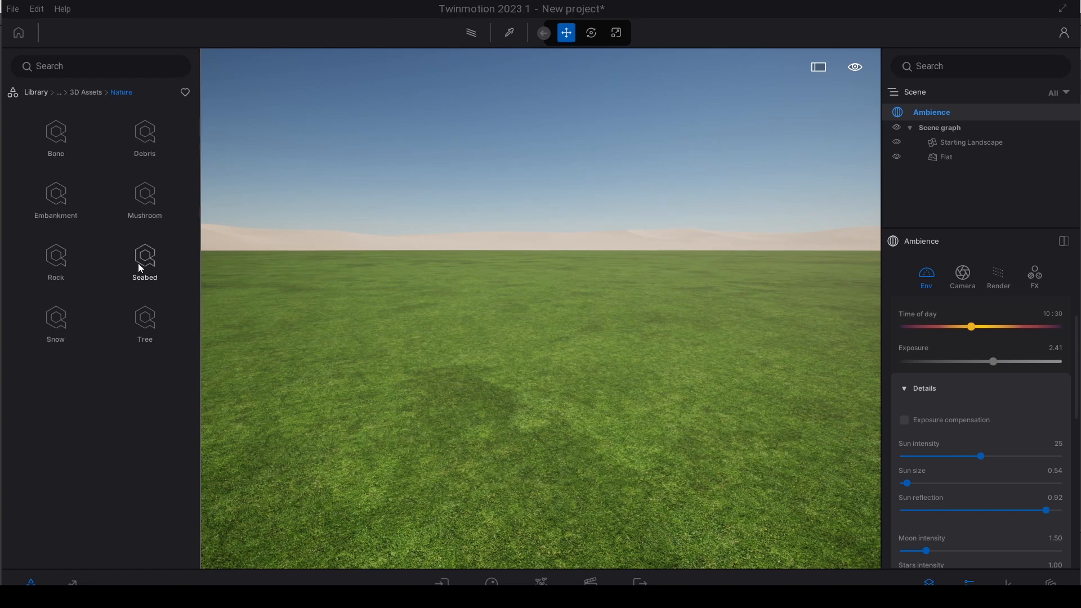
click(54, 255)
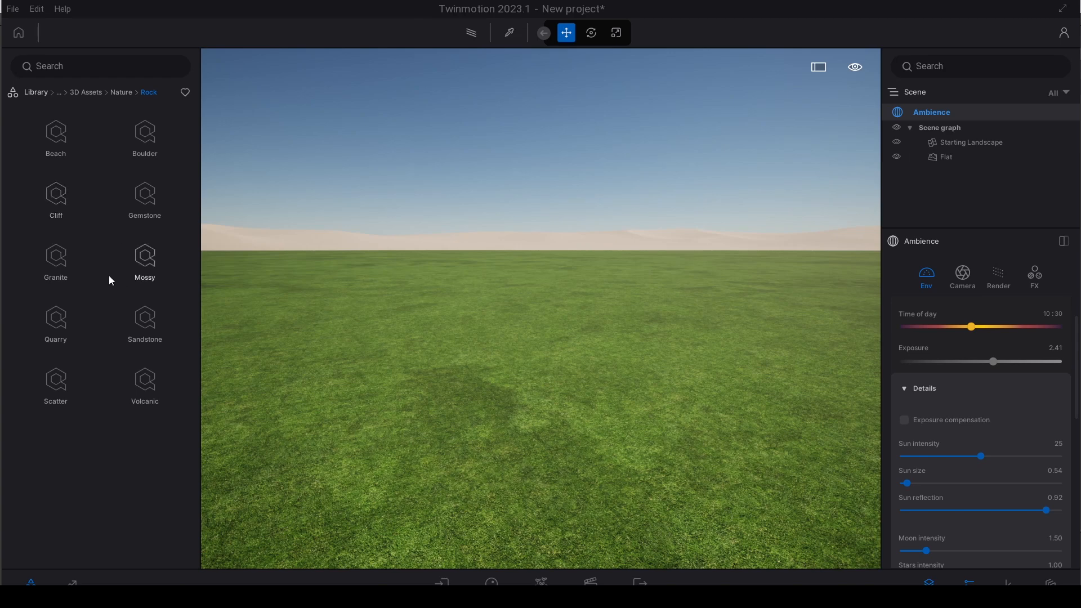
click(142, 280)
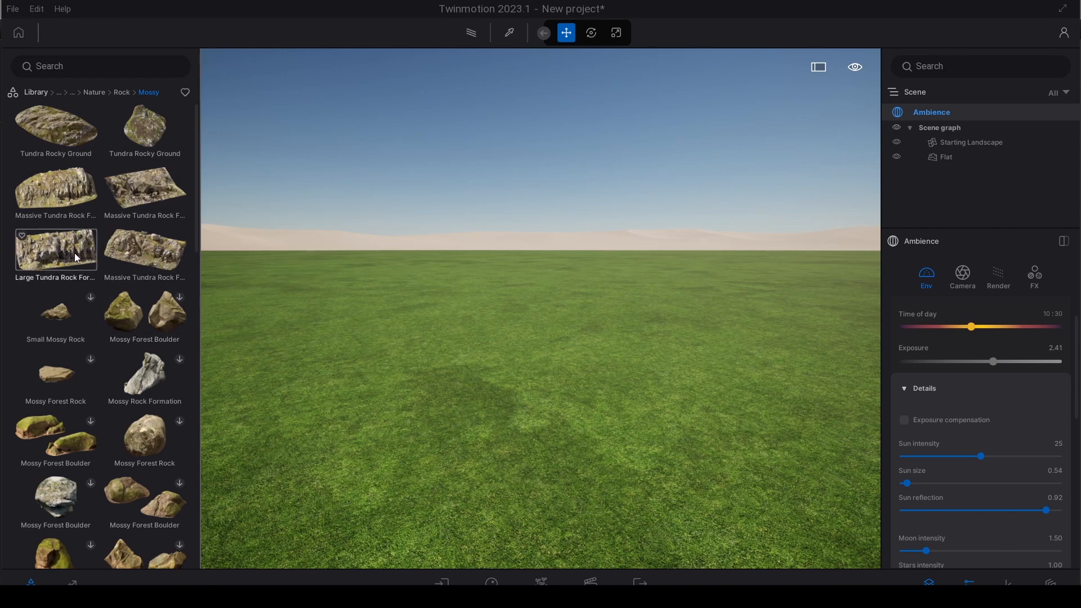
mouse_move(173, 260)
drag(173, 260, 589, 319)
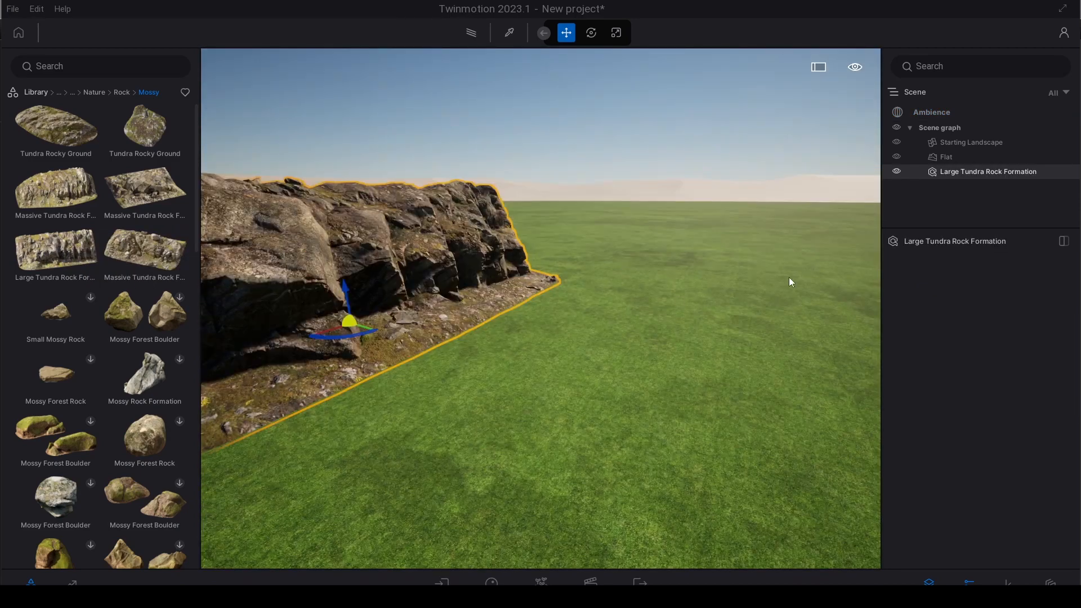
Step: Place two different Massive Tundra Rock Formations on the grass beyond the far end of the large rock formation
key(w)
right_drag(708, 298, 631, 361)
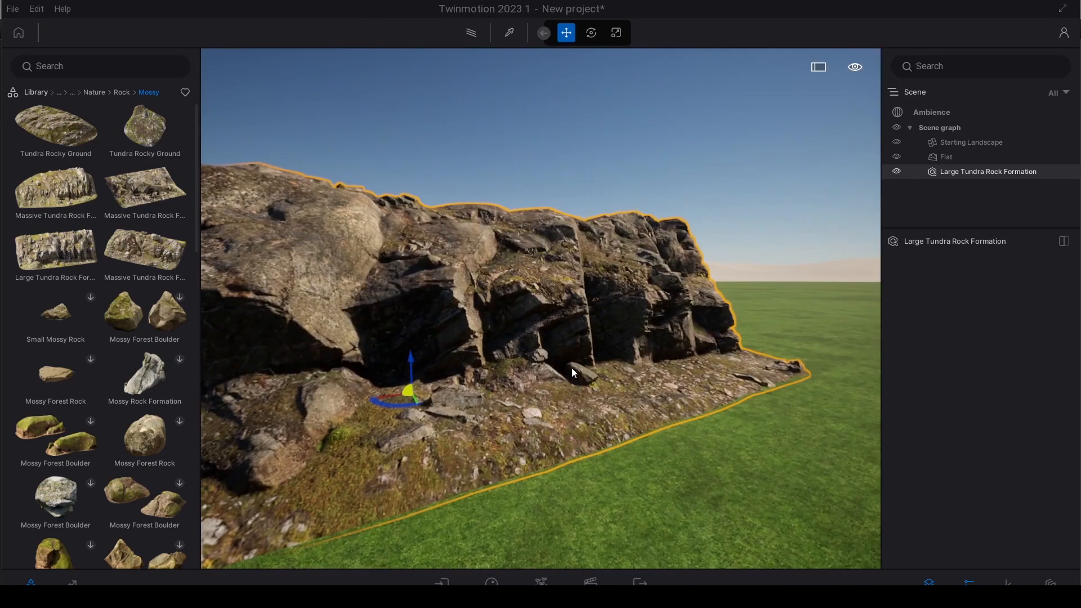
key(s)
mouse_move(697, 366)
right_down()
mouse_move(676, 369)
mouse_move(721, 375)
mouse_move(710, 364)
right_up()
drag(127, 249, 612, 325)
drag(133, 191, 795, 433)
key(s)
right_drag(513, 335, 586, 352)
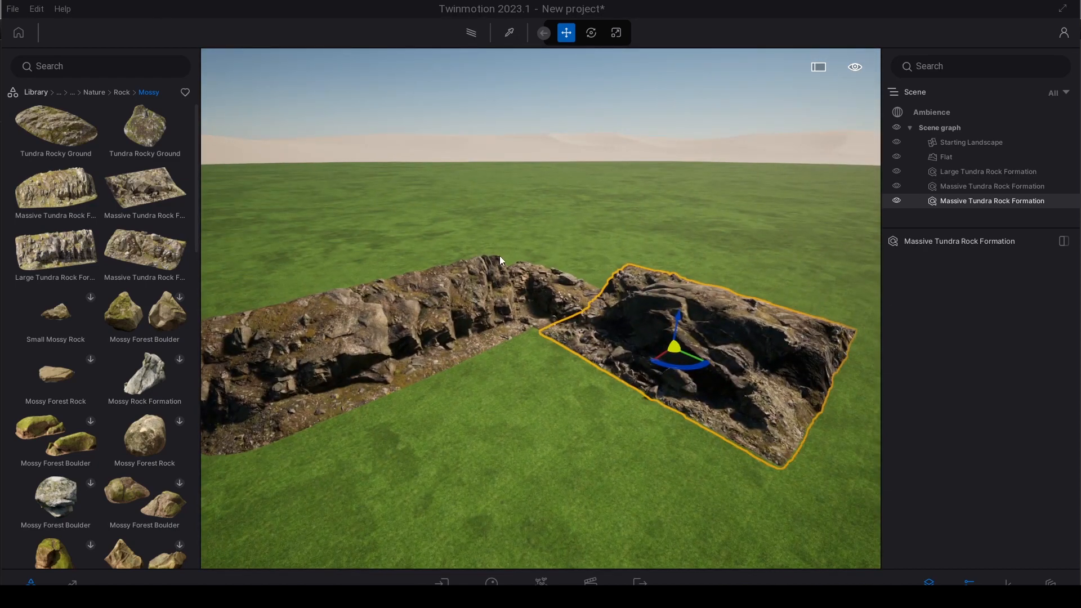
Step: Move the first-placed Massive Tundra Rock Formation away from the large one, to the near side of the other massive formation
right_drag(467, 204, 290, 163)
mouse_move(128, 134)
mouse_down()
mouse_move(406, 370)
mouse_move(407, 400)
mouse_move(199, 235)
mouse_move(130, 145)
mouse_up()
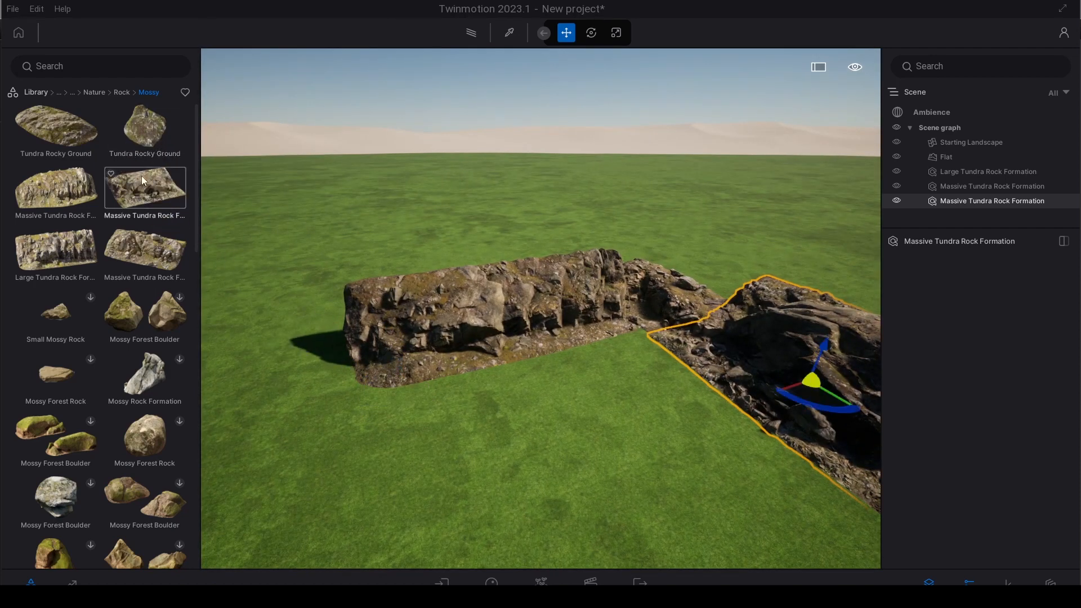
key(w)
right_drag(360, 298, 549, 353)
key(s)
key(w)
mouse_move(591, 281)
right_down()
mouse_move(585, 236)
mouse_move(601, 268)
right_up()
click(600, 264)
right_drag(466, 248, 444, 229)
key(s)
drag(444, 229, 688, 286)
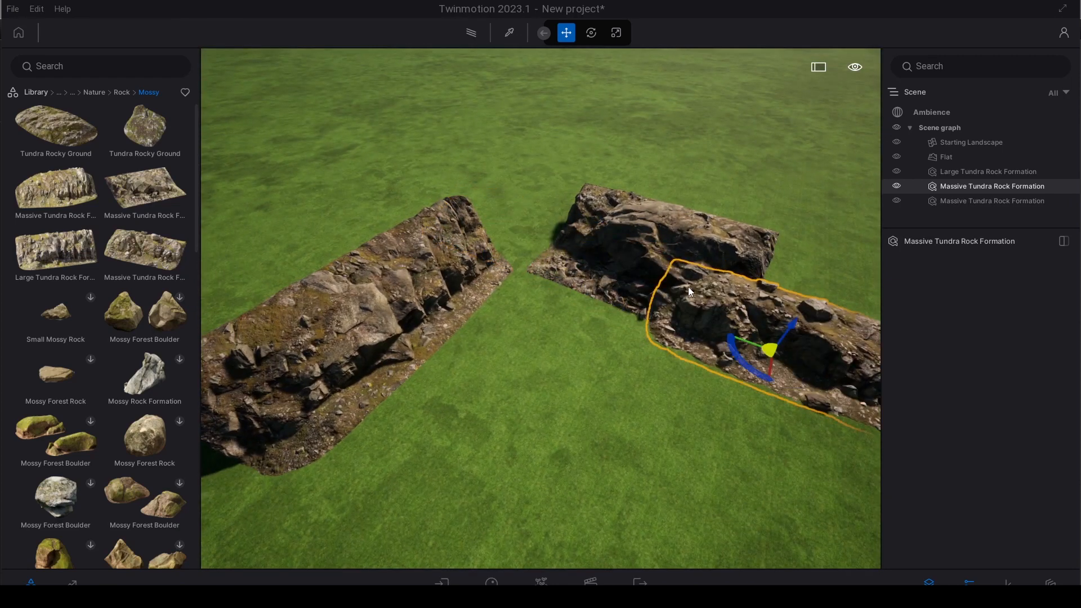
Step: Move both Massive Tundra Rock Formations against the end of the large one to form a continuous rock wall
click(601, 253)
drag(601, 254, 551, 247)
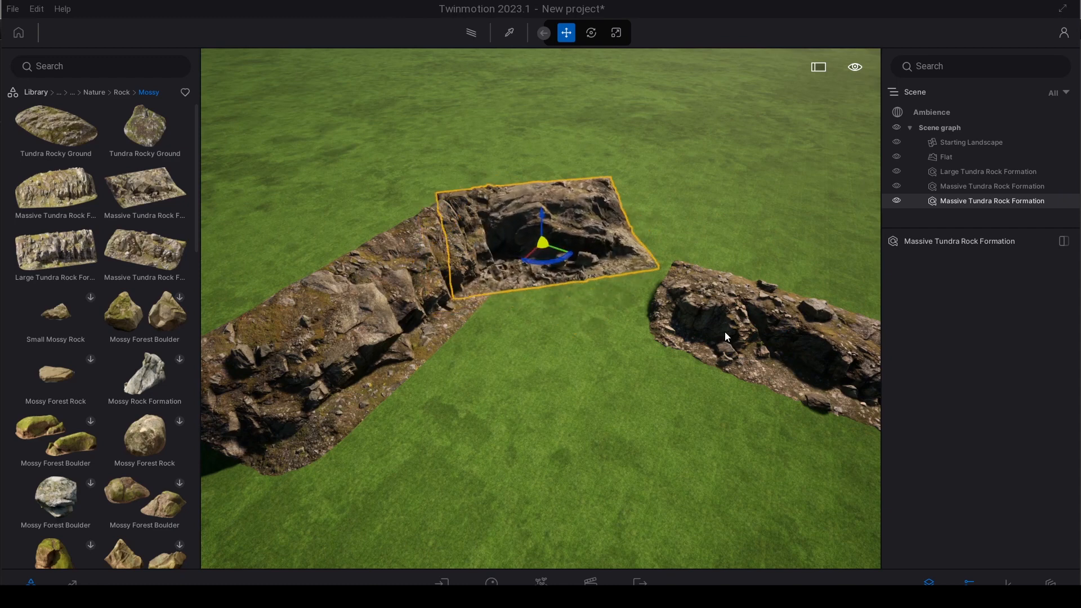
click(726, 334)
mouse_move(749, 356)
mouse_down()
mouse_move(700, 286)
mouse_move(651, 260)
mouse_move(701, 268)
mouse_move(682, 262)
mouse_move(705, 260)
mouse_move(715, 274)
mouse_up()
Step: Examine the joined rock wall up close and from a distance for gaps between the formations
click(679, 185)
shift+middle_drag(688, 340, 689, 298)
right_drag(689, 298, 688, 333)
key(w)
key(s)
key(w)
key(e)
key(w)
key(s)
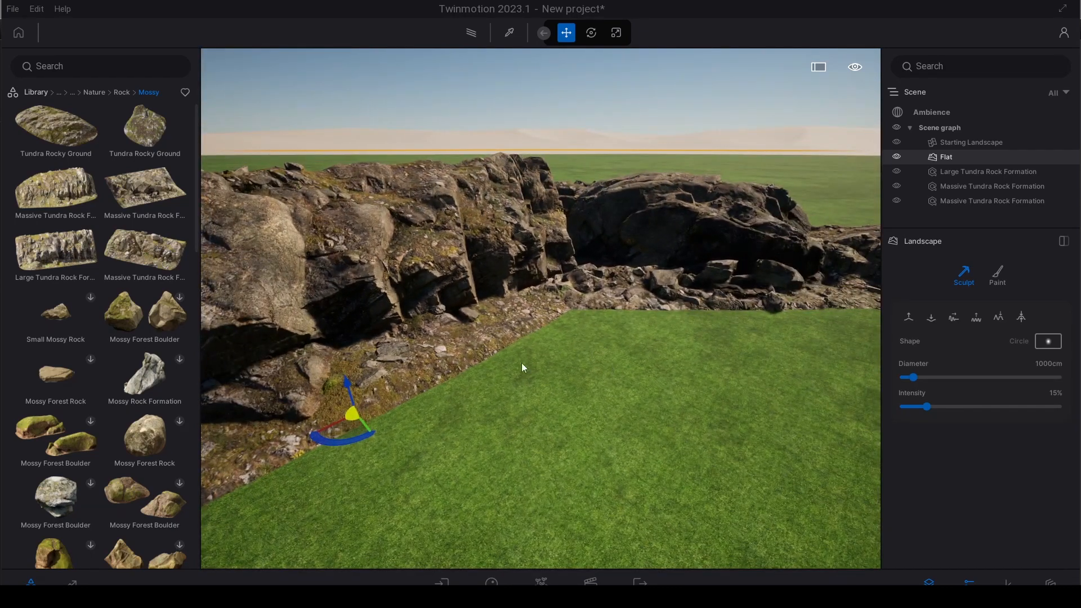
key(a)
key(w)
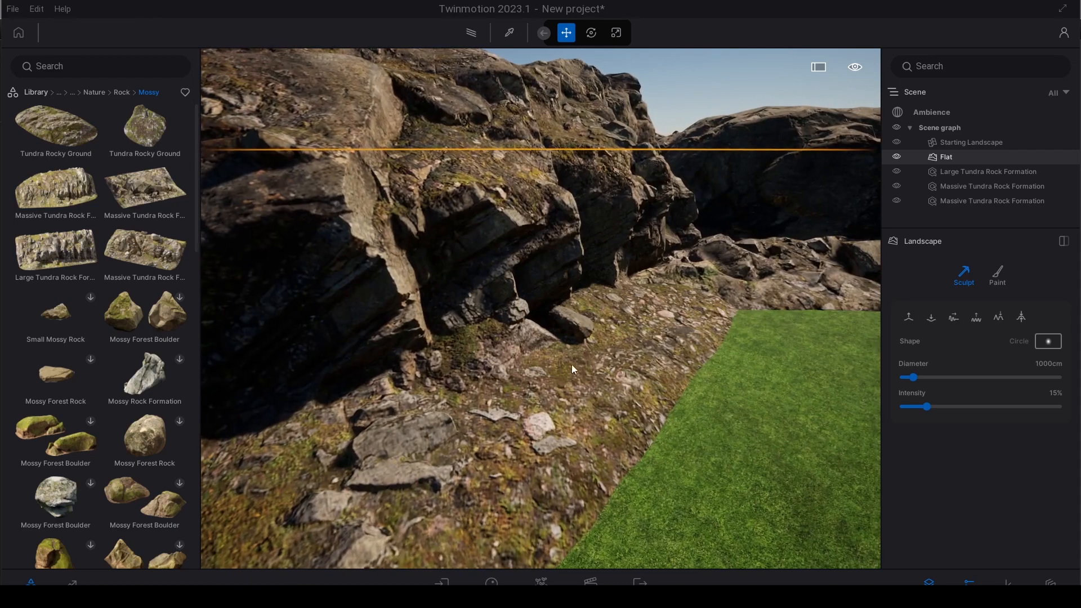
key(s)
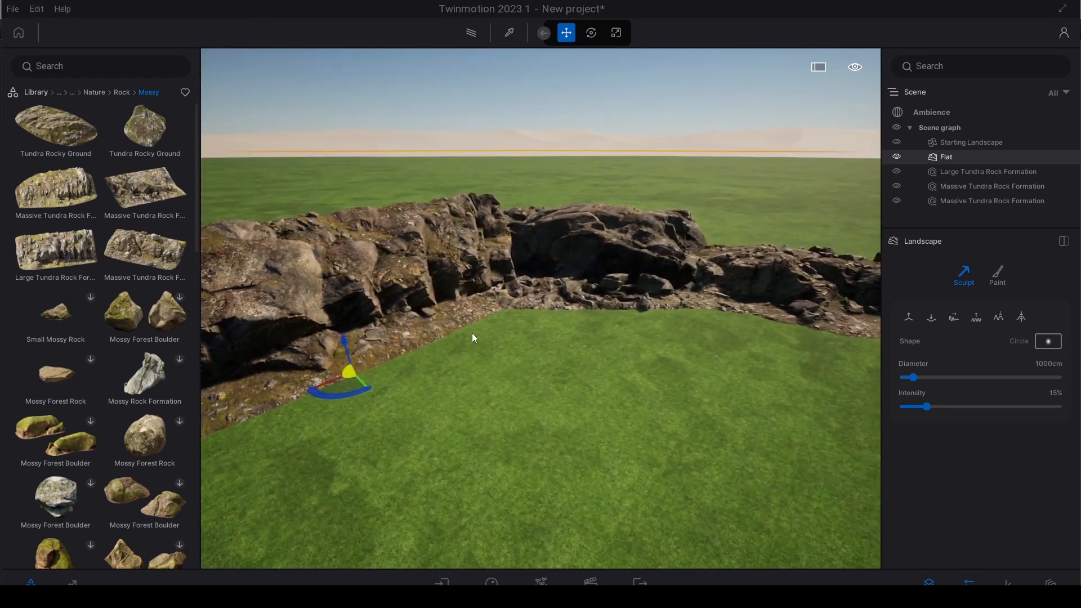
click(576, 96)
Step: Try to apply the Forest Floor surface from the Megascans forest ground surfaces to the grass landscape
click(41, 91)
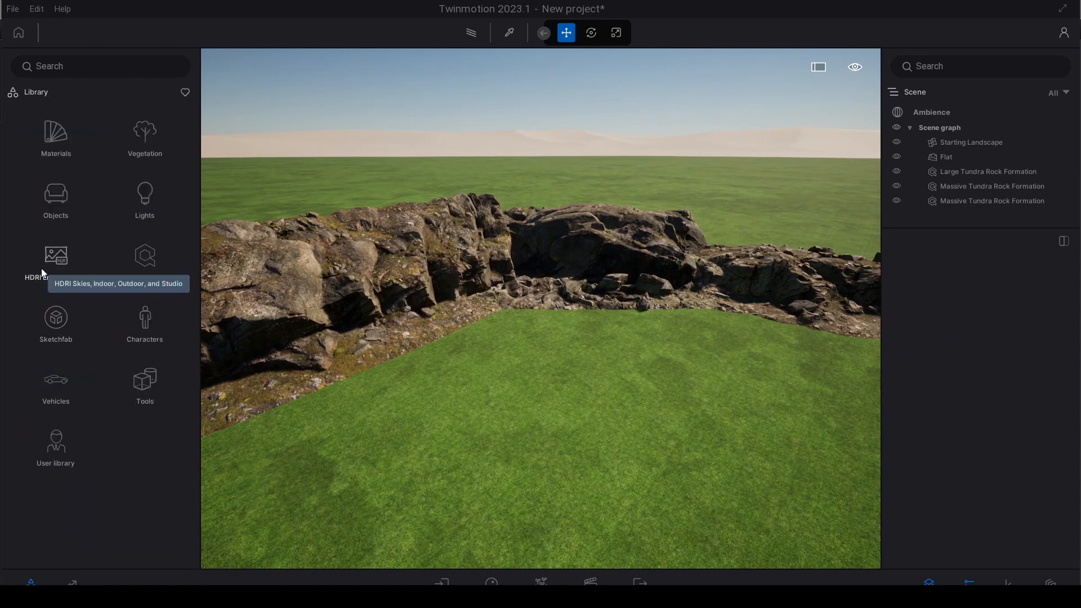
click(124, 265)
click(62, 202)
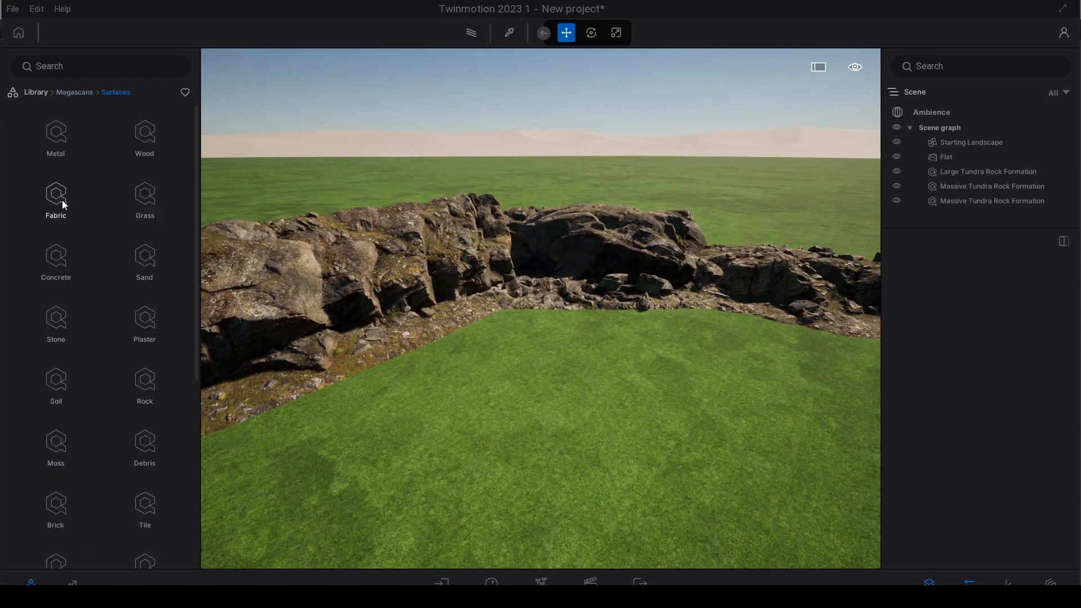
scroll(105, 296, down, 3)
click(63, 429)
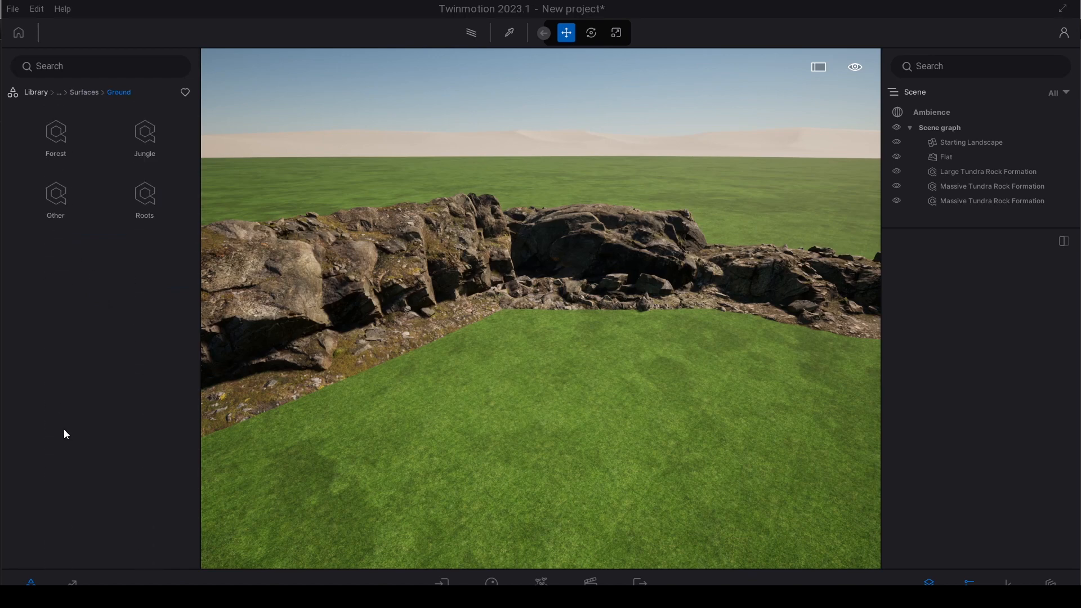
click(58, 151)
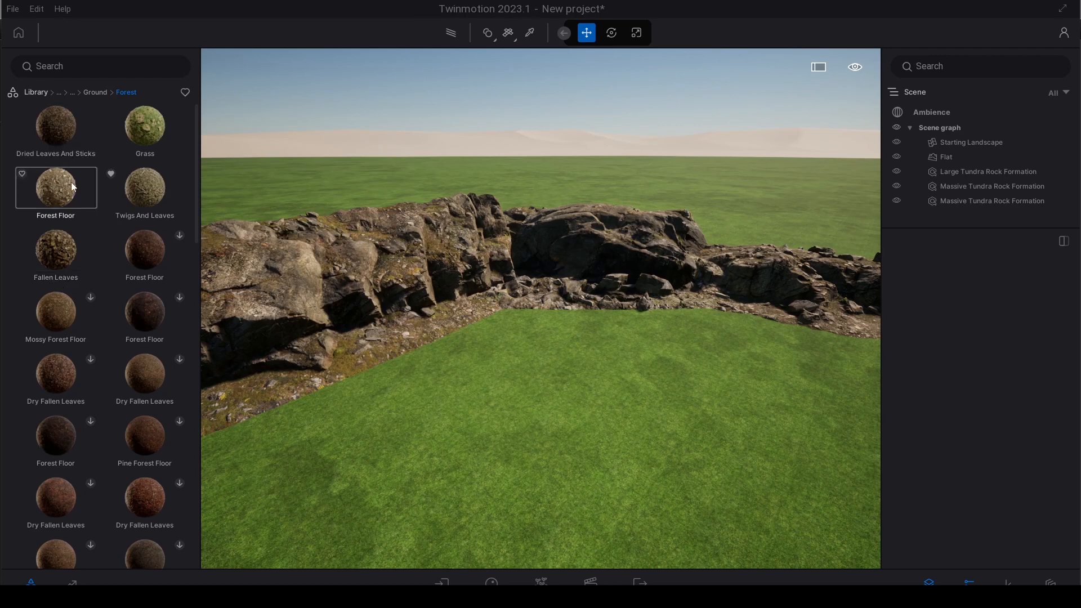
drag(68, 212, 386, 280)
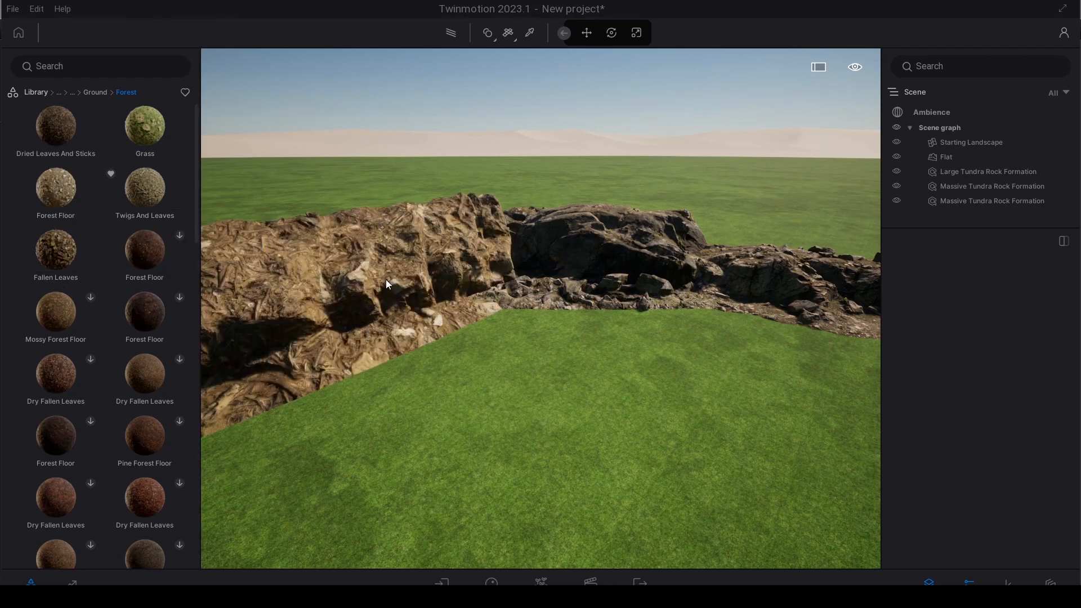
drag(487, 314, 623, 398)
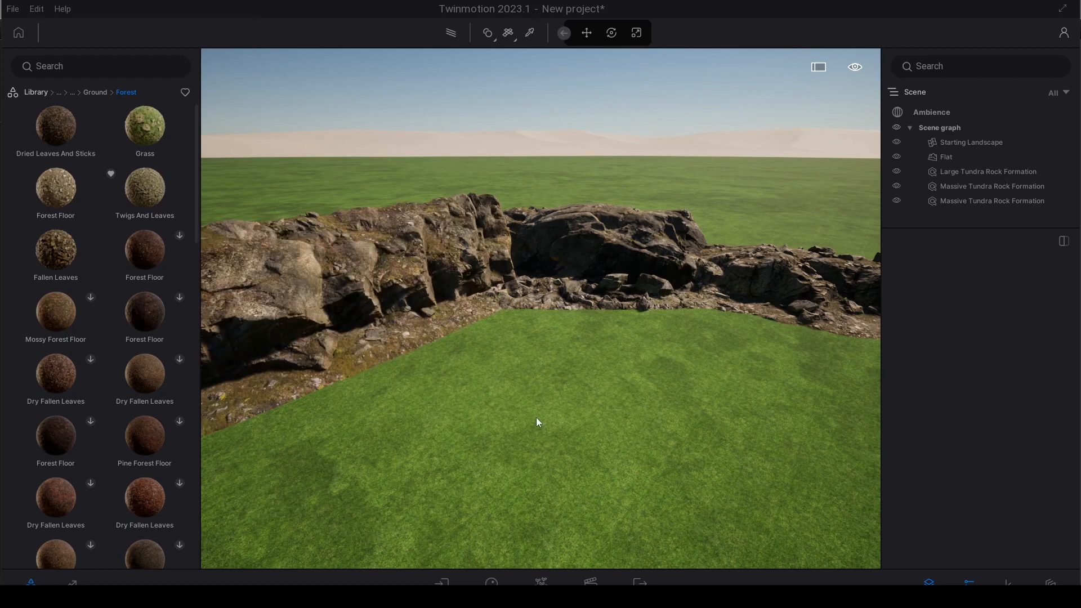
Step: Select the Flat landscape and open its Paint settings
click(616, 405)
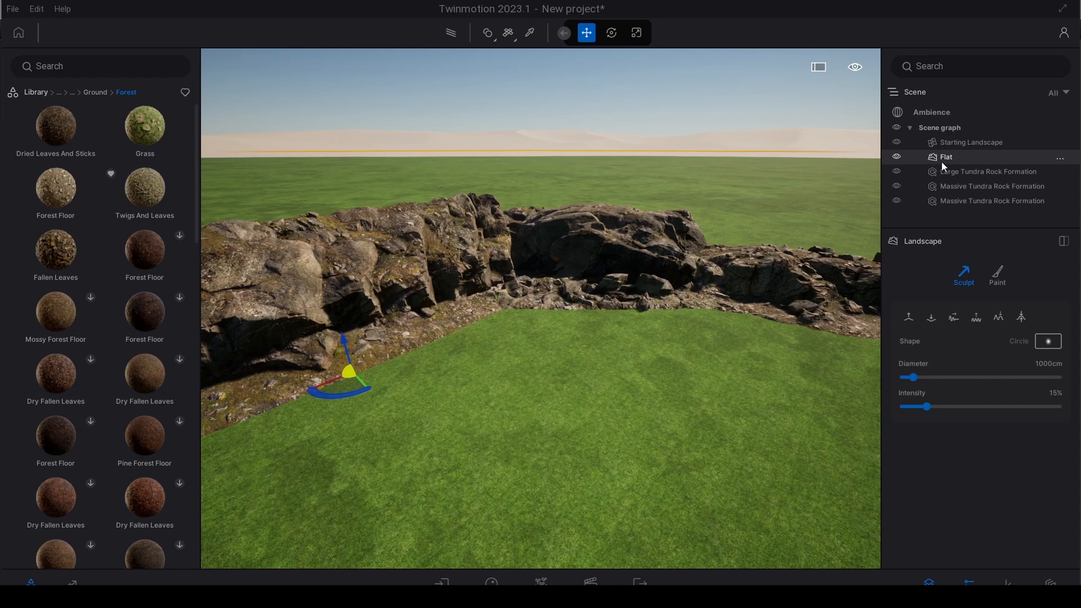
click(998, 276)
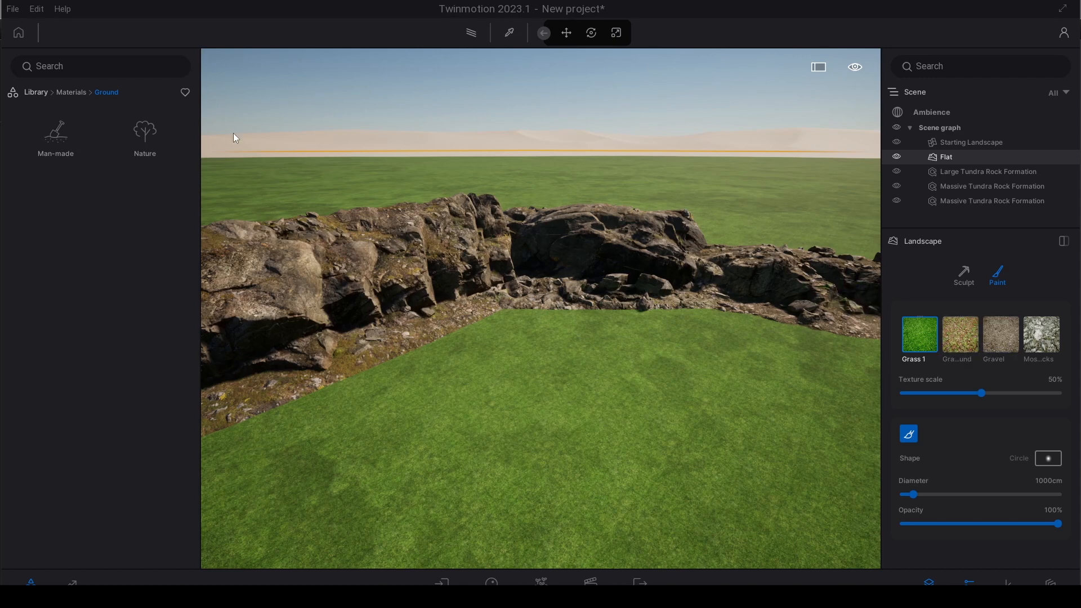
Step: Place five Sphere 1m primitives in a row on the grass in front of the rock wall
click(34, 92)
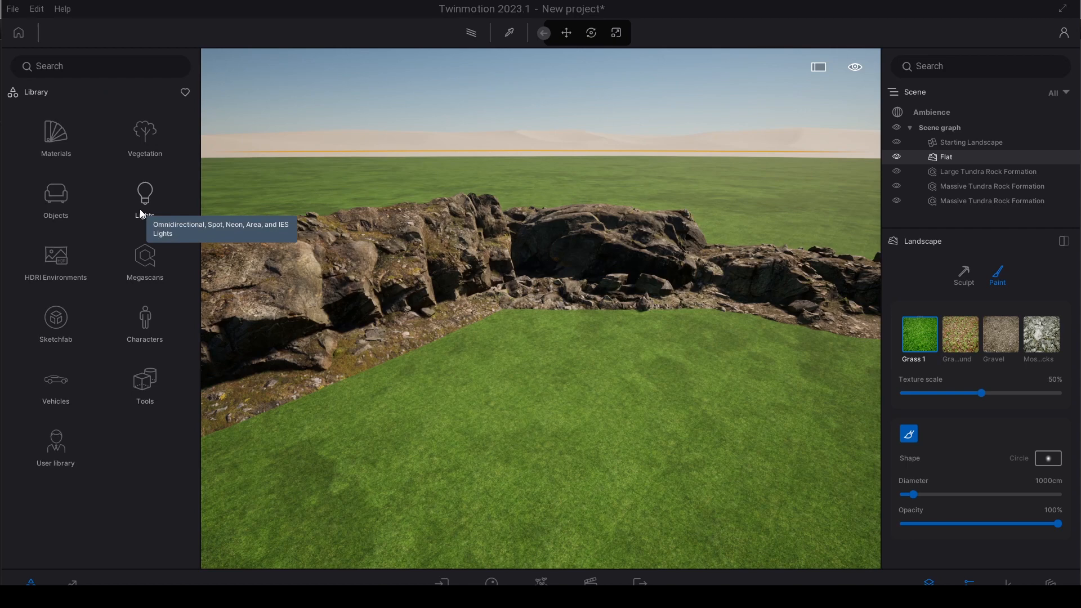
click(46, 204)
click(56, 194)
scroll(107, 242, down, 3)
drag(127, 387, 540, 376)
scroll(540, 376, up, 3)
drag(110, 415, 589, 388)
drag(145, 407, 648, 396)
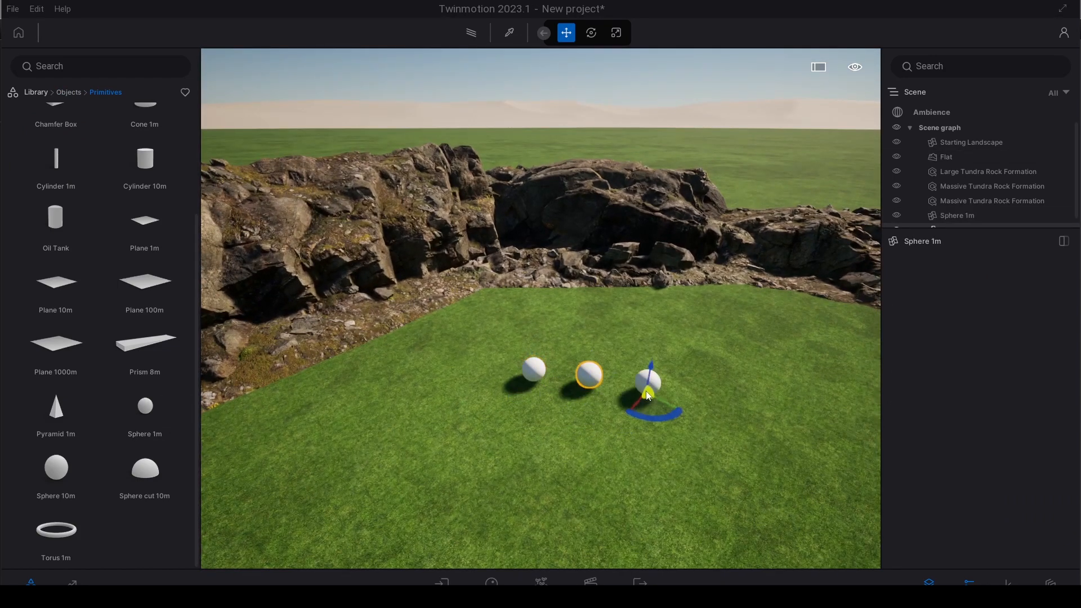
drag(135, 407, 702, 396)
drag(150, 406, 485, 387)
Step: Apply the Megascans forest surfaces Dried Leaves And Sticks, Grass, Forest Floor, Fallen Leaves and Twigs And Leaves to the five spheres in order
click(34, 93)
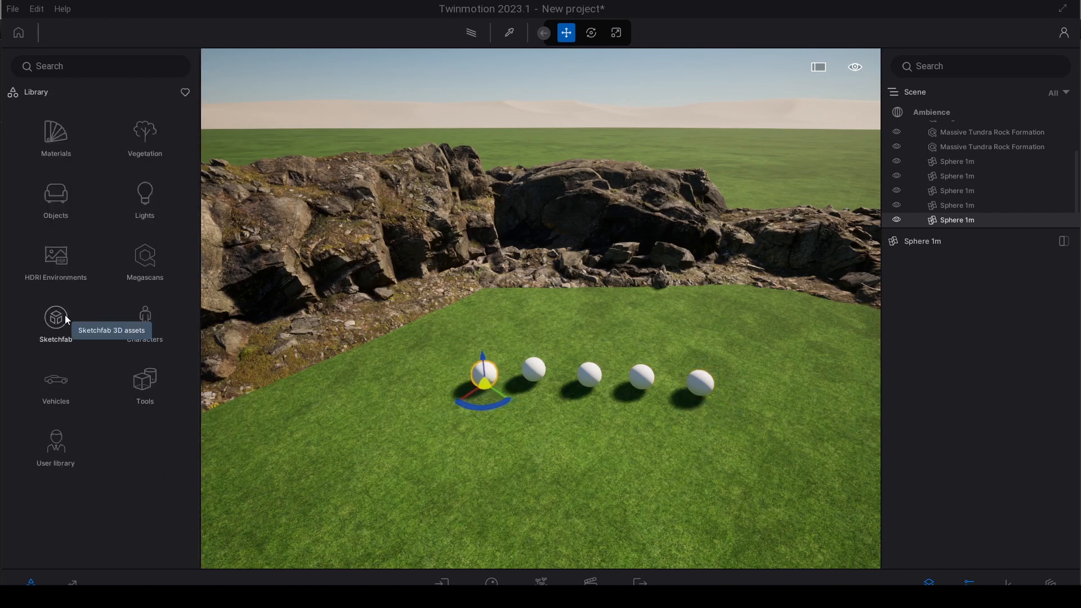
click(139, 270)
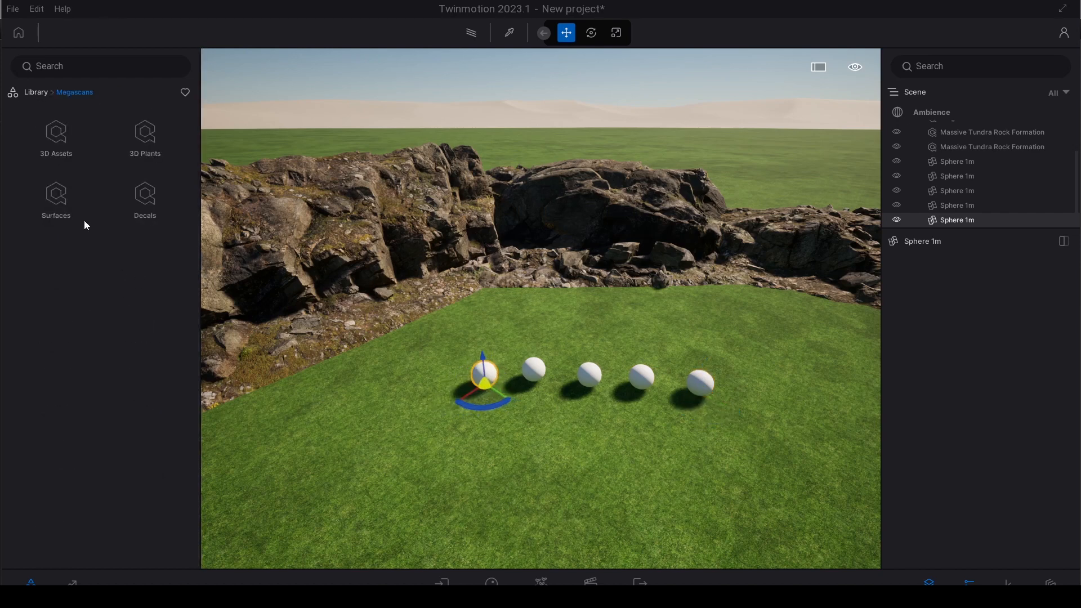
click(62, 198)
scroll(129, 477, down, 2)
click(52, 150)
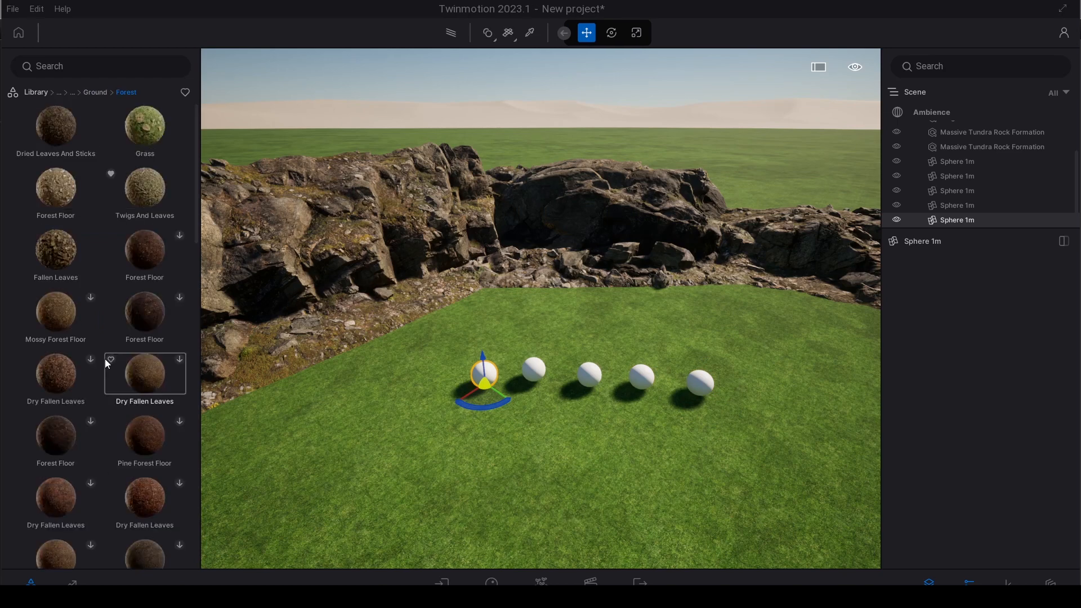
drag(42, 158, 486, 356)
scroll(486, 356, up, 5)
drag(145, 125, 454, 327)
drag(55, 187, 592, 353)
drag(56, 250, 785, 336)
scroll(721, 290, down, 5)
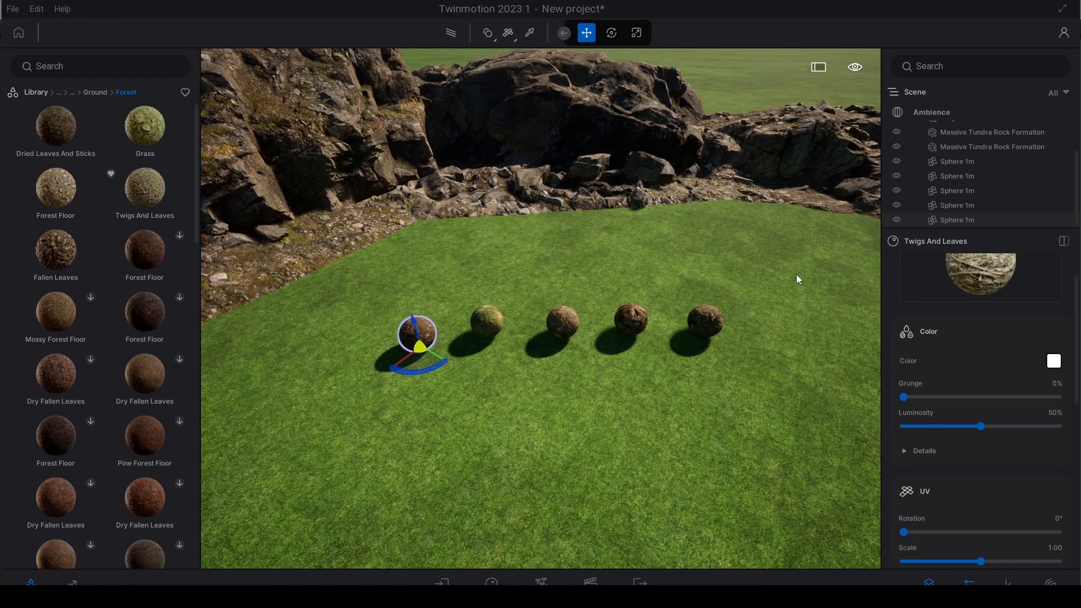
right_drag(707, 281, 713, 280)
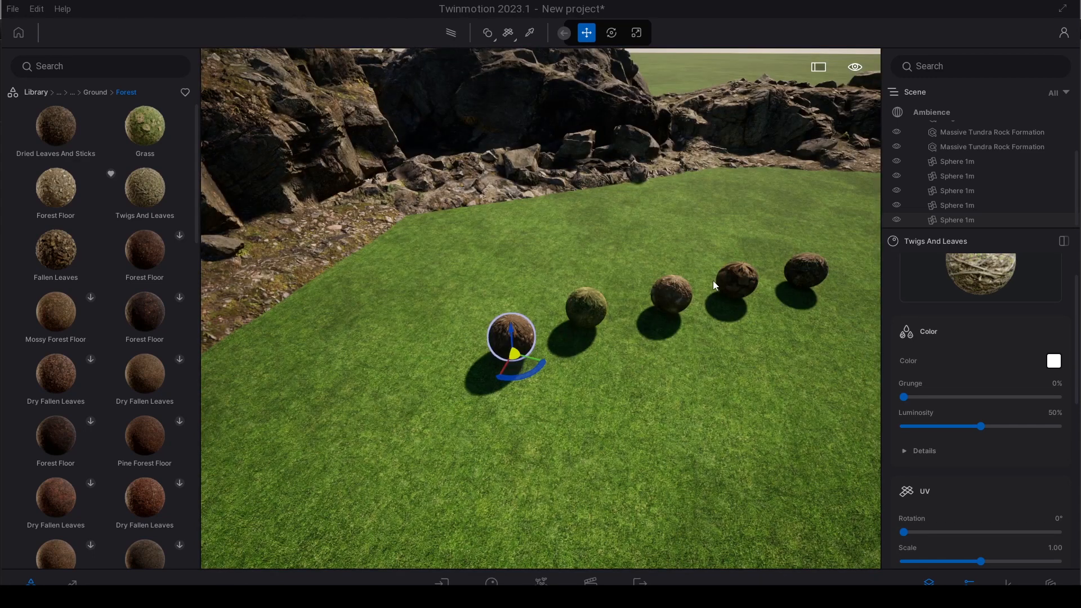
Step: Replace the Flat landscape's Grass 1 and mossy rocks paint materials with the Megascans forest surfaces Twigs And Leaves and Fallen Leaves
scroll(982, 161, up, 3)
click(944, 161)
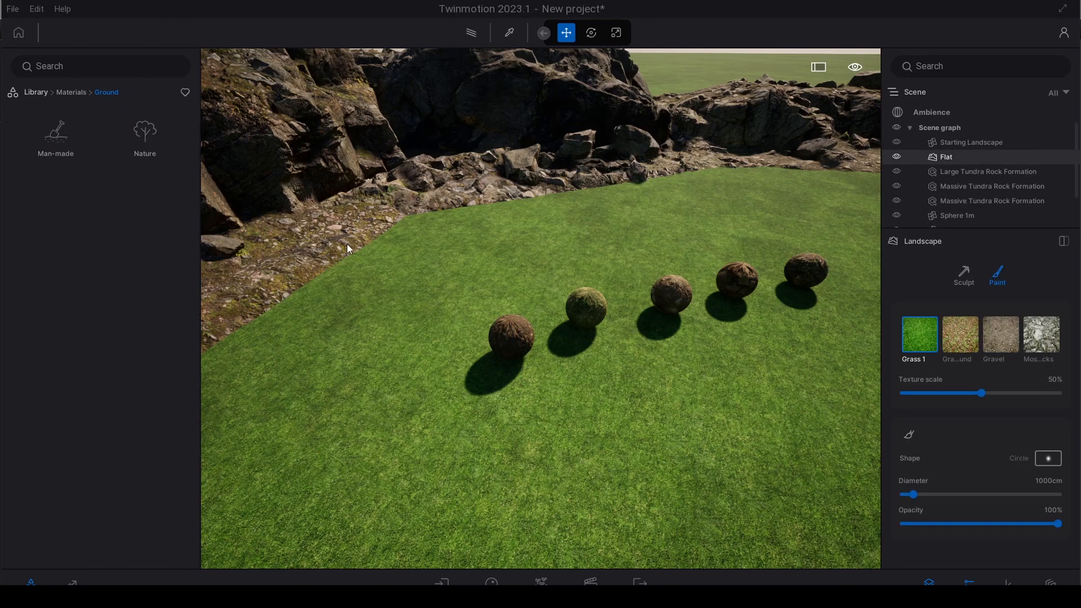
click(35, 94)
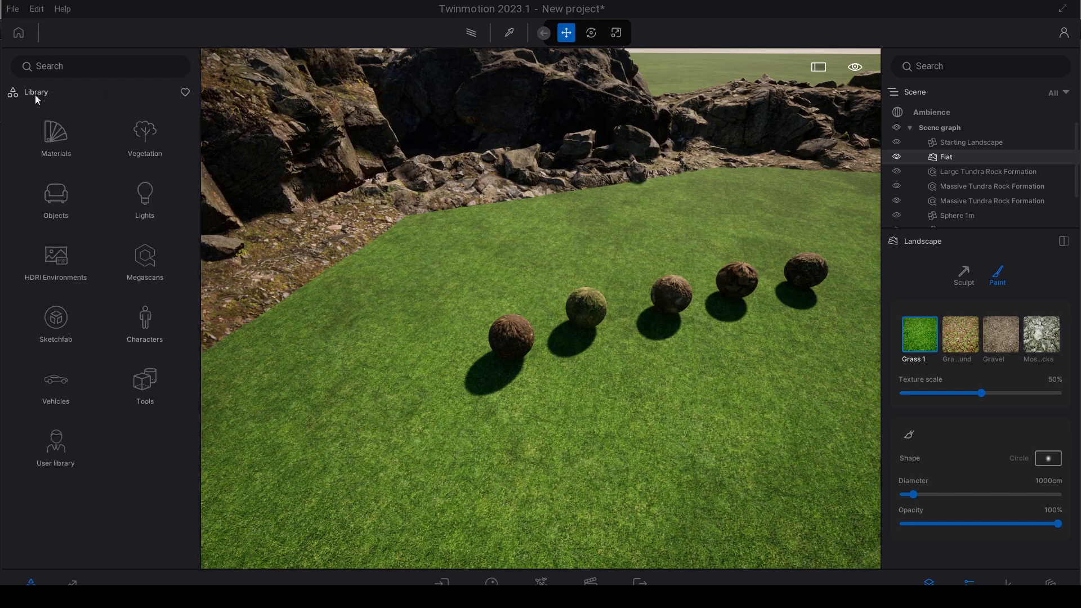
click(138, 267)
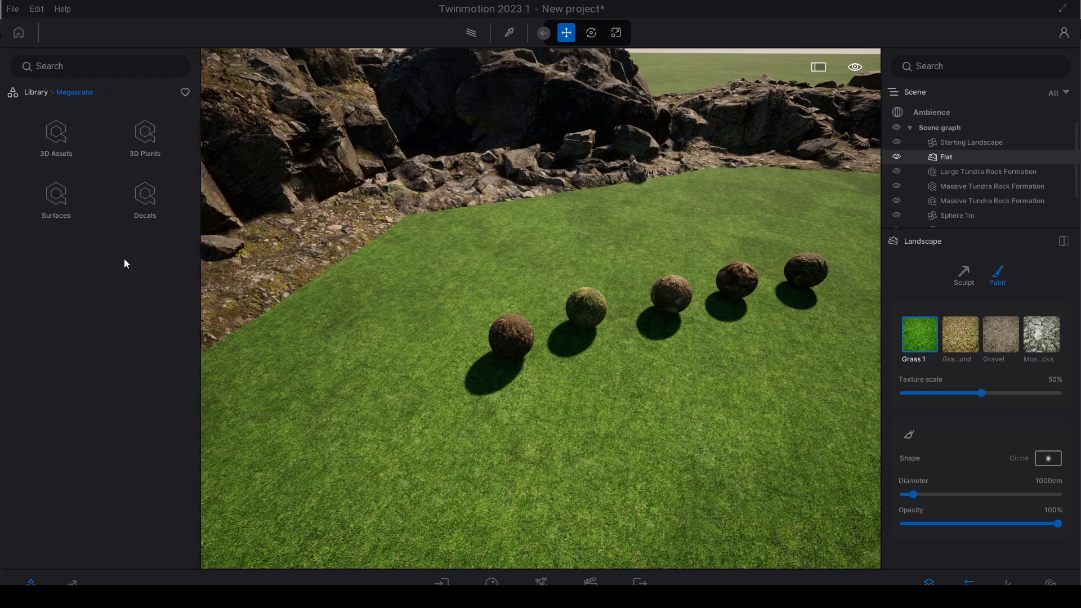
click(56, 197)
scroll(76, 333, down, 2)
scroll(56, 462, down, 1)
click(64, 503)
click(54, 153)
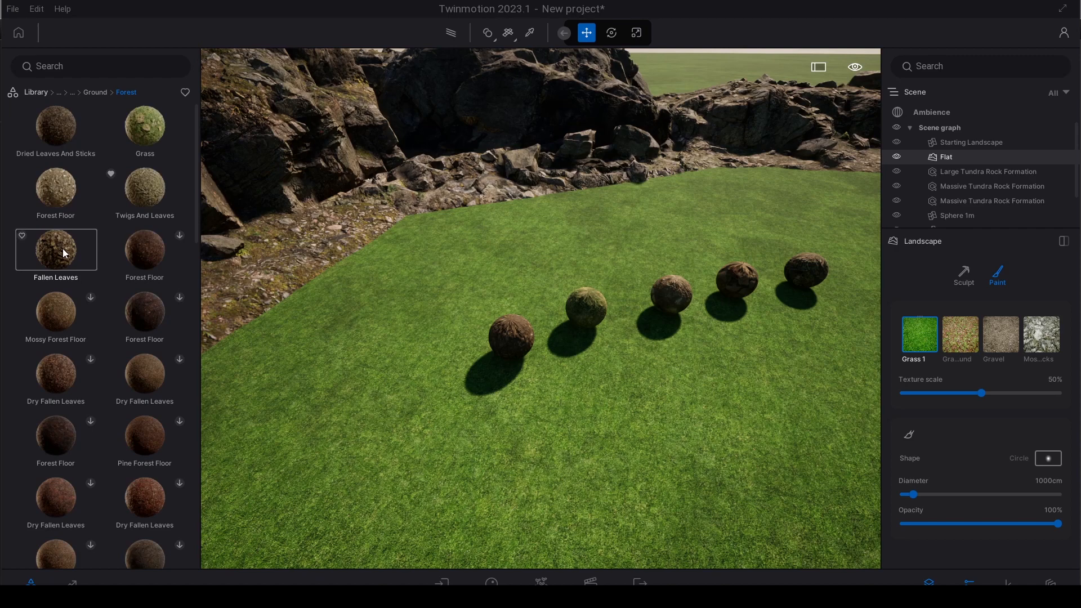
drag(131, 192, 637, 322)
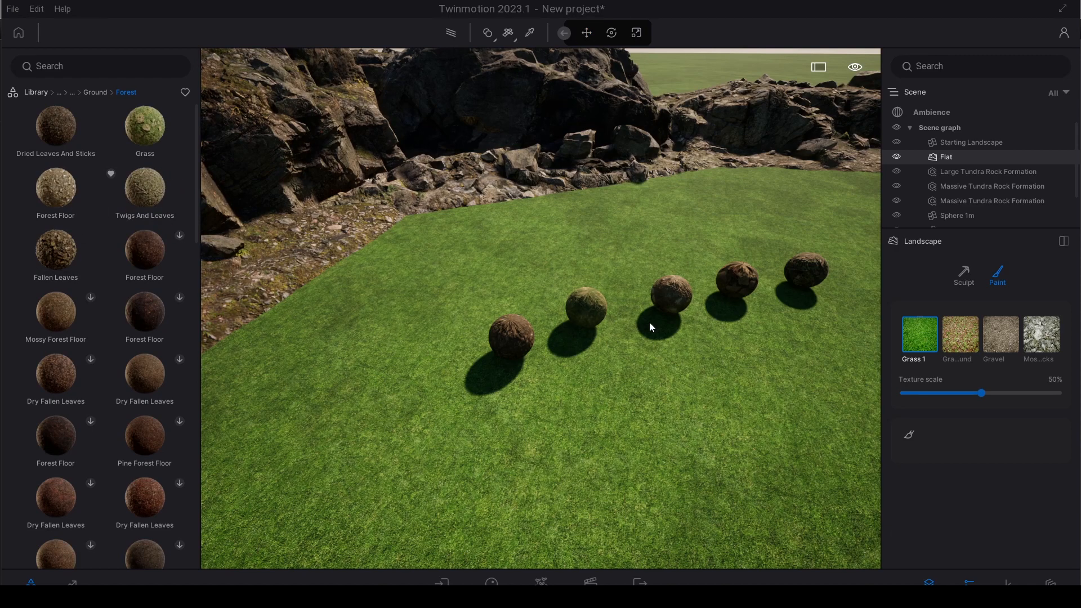
drag(918, 333, 918, 333)
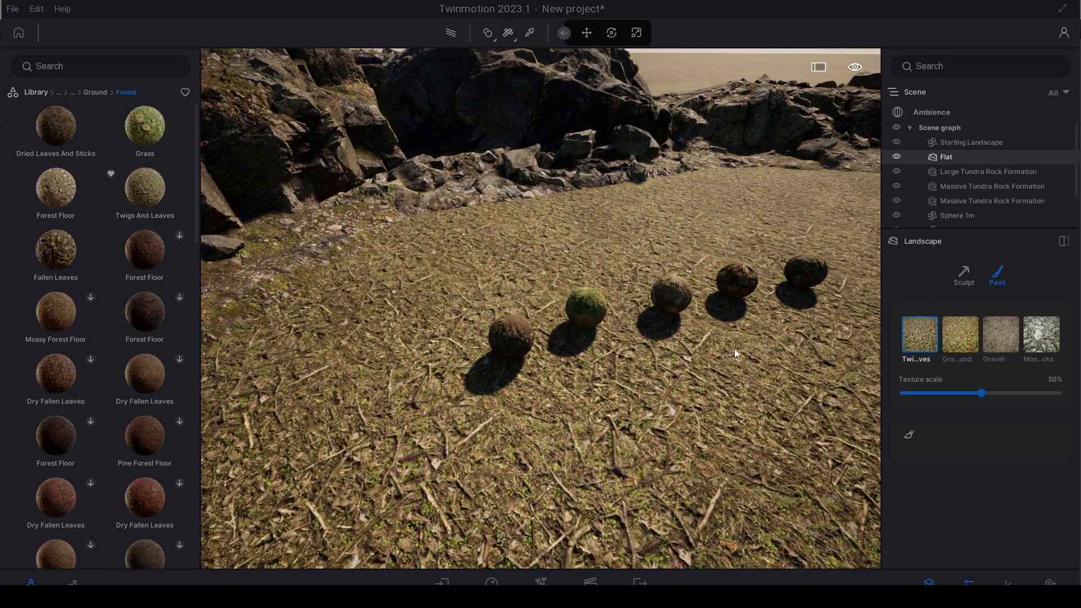
mouse_move(48, 246)
mouse_down()
mouse_move(854, 304)
mouse_move(1051, 346)
mouse_up()
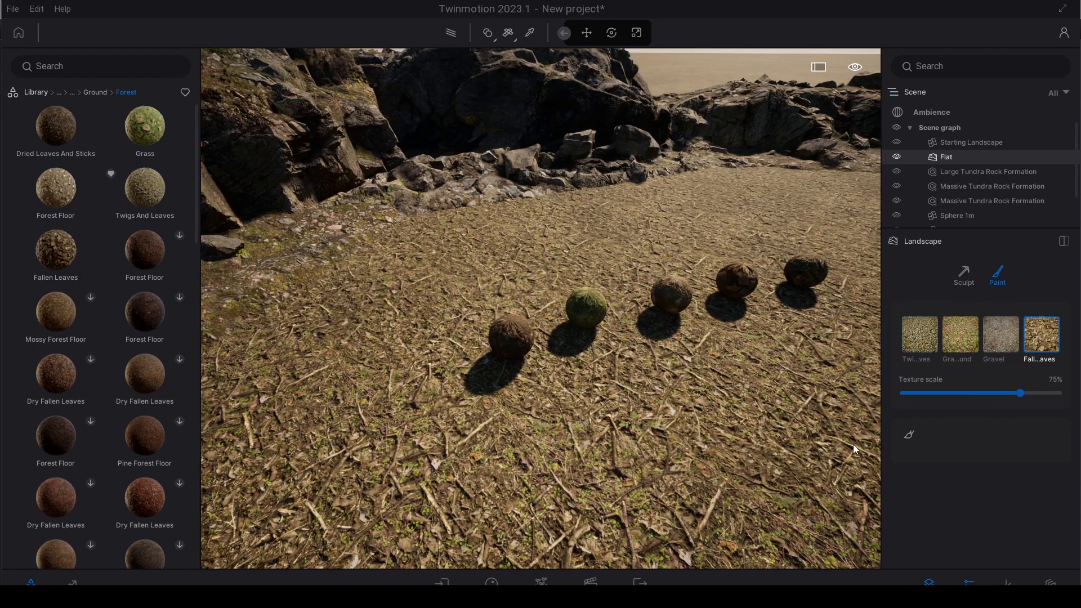
Step: Search the Megascans surfaces for swamp and assign the dark Swamp Water as the landscape's second paint material
click(91, 93)
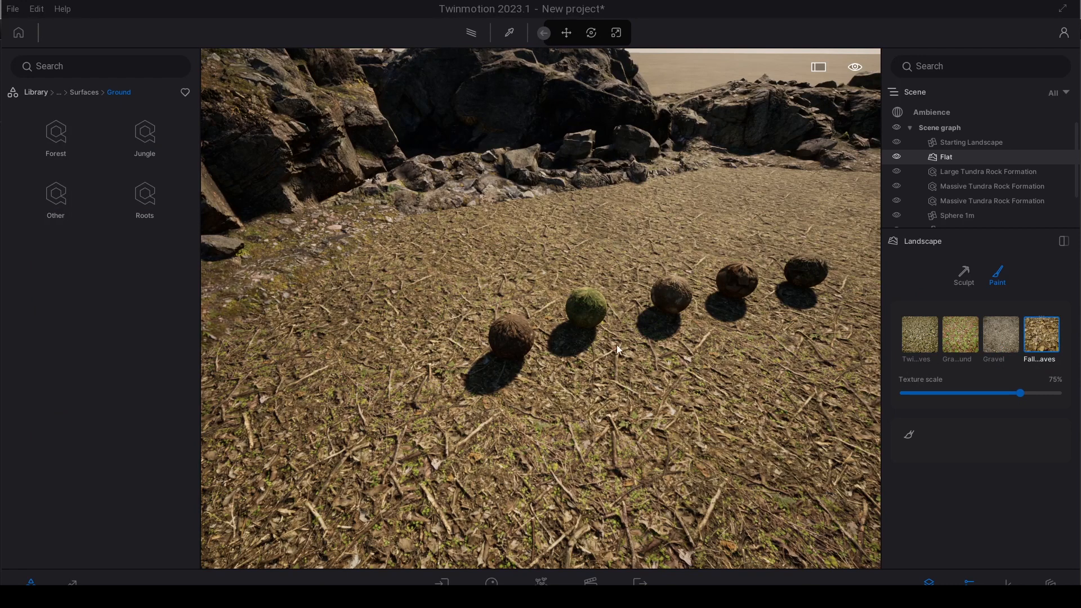
click(78, 93)
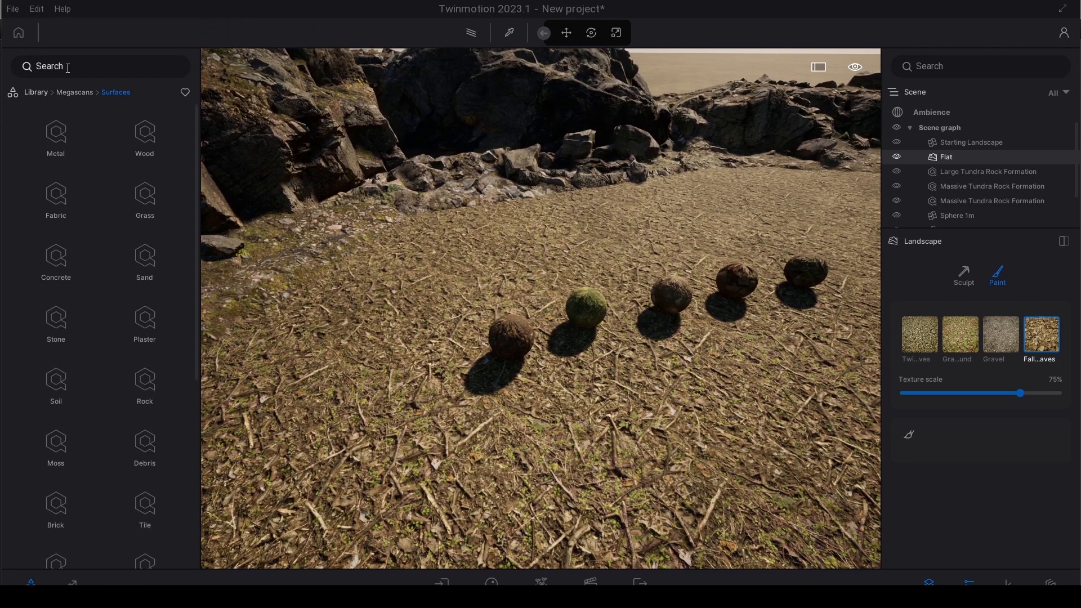
click(68, 68)
text(s)
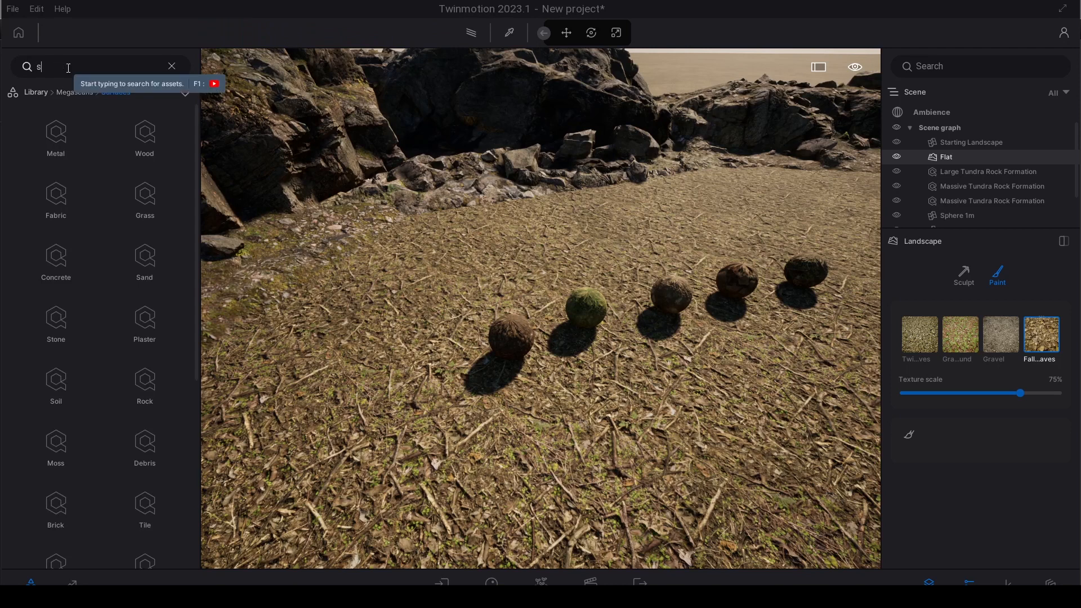
text(wamp)
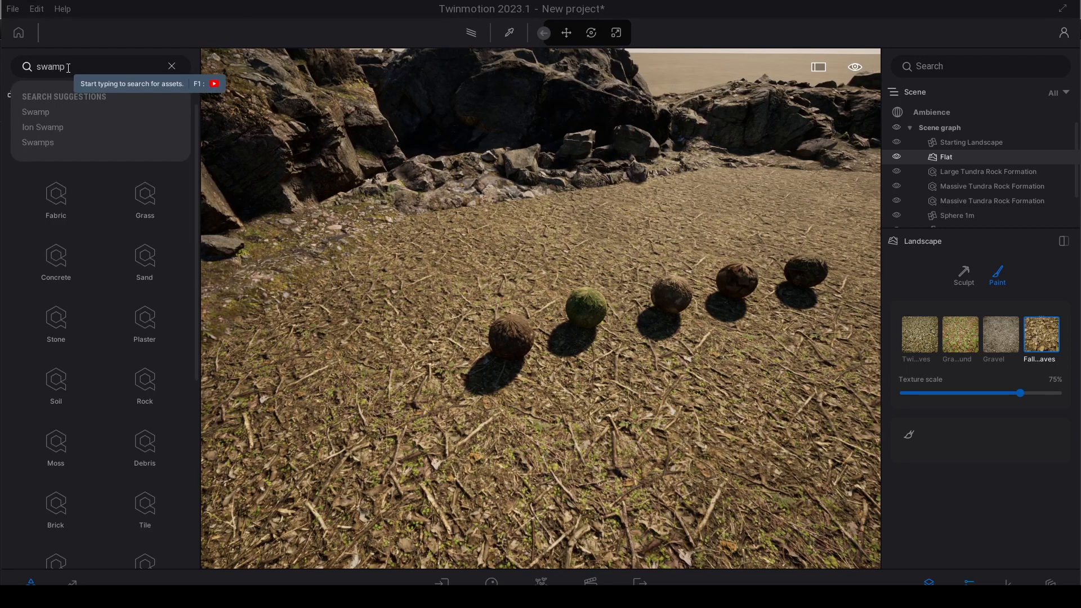
key(Return)
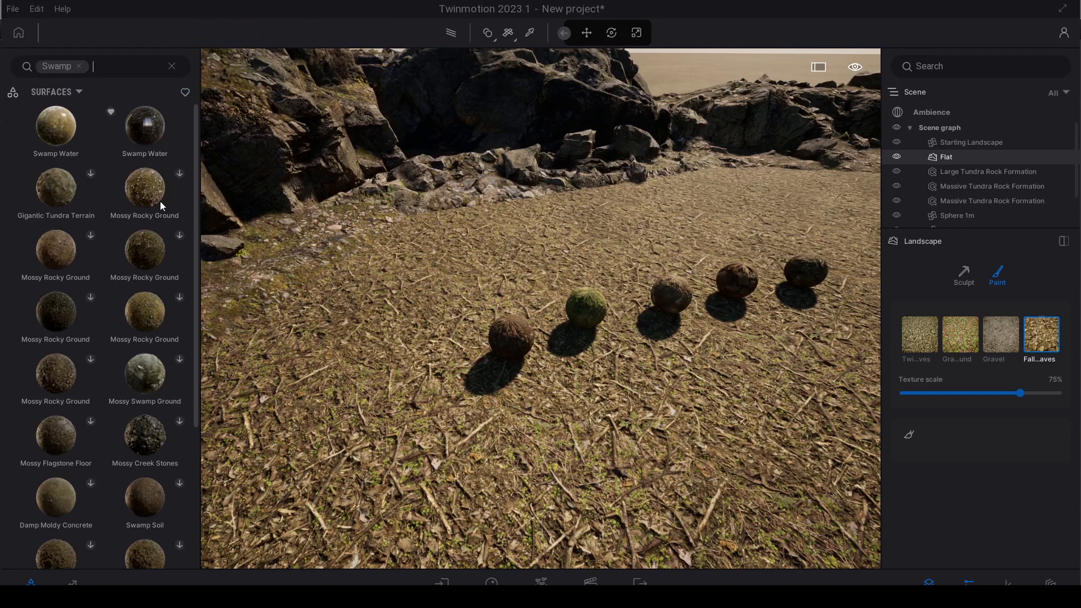
drag(967, 339, 968, 340)
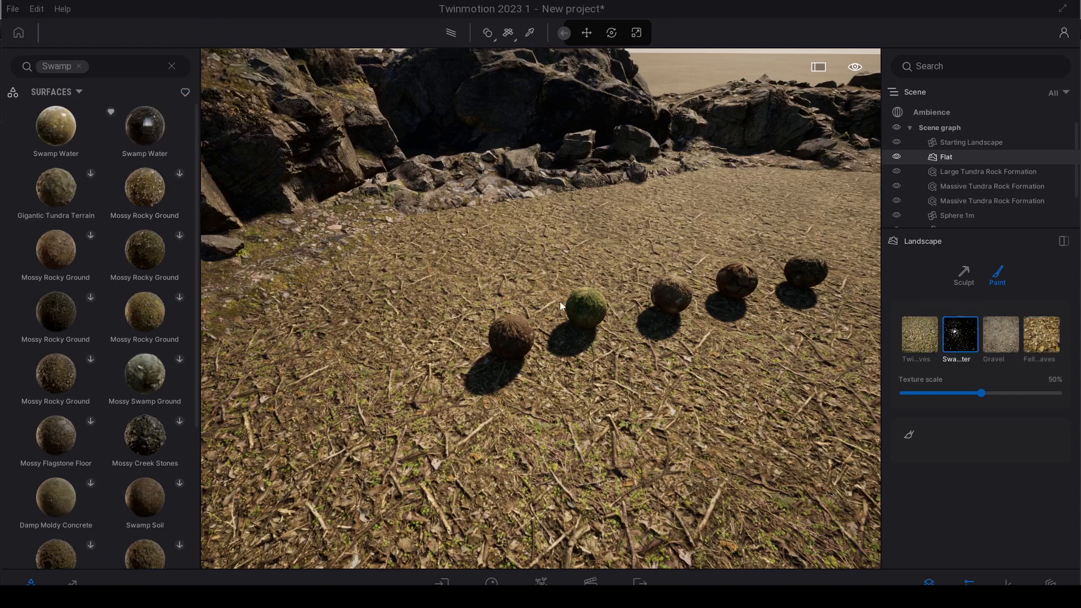
Step: Replace the landscape's Gravel paint material with Wet mud from the natural ground materials
click(79, 66)
click(39, 93)
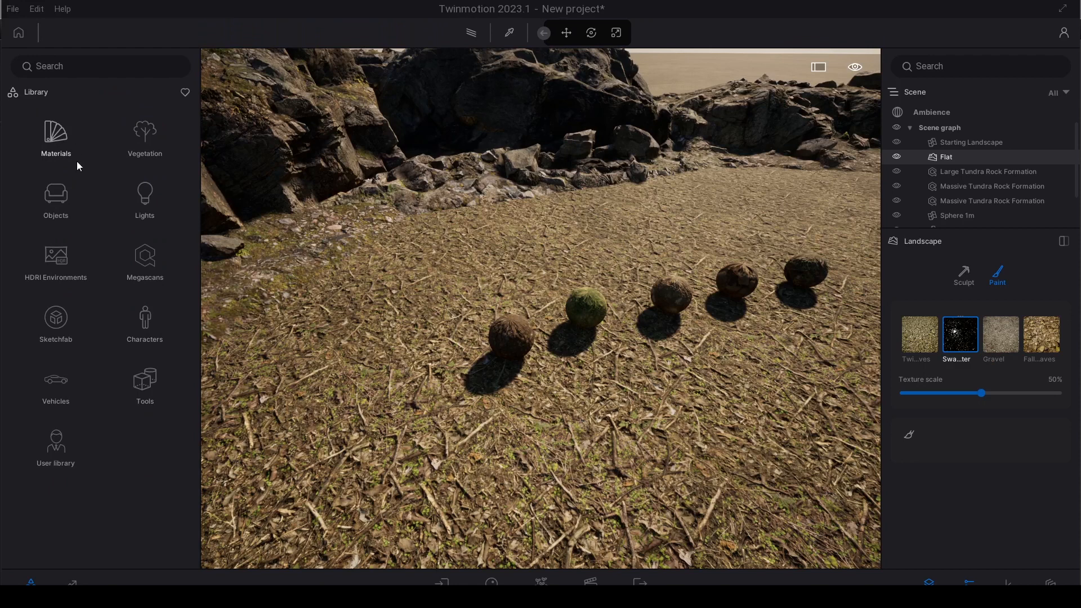
click(55, 140)
click(109, 271)
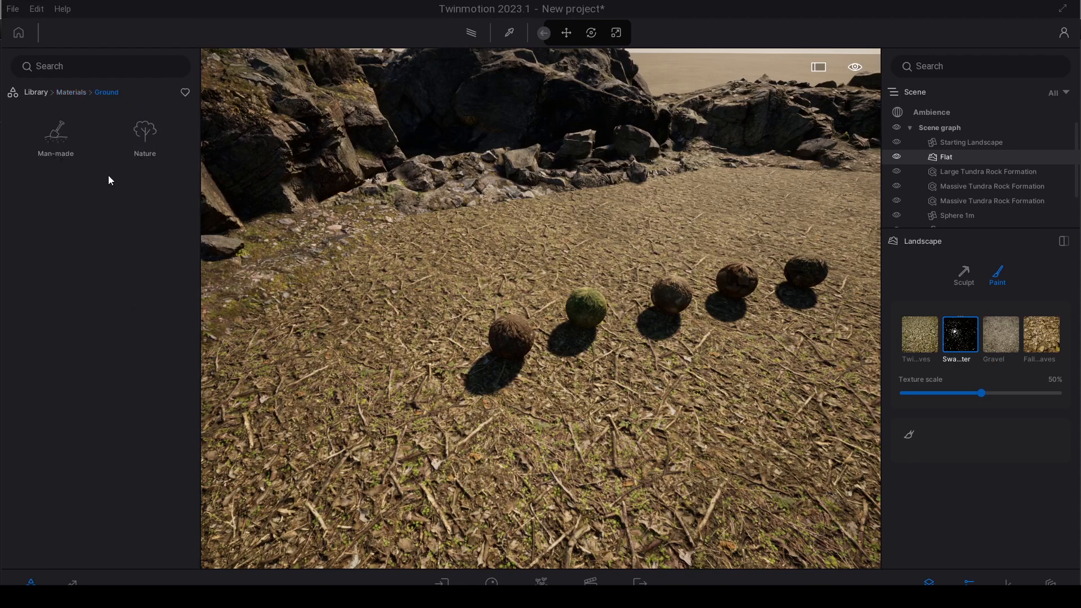
click(143, 137)
scroll(125, 268, down, 10)
scroll(125, 269, down, 4)
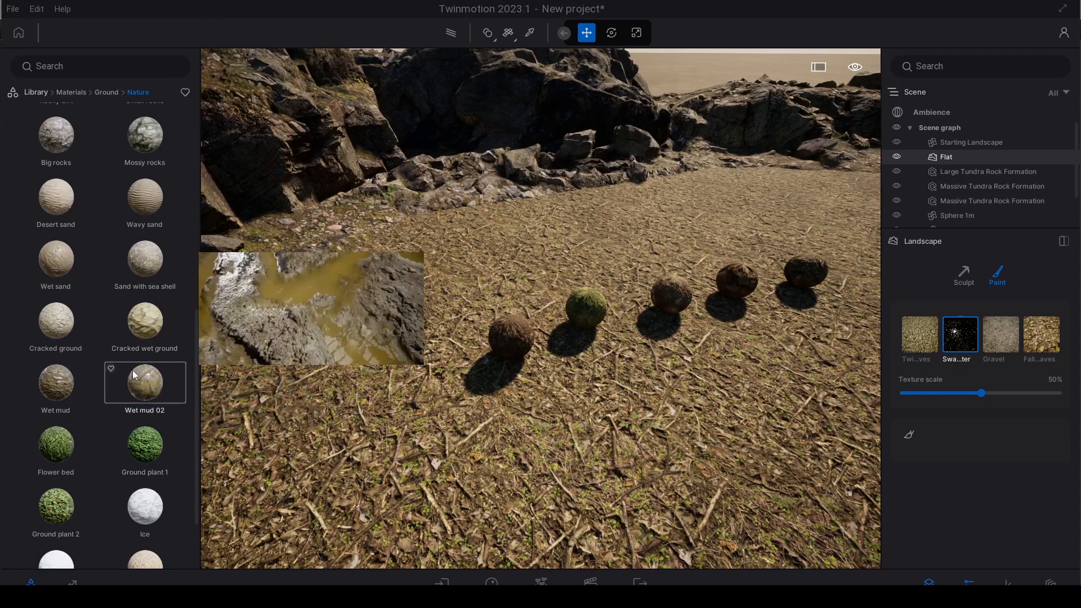
drag(979, 395, 992, 339)
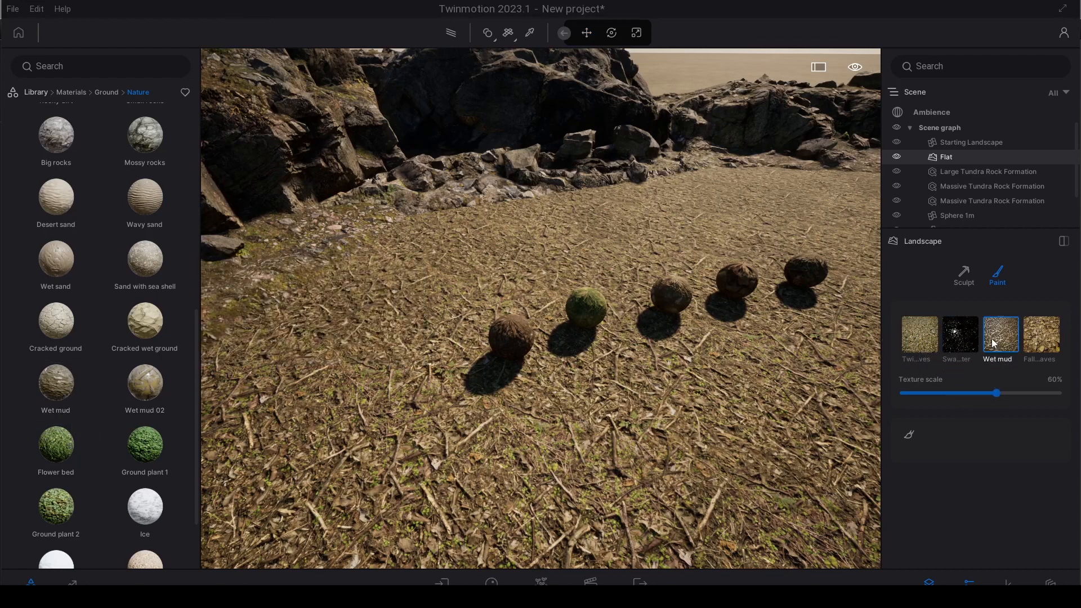
right_drag(537, 359, 604, 309)
key(s)
key(w)
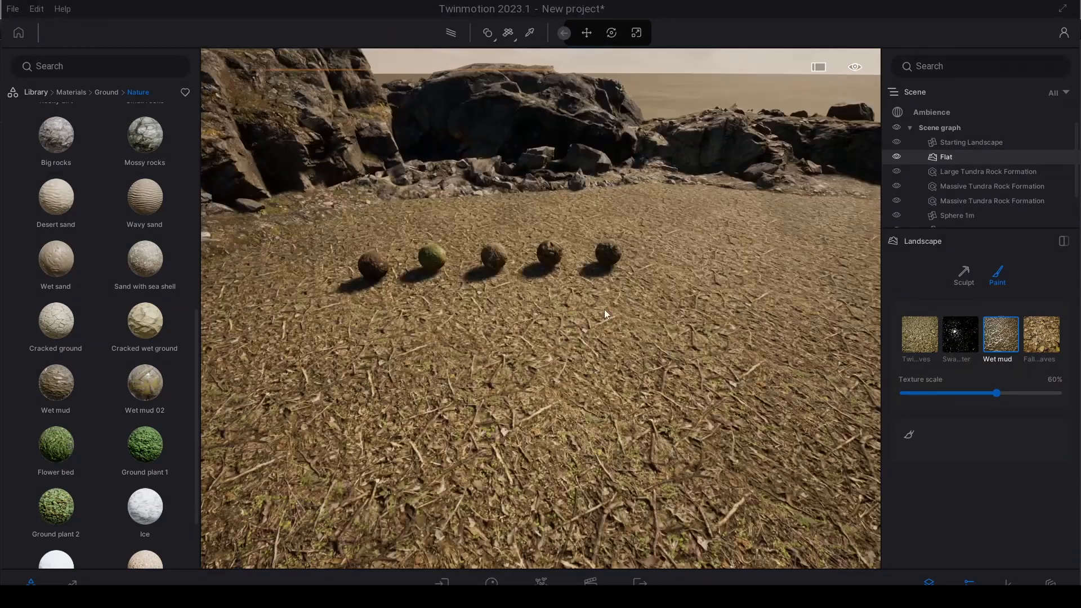
key(Delete)
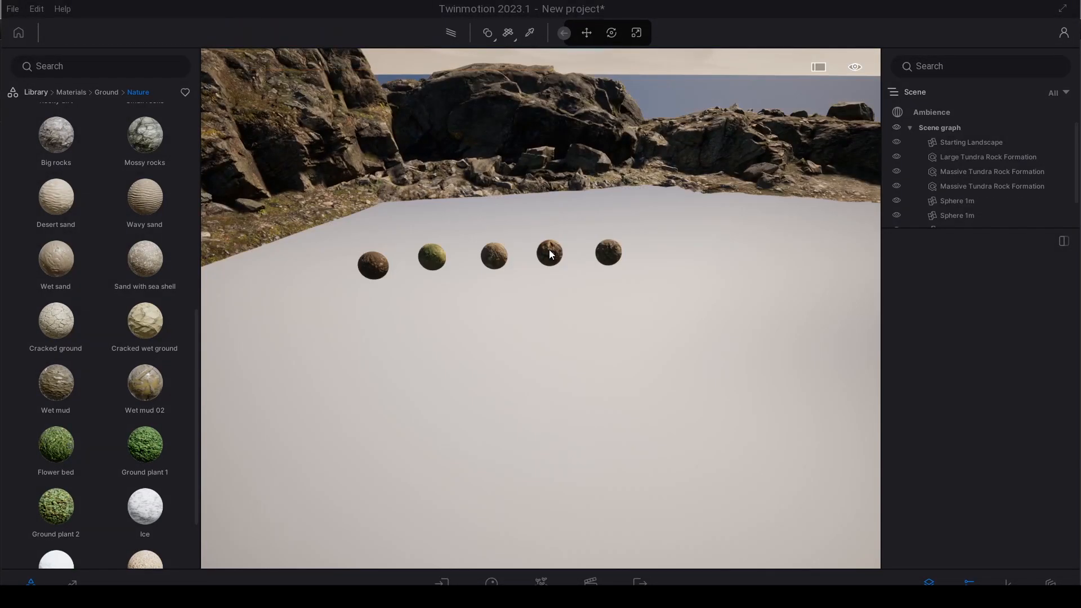
key(ctrl+z)
Step: Delete all five Sphere 1m objects from the scene
scroll(977, 193, down, 3)
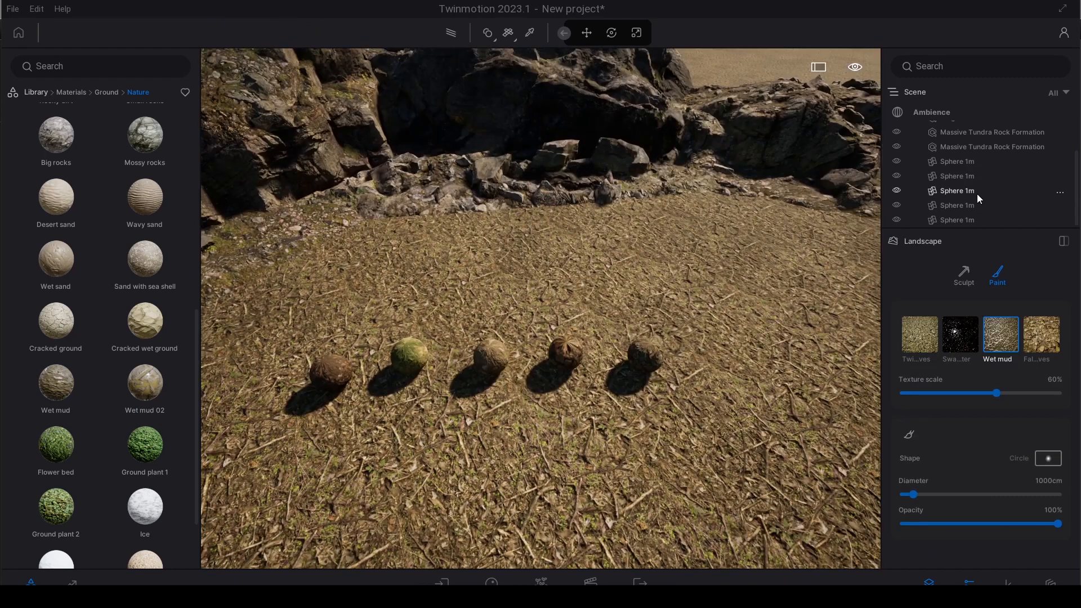
click(957, 161)
click(970, 216)
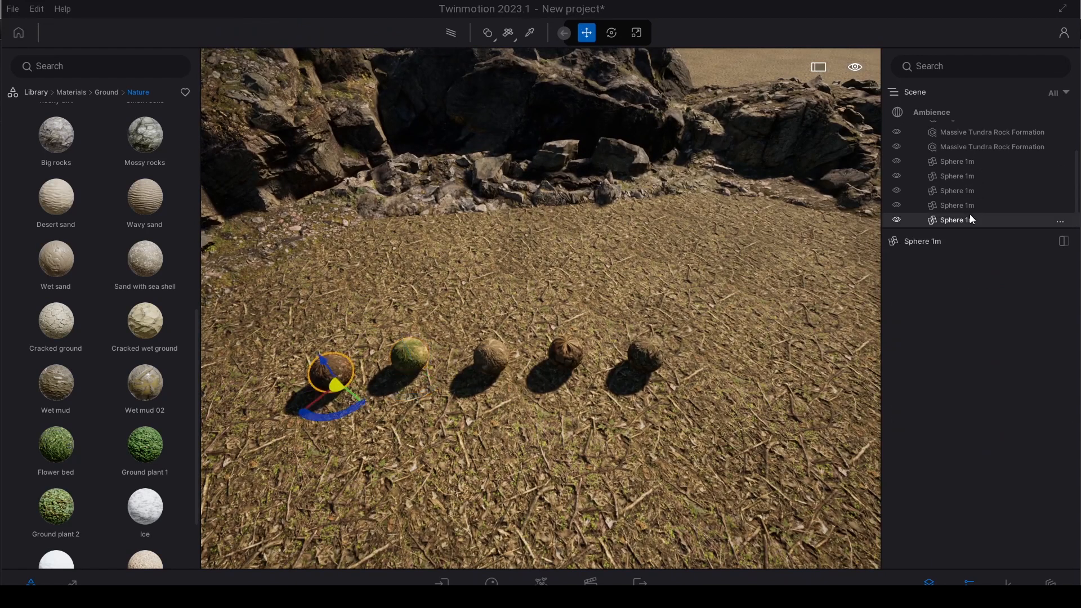
click(971, 166)
key(Delete)
click(970, 176)
key(Delete)
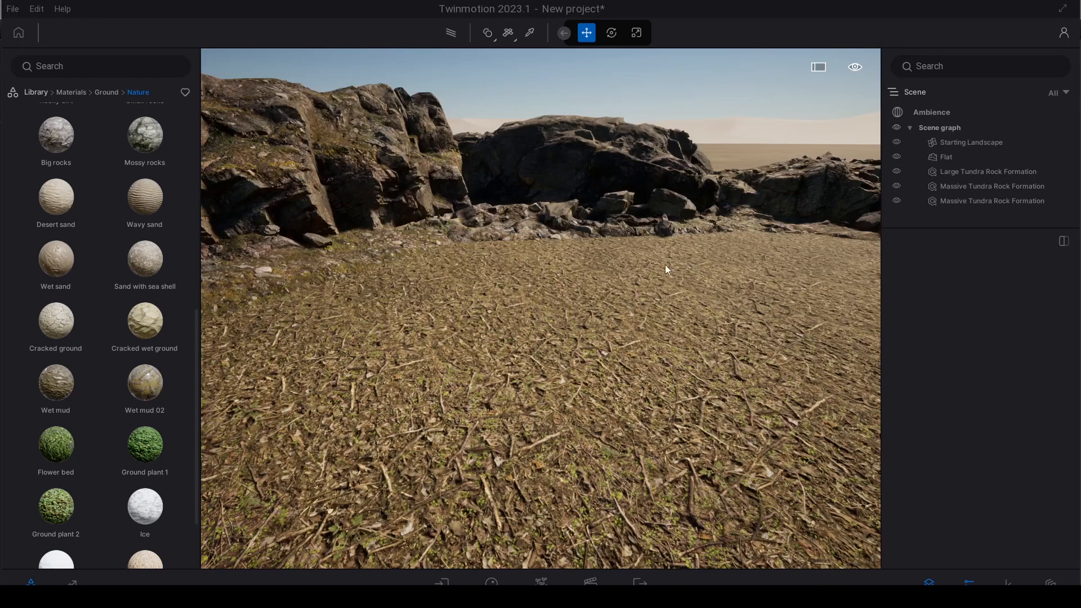
Step: Sculpt a small raised mound in front of the rock wall on the Flat landscape, using a 350 cm brush at 55% intensity
key(e)
right_drag(745, 266, 740, 269)
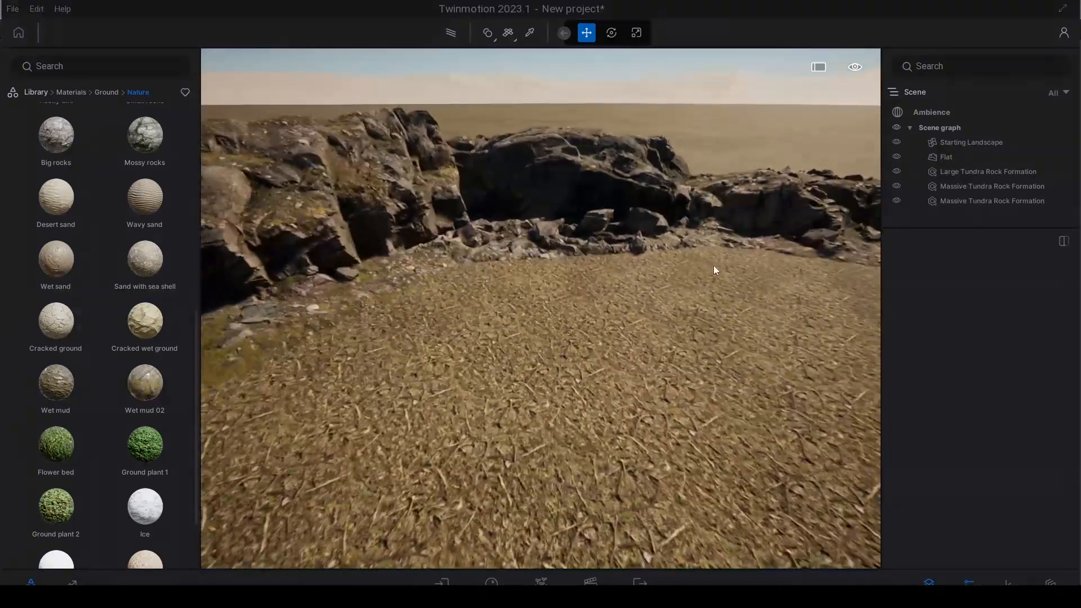
click(674, 295)
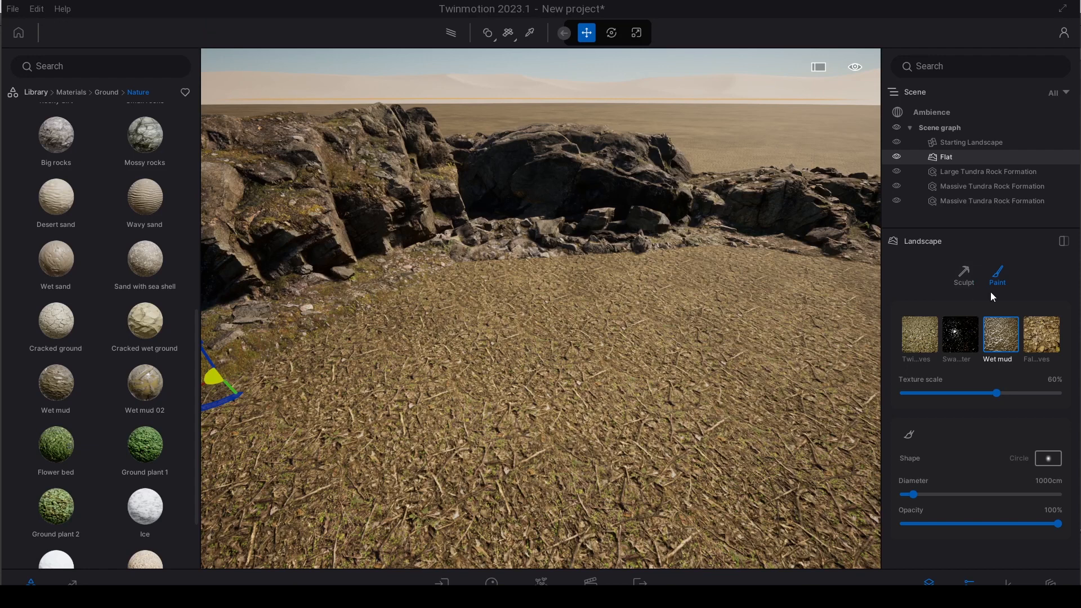
click(962, 278)
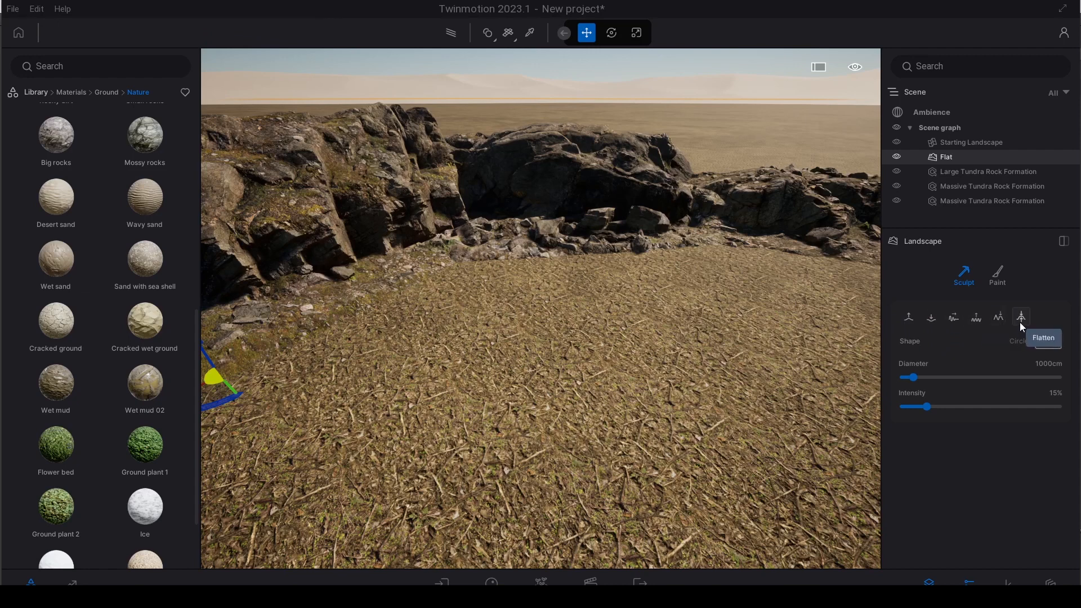
click(907, 319)
mouse_move(913, 377)
mouse_down()
mouse_move(974, 406)
mouse_move(1004, 406)
mouse_move(990, 405)
mouse_up()
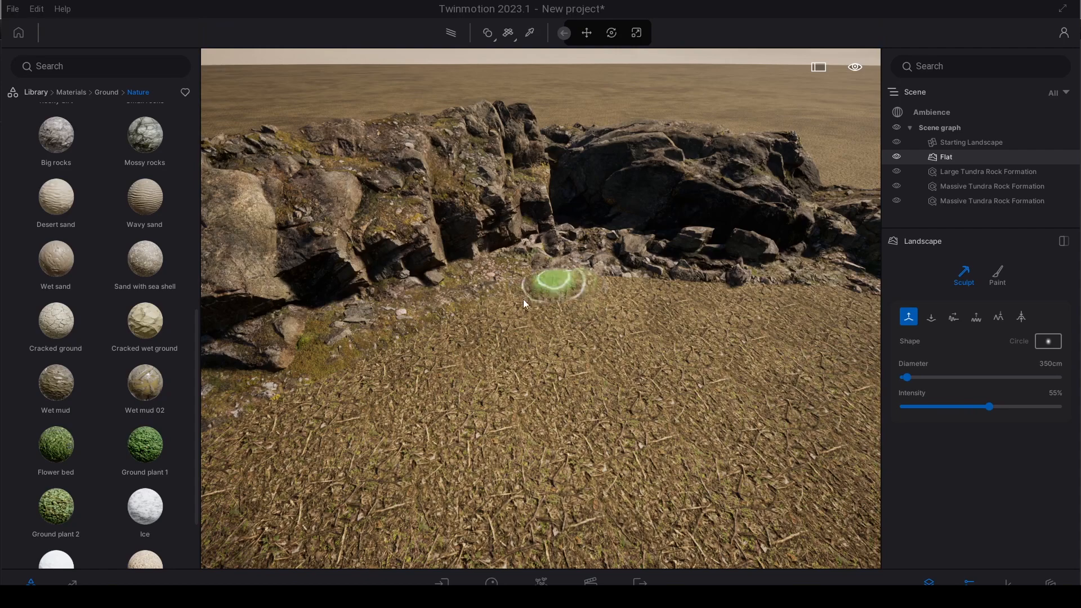
mouse_move(560, 315)
right_down()
mouse_move(465, 319)
mouse_move(624, 329)
mouse_move(694, 265)
mouse_move(688, 332)
right_up()
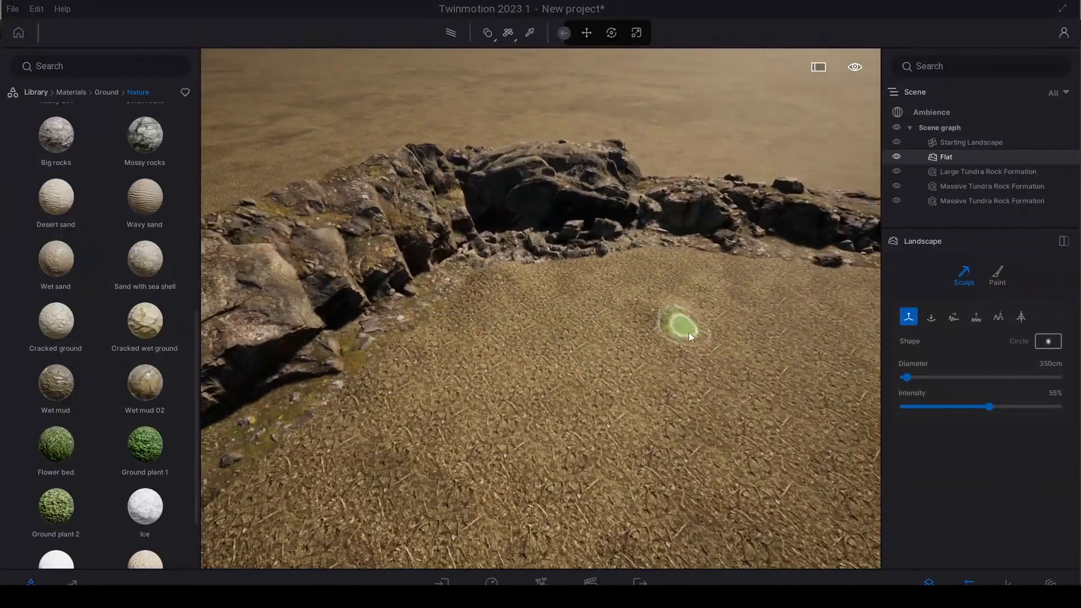
Step: Raise a large mound near the end of the rock wall with a 1635 cm sculpt brush at 32% intensity
click(910, 378)
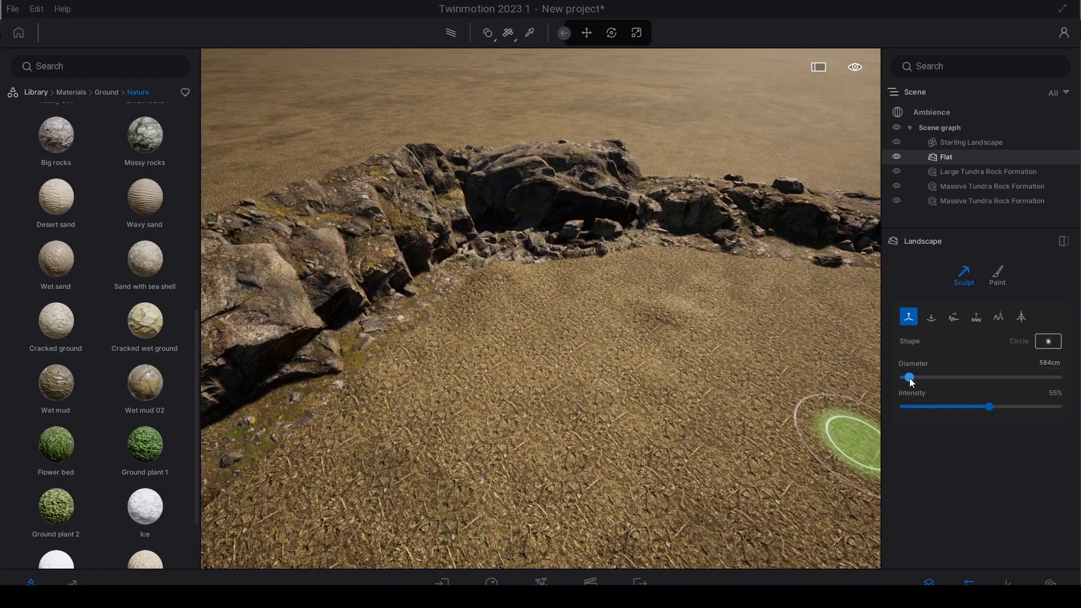
click(920, 377)
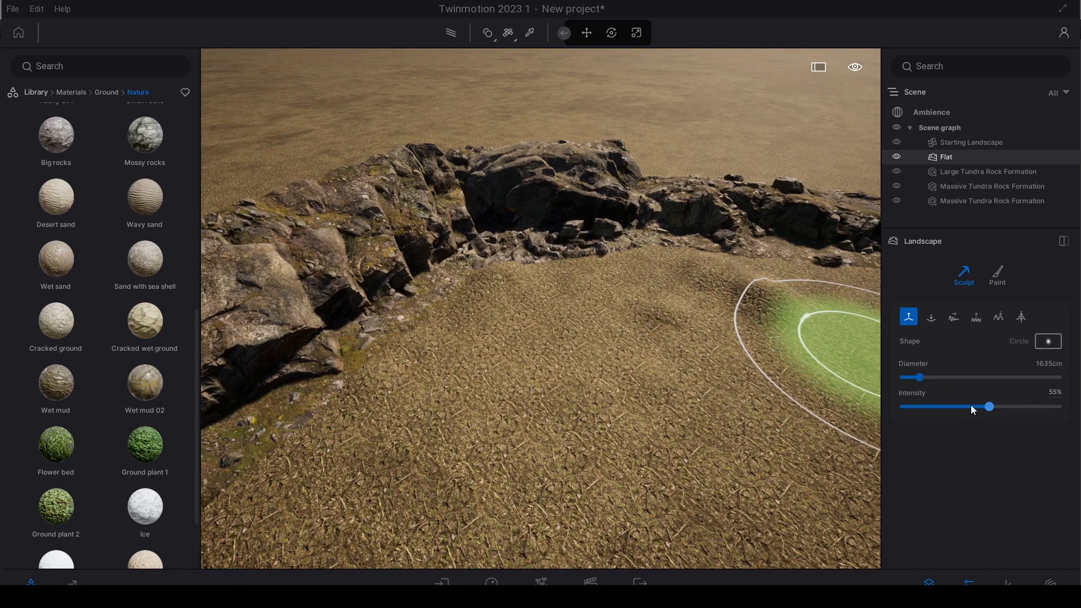
click(953, 407)
right_drag(666, 471, 529, 488)
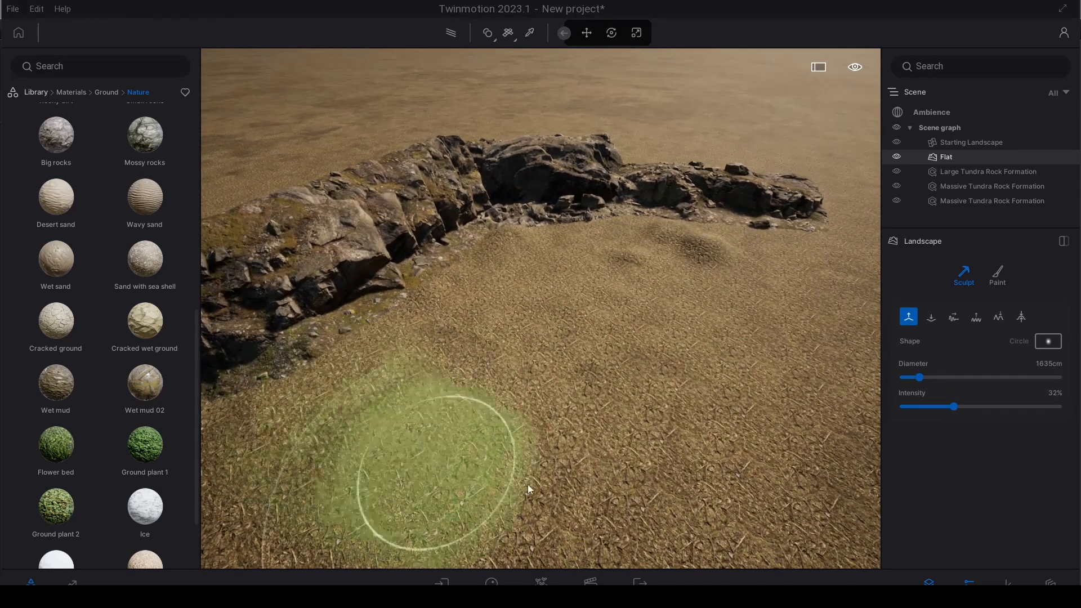
drag(771, 275, 775, 256)
mouse_move(631, 405)
right_down()
mouse_move(552, 407)
mouse_move(723, 399)
right_up()
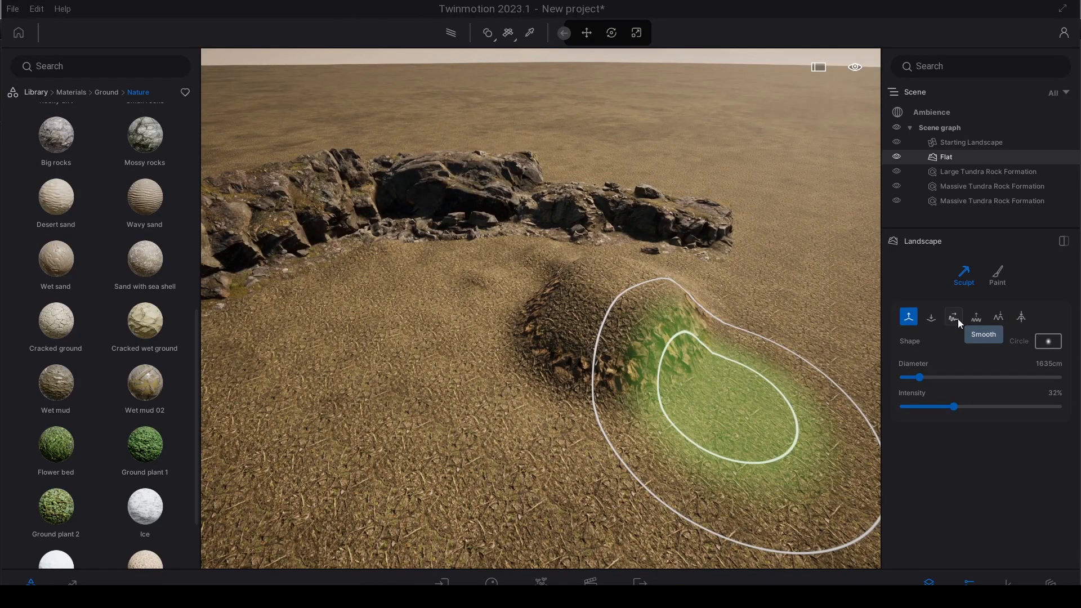
Step: Smooth the newly raised mound on the Flat landscape with the 1635 cm brush
click(956, 317)
mouse_move(637, 397)
mouse_down()
mouse_move(664, 293)
mouse_move(715, 303)
mouse_move(566, 272)
mouse_up()
right_drag(566, 272, 591, 265)
key(w)
key(w)
mouse_move(401, 389)
right_down()
mouse_move(396, 382)
mouse_move(471, 400)
right_up()
key(s)
Step: Raise gentle undulations in the ground in front of the rock wall with a 1051 cm brush at 32% intensity
click(909, 318)
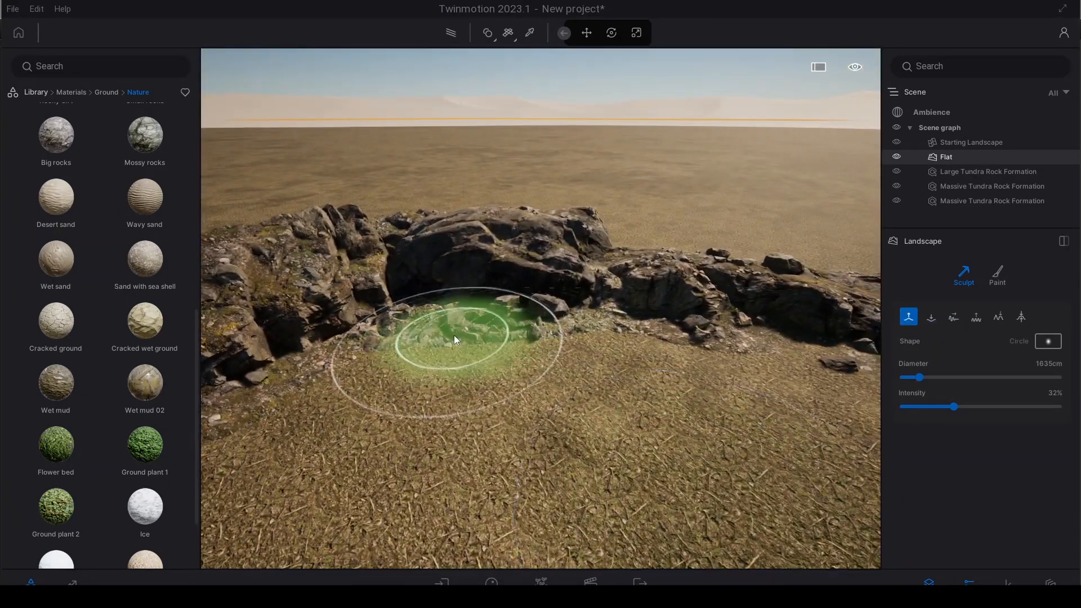
key(w)
drag(919, 378, 914, 378)
key(s)
right_drag(648, 412, 643, 403)
key(w)
key(e)
key(q)
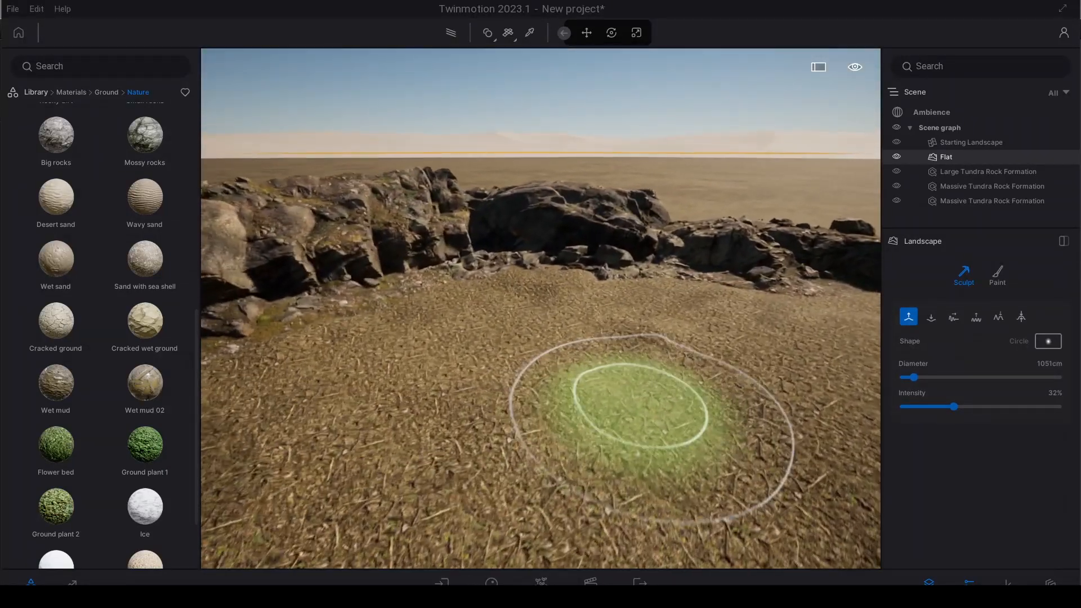
key(e)
key(w)
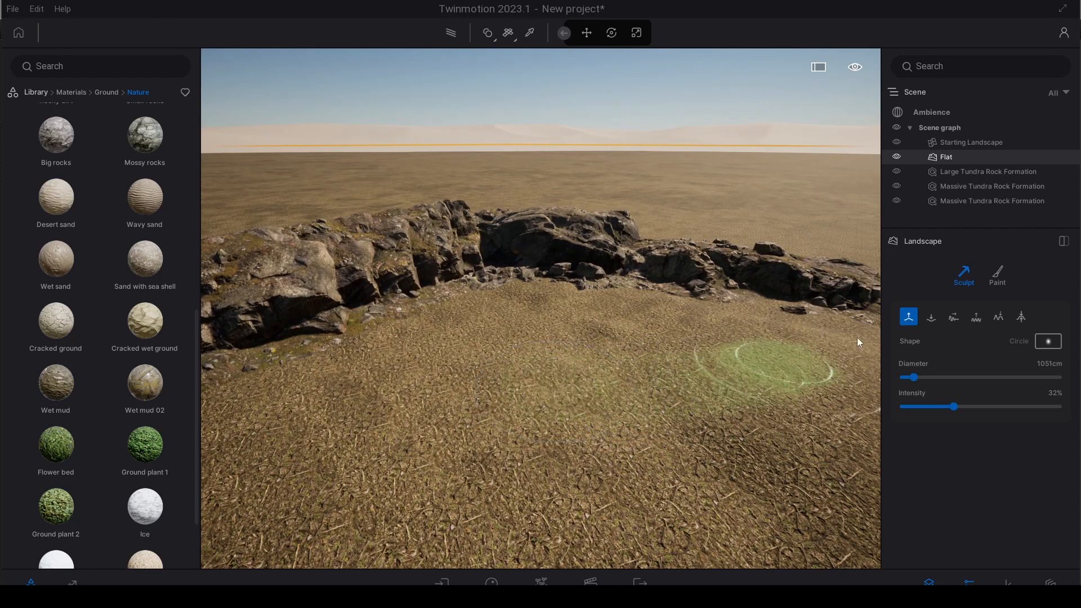
Step: Choose Swamp Water as the landscape paint material and set the paint brush diameter to 300 cm
click(998, 276)
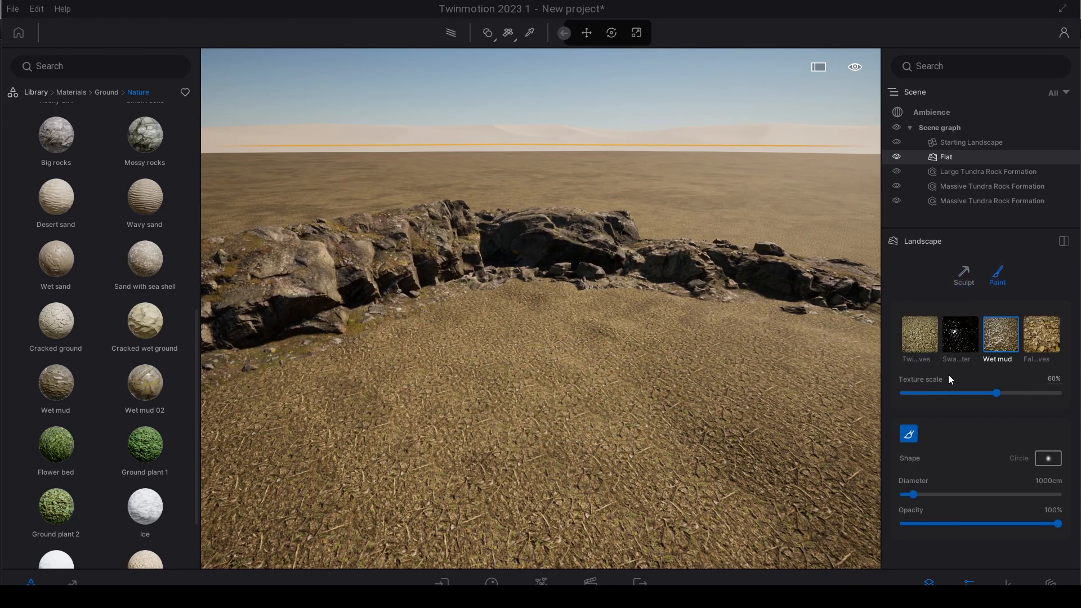
click(960, 338)
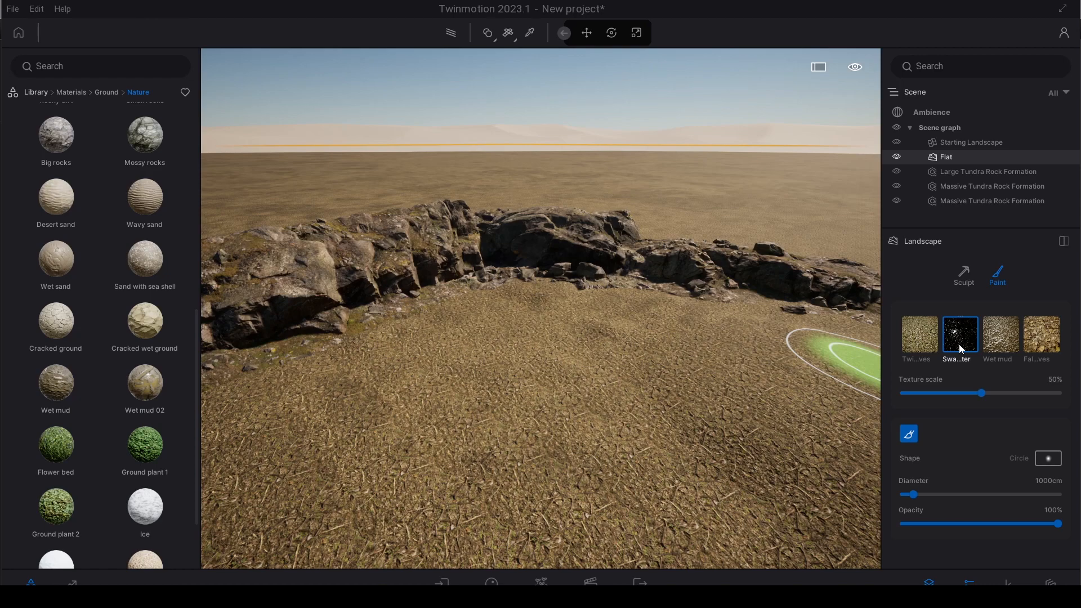
key(w)
right_drag(655, 358, 653, 363)
drag(912, 493, 968, 490)
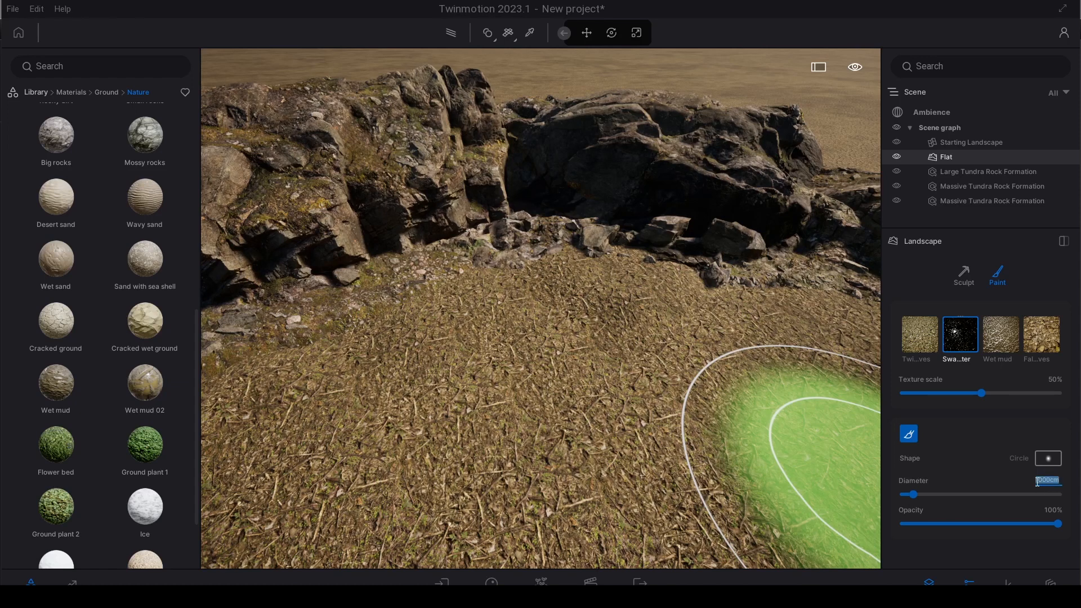
text(300)
key(Return)
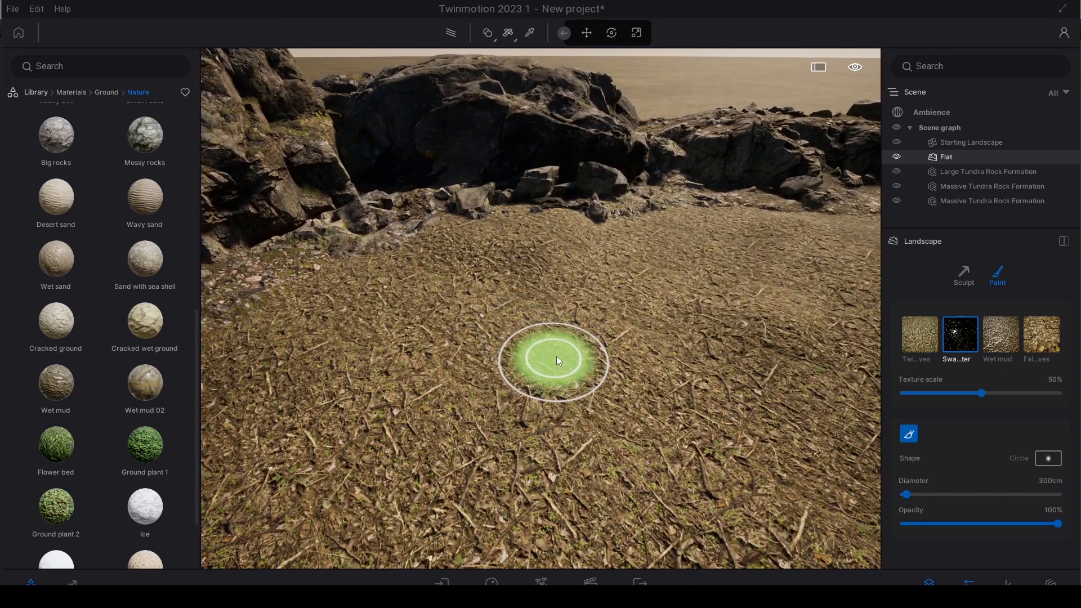
Step: Paint a small rounded Swamp Water pool on the ground in front of the rock wall at 100% opacity
mouse_move(556, 356)
mouse_down()
mouse_move(597, 365)
mouse_move(535, 378)
mouse_move(569, 365)
mouse_move(553, 371)
mouse_move(563, 377)
mouse_up()
key(w)
mouse_move(563, 378)
right_down()
mouse_move(564, 402)
mouse_move(544, 390)
right_up()
key(s)
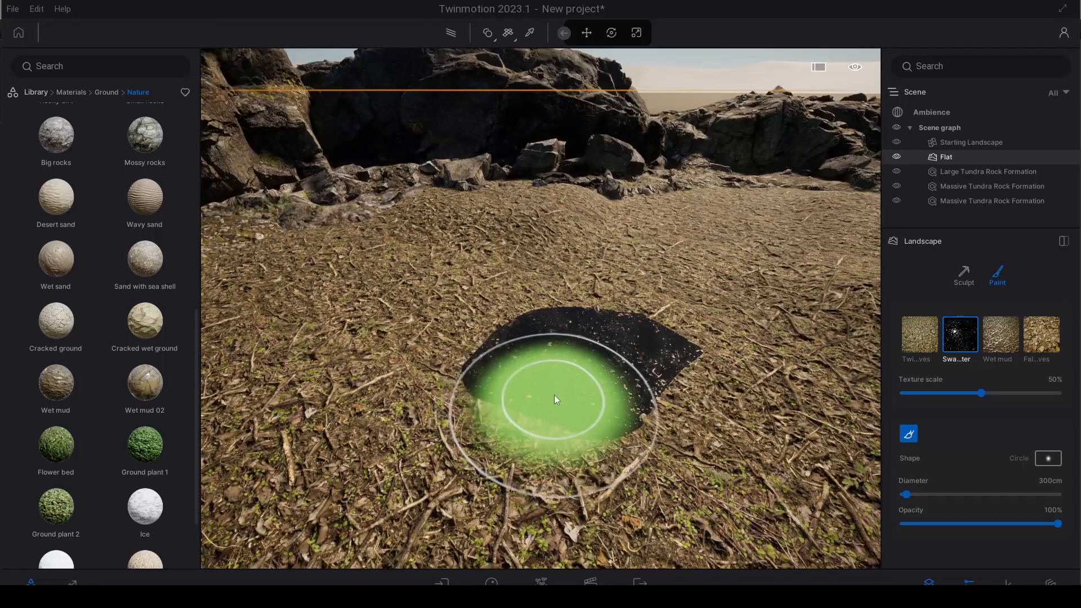
mouse_move(530, 404)
mouse_down()
mouse_move(640, 381)
mouse_move(586, 431)
mouse_up()
right_drag(609, 416, 509, 326)
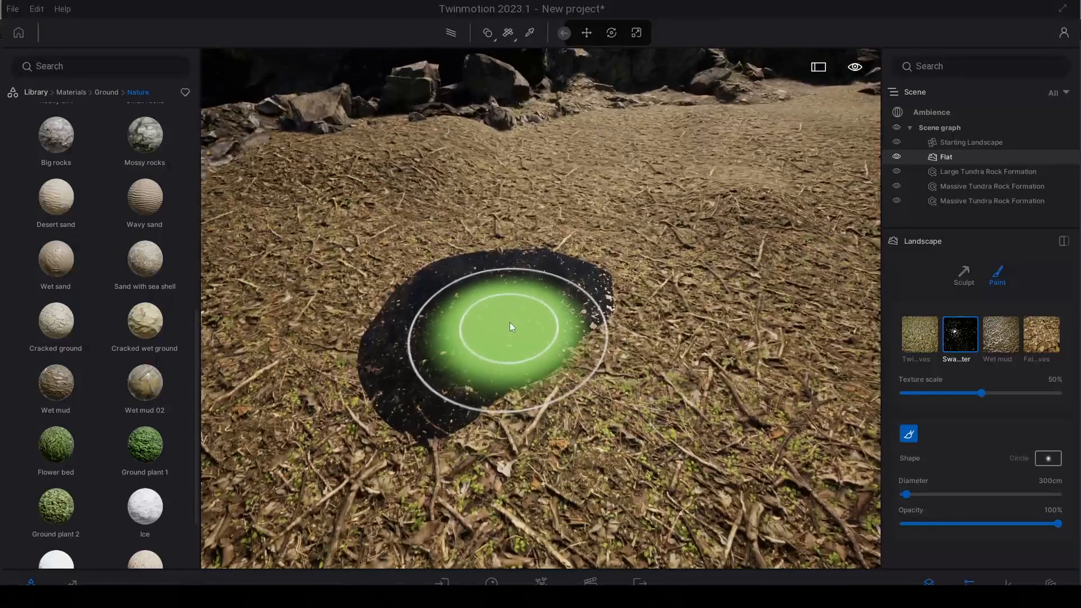
mouse_move(536, 351)
mouse_down()
mouse_move(505, 358)
mouse_move(531, 334)
mouse_move(535, 355)
mouse_move(572, 318)
mouse_move(603, 245)
mouse_move(631, 241)
mouse_move(485, 363)
mouse_up()
right_drag(484, 360, 480, 359)
key(s)
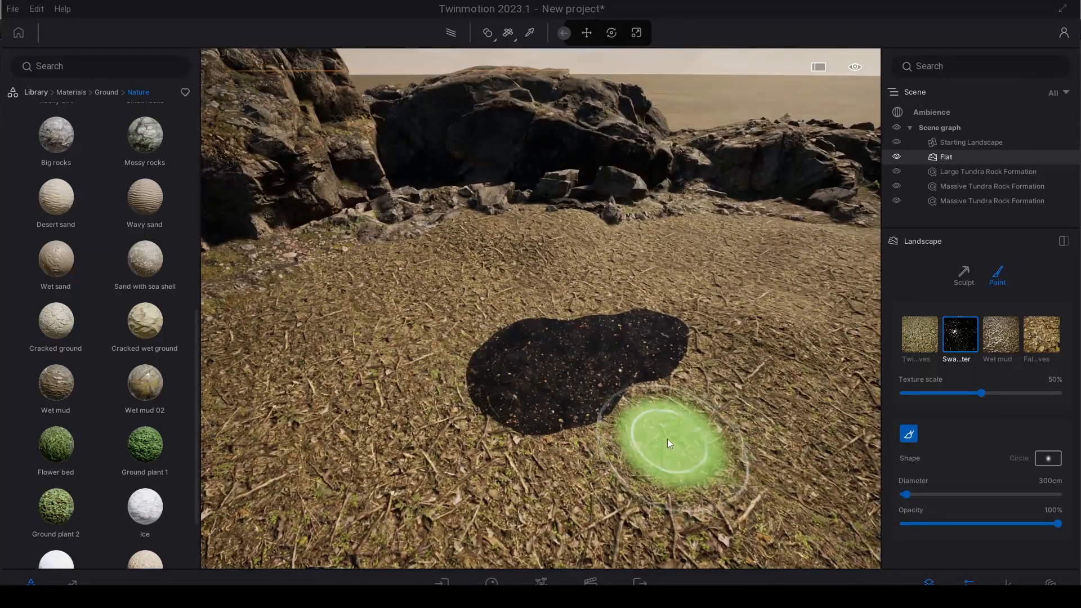
Step: Sculpt slightly raised ground around the swamp pool's edge with a 175 cm raise brush at 32% intensity
click(964, 275)
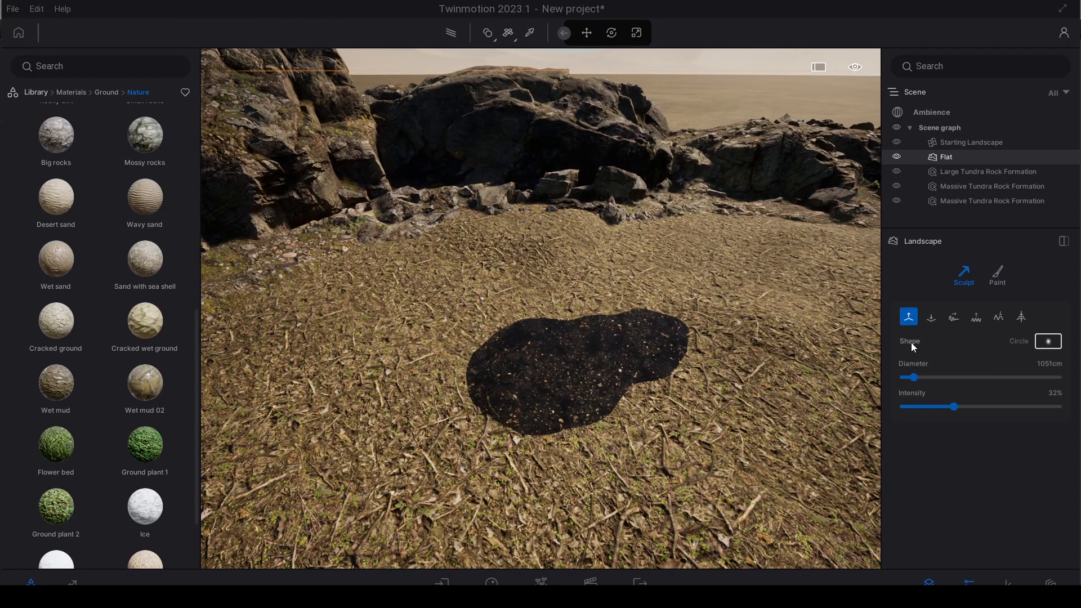
scroll(716, 344, up, 2)
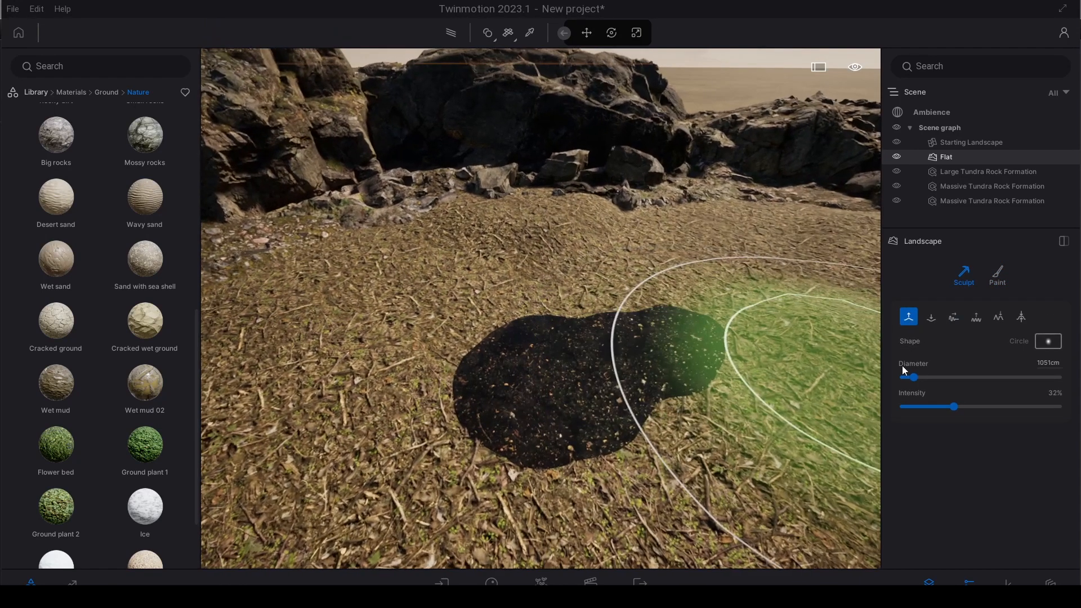
drag(918, 378, 905, 377)
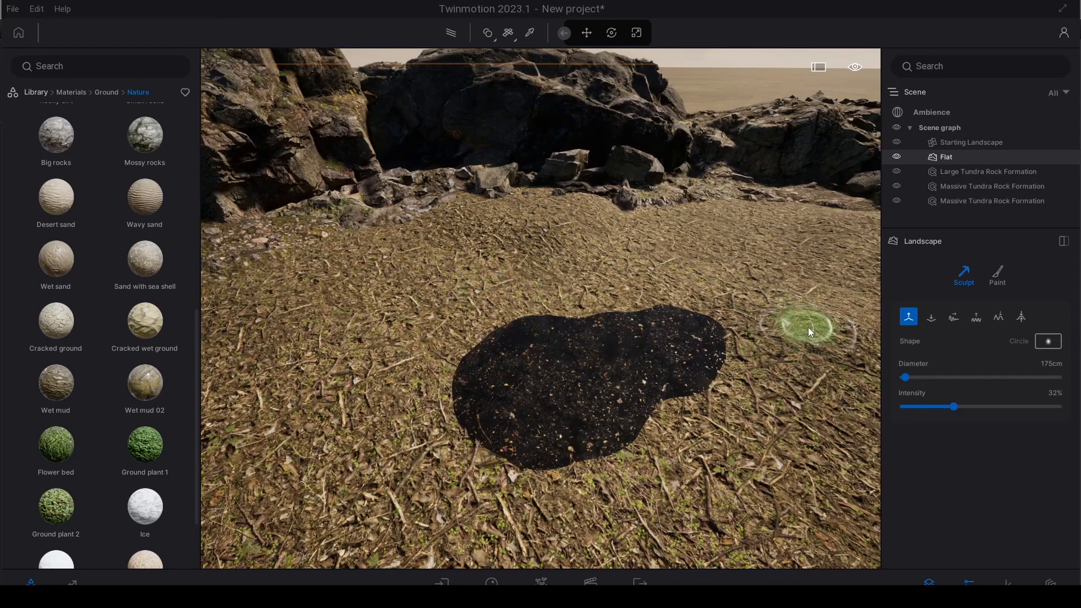
scroll(809, 327, up, 2)
scroll(809, 326, down, 2)
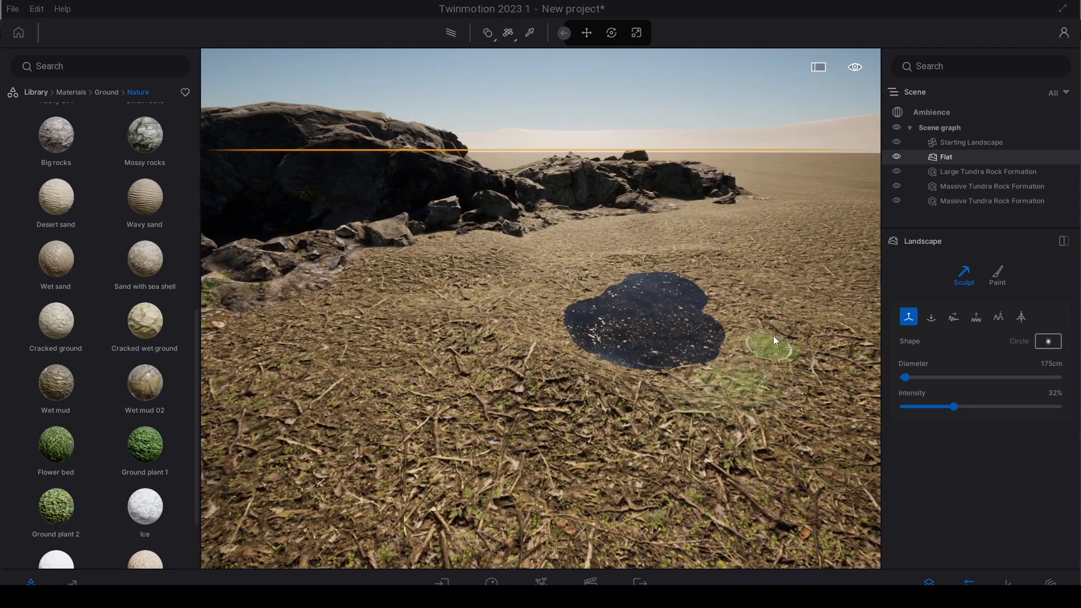
scroll(711, 329, up, 3)
scroll(769, 304, down, 5)
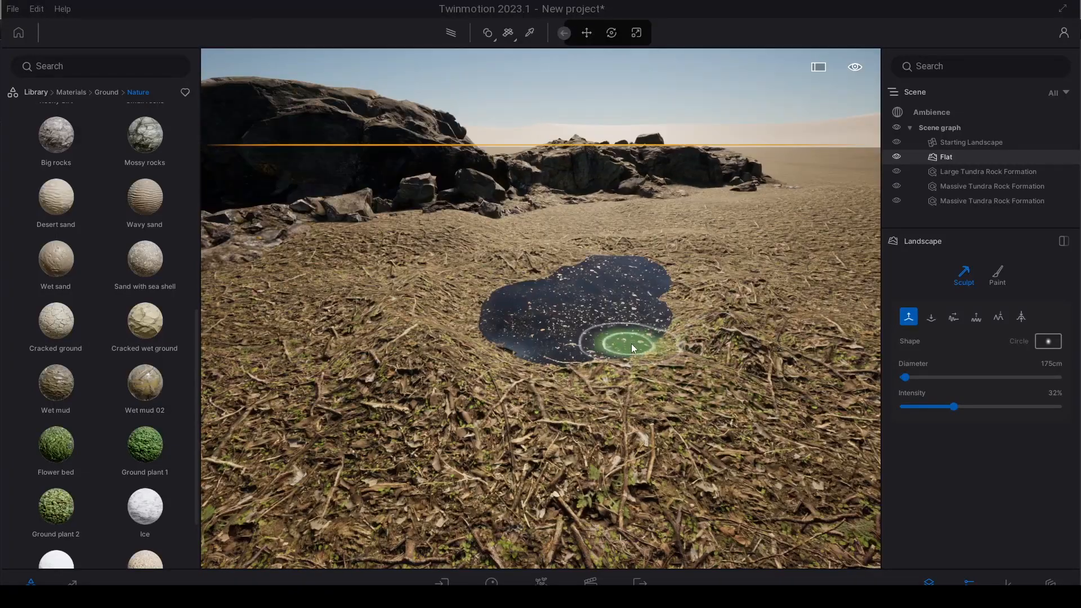
scroll(580, 338, up, 4)
scroll(597, 360, up, 4)
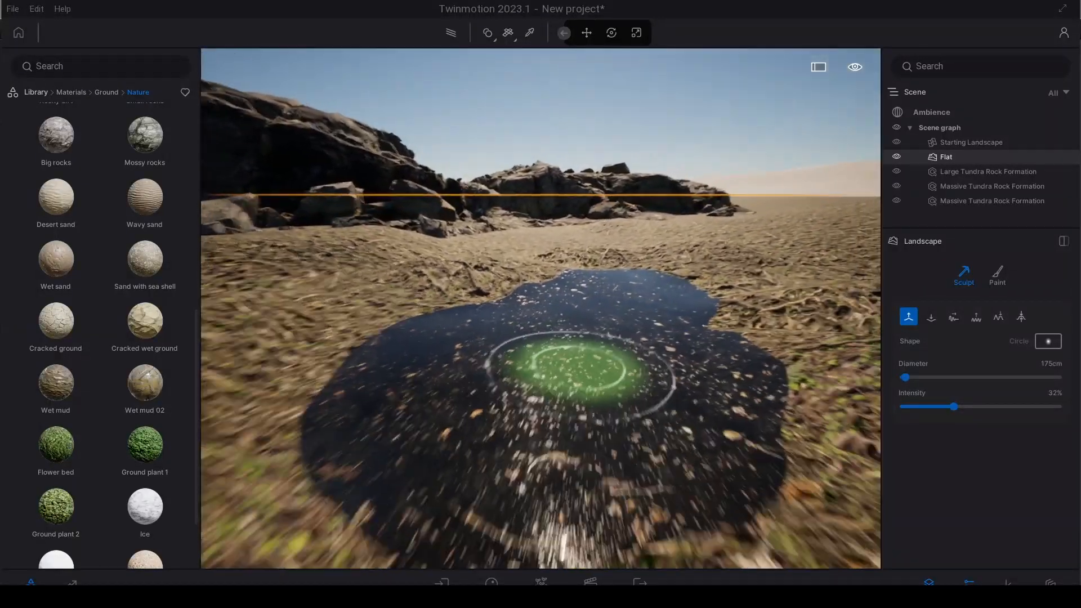
key(w)
right_drag(580, 366, 579, 364)
key(s)
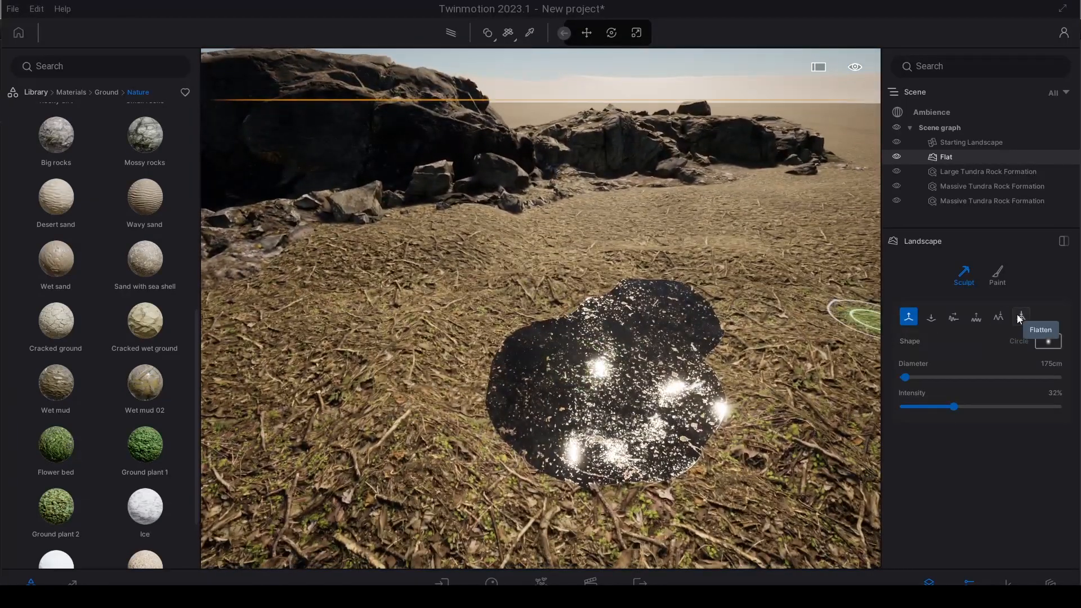
Step: Flatten the swamp pool's surface with the 175 cm sculpt brush at 32% intensity
click(1021, 317)
key(w)
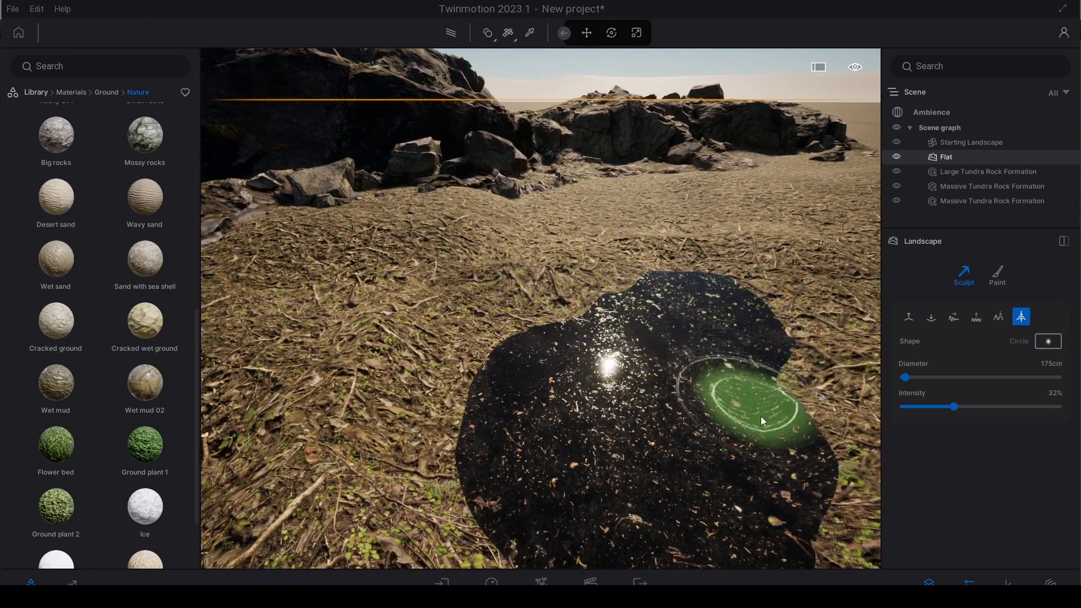
key(s)
right_drag(531, 379, 600, 317)
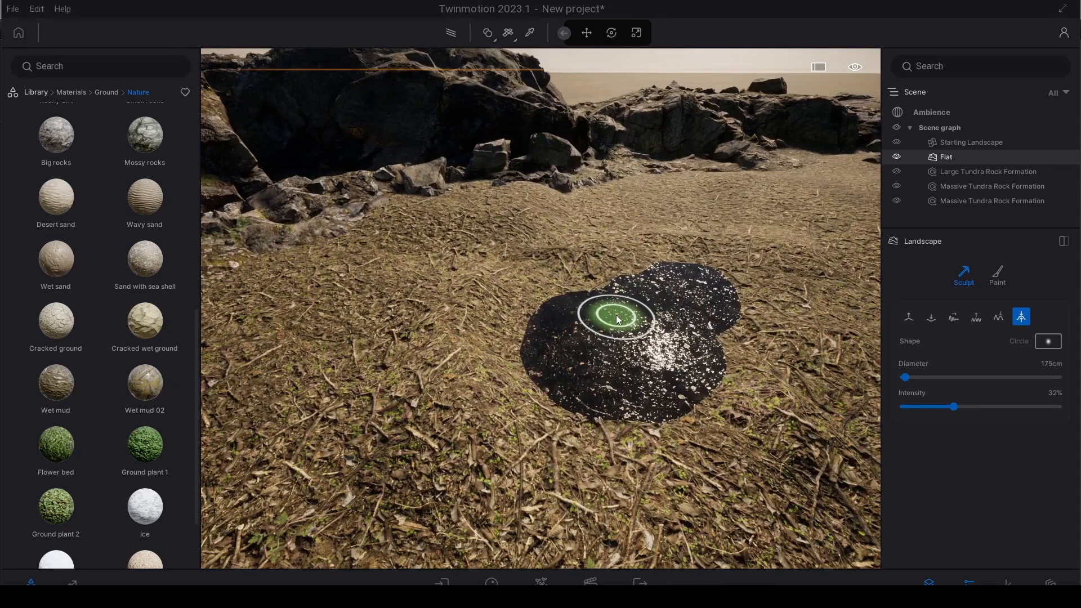
Step: Place the casual posed human Mathis on the ground beside the swamp pool and deselect it
click(43, 95)
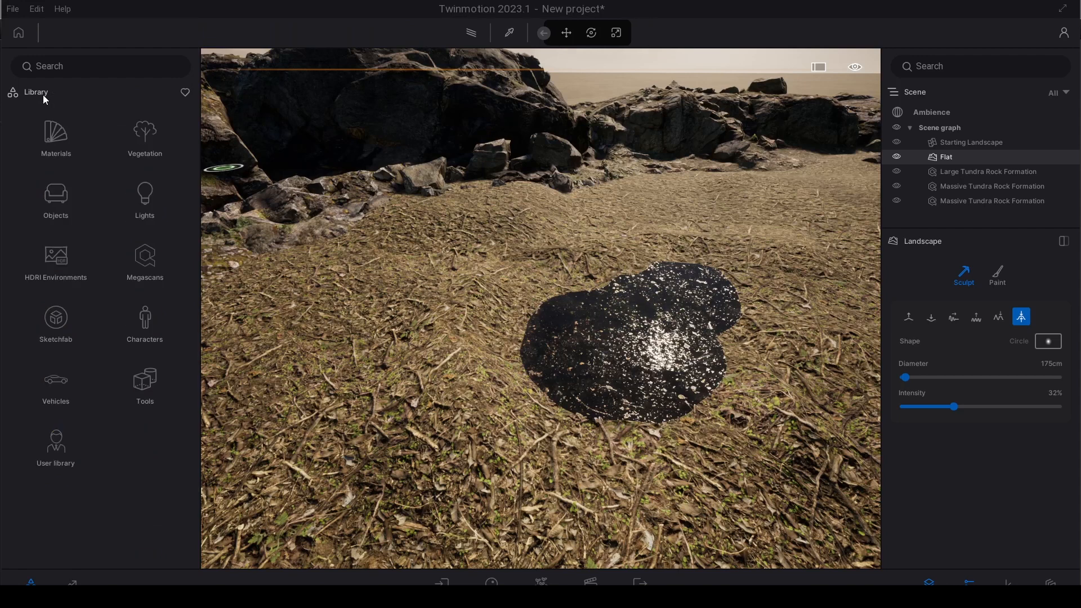
click(145, 323)
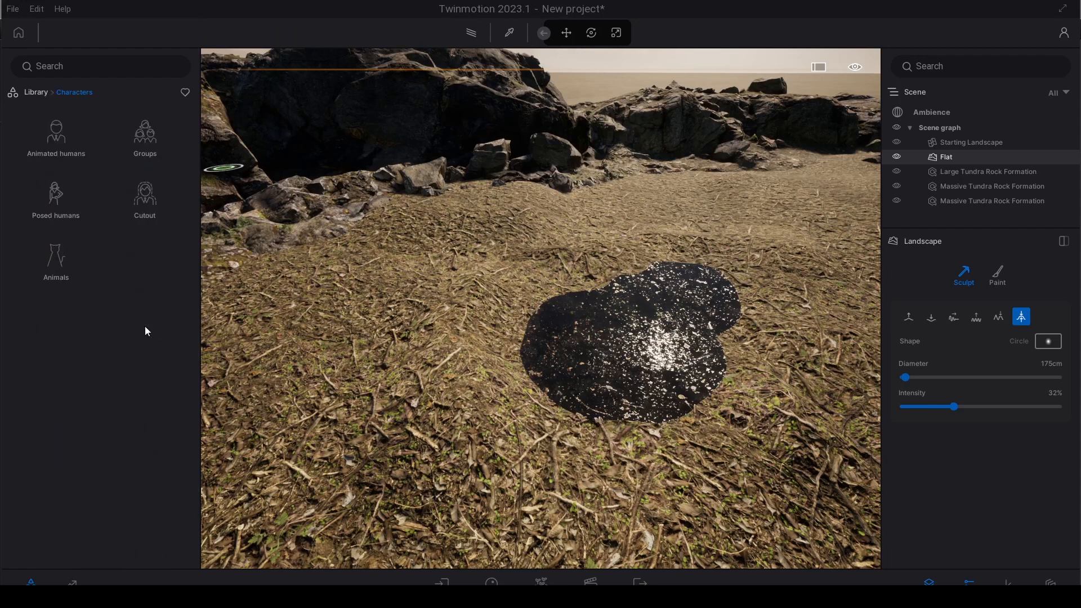
click(56, 200)
click(55, 141)
drag(56, 140, 575, 275)
key(w)
right_drag(603, 272, 604, 272)
click(558, 266)
key(Escape)
Step: Examine the human figure's scale against the swamp pool and the surrounding rocks
key(w)
right_drag(542, 299, 458, 295)
key(s)
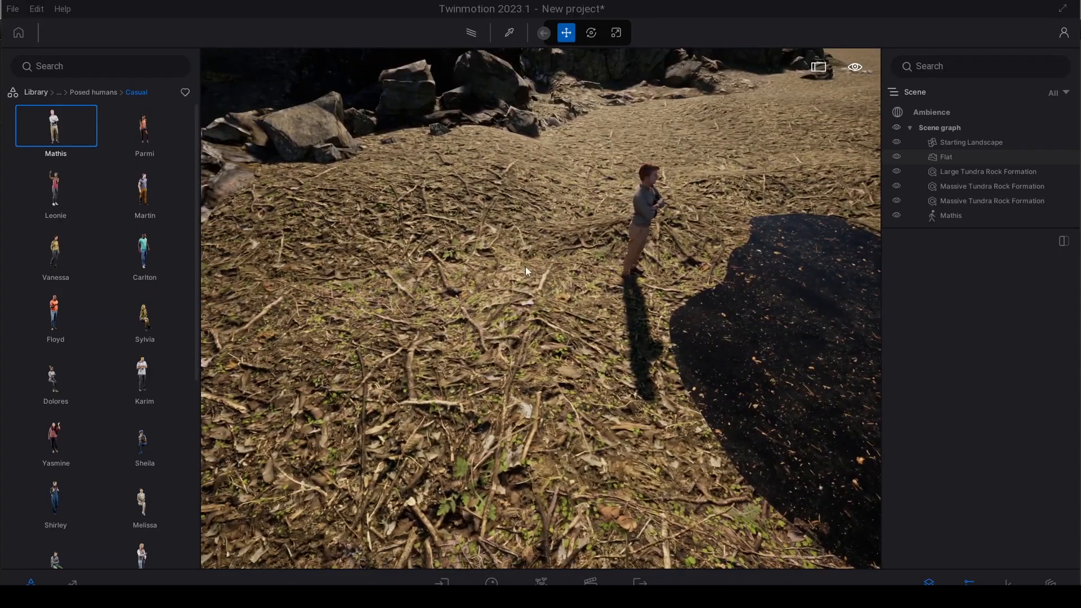
key(d)
right_drag(594, 285, 690, 255)
key(w)
key(s)
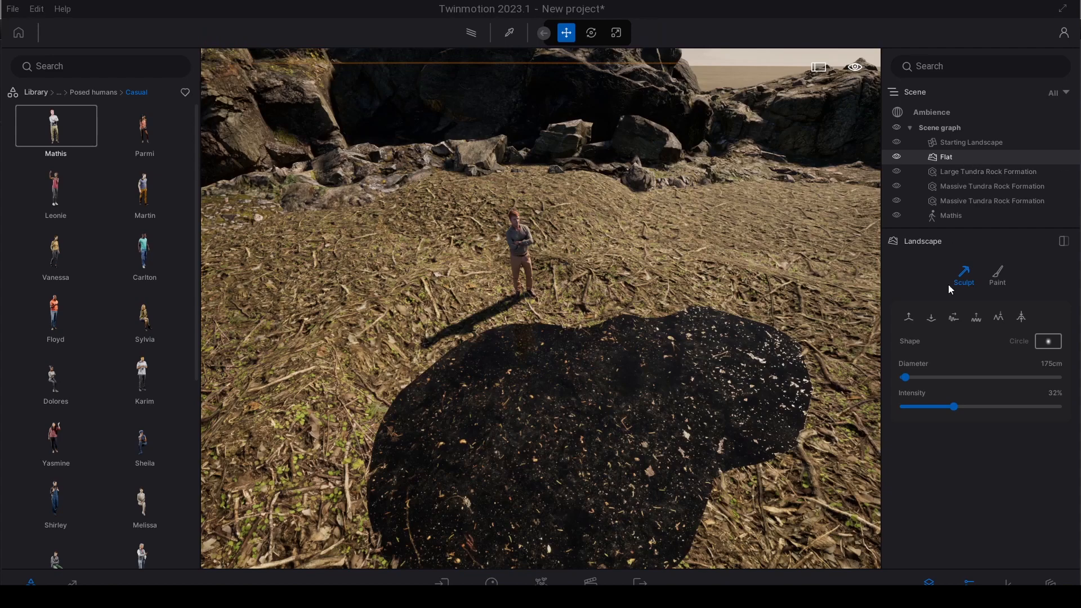
Step: Lower the texture scale of the twigs-and-leaves ground paint material and set the Swamp Water texture scale to 0%
click(1001, 275)
key(w)
right_drag(688, 299, 681, 292)
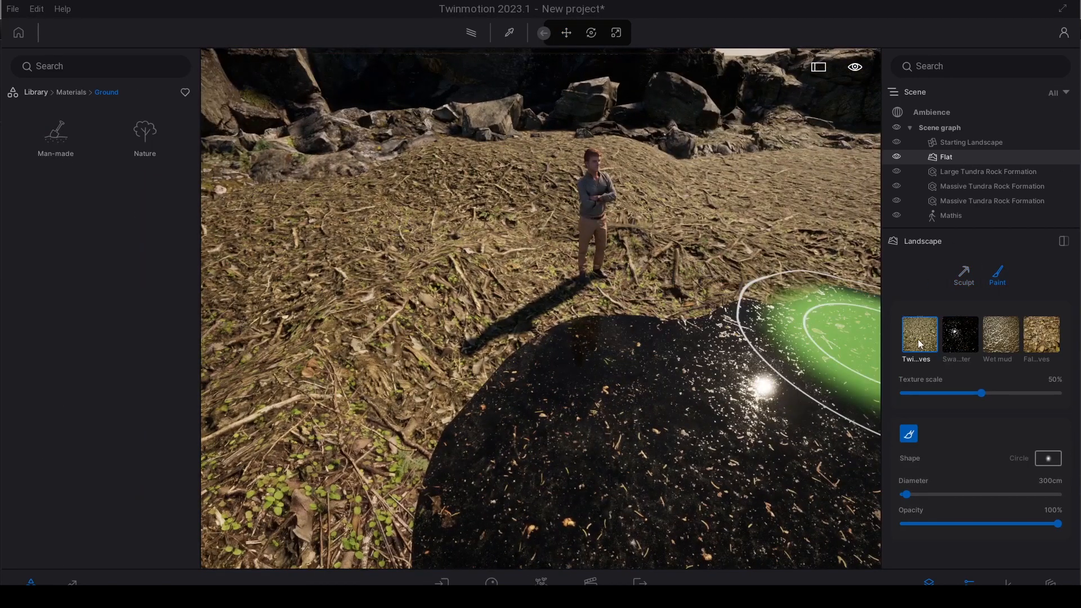
click(918, 338)
drag(982, 392, 898, 389)
click(960, 335)
drag(981, 391, 869, 386)
drag(981, 393, 931, 400)
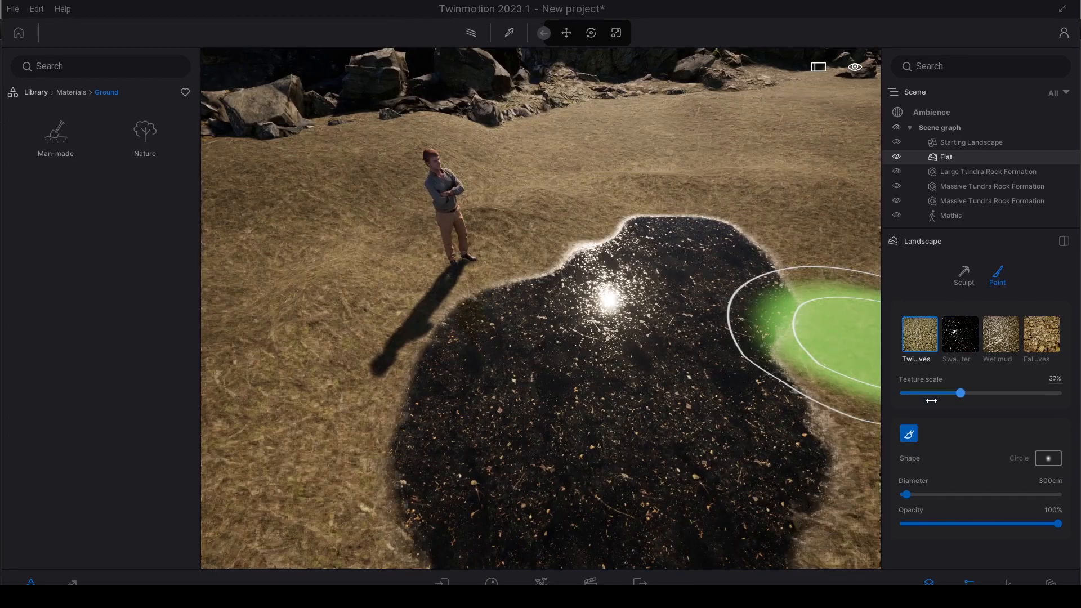
click(961, 335)
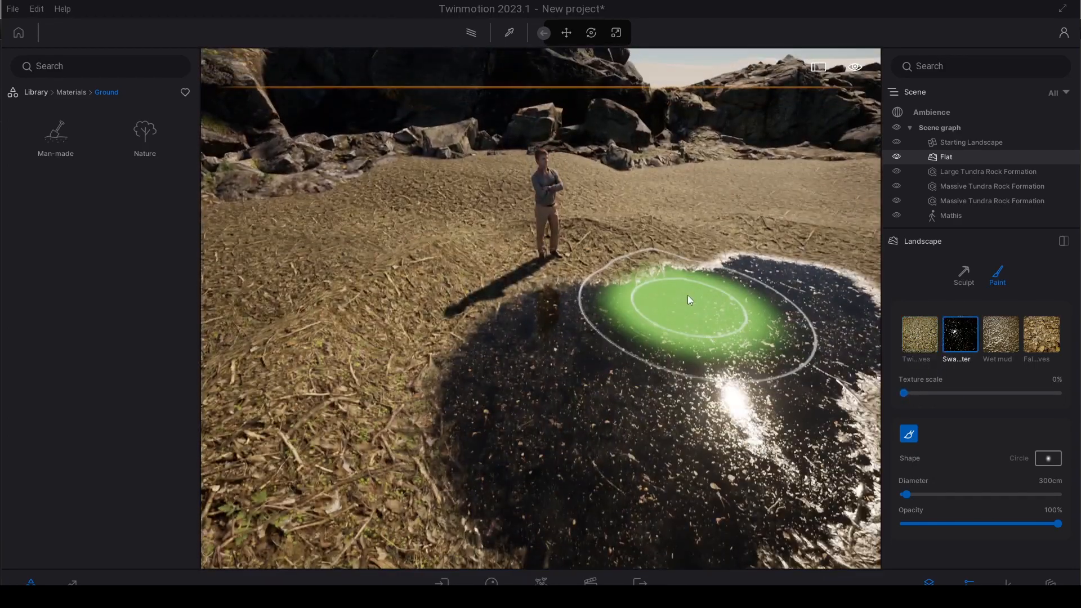
Step: Pick the Wet mud paint material, set its texture scale to 0%, and reduce the brush diameter and set its opacity to 64%
mouse_move(648, 338)
right_down()
mouse_move(660, 359)
mouse_move(669, 349)
mouse_move(620, 361)
right_up()
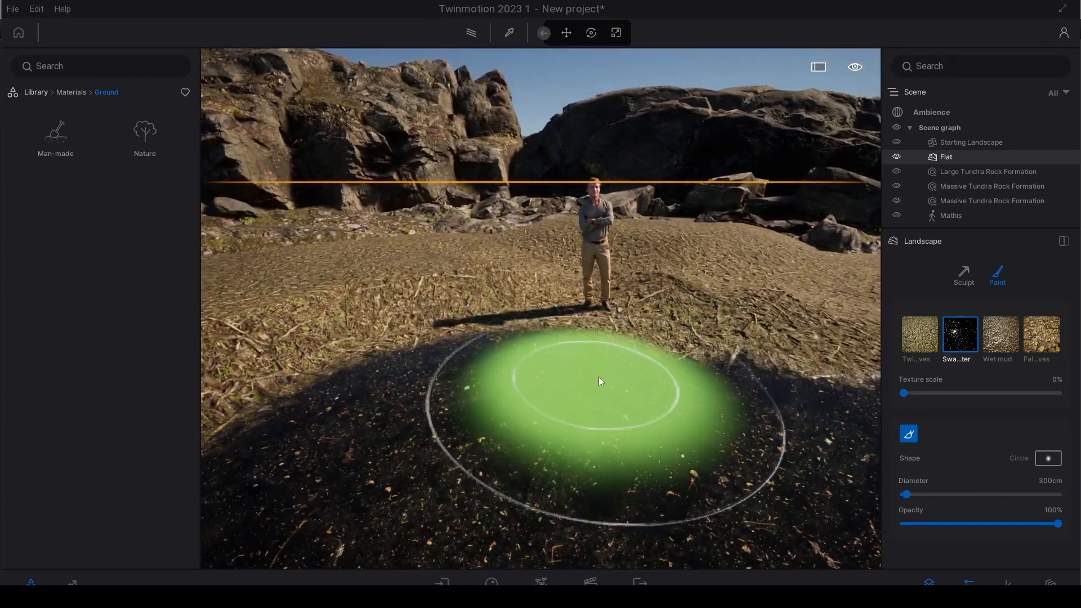
scroll(525, 370, down, 3)
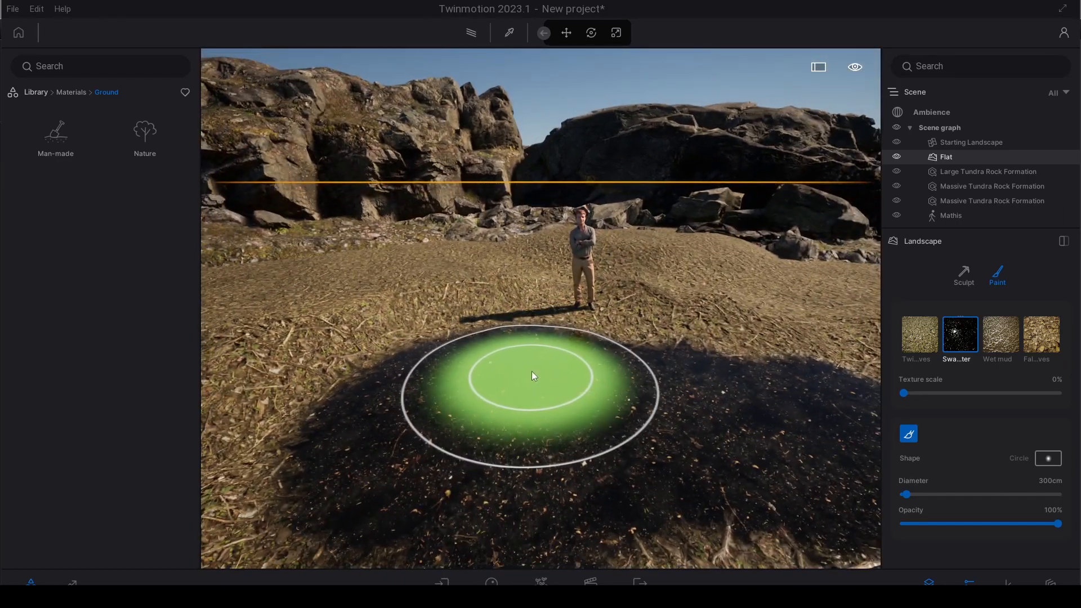
right_drag(536, 354, 526, 357)
scroll(526, 357, down, 3)
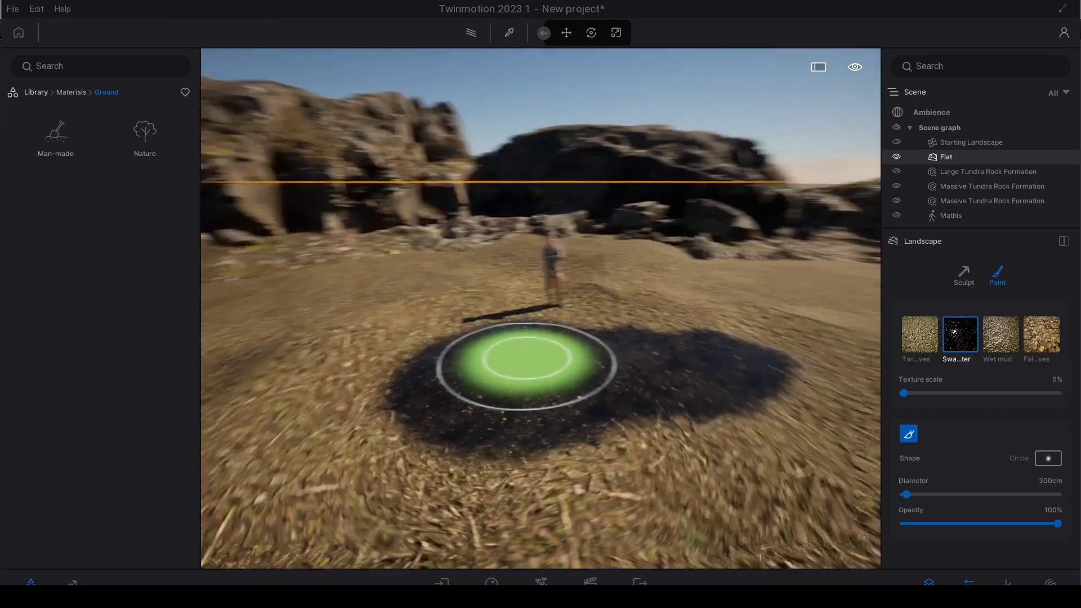
scroll(524, 360, up, 2)
shift+middle_drag(524, 359, 534, 370)
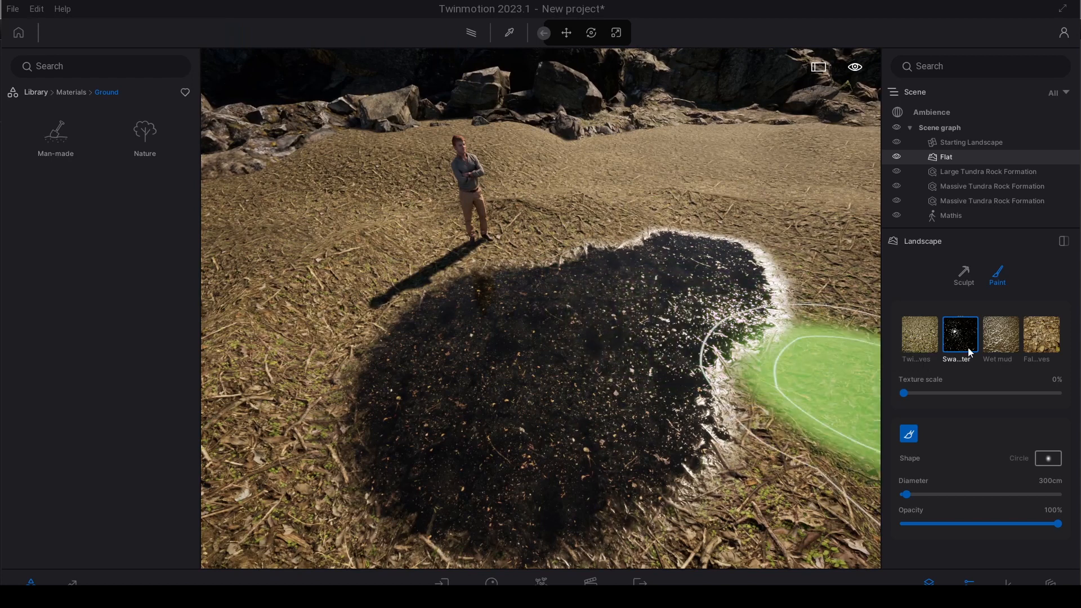
click(1003, 349)
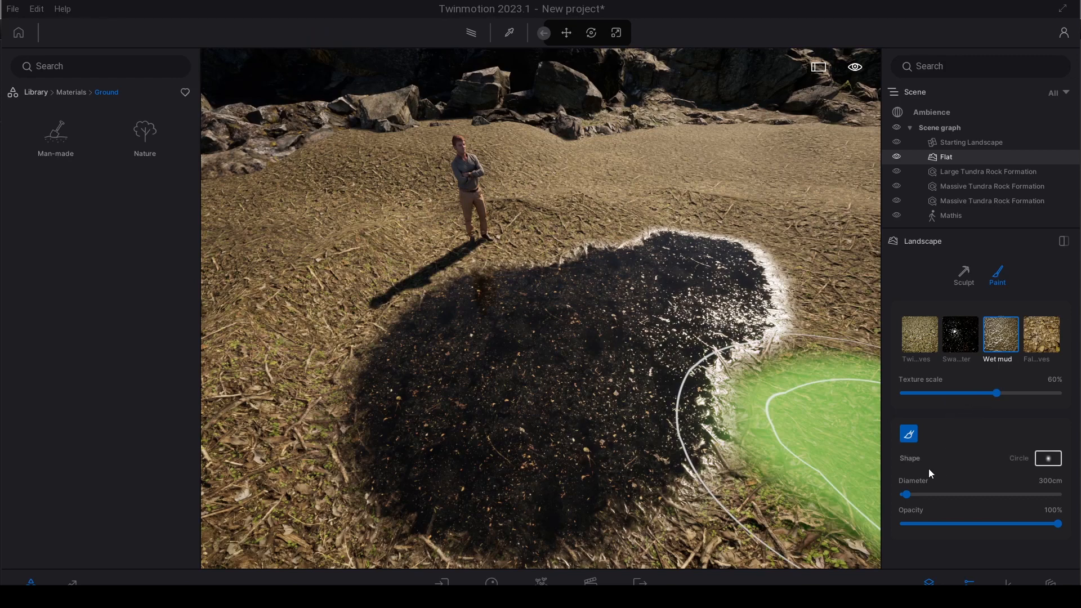
drag(907, 494, 906, 495)
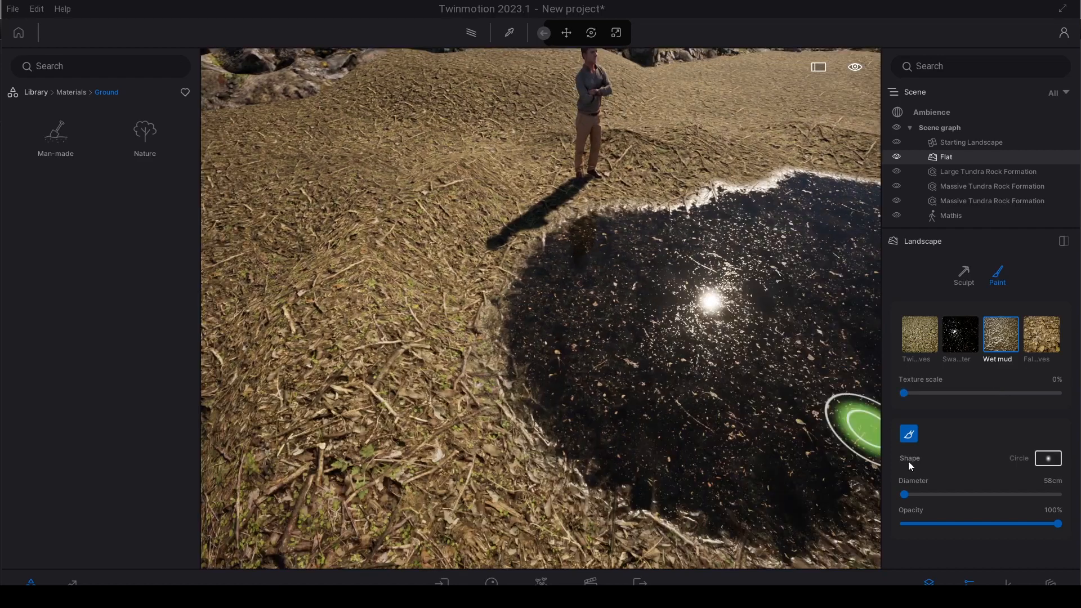
drag(1058, 523, 979, 524)
Step: Paint wet mud around the edge of the swamp pool with the 175 cm brush at 64% opacity
mouse_move(529, 411)
mouse_down()
mouse_move(495, 422)
mouse_move(544, 309)
mouse_up()
key(e)
key(q)
mouse_move(488, 366)
mouse_down()
mouse_move(522, 325)
mouse_move(486, 386)
mouse_up()
scroll(506, 313, up, 3)
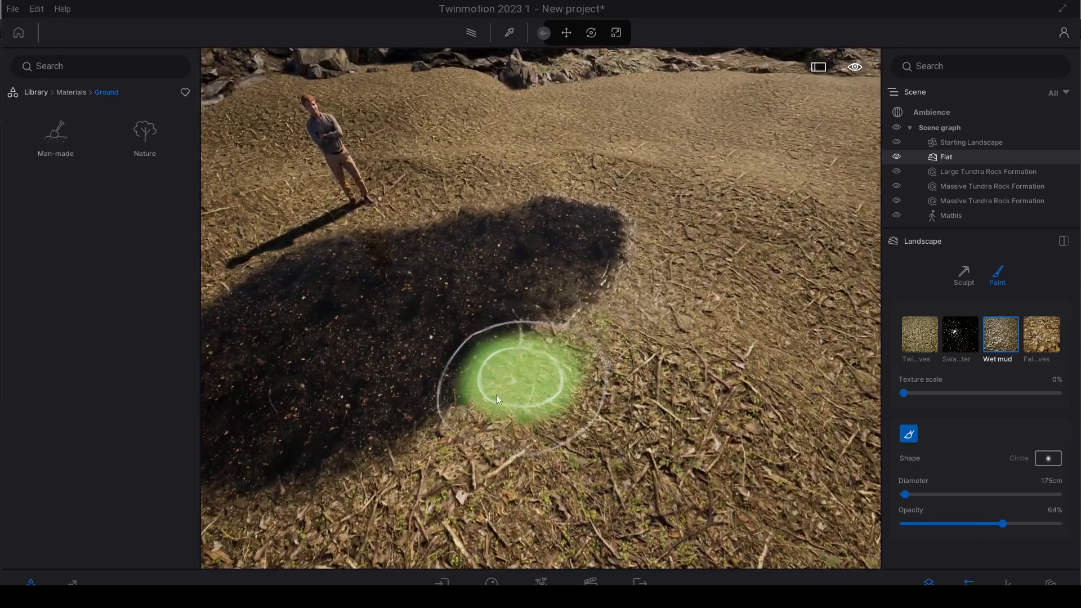
scroll(458, 426, up, 2)
key(s)
key(a)
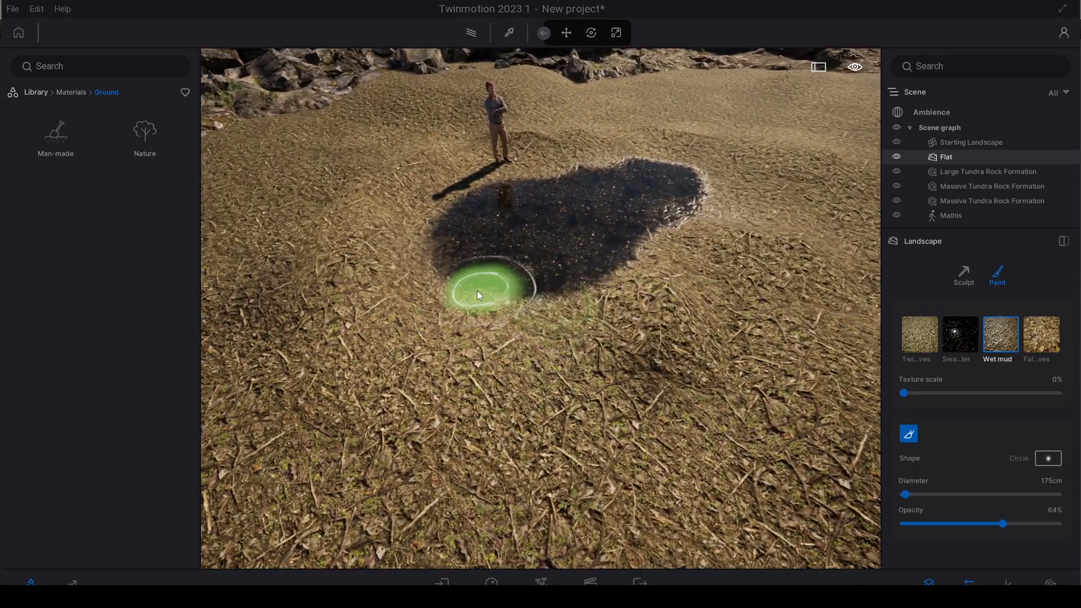
key(e)
key(a)
key(w)
key(q)
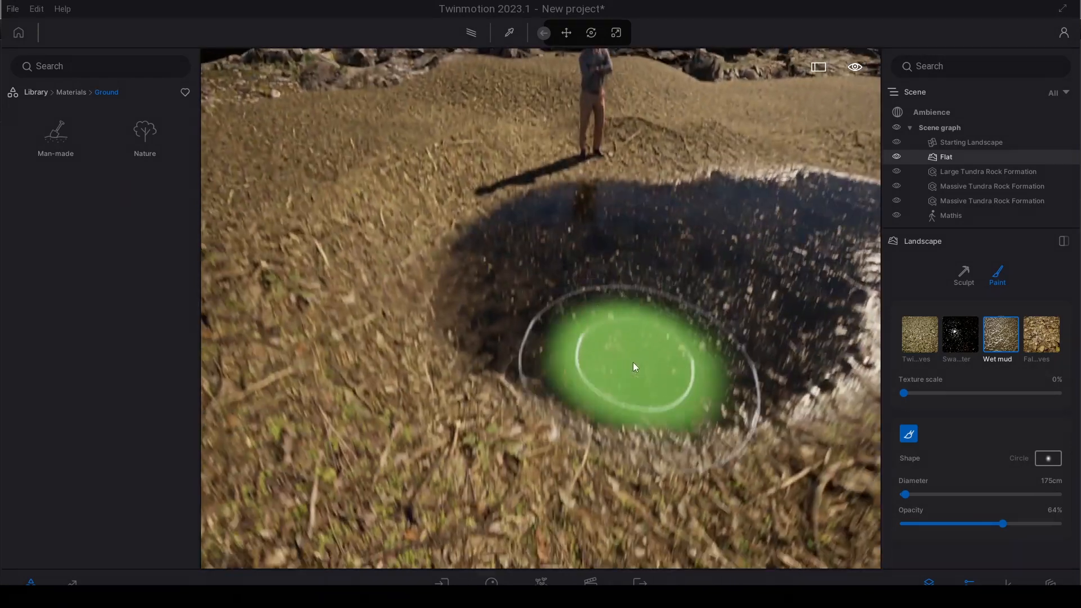
Step: Pick the fallen leaves paint material and set up a Blobs brush with 584 cm diameter and 81% opacity
click(1041, 334)
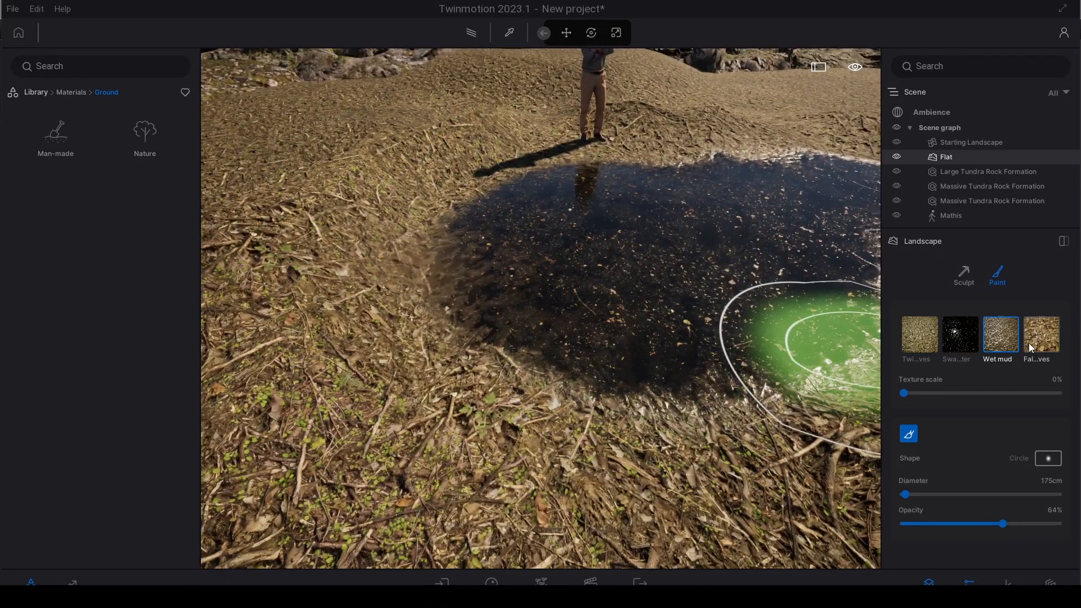
scroll(467, 276, up, 2)
drag(906, 494, 909, 492)
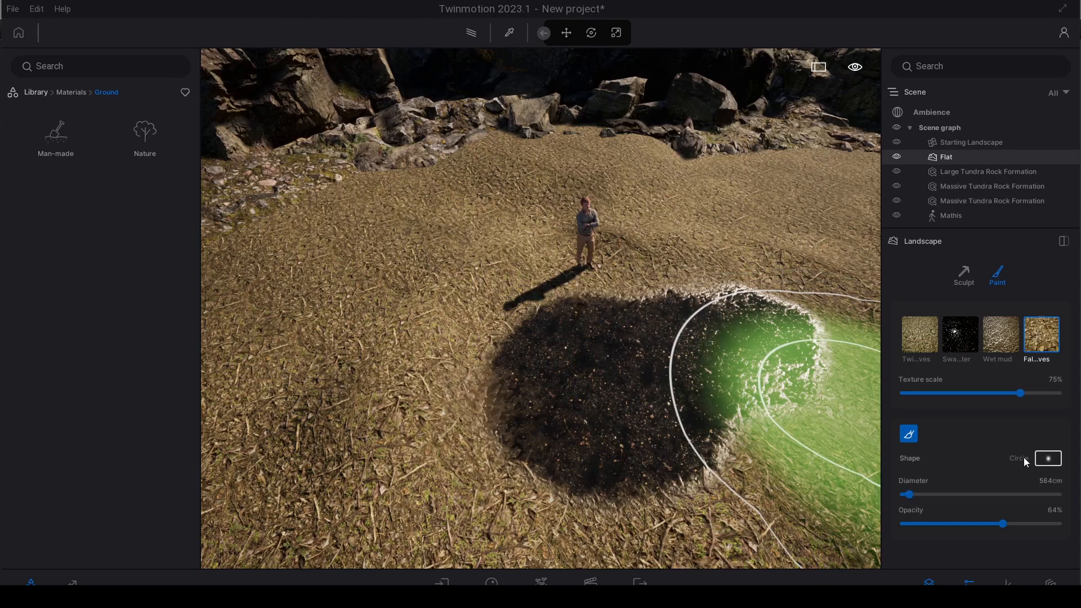
click(1049, 458)
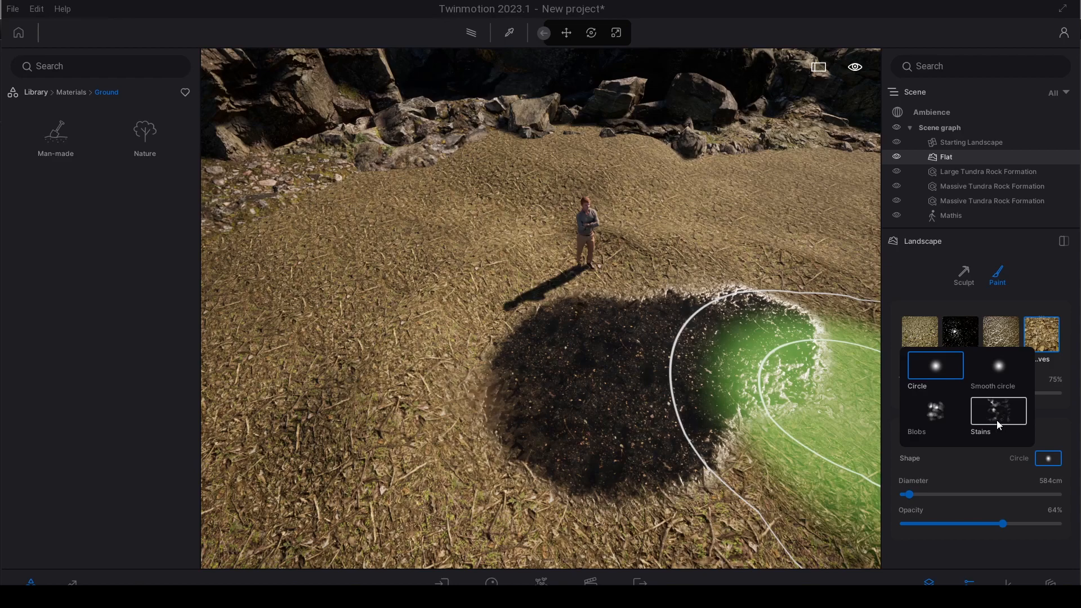
click(951, 420)
key(Left)
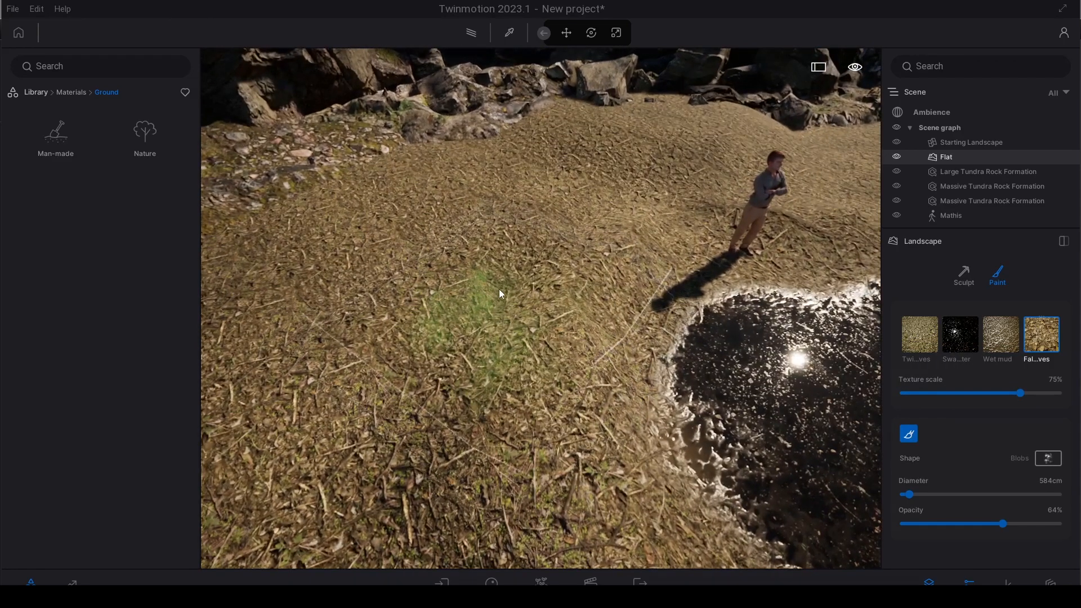
drag(1003, 524, 1029, 524)
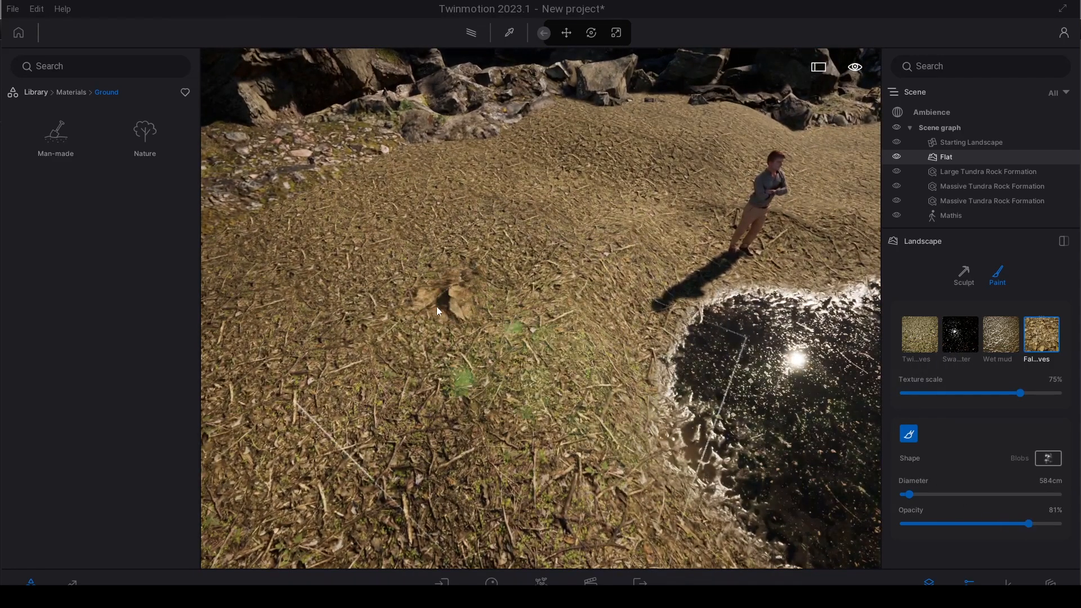
Step: Set the fallen leaves texture scale to 0% and paint leaf patches on the ground between the pool and the rocks
drag(1021, 392, 904, 393)
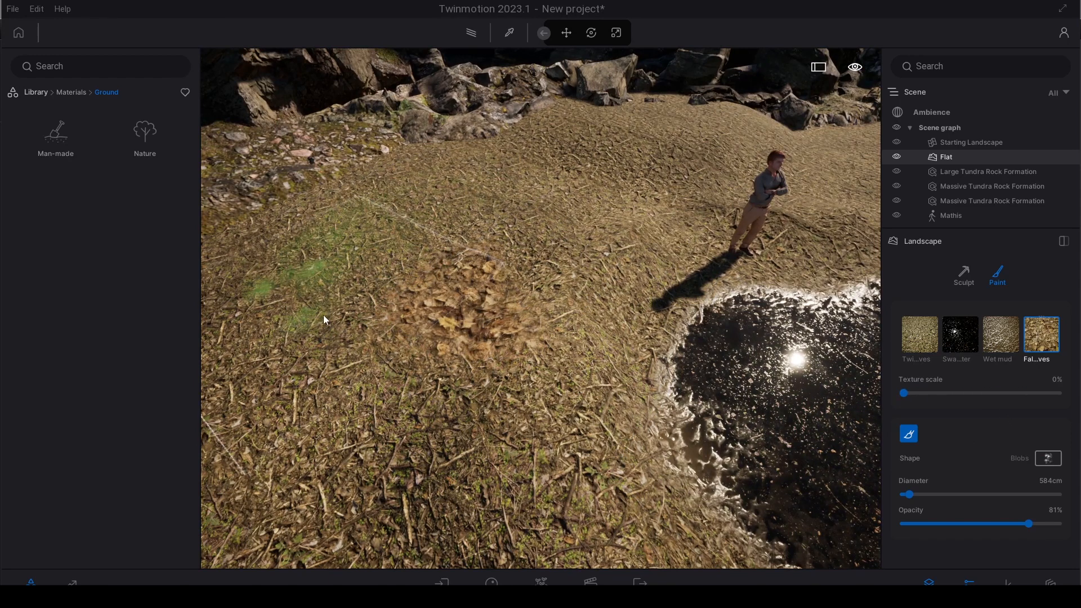
click(319, 420)
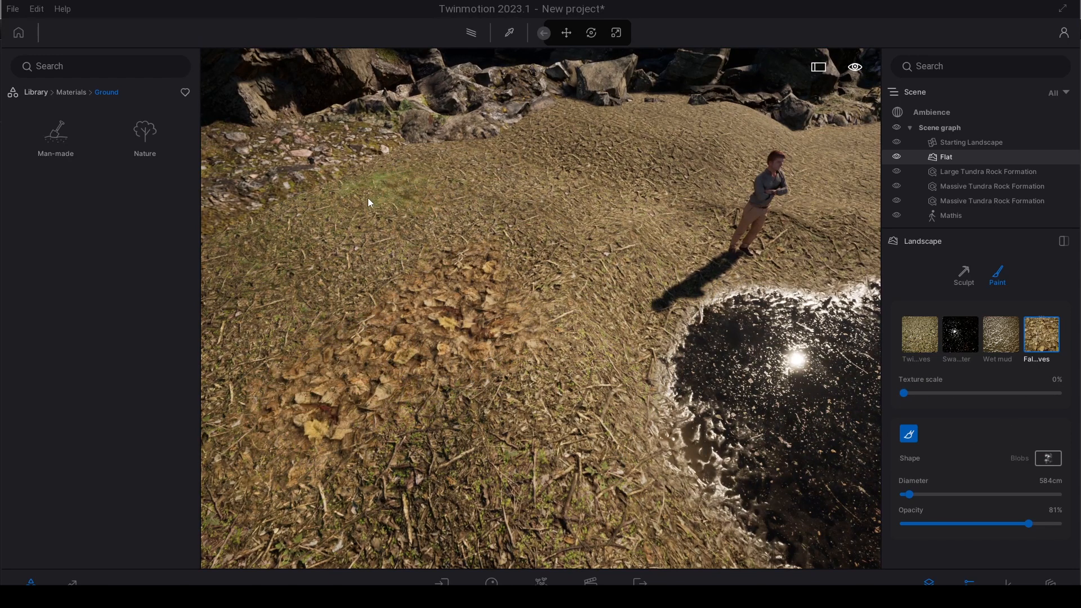
scroll(389, 276, down, 5)
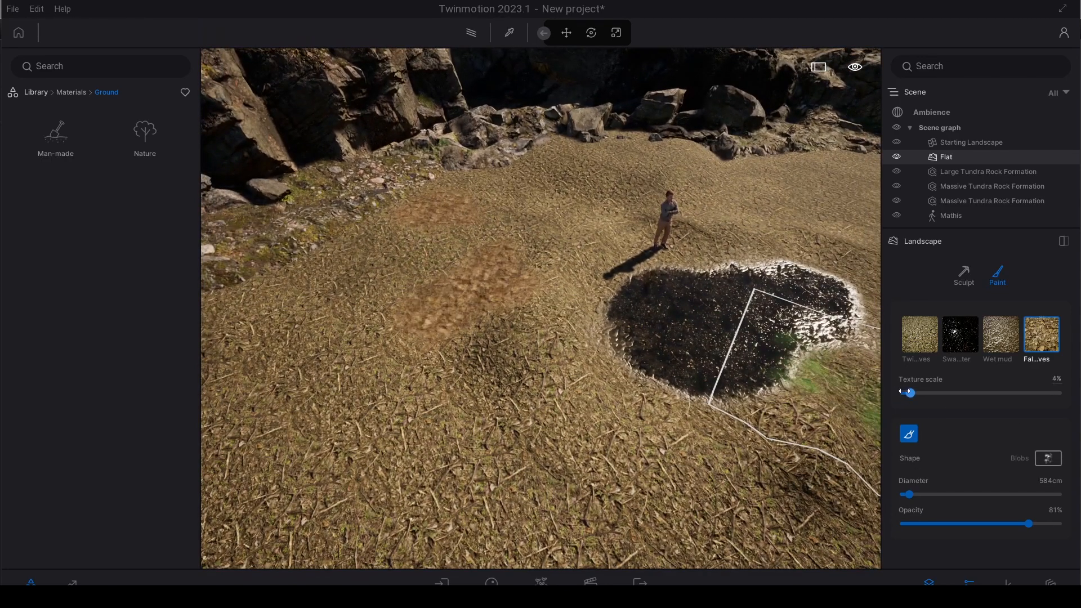
Step: Enlarge the Blobs brush to 2219 cm and paint broad fallen leaves patches on the ground around the swamp pool
drag(913, 494, 925, 494)
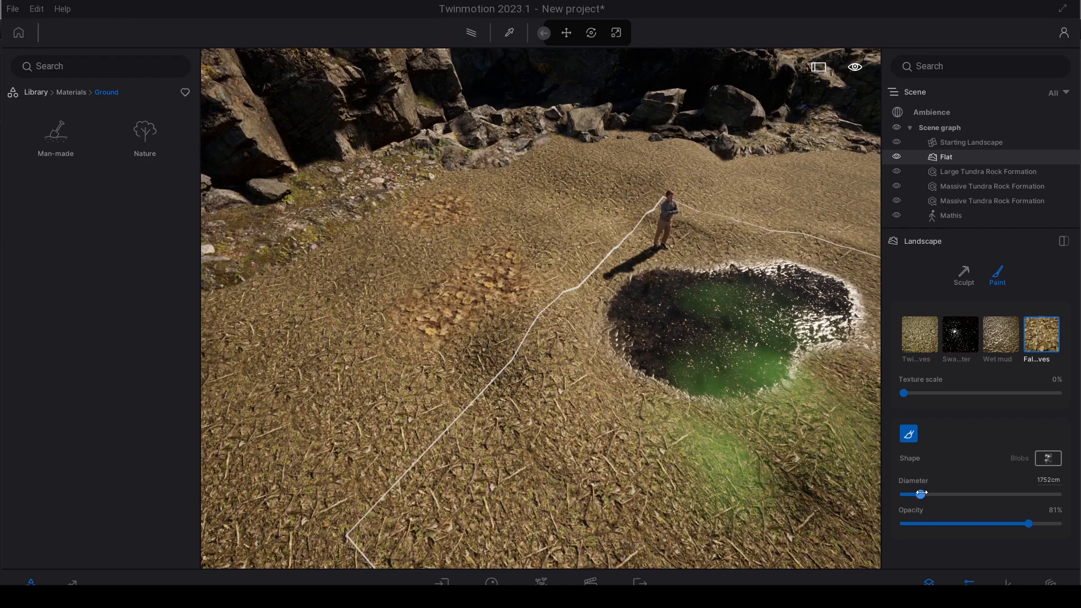
scroll(485, 416, down, 5)
drag(414, 388, 370, 410)
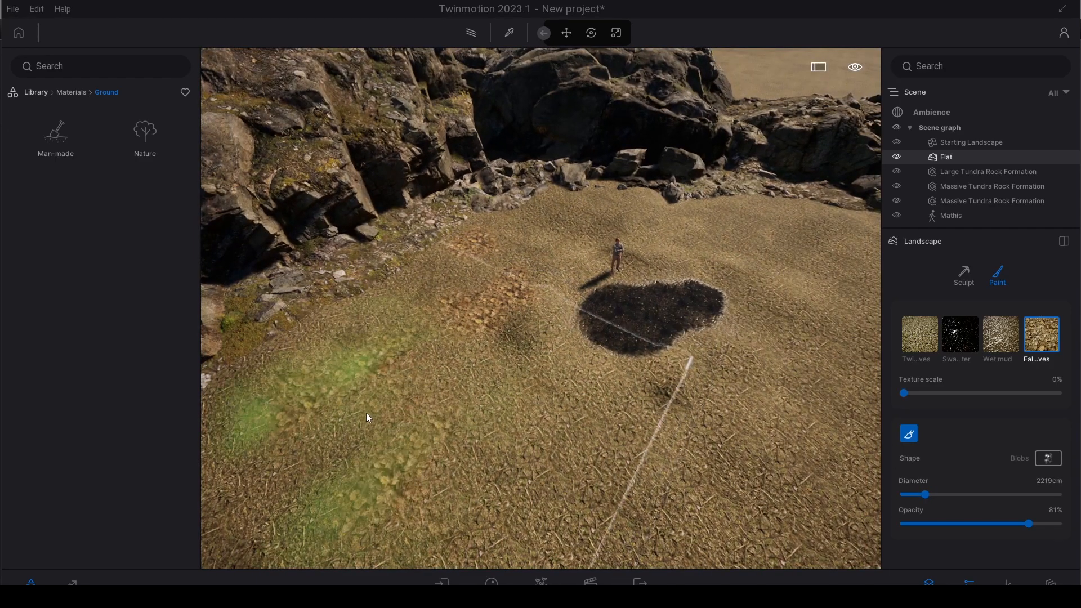
key(d)
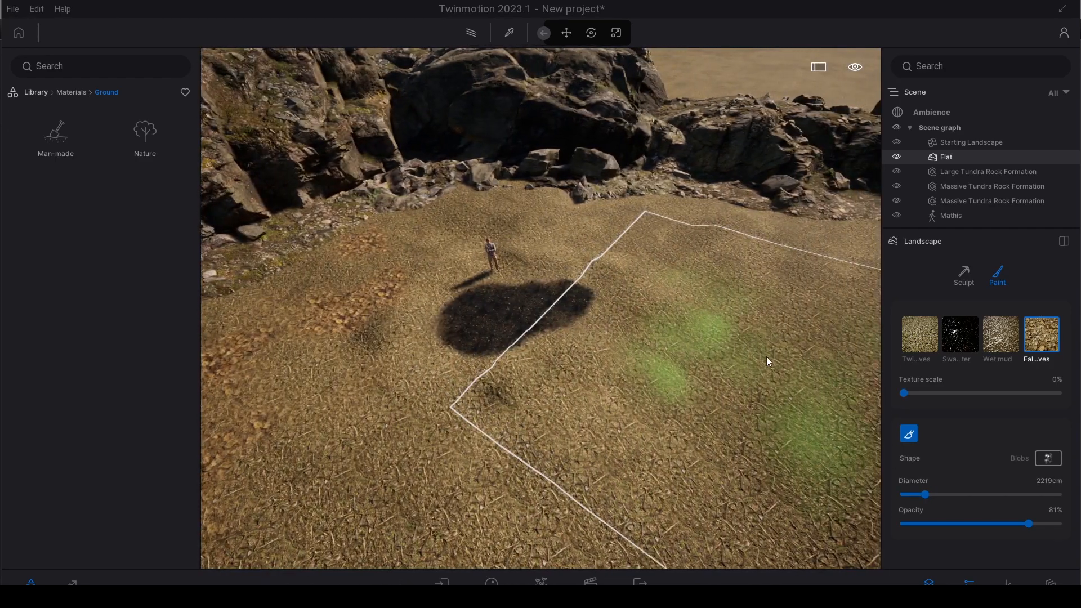
drag(767, 361, 500, 480)
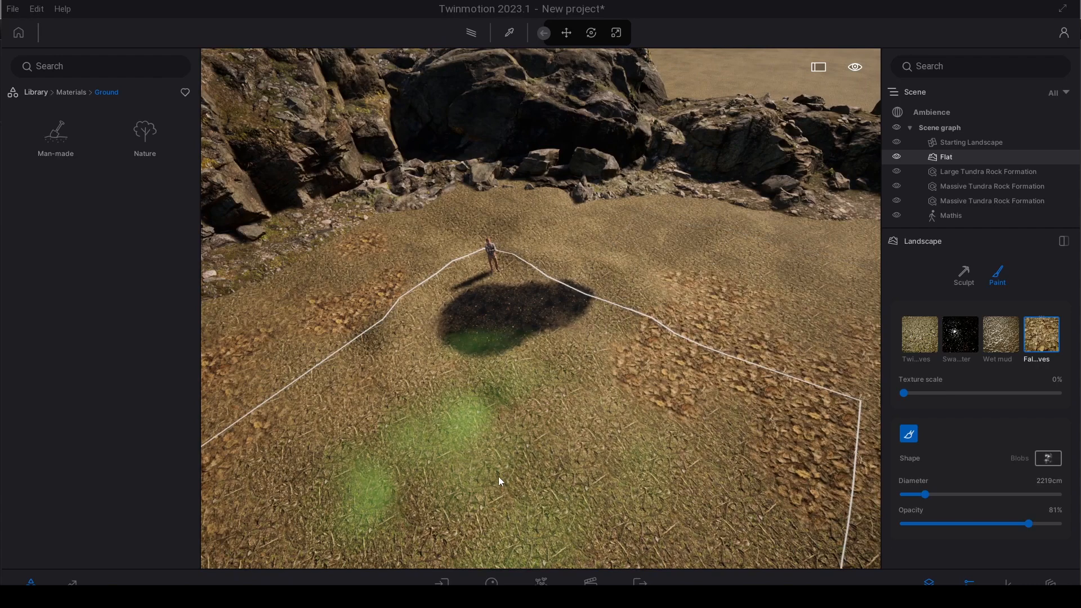
right_drag(692, 417, 690, 255)
scroll(691, 256, up, 5)
scroll(642, 284, down, 3)
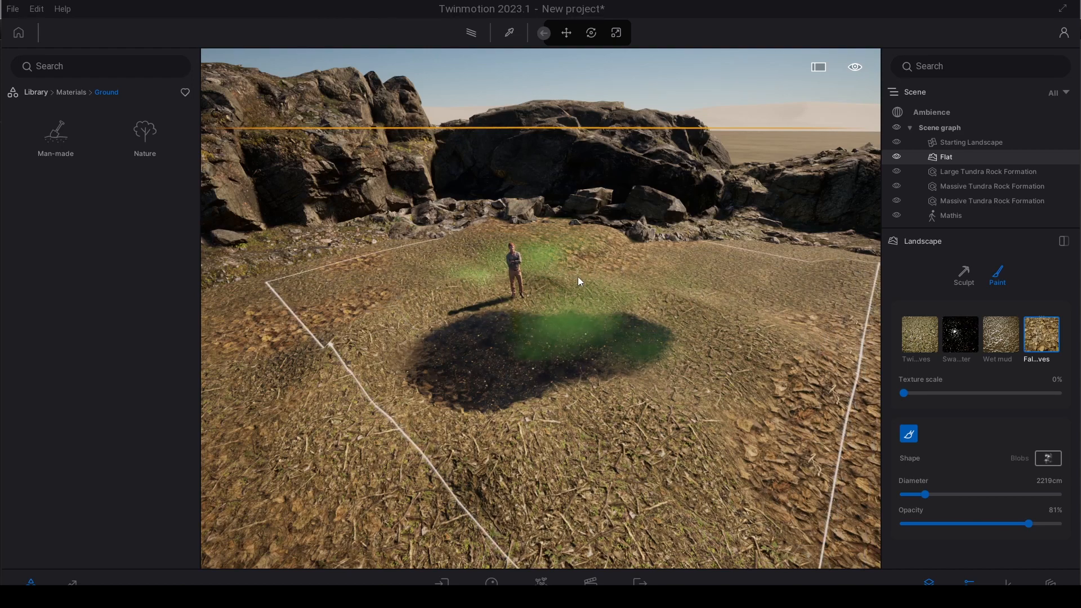
Step: Exit full screen and activate foliage painting for populating the landscape
key(F11)
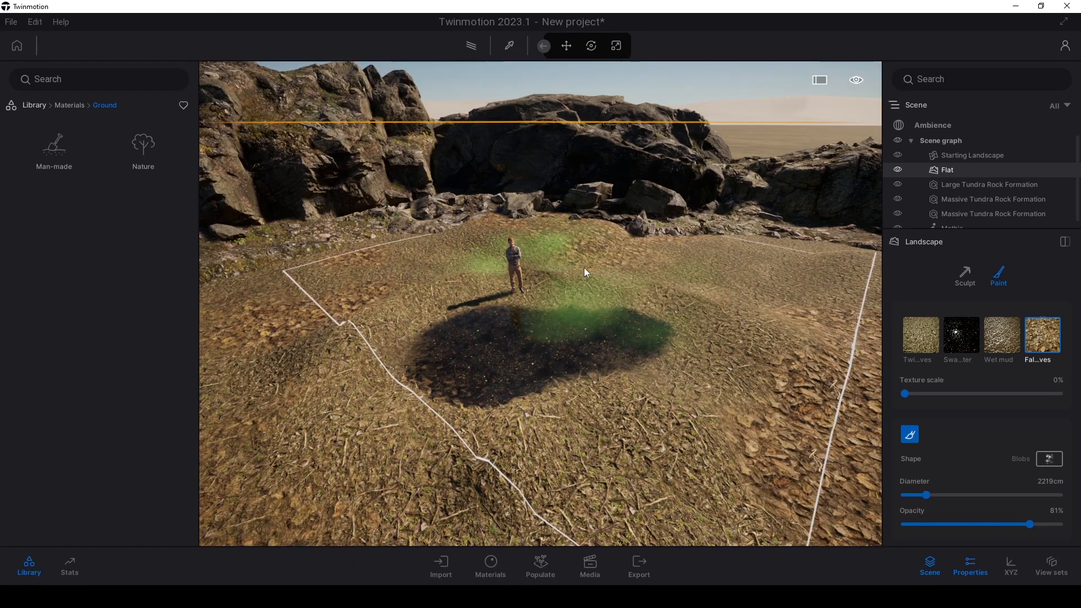
click(542, 570)
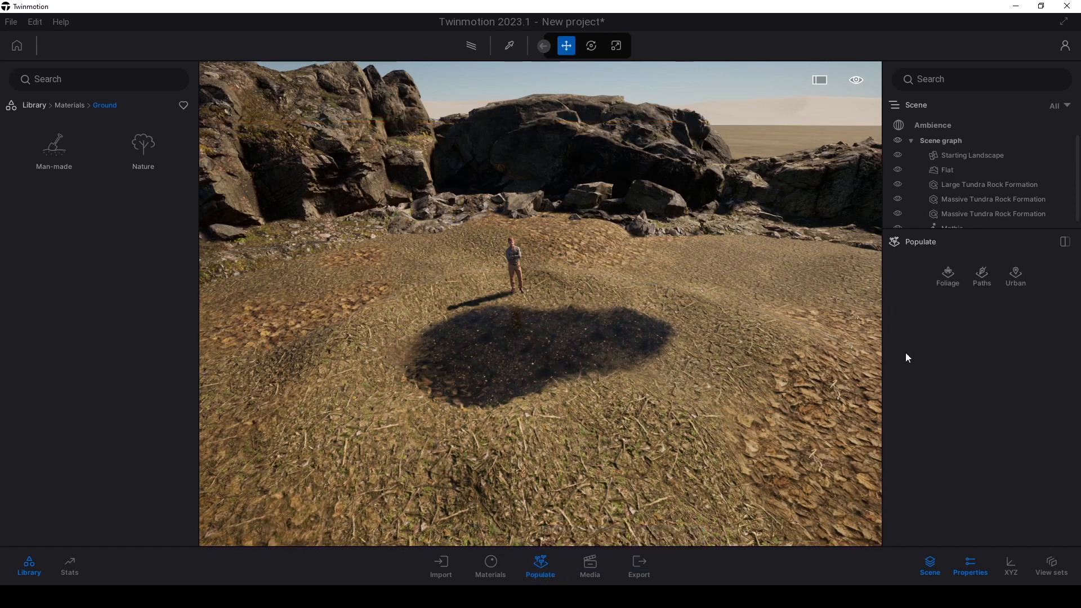
click(950, 274)
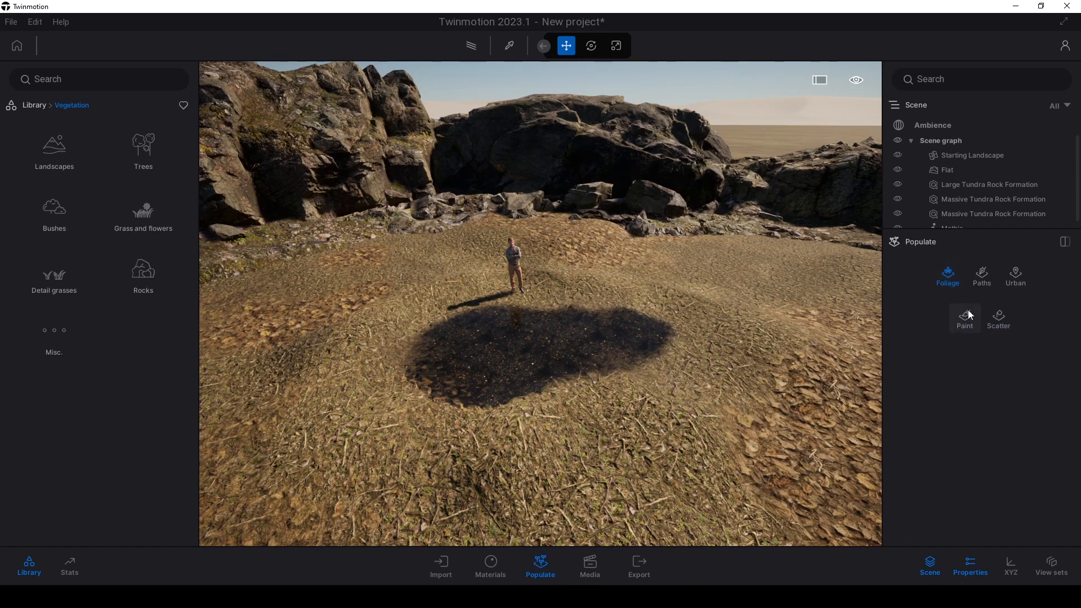
click(971, 317)
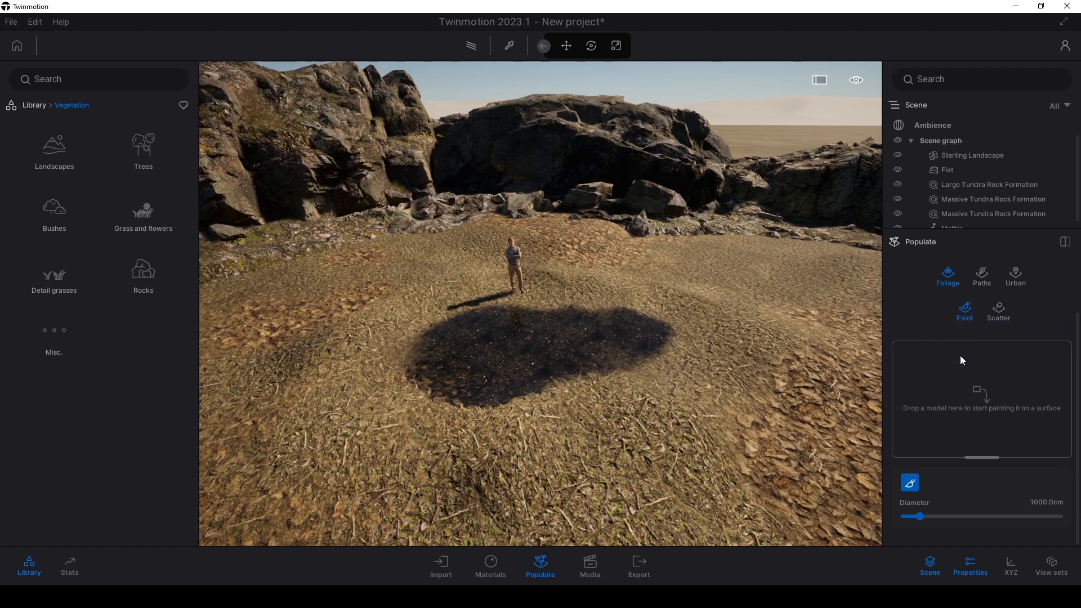
Step: Add the Japanese hop hornbeam, Japanese walnut, Japanese white larch and Austrian Pine trees to the foliage paint set
click(145, 151)
mouse_move(111, 220)
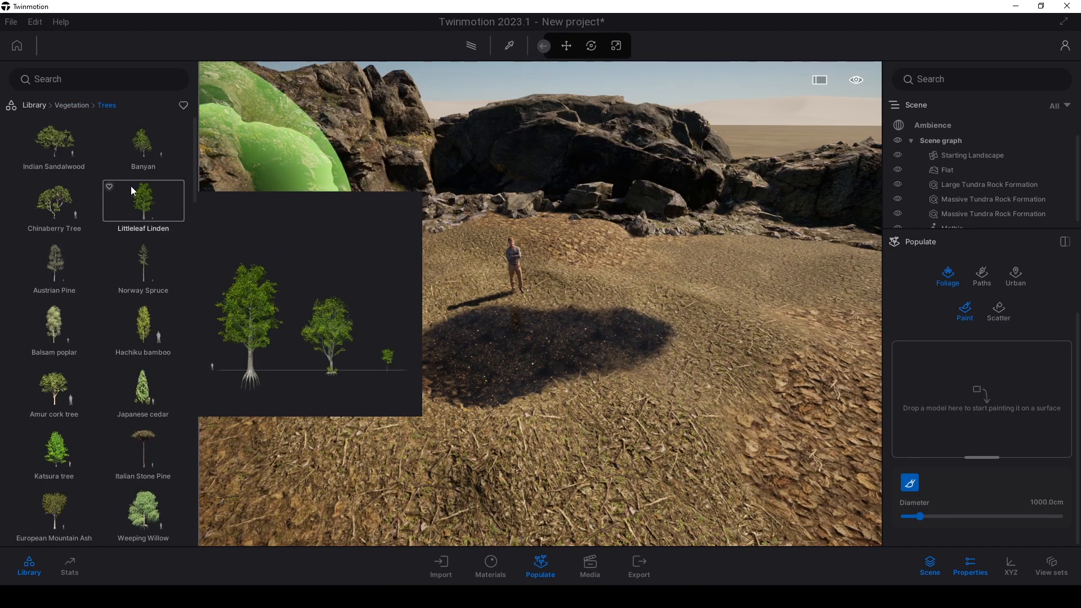
scroll(149, 242, down, 5)
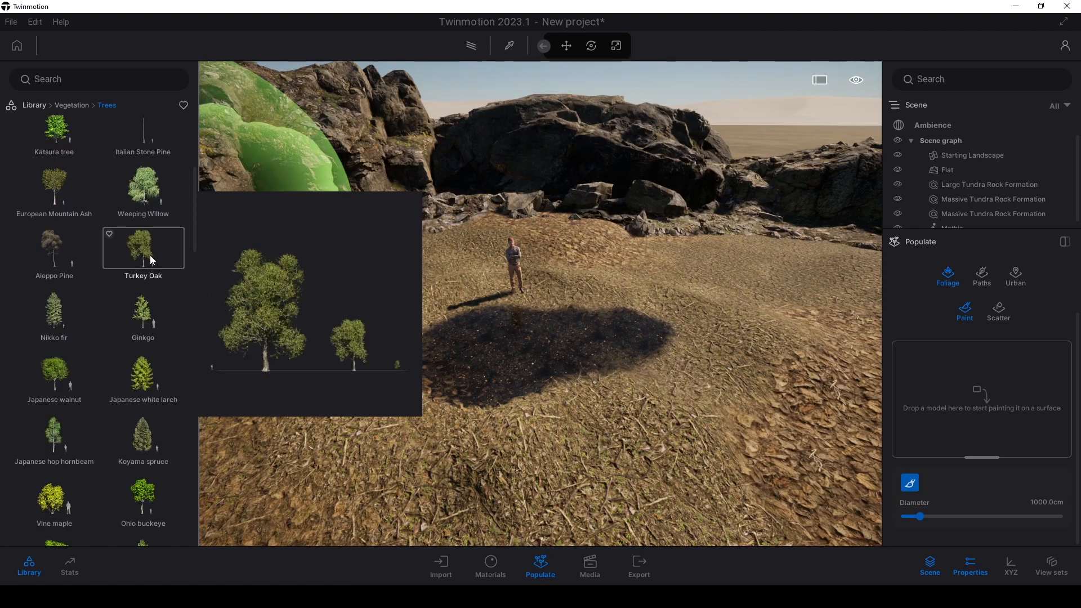
mouse_move(57, 428)
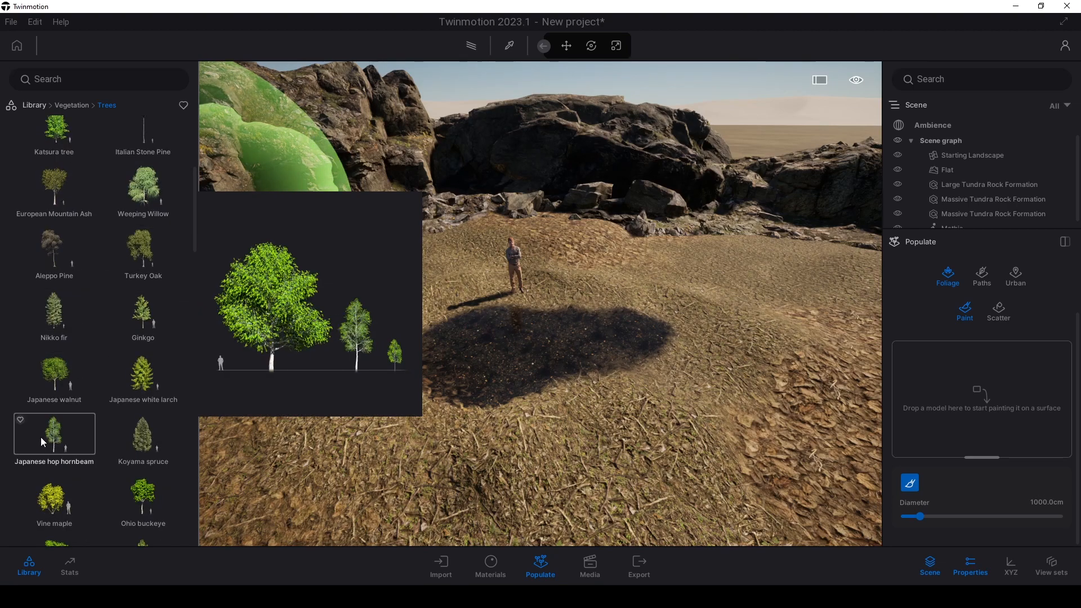
drag(44, 442, 927, 367)
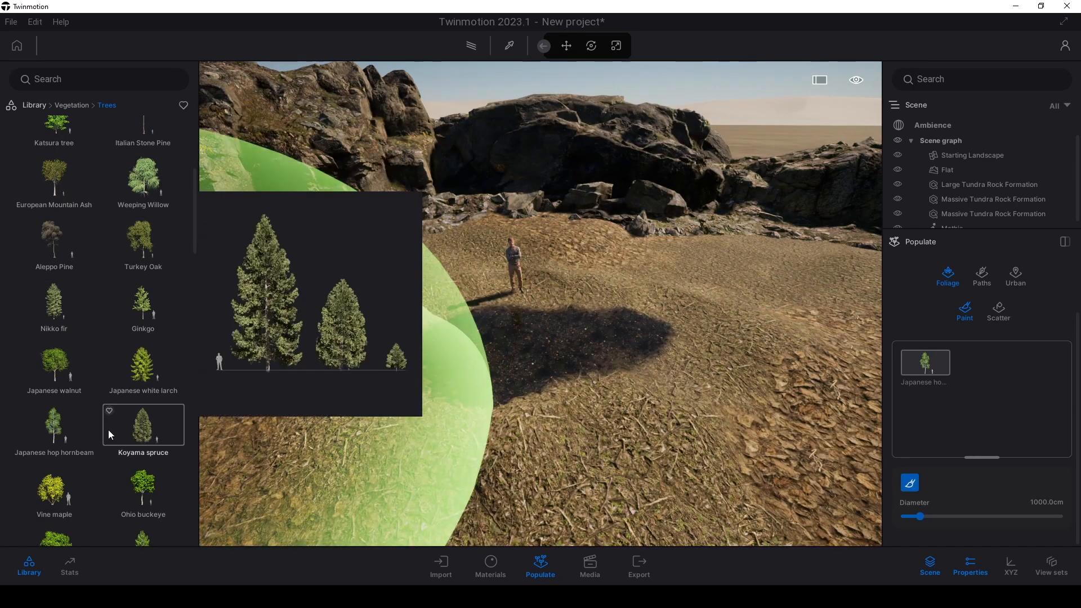
mouse_move(77, 390)
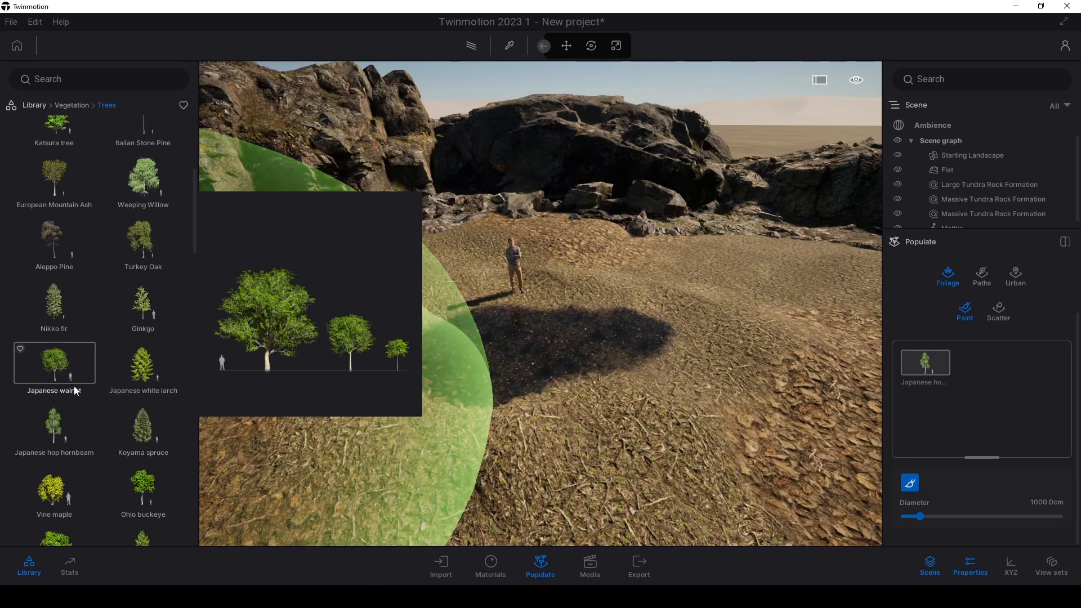
drag(78, 392, 978, 389)
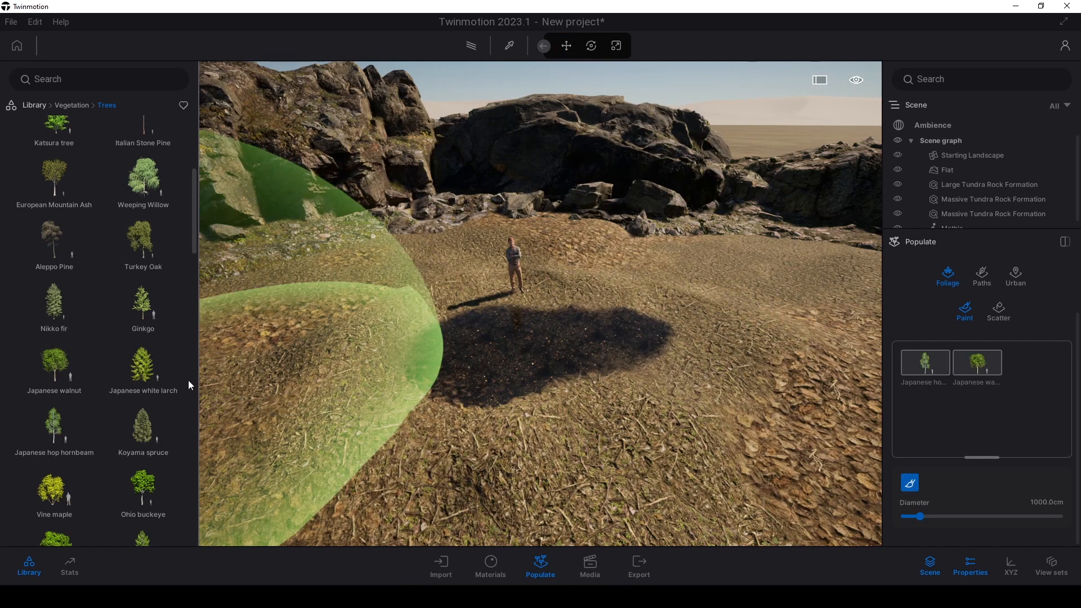
drag(169, 381, 1020, 390)
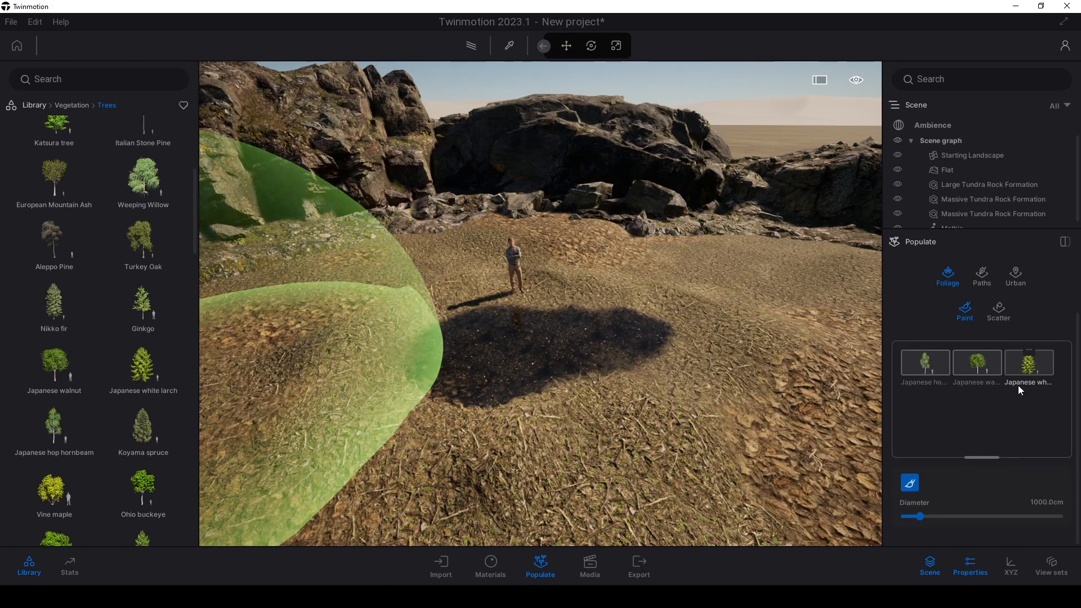
scroll(102, 346, up, 5)
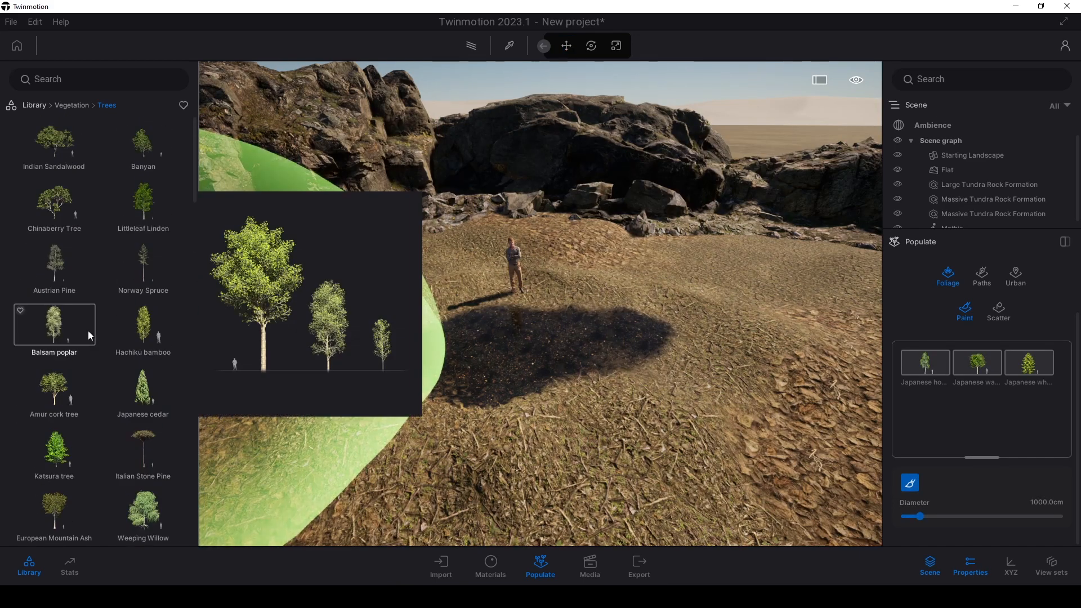
mouse_move(61, 262)
drag(60, 263, 999, 412)
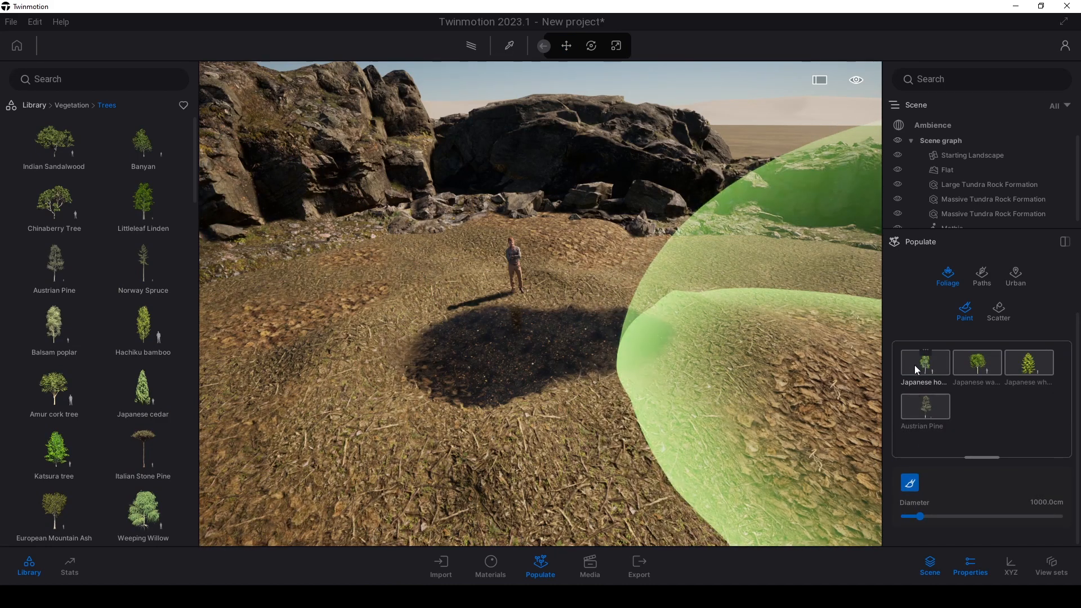
Step: Paint all four selected trees over the rock formations and the ground around the pool with a 1000 cm brush
click(916, 367)
shift+click(924, 385)
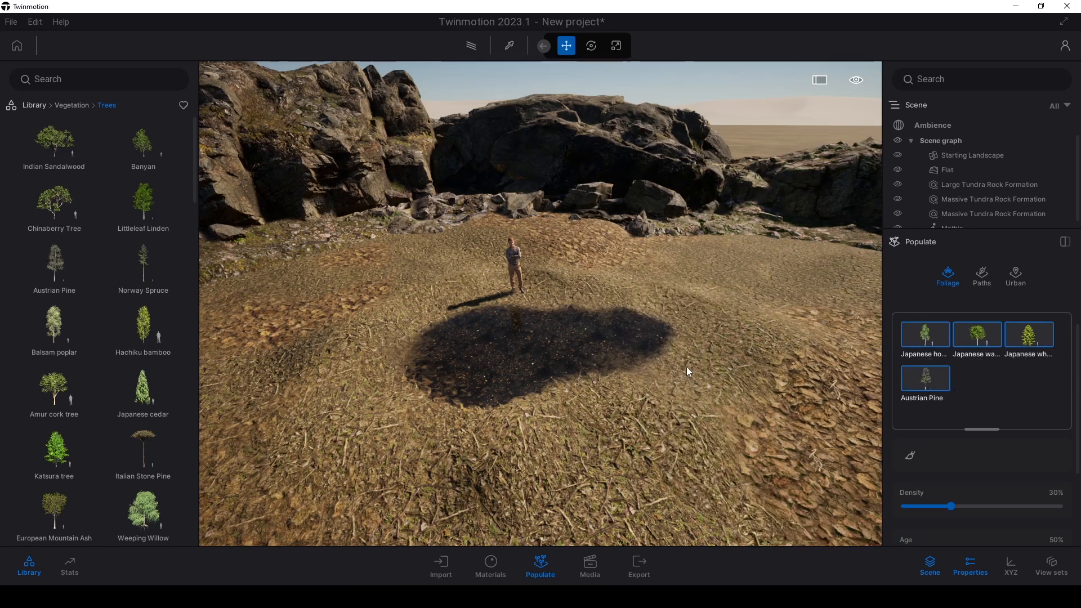
click(910, 462)
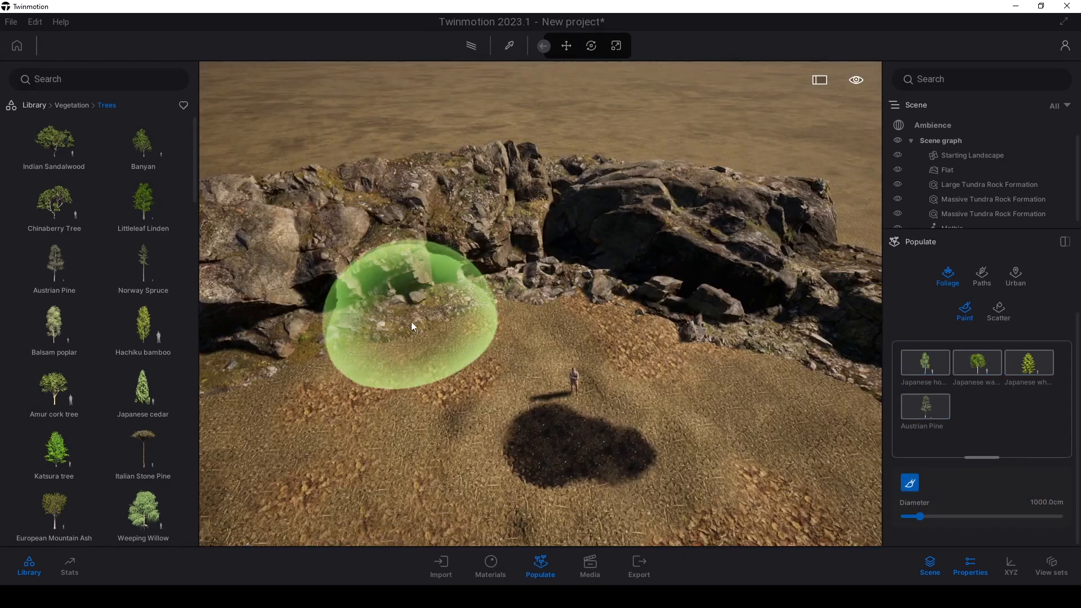
mouse_move(412, 323)
mouse_down()
mouse_move(322, 339)
mouse_move(605, 254)
mouse_move(463, 313)
mouse_move(332, 421)
mouse_up()
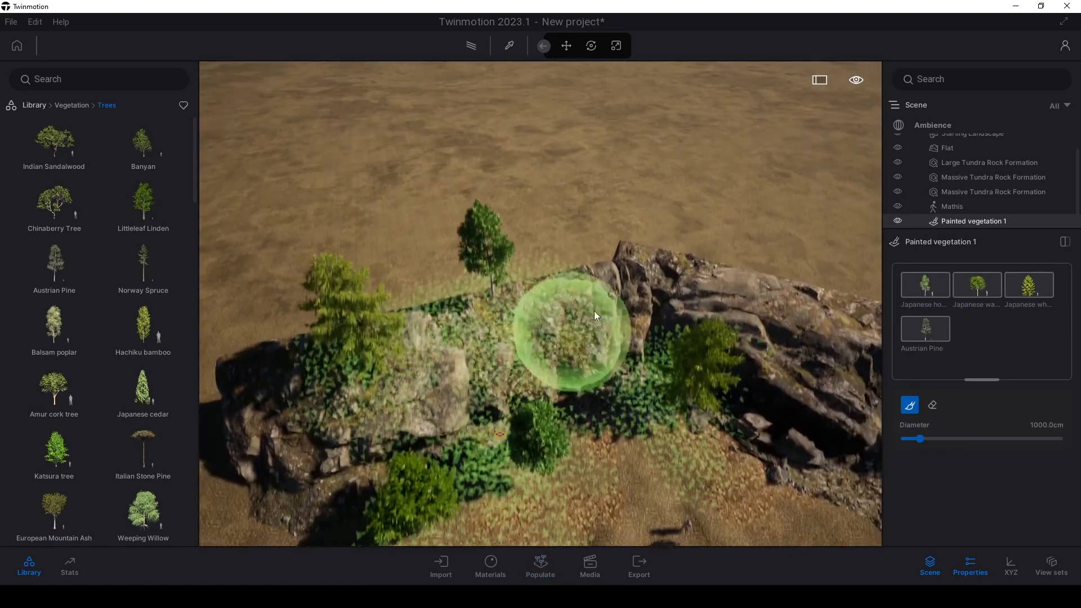
mouse_move(593, 310)
mouse_down()
mouse_move(687, 284)
mouse_move(693, 305)
mouse_up()
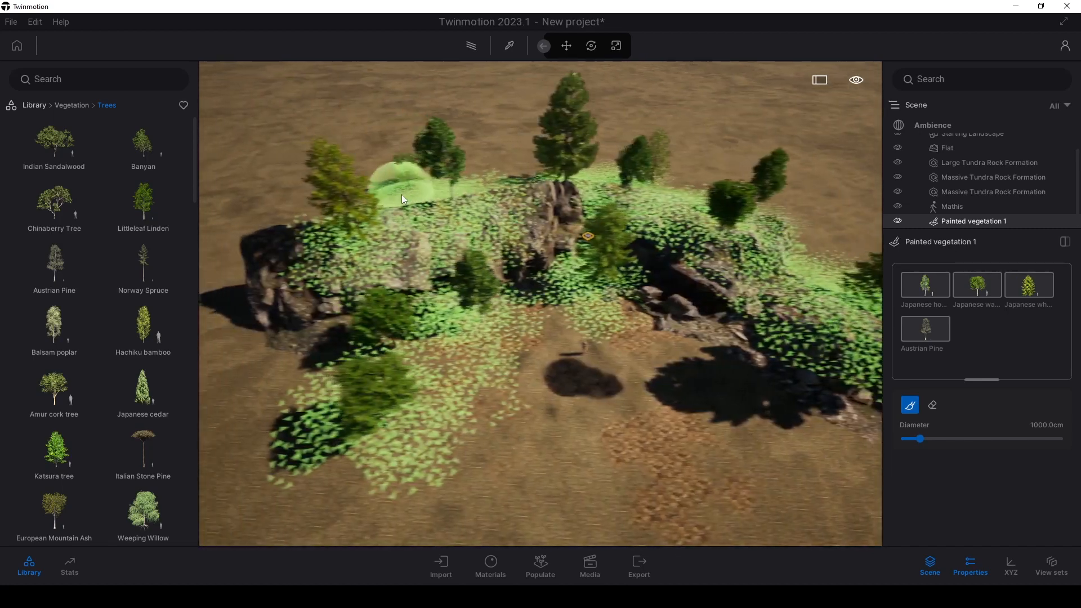
mouse_move(401, 194)
mouse_down()
mouse_move(440, 400)
mouse_move(647, 451)
mouse_move(673, 429)
mouse_up()
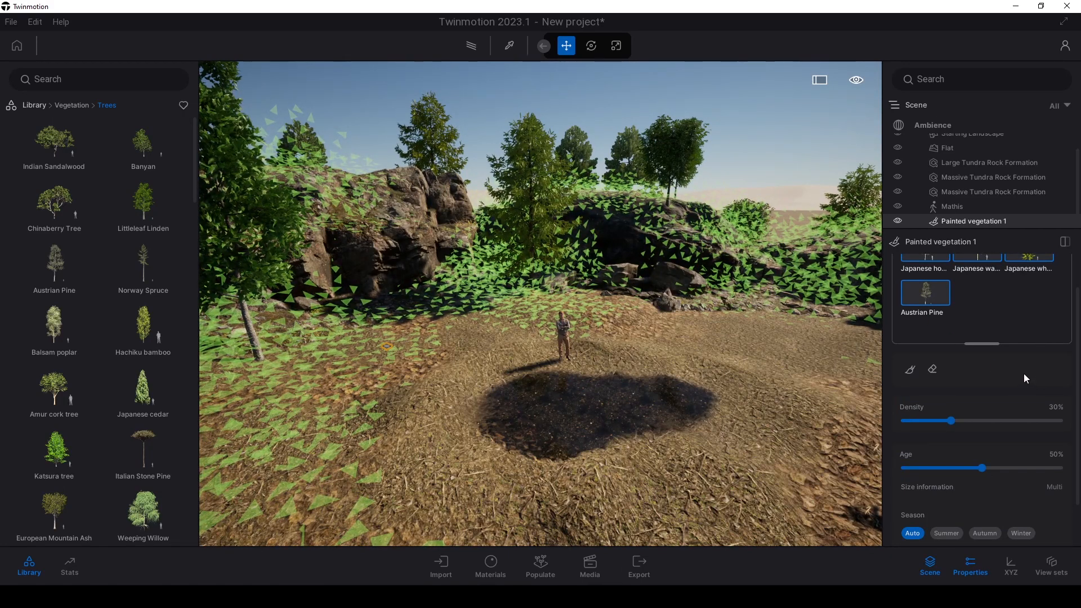
Step: Change the leaves tint of all four painted tree types to a light peach colour
scroll(1013, 370, up, 1)
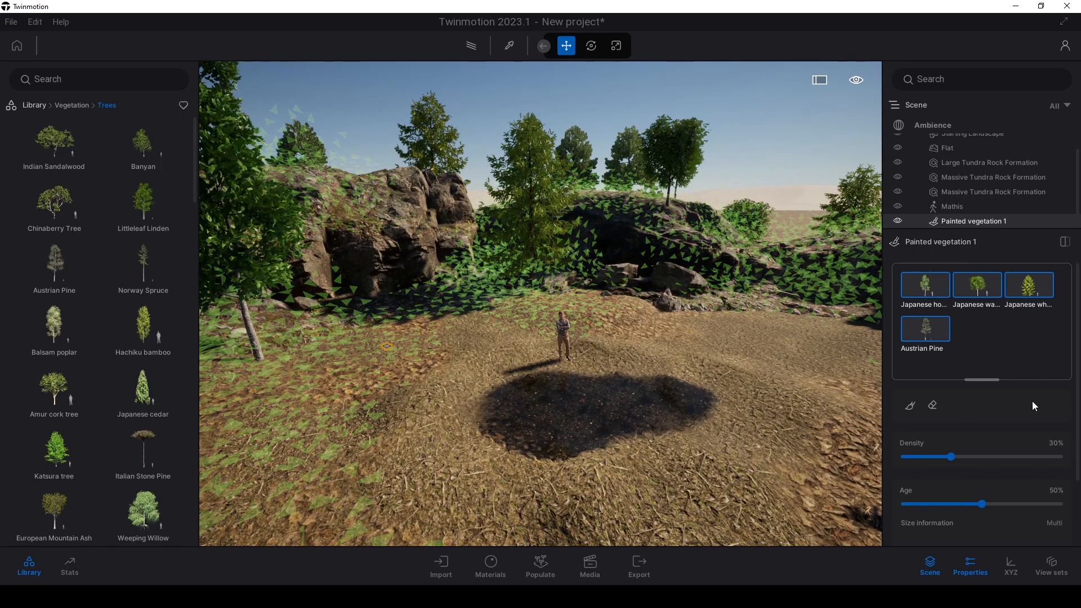
scroll(1079, 426, down, 1)
scroll(1014, 485, down, 1)
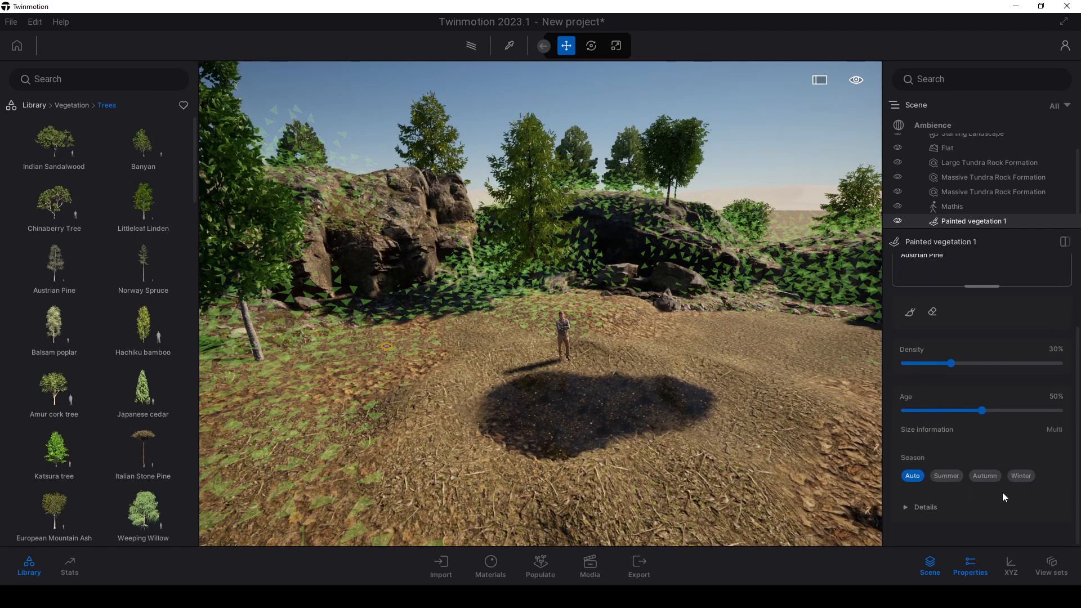
click(954, 499)
scroll(954, 490, down, 3)
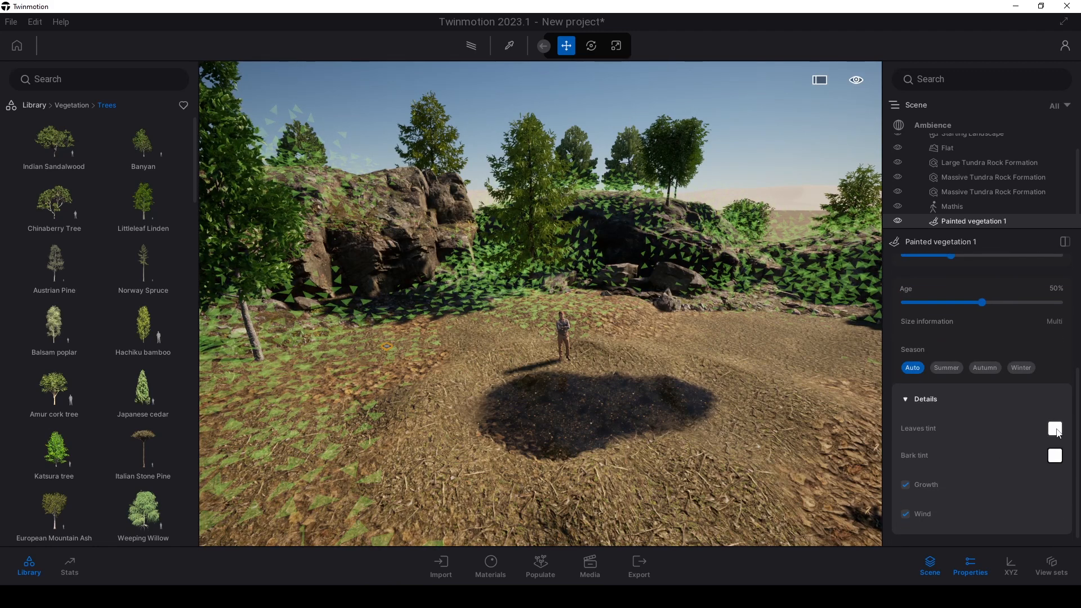
click(1055, 429)
drag(588, 177, 962, 281)
mouse_move(867, 394)
mouse_down()
mouse_move(816, 391)
mouse_move(836, 398)
mouse_up()
click(970, 509)
key(Escape)
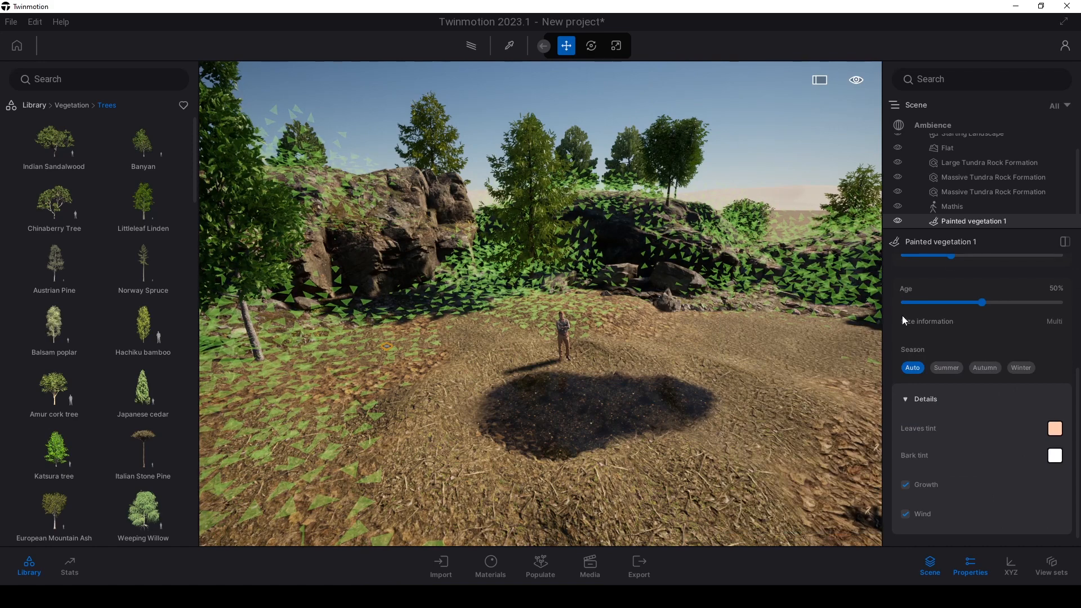
scroll(895, 345, up, 1)
scroll(894, 344, down, 2)
right_drag(634, 302, 613, 306)
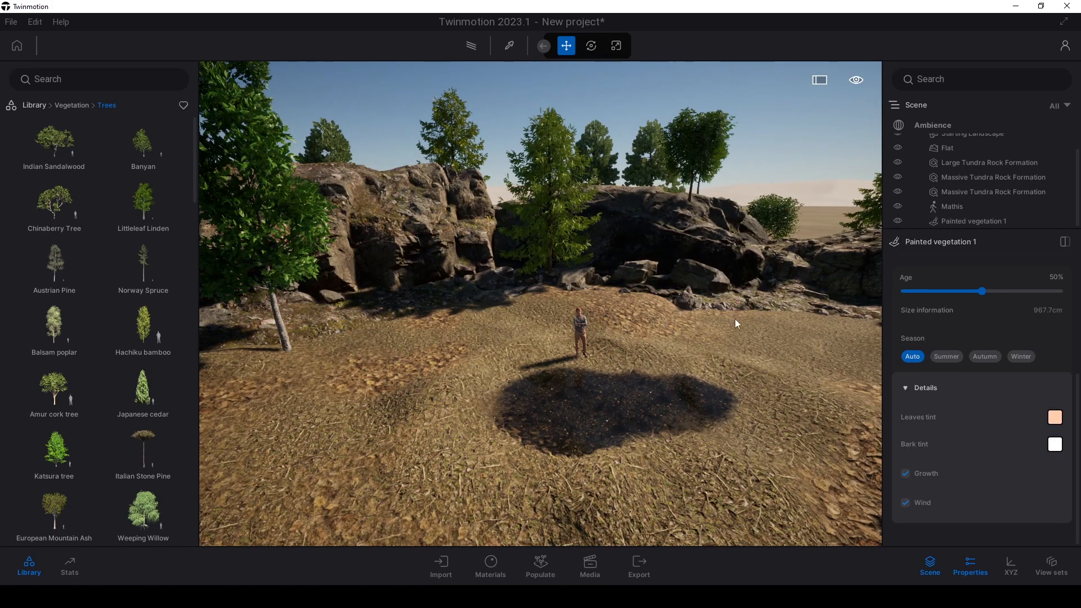
Step: Start a new foliage paint set and add the Boston fern 2 and Boston fern 3 bushes to it
click(546, 560)
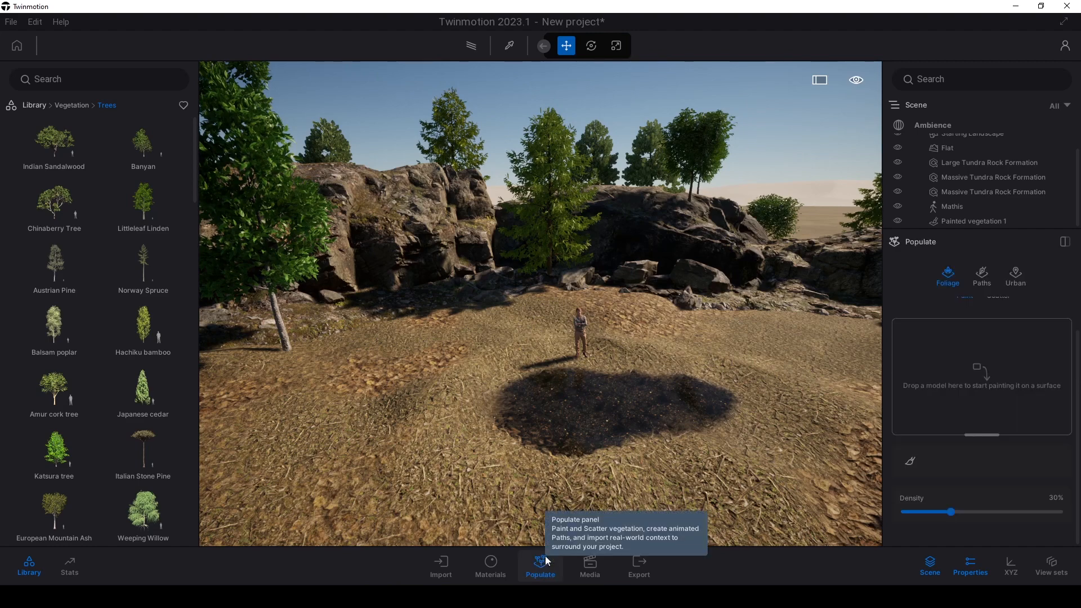
click(961, 319)
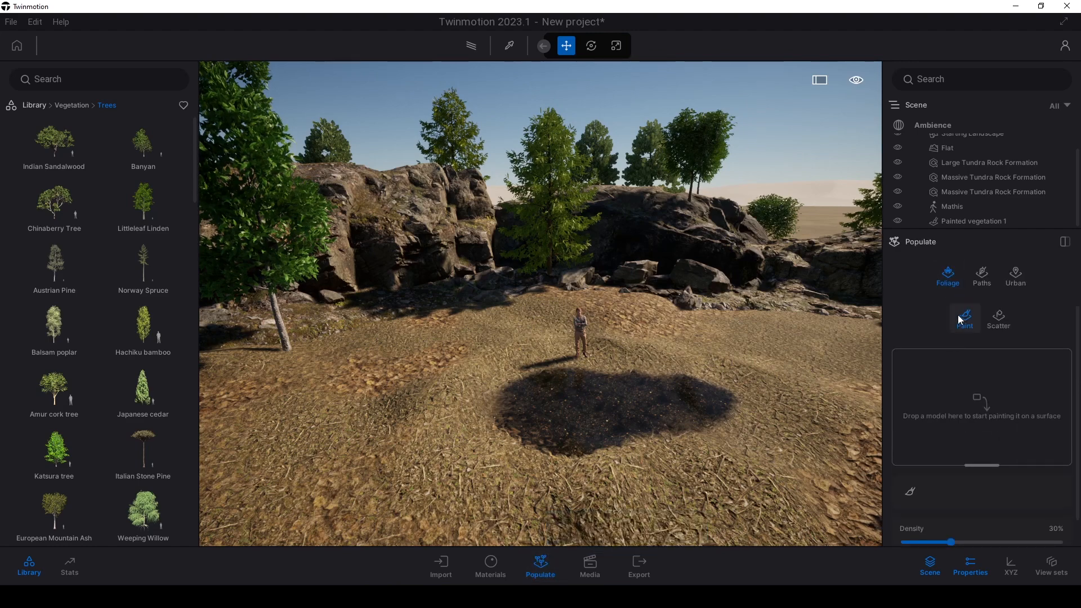
click(69, 107)
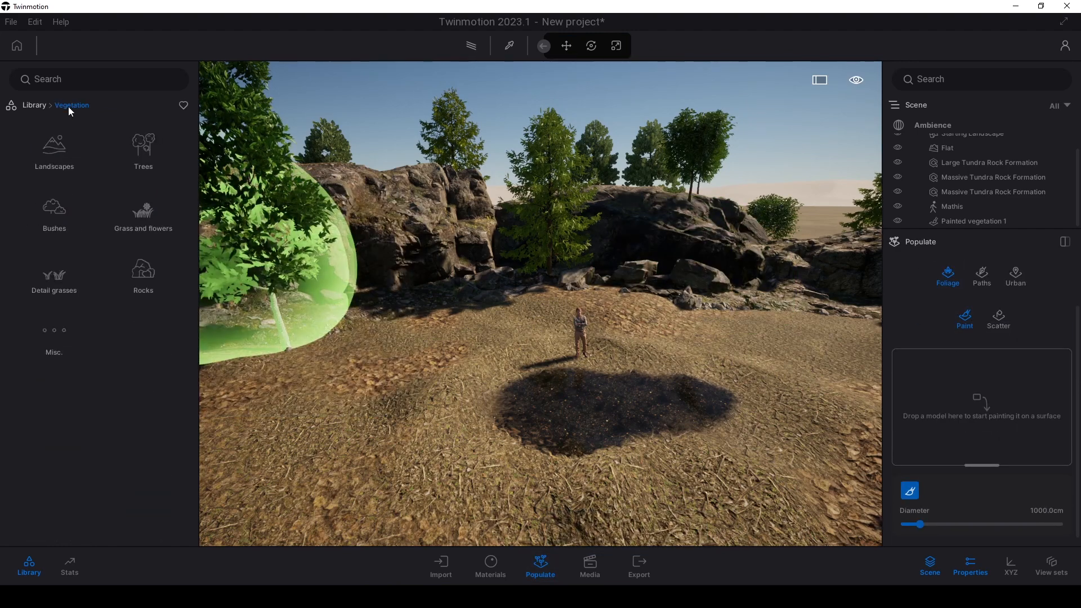
click(62, 224)
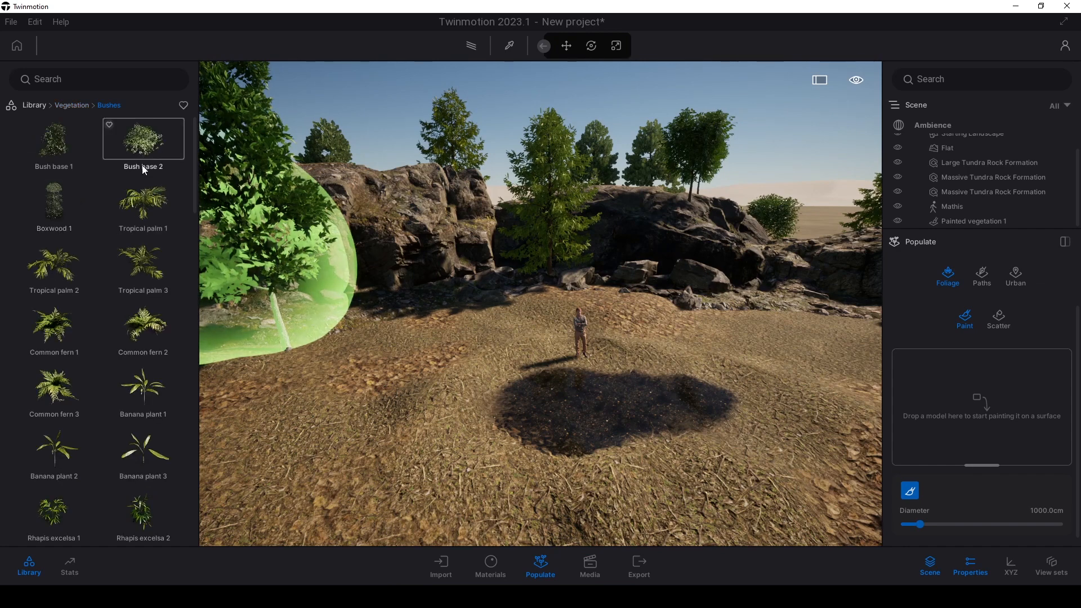
scroll(192, 156, down, 1)
drag(191, 155, 193, 245)
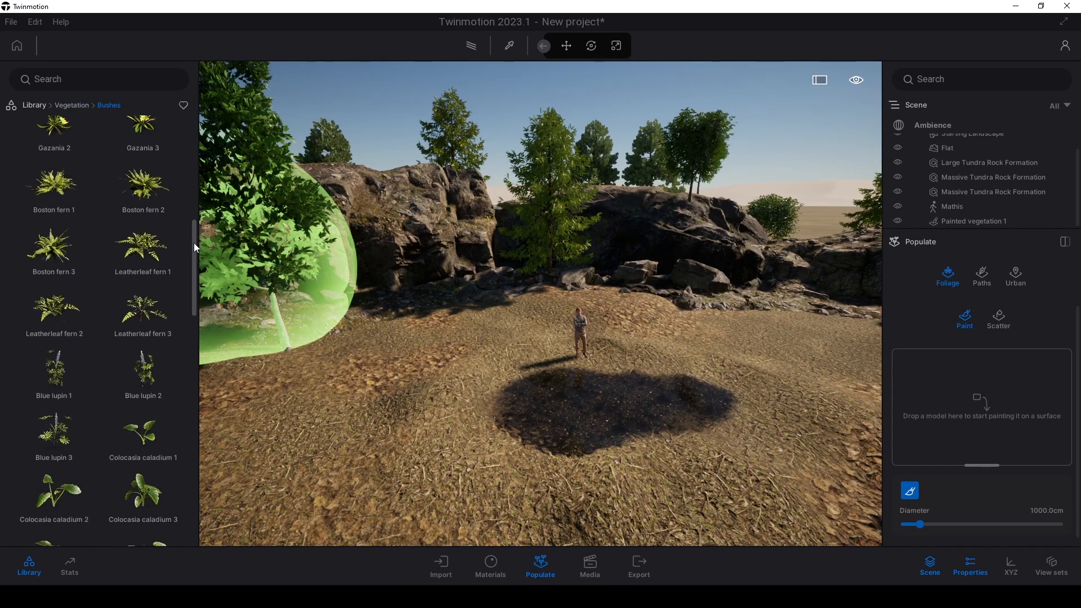
drag(157, 347, 957, 406)
drag(57, 424, 969, 394)
Step: Add the Common fern 1, Reed grass 1 and Bush base 2 bushes to the foliage paint set
scroll(87, 381, down, 1)
scroll(83, 377, up, 7)
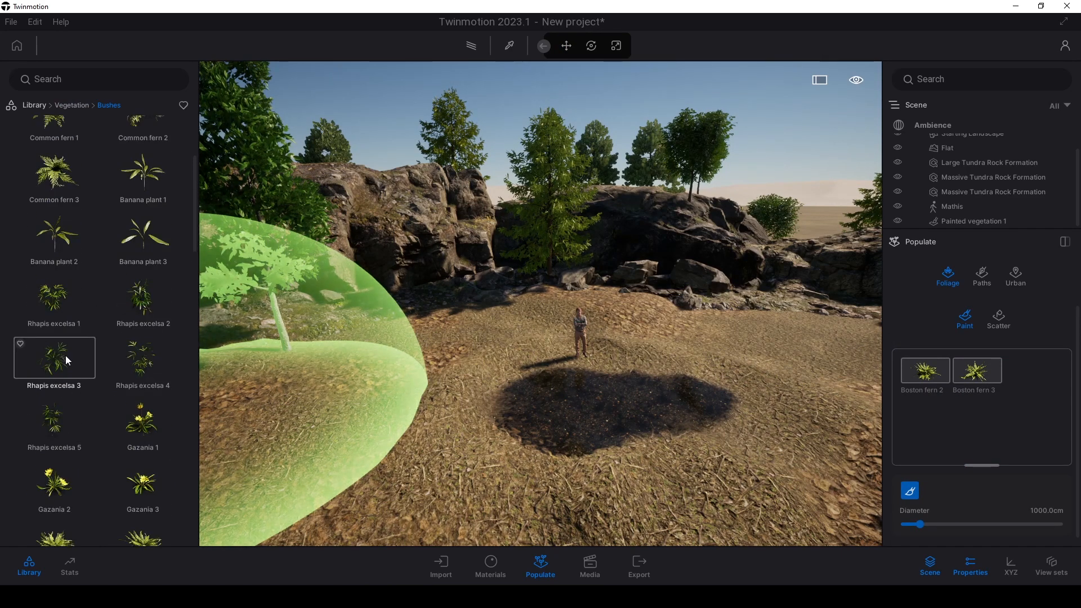
drag(56, 340, 947, 403)
scroll(145, 338, down, 10)
mouse_move(149, 324)
mouse_down()
mouse_move(143, 313)
mouse_move(1029, 401)
mouse_up()
scroll(134, 343, down, 4)
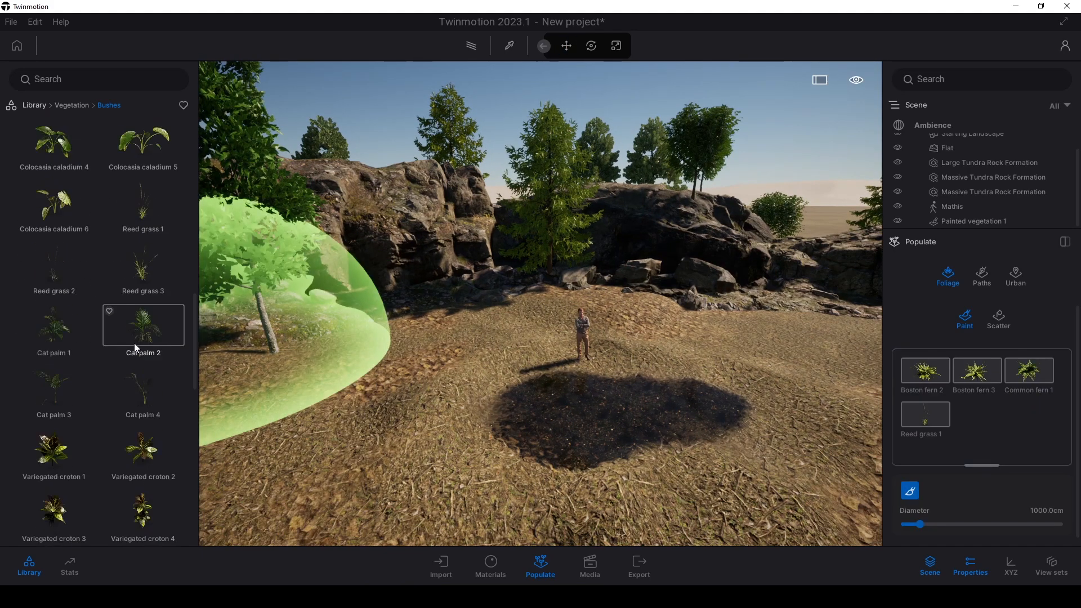
scroll(126, 353, up, 10)
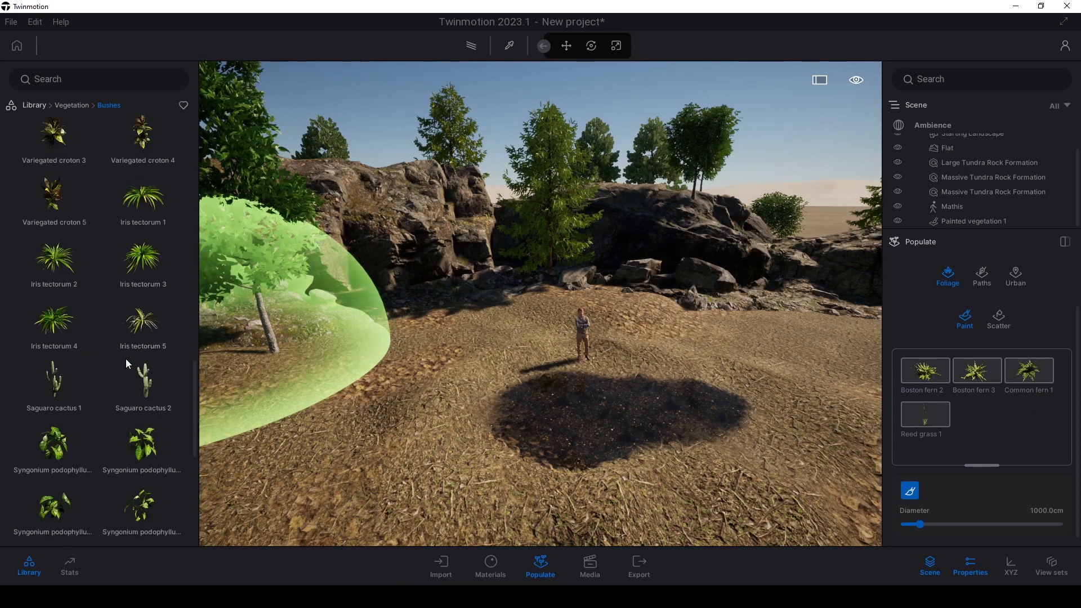
drag(139, 159, 980, 416)
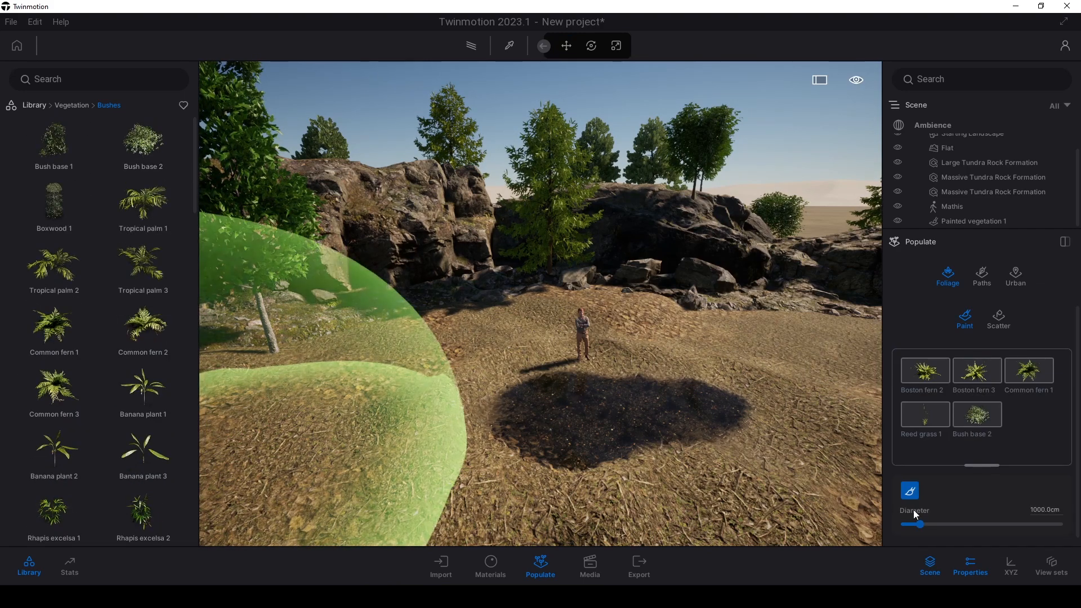
Step: Reduce the brush diameter to about 657 cm and paint the bushes and ferns around the pool and along the rocks
drag(919, 525, 914, 525)
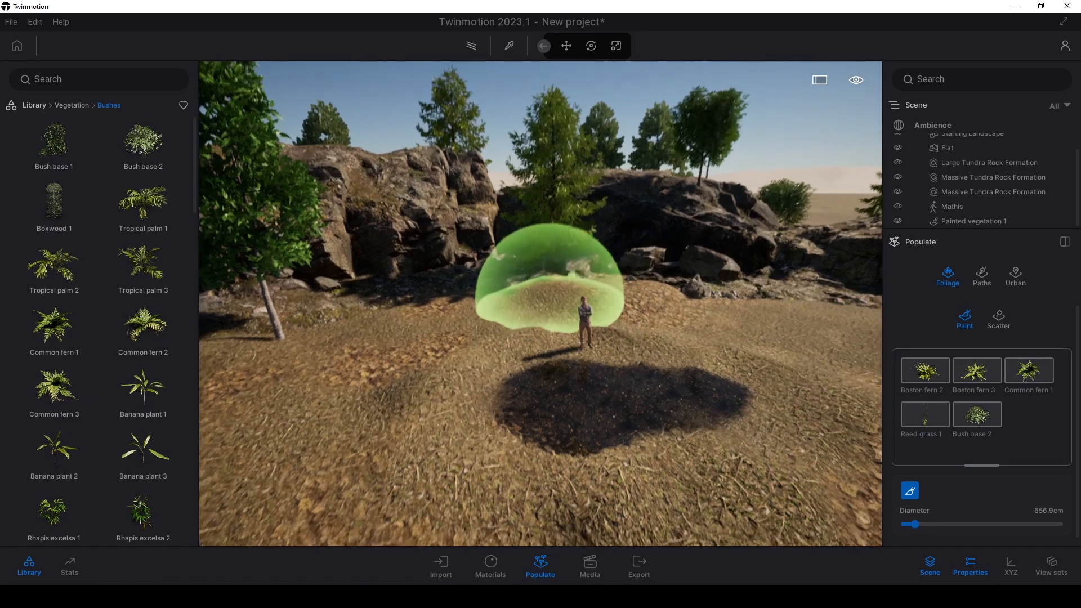
scroll(568, 326, up, 3)
mouse_move(539, 313)
mouse_down()
mouse_move(456, 333)
mouse_move(423, 377)
mouse_move(528, 325)
mouse_move(542, 284)
mouse_move(506, 228)
mouse_move(517, 271)
mouse_move(709, 232)
mouse_up()
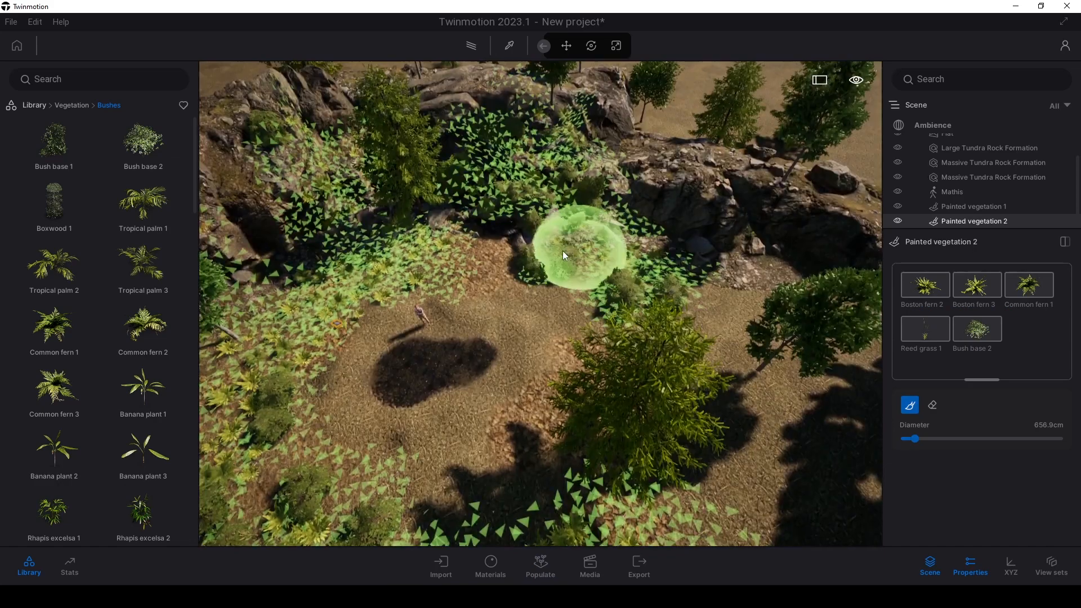
key(Up)
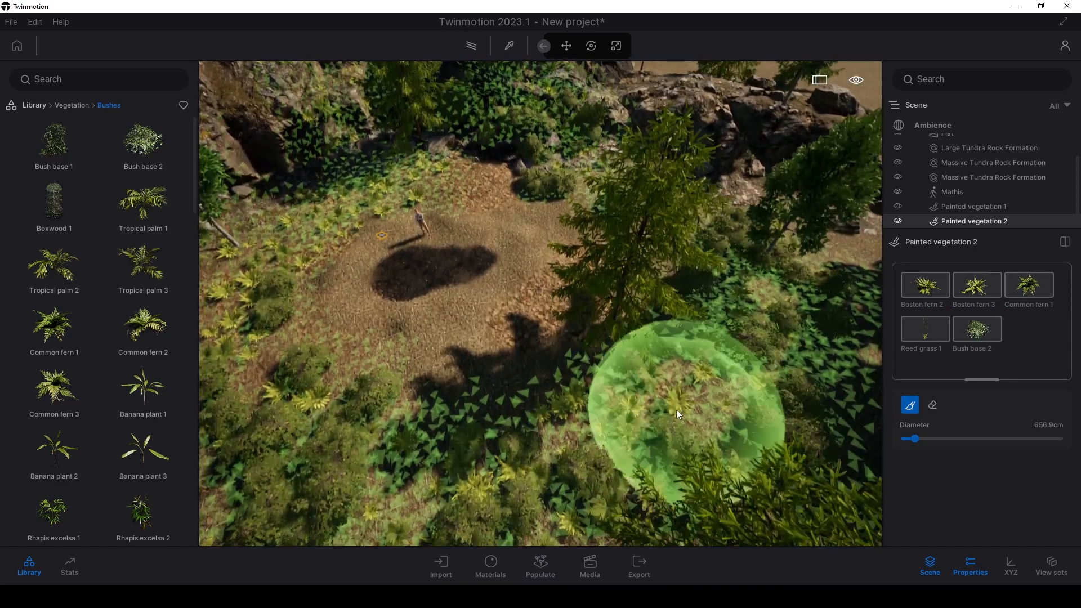
mouse_move(432, 406)
right_down()
mouse_move(429, 346)
mouse_move(502, 377)
right_up()
right_drag(664, 438, 490, 332)
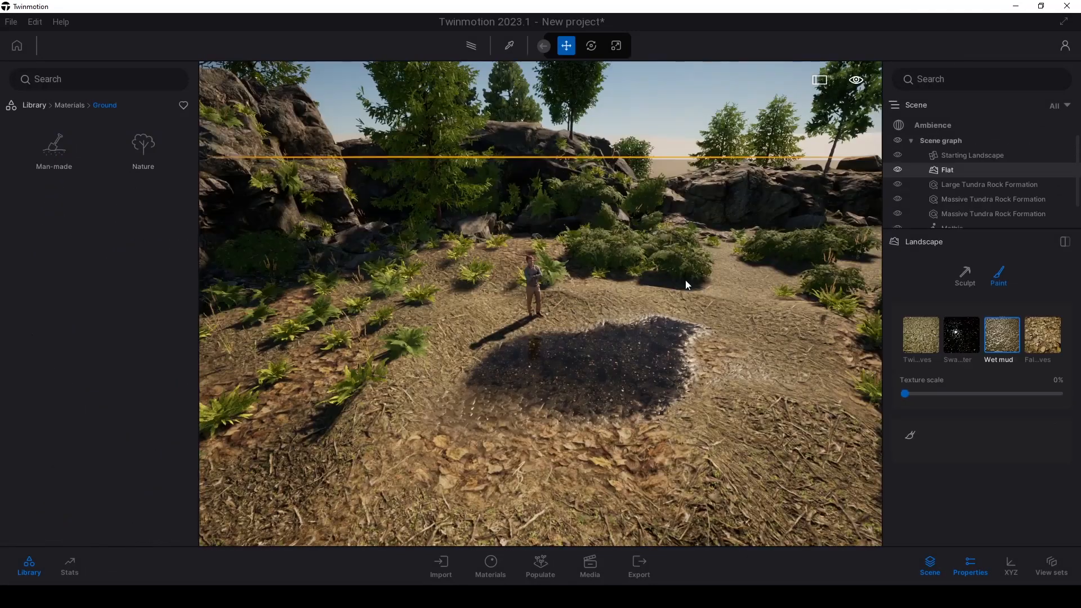
Step: Resume painting the first tree set with the brush reduced to 255.5 cm, adding individual trees around the pool
click(62, 103)
click(34, 101)
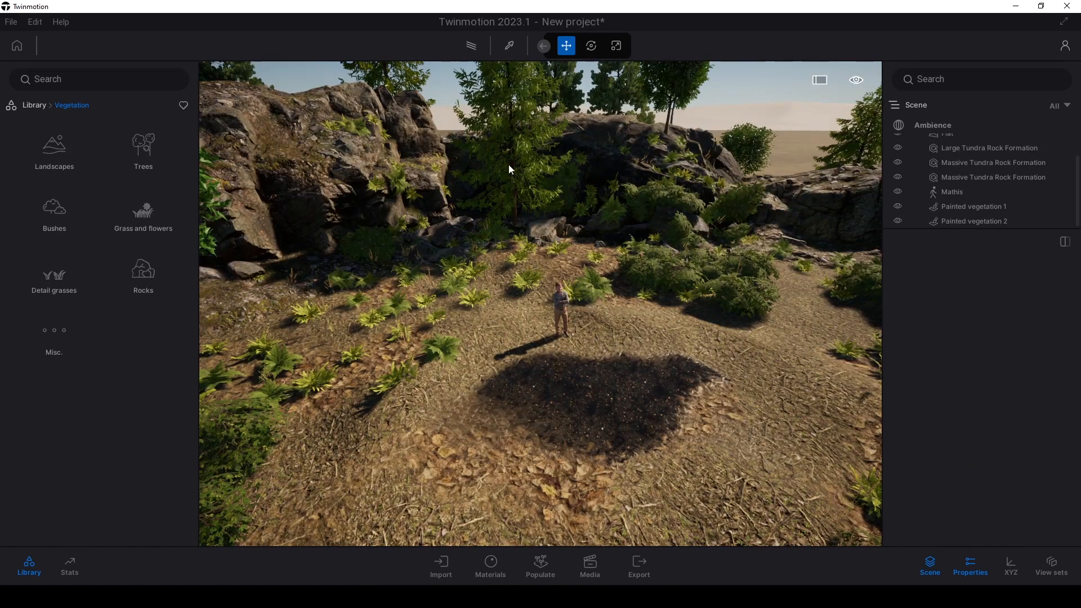
click(510, 93)
scroll(627, 311, up, 2)
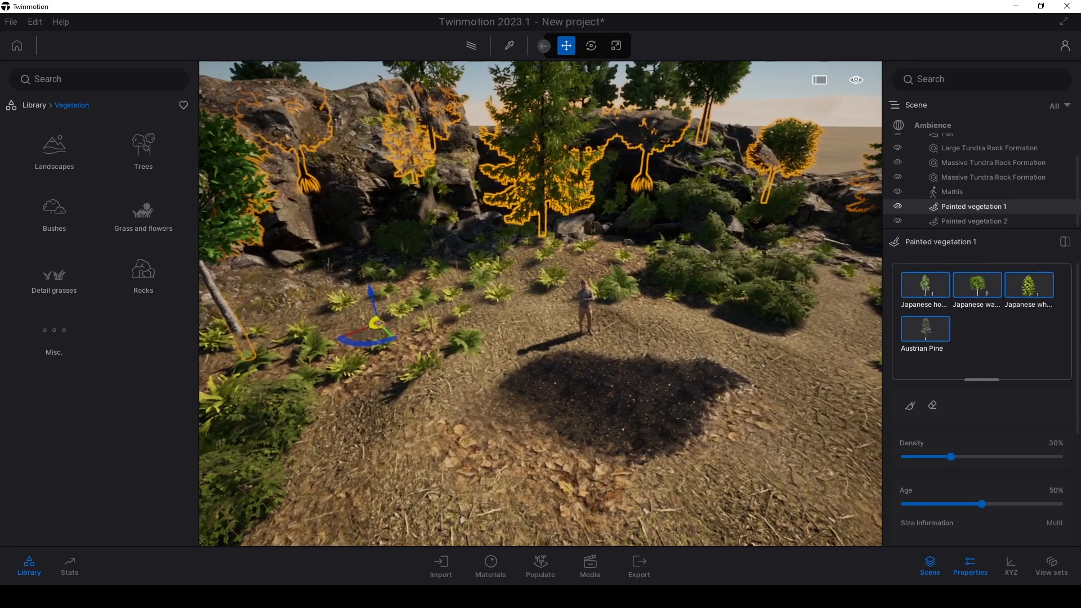
click(910, 406)
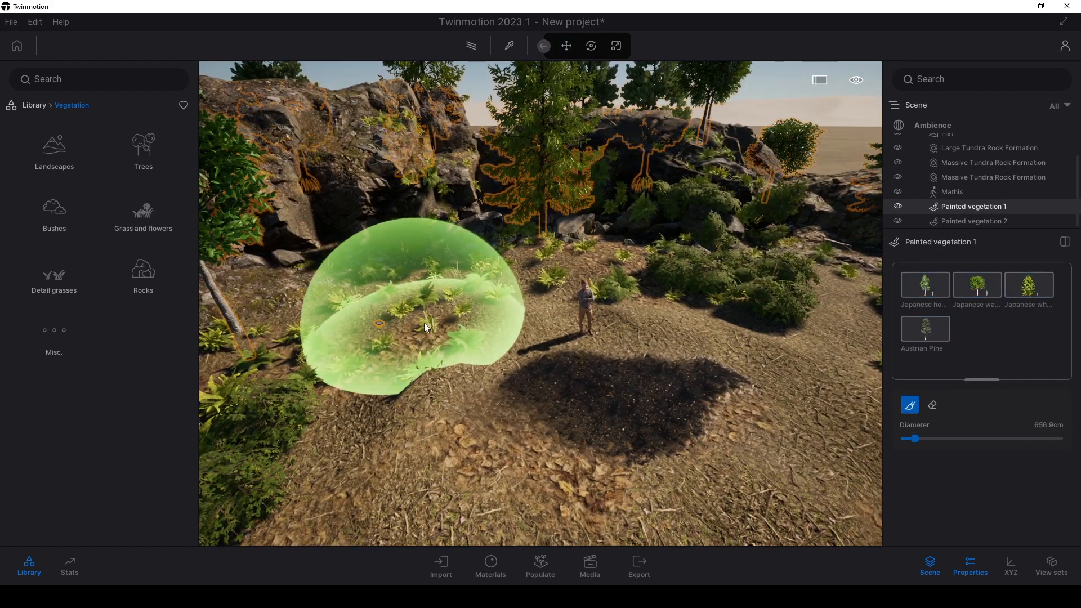
click(439, 321)
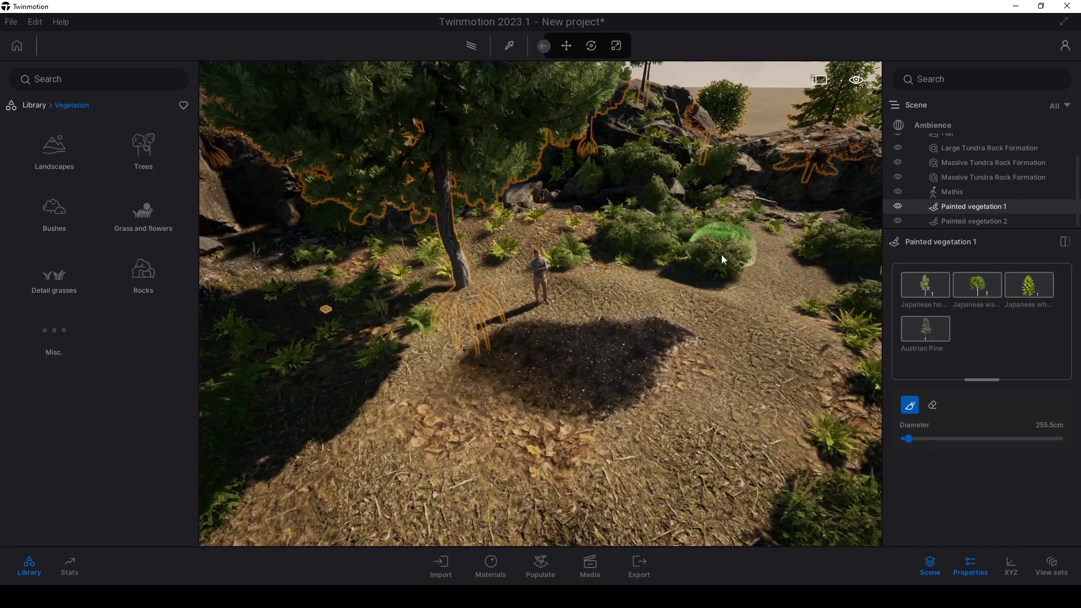
click(722, 256)
mouse_move(681, 241)
right_down()
mouse_move(576, 237)
mouse_move(505, 379)
right_up()
key(s)
click(457, 416)
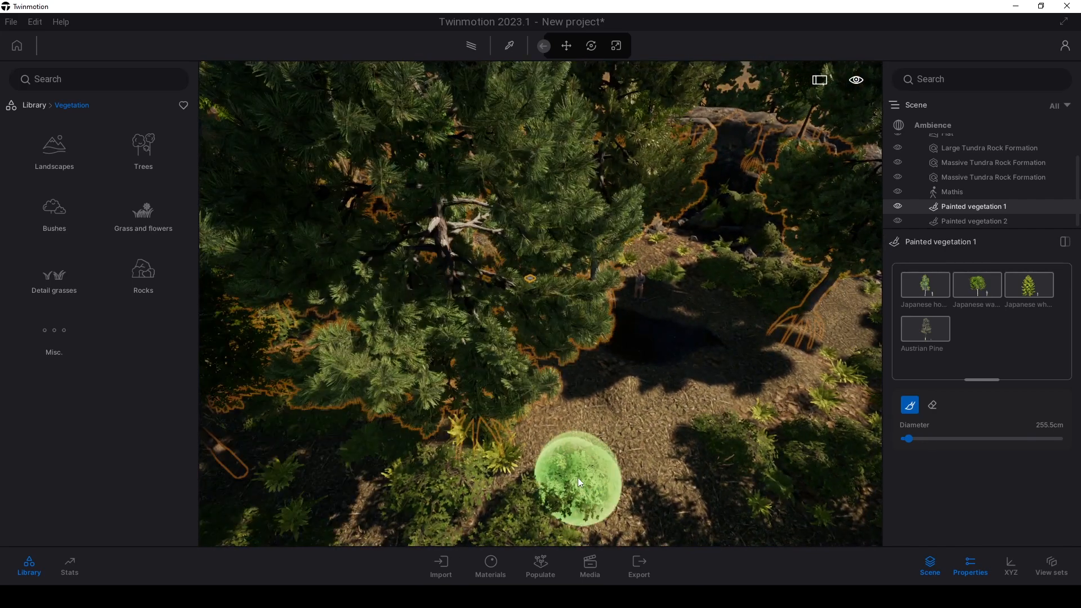
middle_drag(623, 480, 532, 482)
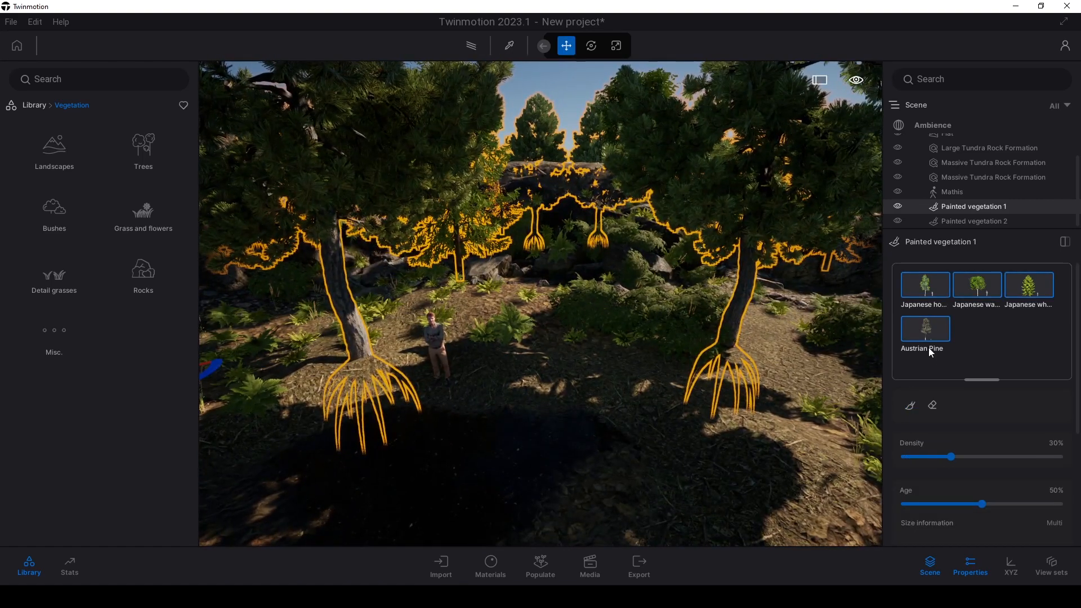
Step: Set the age of the painted Austrian Pine trees to 1%
click(913, 332)
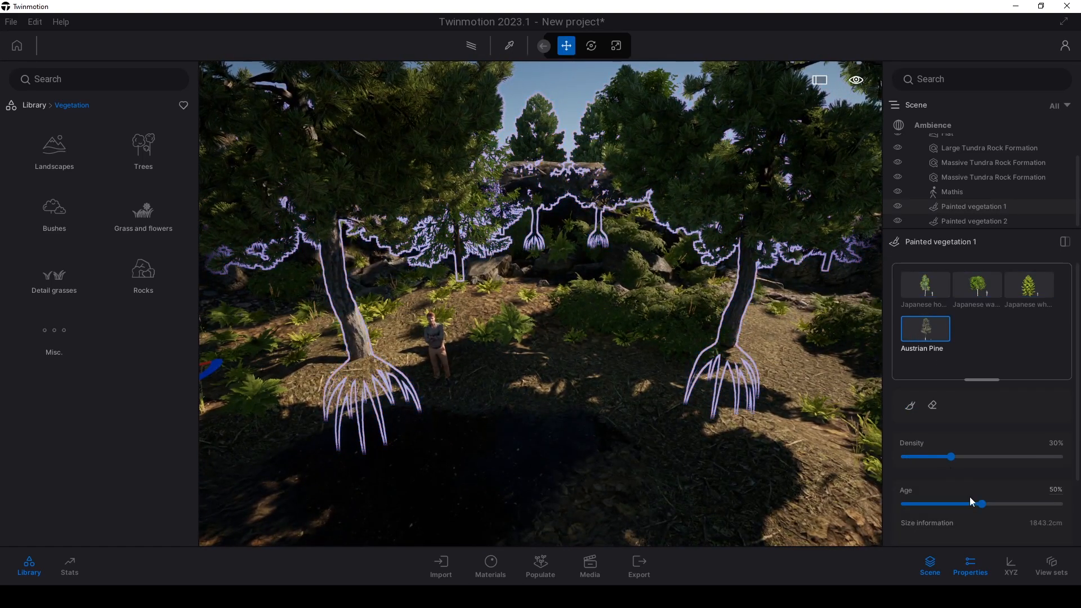
drag(983, 504, 907, 505)
middle_drag(563, 360, 653, 225)
middle_drag(679, 71, 674, 131)
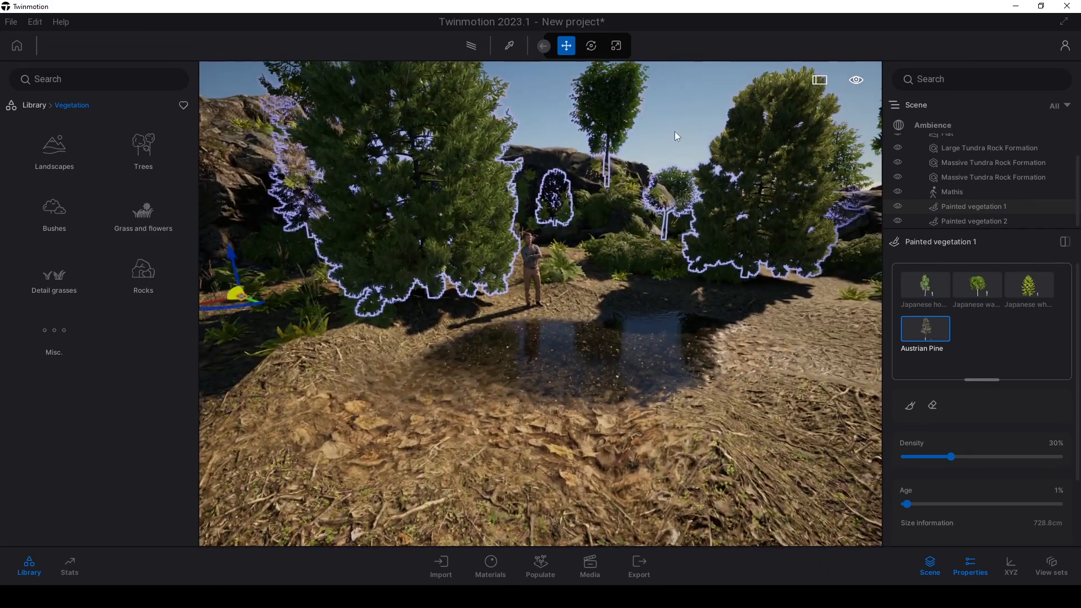
Step: Set the age of the painted Japanese hop hornbeam to 75% and of the Japanese walnut to 67%
click(928, 288)
drag(907, 504, 1018, 503)
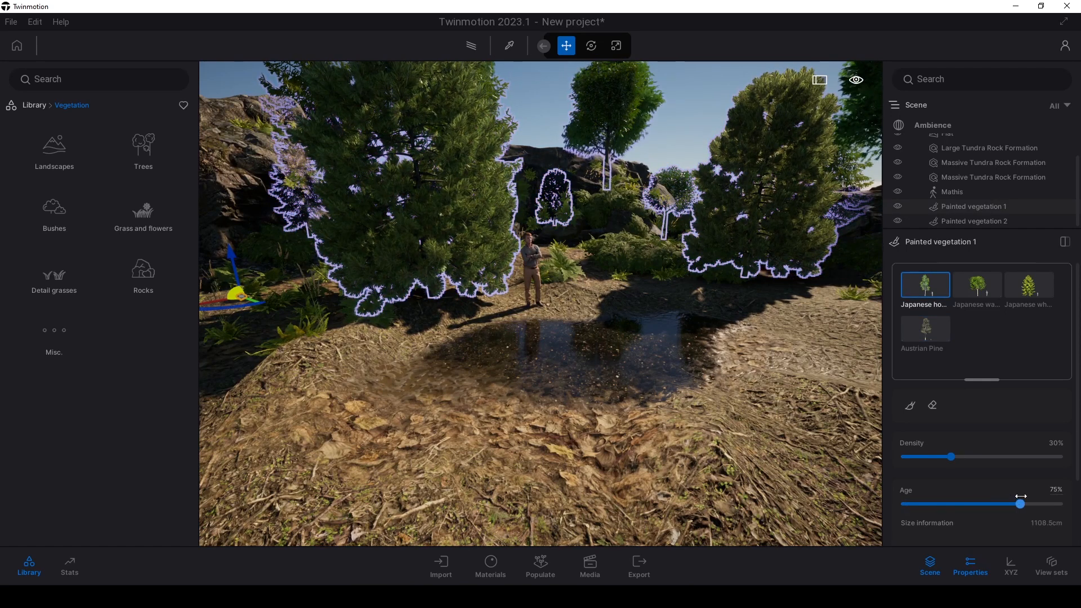
click(968, 304)
drag(984, 504, 1009, 504)
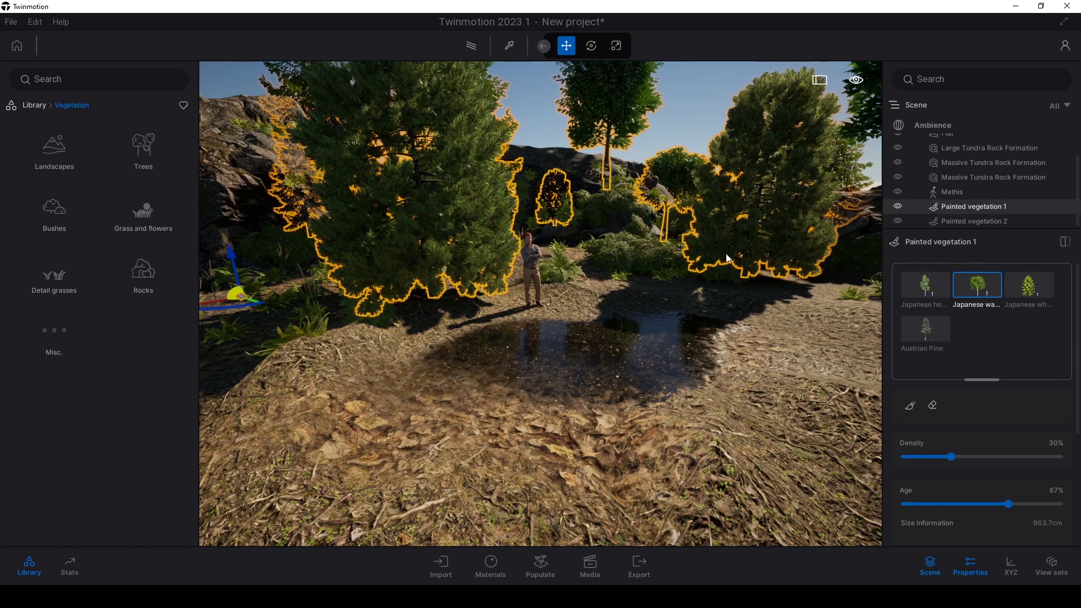
click(702, 96)
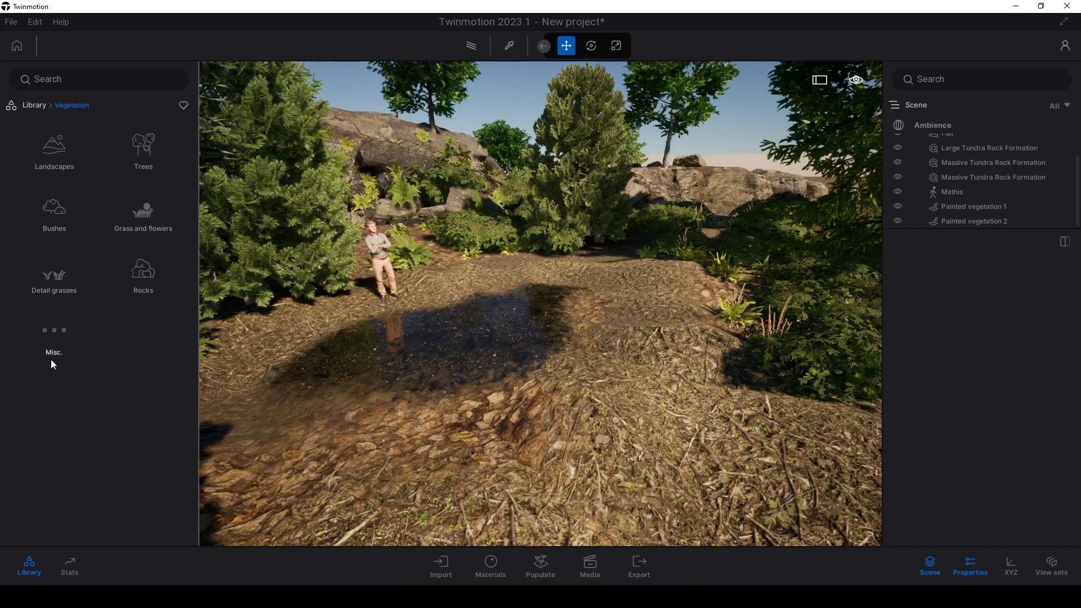
Step: Place a Fallen tree 1 from the miscellaneous vegetation on the ground beside the pool
click(50, 330)
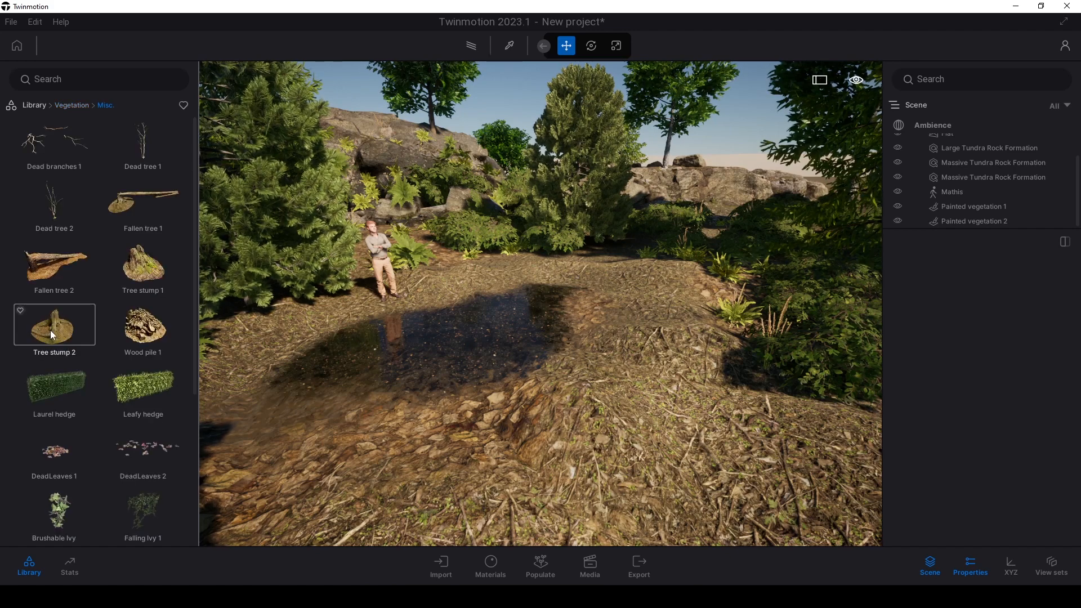
drag(177, 223, 565, 329)
key(a)
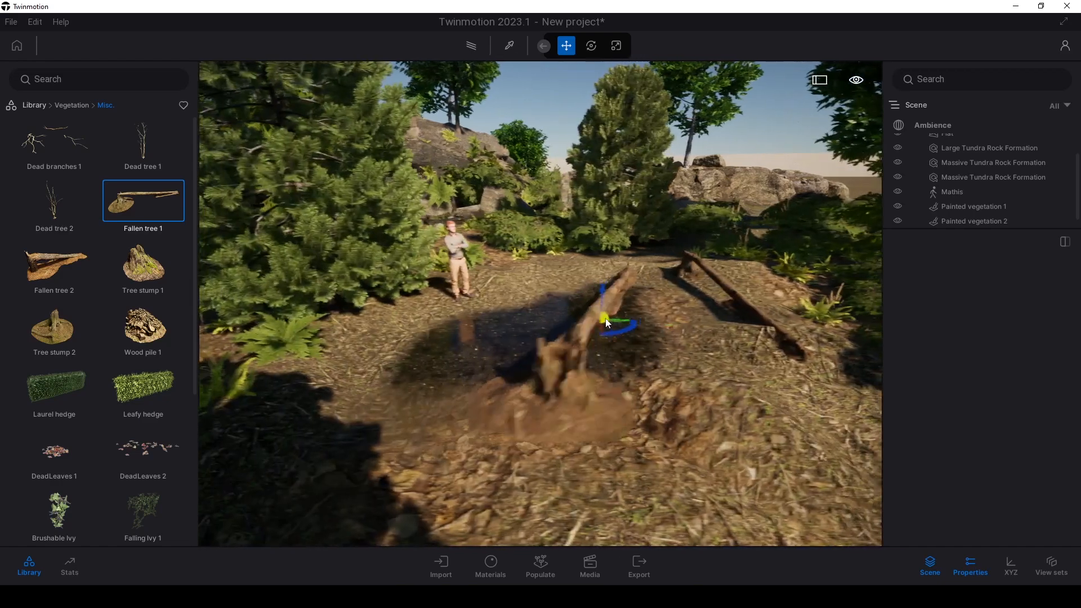
Step: Place a Wood pile 1 at the far side of the pool and a Tree stump 2 among the ferns behind the standing man
click(139, 342)
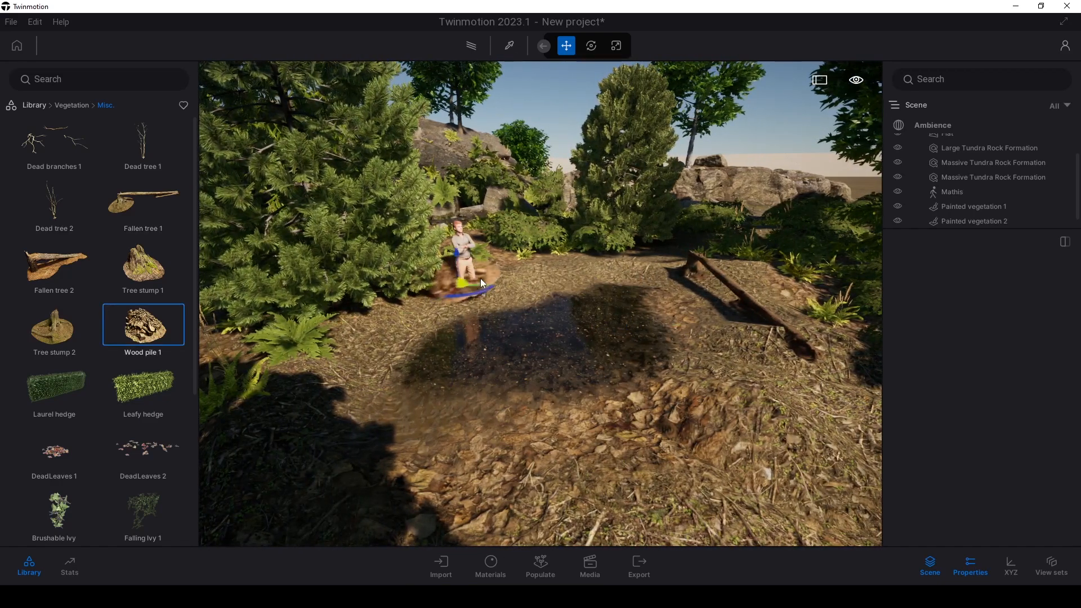
key(w)
key(d)
key(e)
click(536, 302)
click(55, 344)
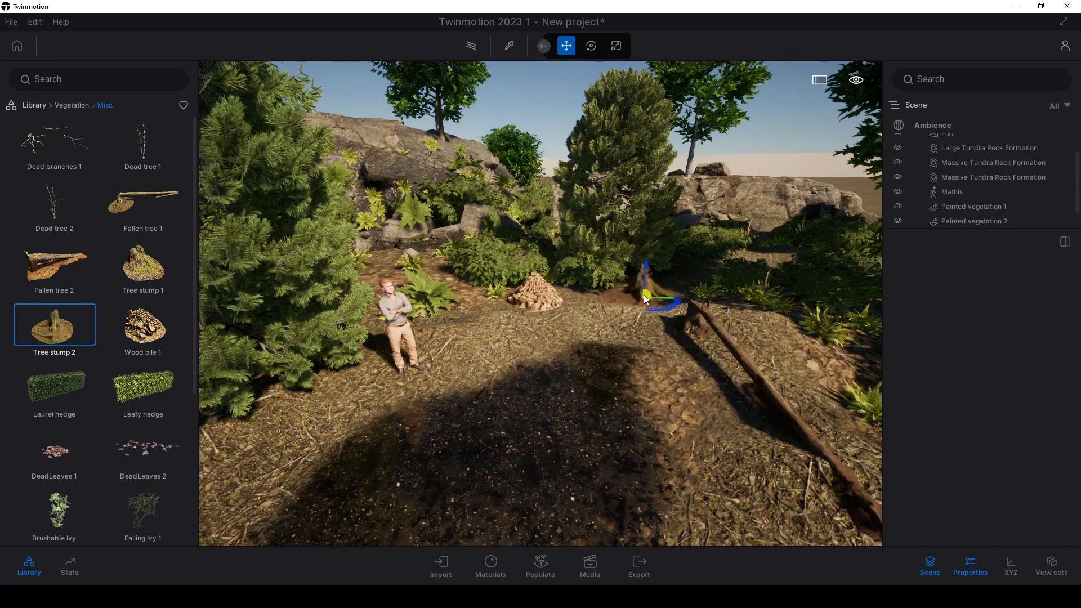
click(387, 264)
key(s)
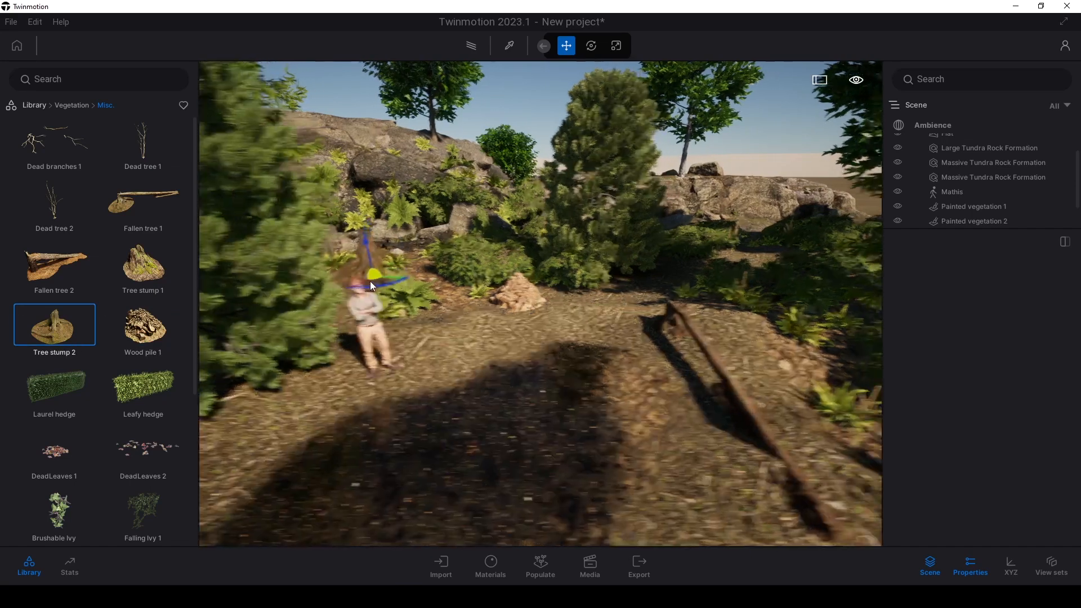
Step: Place a Dead tree 2 behind the standing man and a Dead tree 1 on the outer side of the large conifer
click(48, 209)
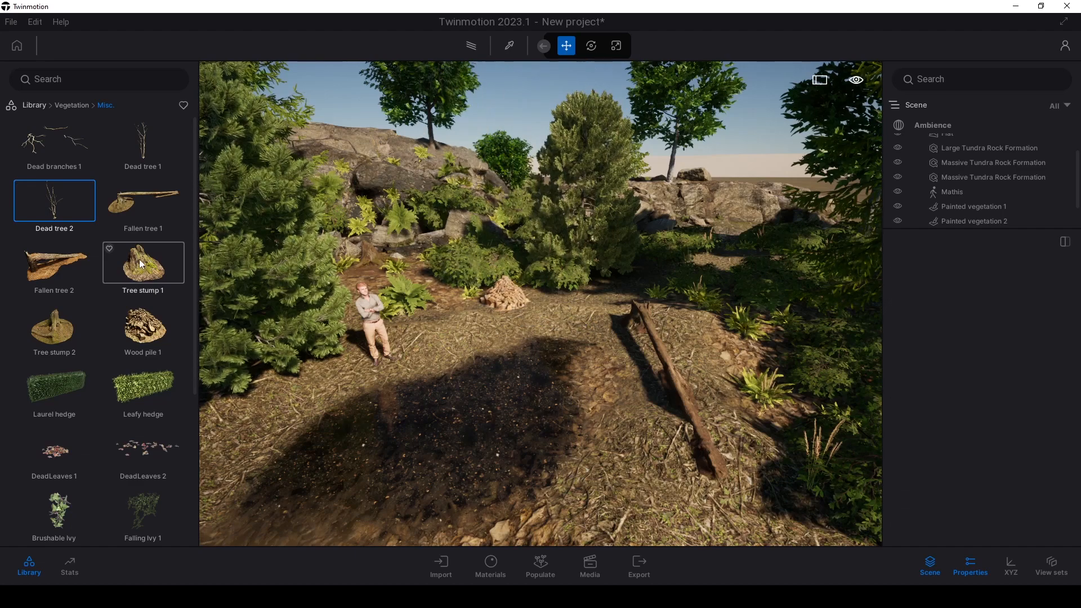
click(413, 293)
right_drag(545, 323, 548, 323)
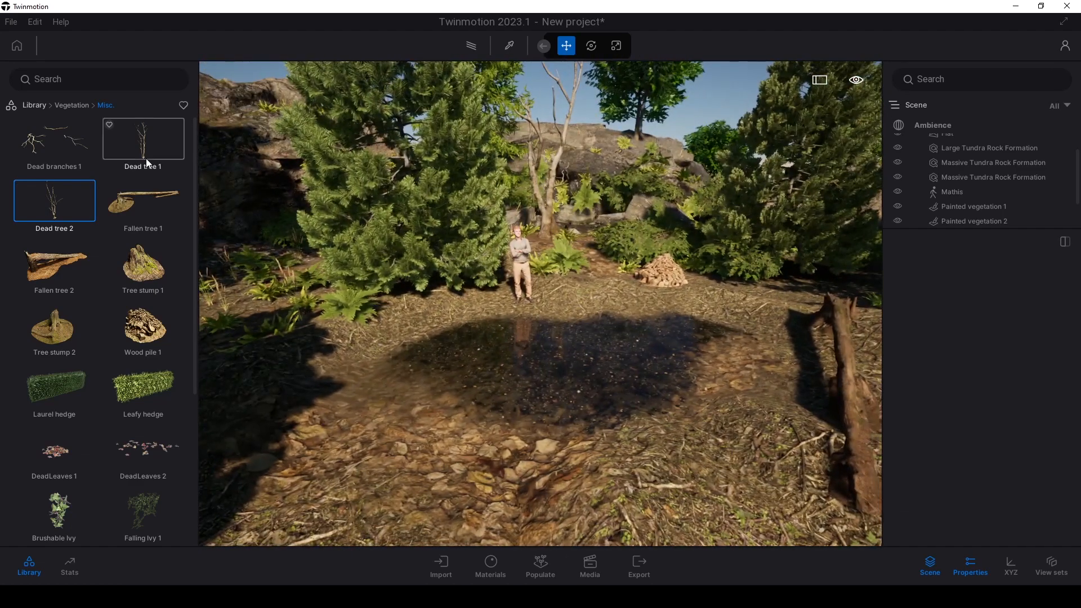
click(145, 158)
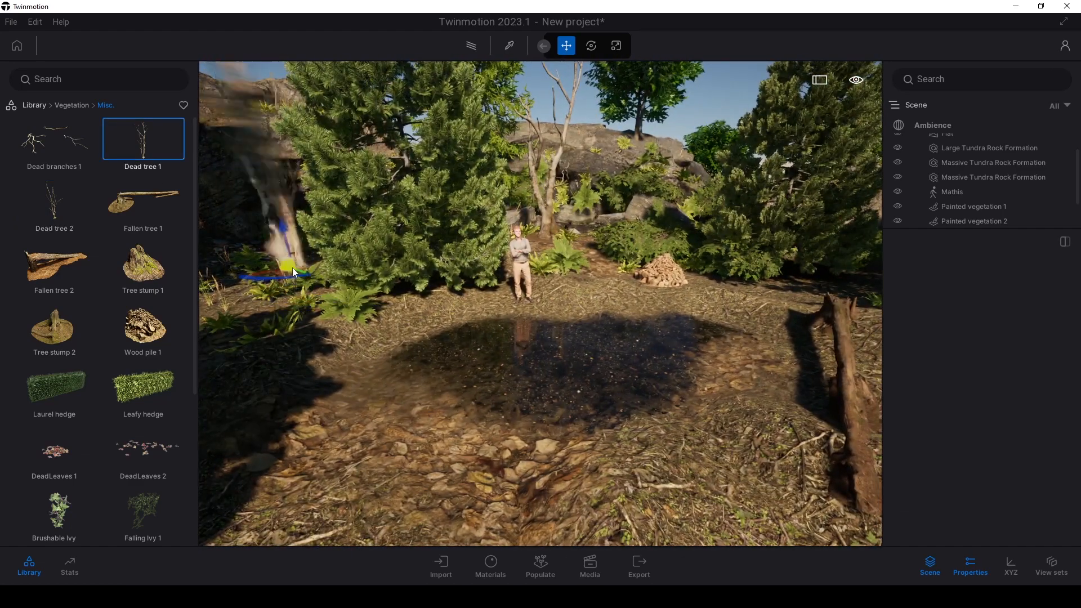
click(293, 269)
key(s)
key(w)
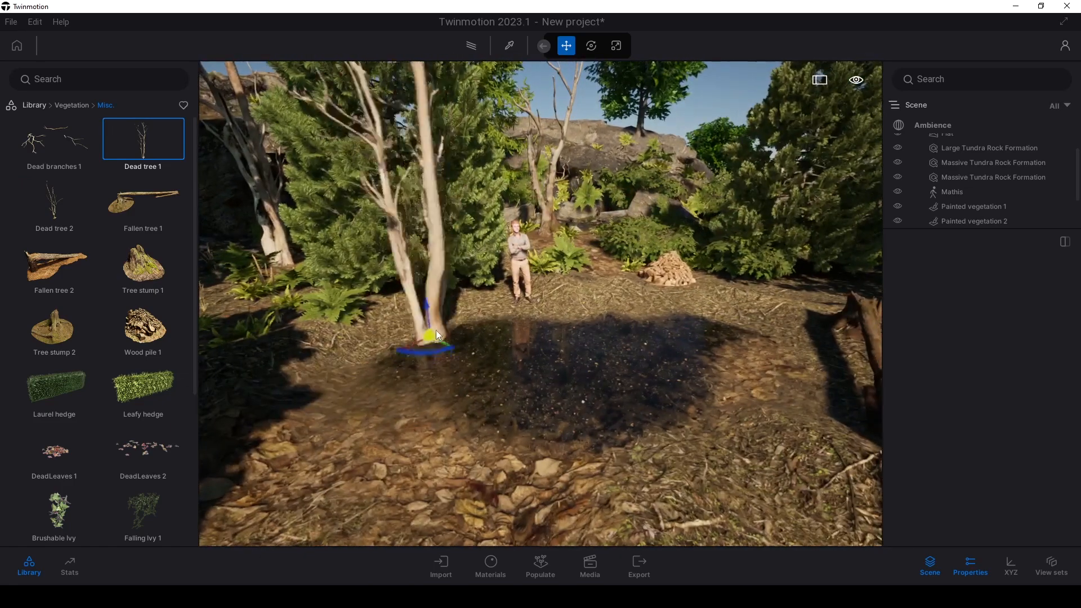
key(s)
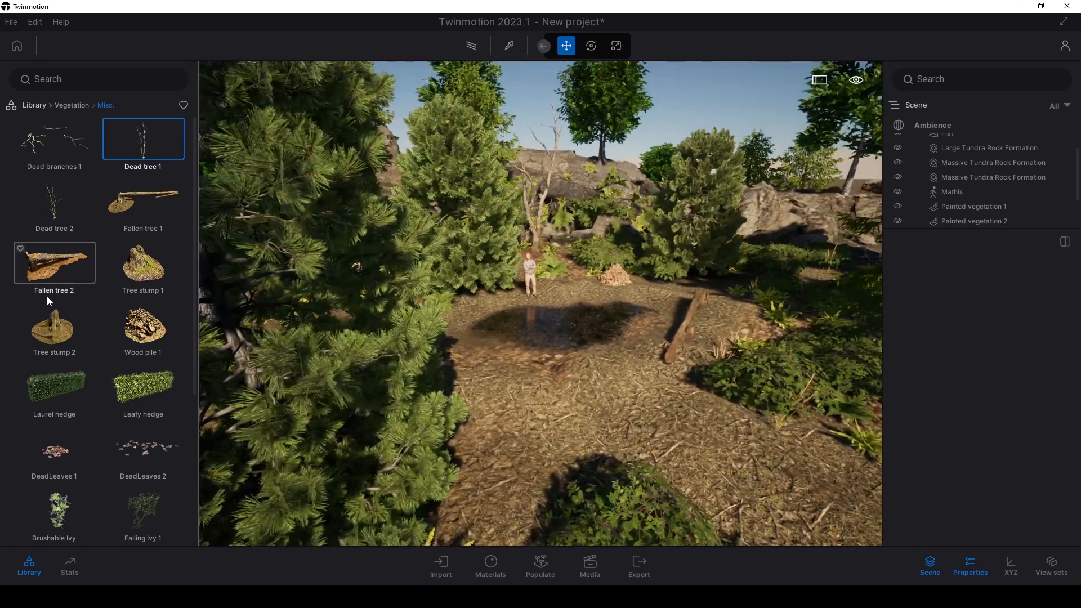
Step: Scatter several Dead branches 1 pieces over the ground near the wood pile, the fallen tree and the surrounding bushes
click(52, 153)
key(w)
key(d)
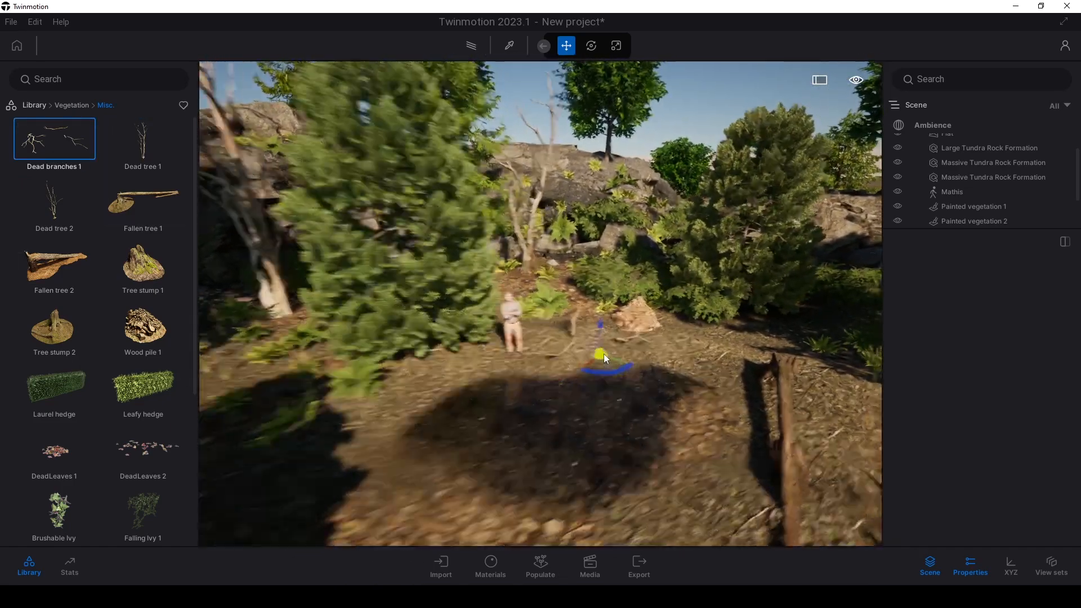
key(w)
click(545, 322)
right_drag(718, 333, 634, 338)
click(549, 273)
right_drag(316, 363, 610, 290)
key(a)
click(751, 310)
right_drag(697, 324, 671, 275)
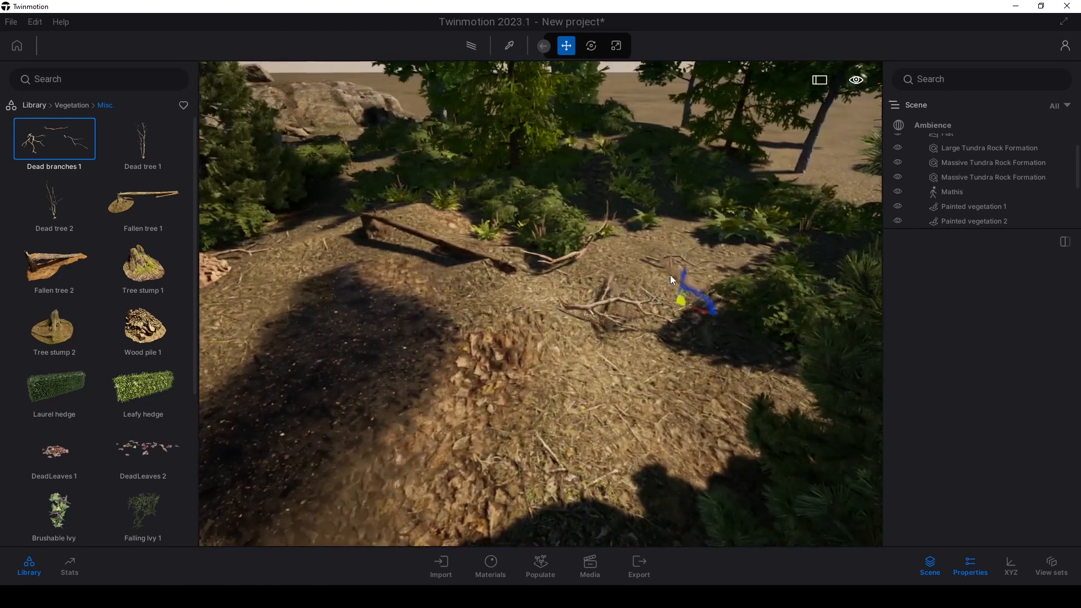
click(668, 239)
click(668, 421)
key(d)
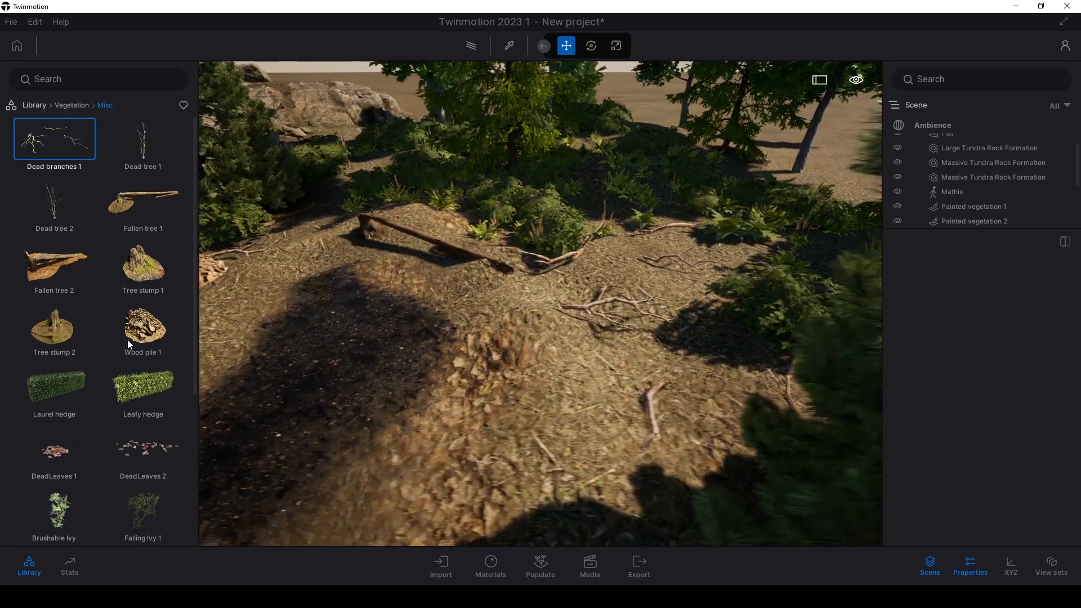
Step: Scatter DeadLeaves 2 over the ground around the fallen tree and the dead branches
right_drag(338, 338, 242, 355)
scroll(112, 380, down, 2)
scroll(113, 380, down, 1)
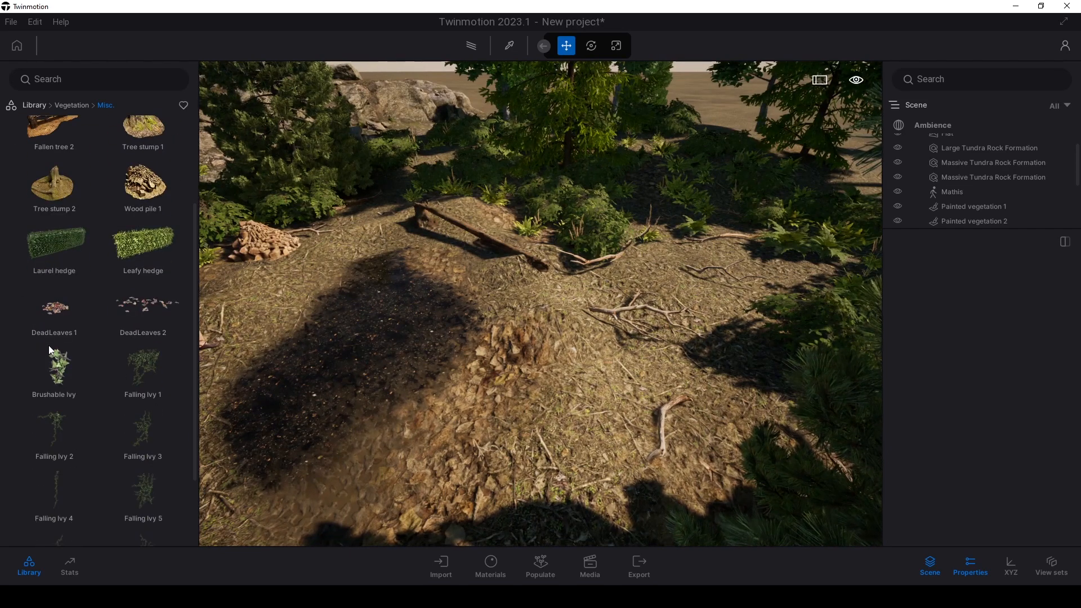
click(152, 305)
key(d)
right_drag(272, 309, 608, 315)
click(511, 265)
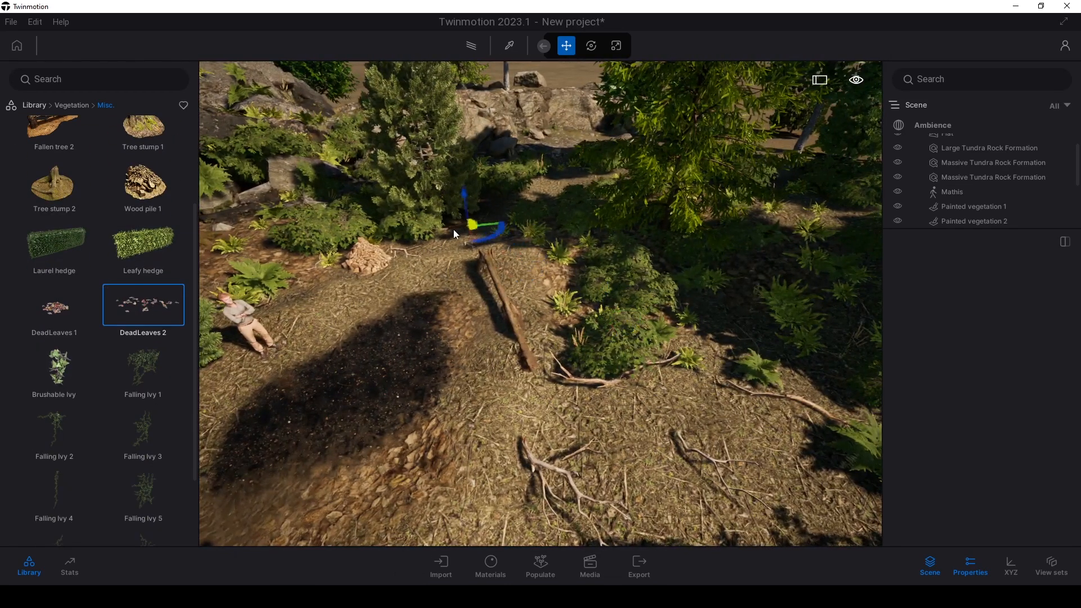
right_drag(475, 255, 475, 242)
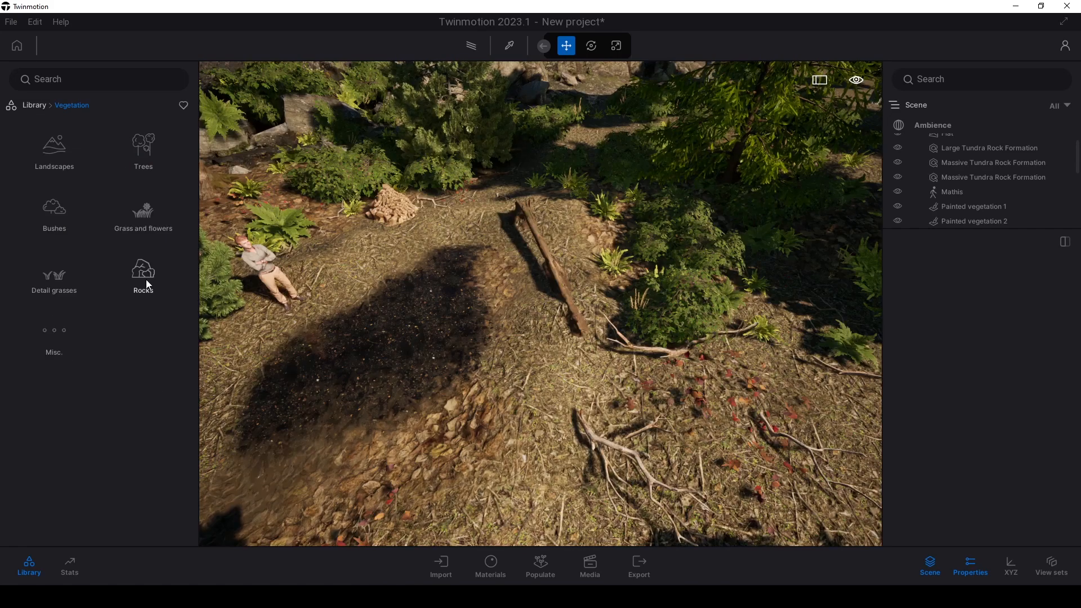
Step: Place Rock 2 from the vegetation rocks among the plants surrounding the pool
click(147, 281)
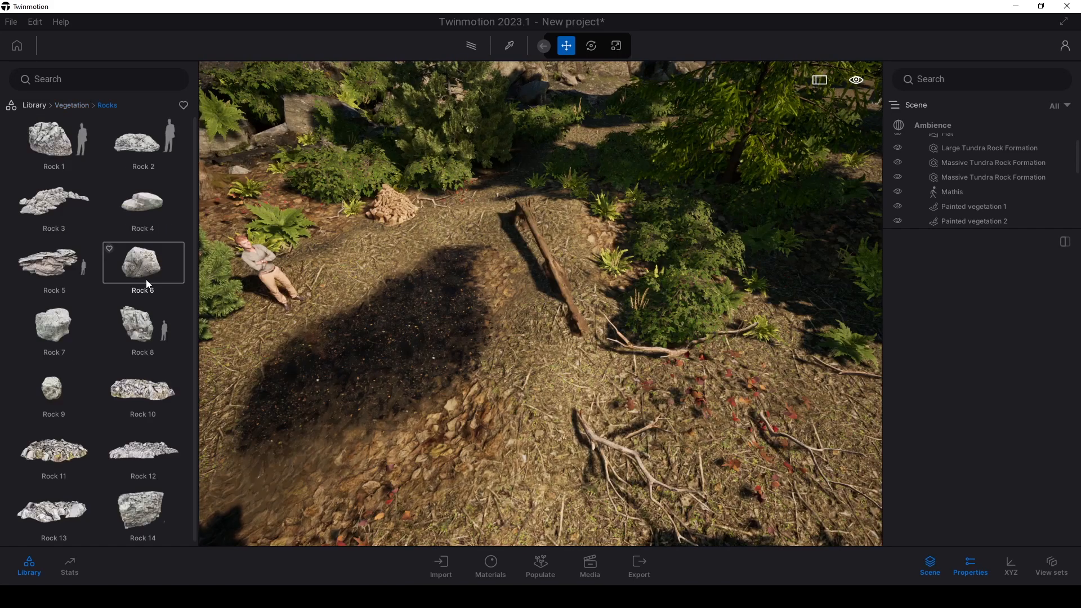
key(a)
right_drag(243, 381, 293, 429)
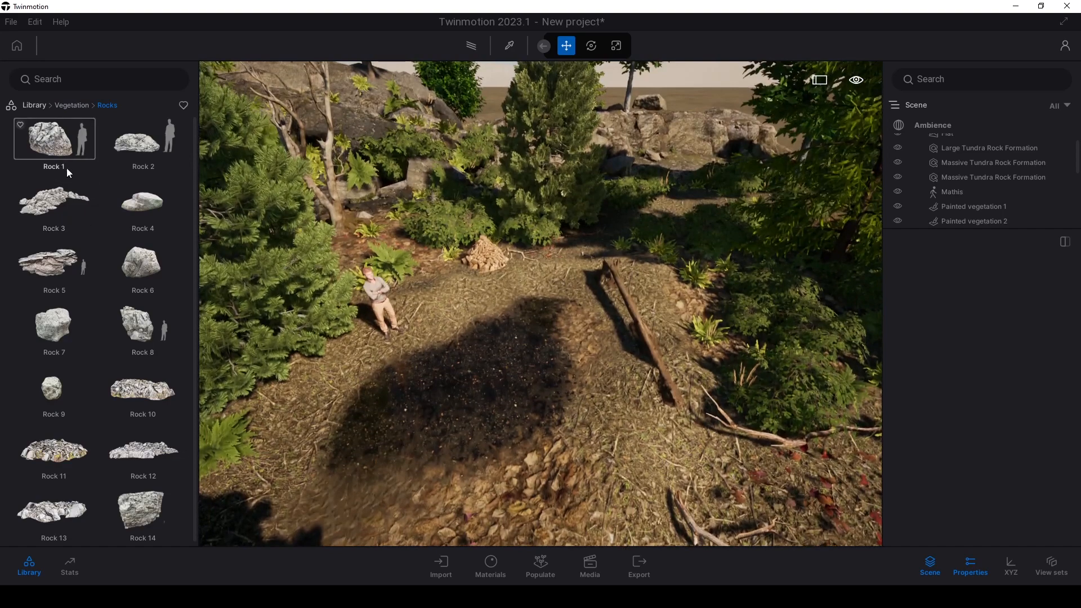
drag(125, 155, 733, 275)
key(d)
right_drag(733, 275, 727, 276)
drag(727, 276, 377, 257)
Step: Add Rock 6 and several small Rock 9 stones around the pool, near the ferns and the fallen tree
drag(143, 262, 637, 248)
click(637, 248)
key(a)
right_drag(478, 325, 484, 326)
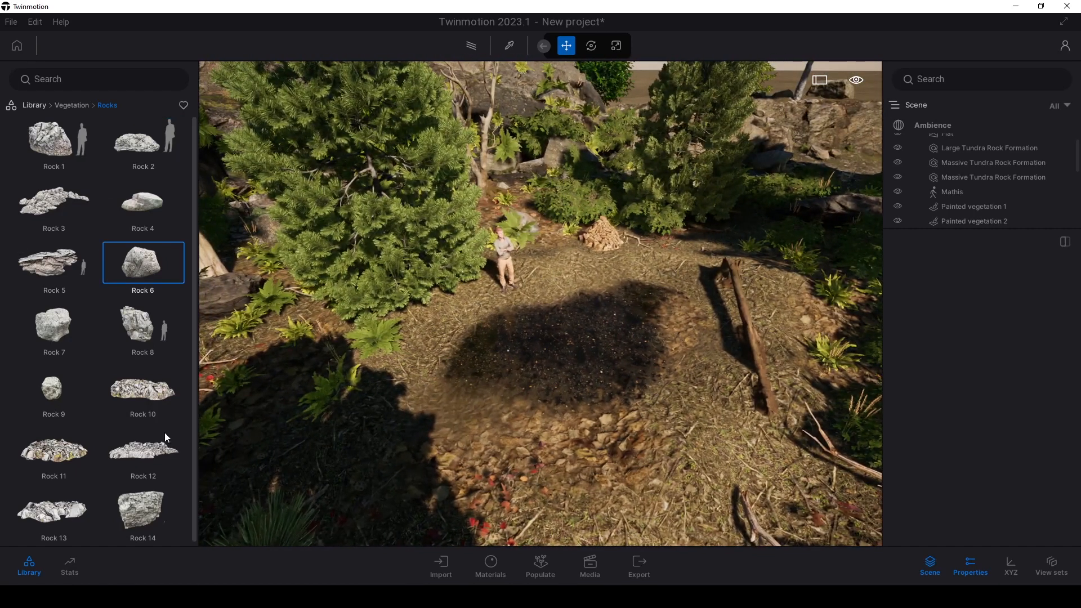
drag(35, 391, 400, 358)
click(396, 351)
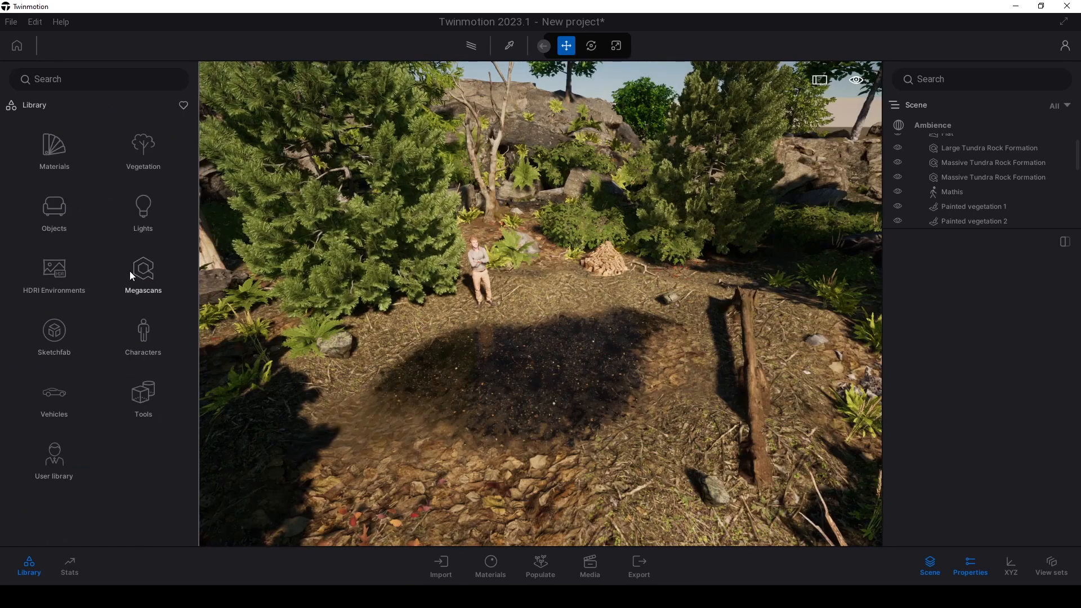
Step: Open the mossy rock collection of the Megascans 3D nature assets
click(131, 272)
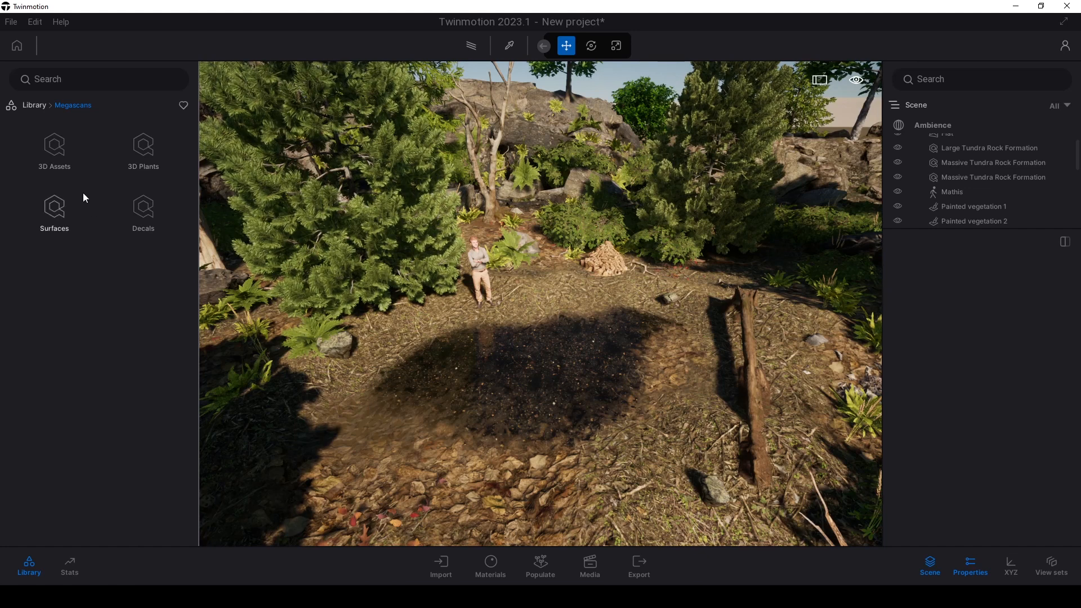
click(59, 161)
click(54, 161)
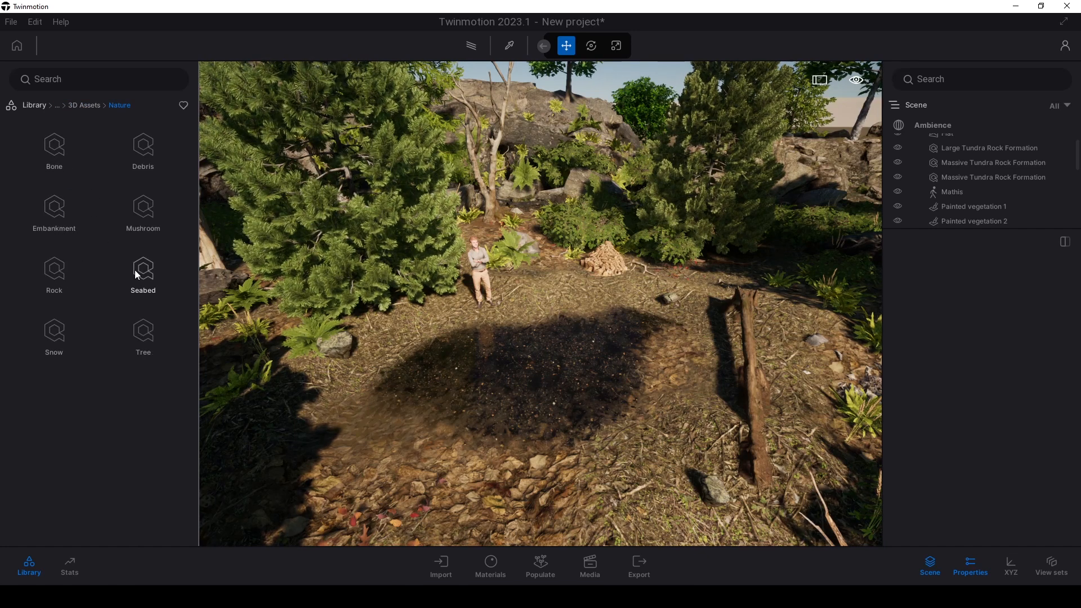
click(45, 272)
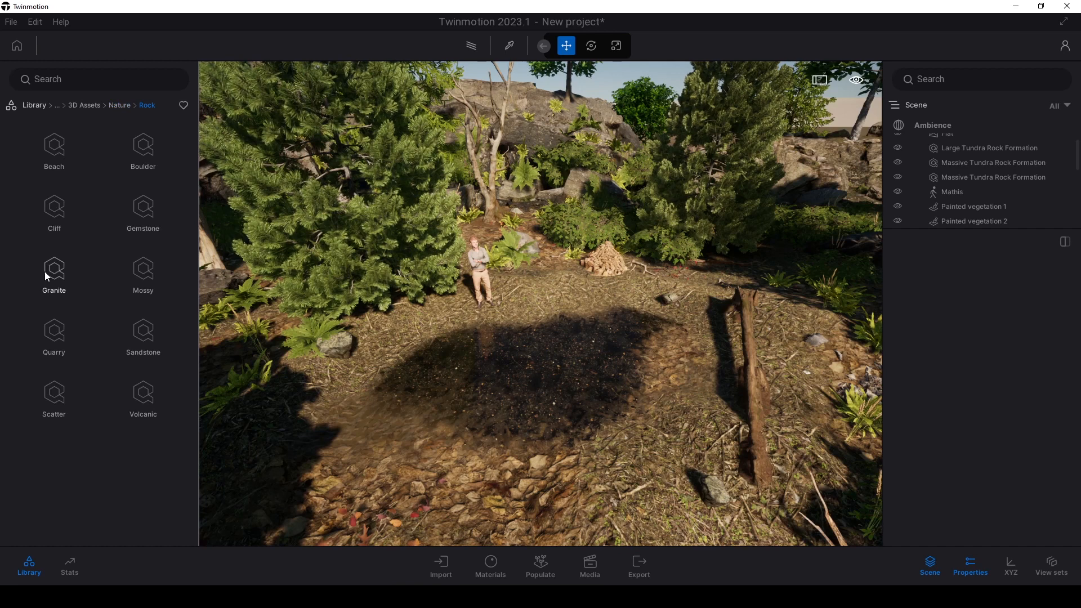
click(118, 269)
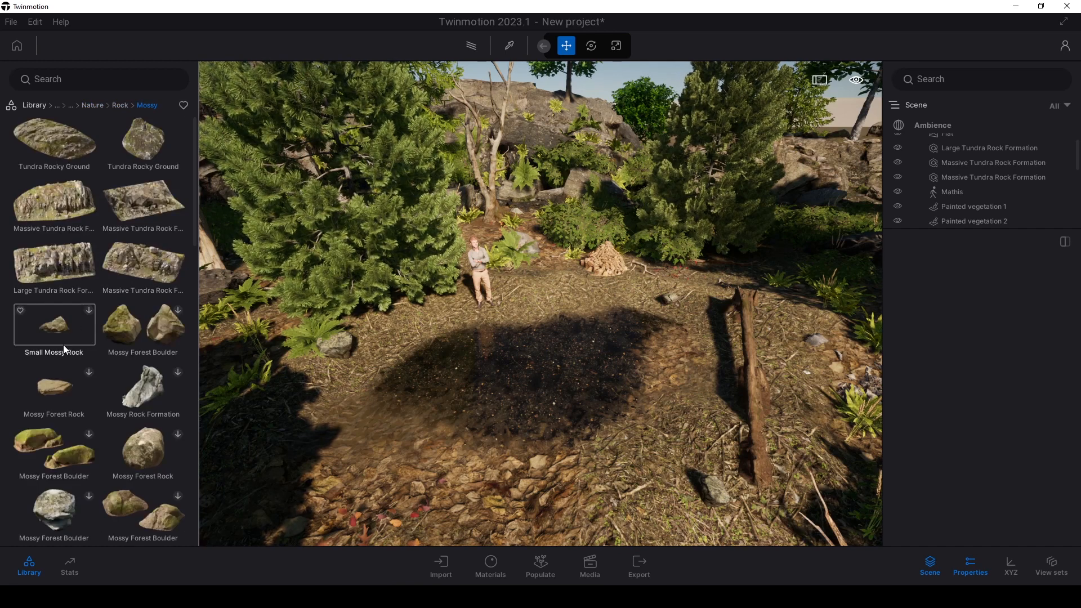
Step: Download several green Mossy Forest Boulder assets and a Mossy Forest Rock from the mossy rock collection
scroll(63, 338, down, 3)
scroll(56, 310, down, 1)
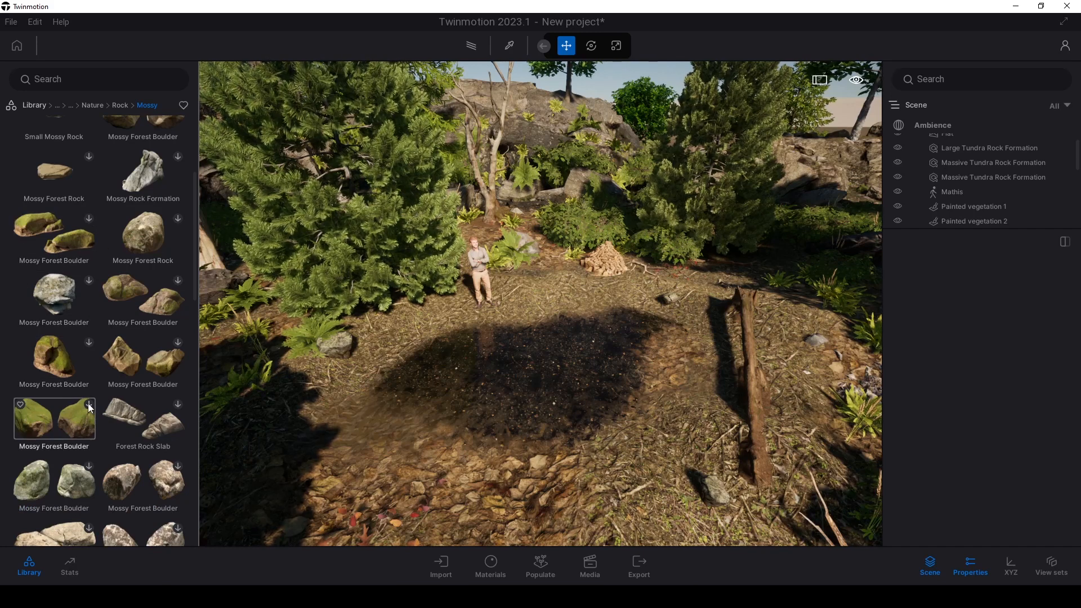
click(87, 344)
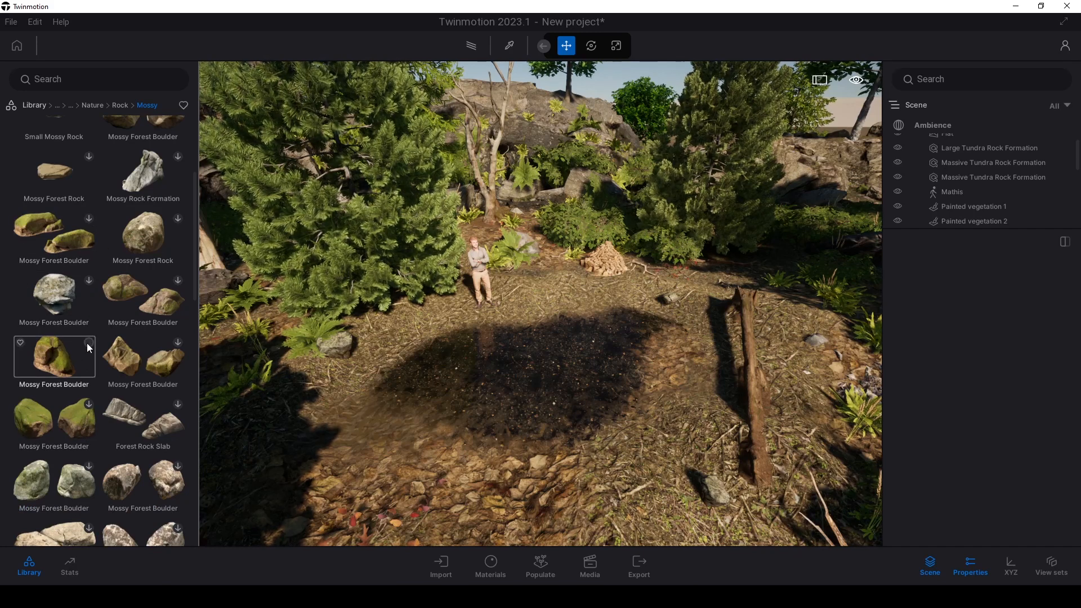
click(88, 219)
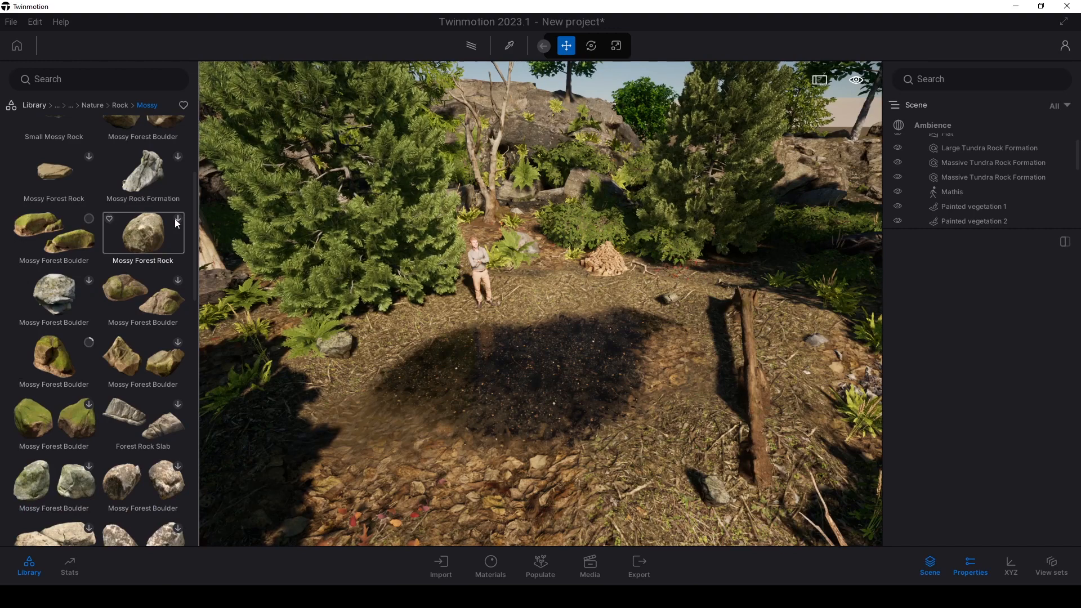
scroll(138, 254, down, 5)
scroll(137, 262, down, 3)
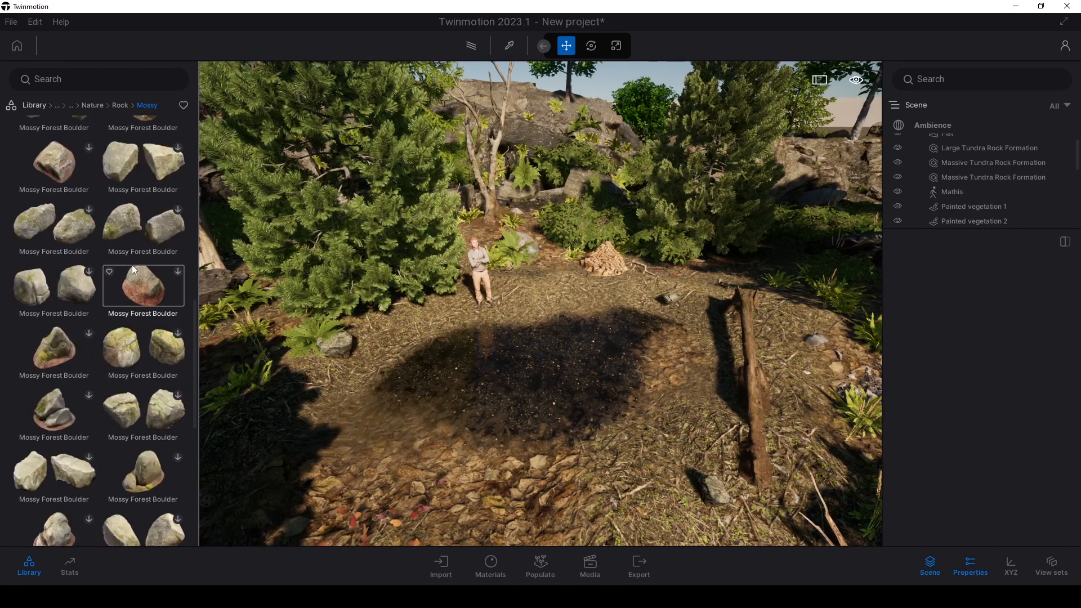
click(89, 332)
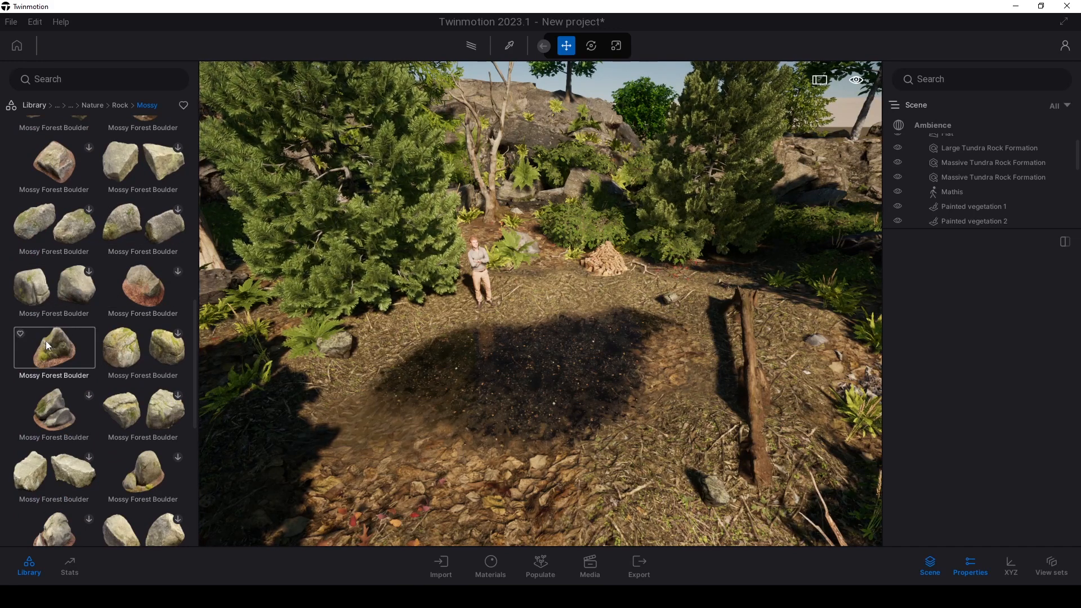
Step: Place three different Mossy Forest Boulders and one Mossy Forest Rock in and along the pool
drag(32, 350, 500, 342)
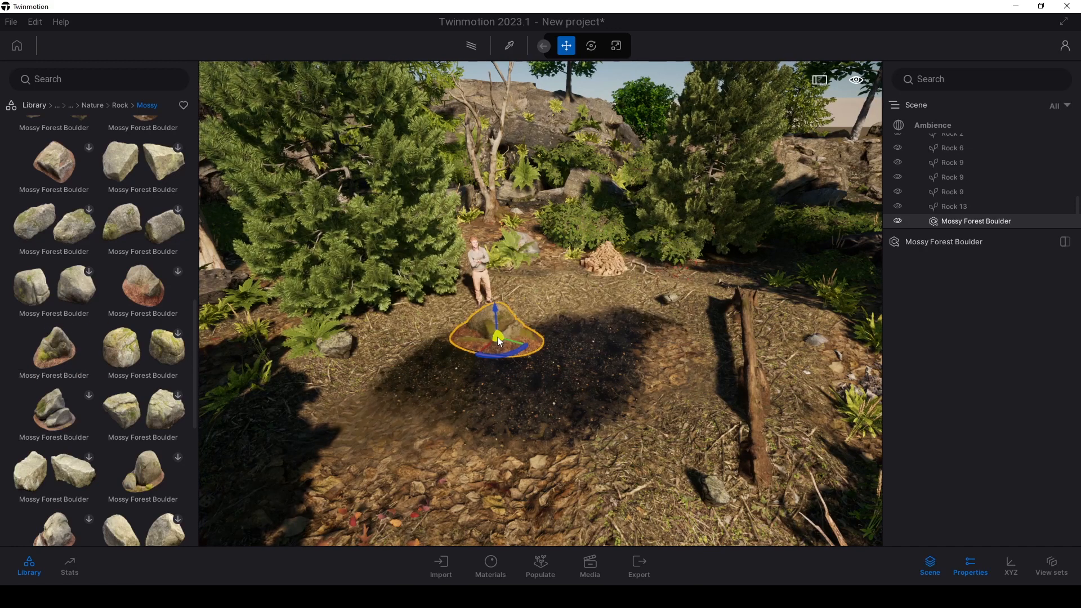
scroll(60, 367, up, 5)
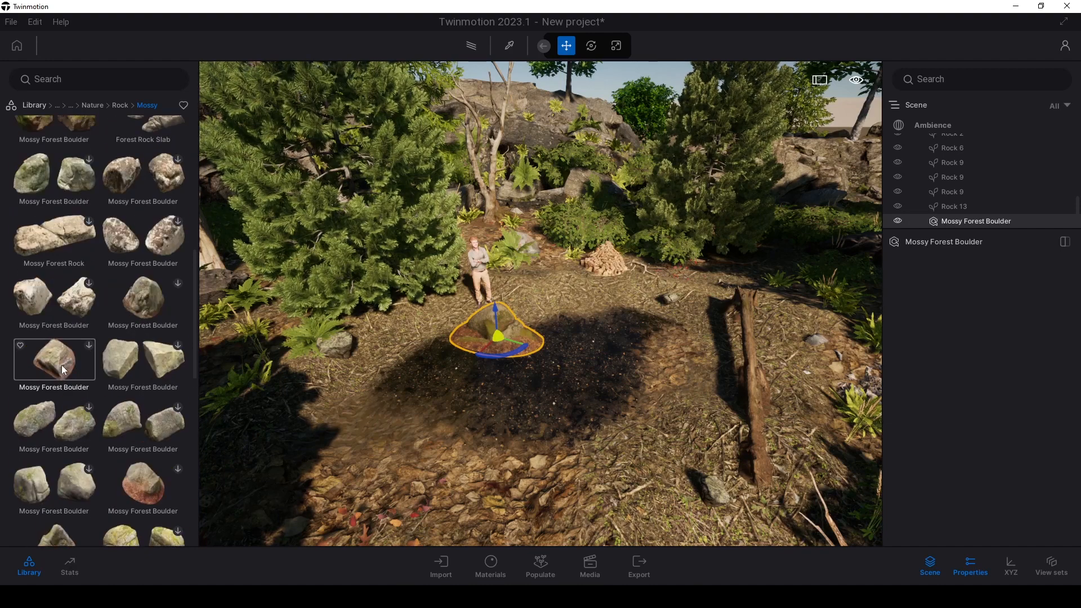
drag(63, 343, 607, 361)
scroll(161, 248, up, 2)
drag(158, 252, 505, 408)
scroll(92, 258, up, 1)
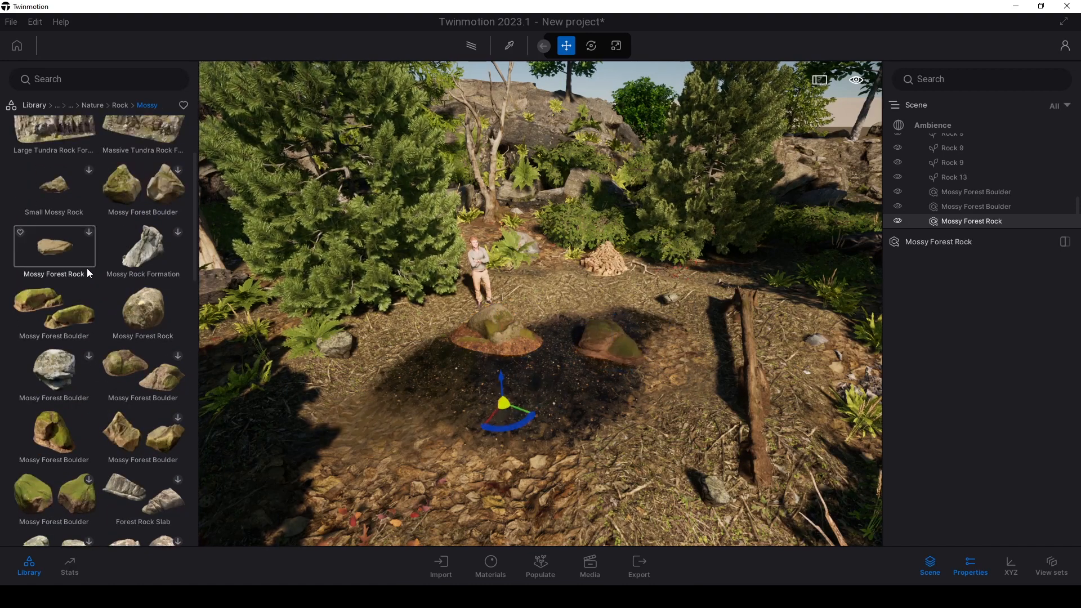
drag(72, 320, 416, 376)
scroll(123, 293, up, 2)
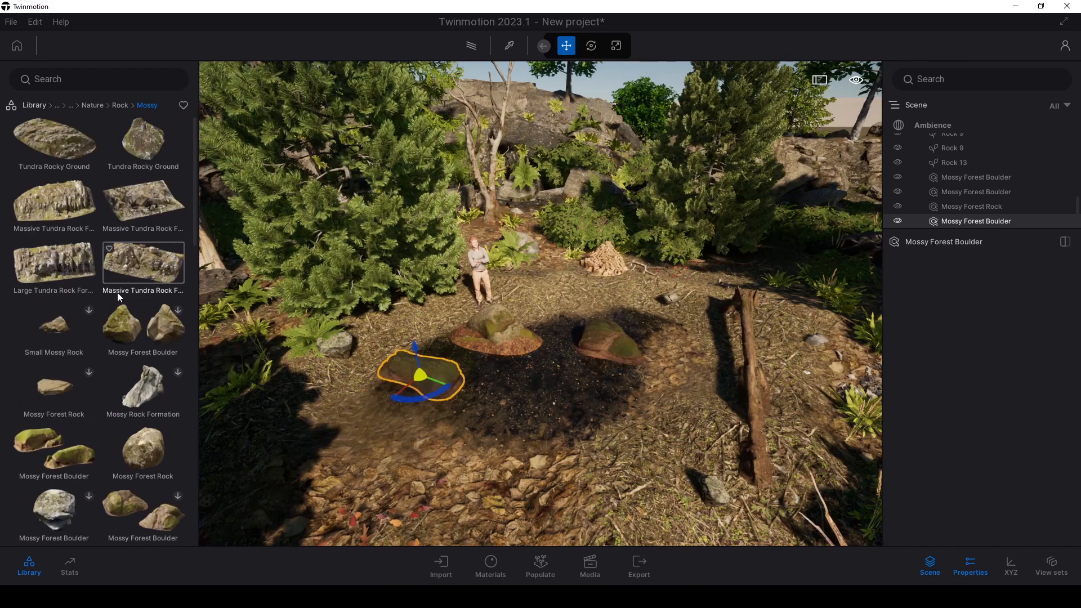
Step: Reposition the Mossy Forest Boulders at the far side of the pool so they sit partly sunk into the bank
right_drag(614, 343, 574, 392)
click(571, 401)
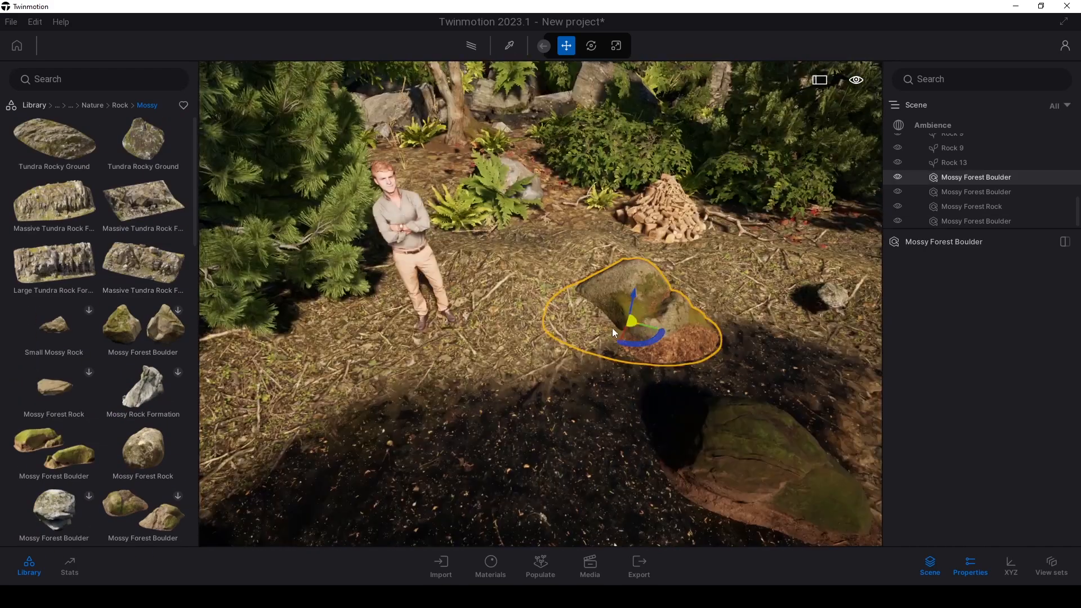
mouse_move(630, 332)
mouse_down()
mouse_move(626, 350)
mouse_move(692, 329)
mouse_move(660, 341)
mouse_move(634, 332)
mouse_up()
key(s)
right_drag(635, 331, 631, 347)
click(631, 347)
drag(624, 356, 451, 286)
Step: Delete the standing human figure from the far side of the pool
right_drag(451, 286, 457, 227)
click(447, 159)
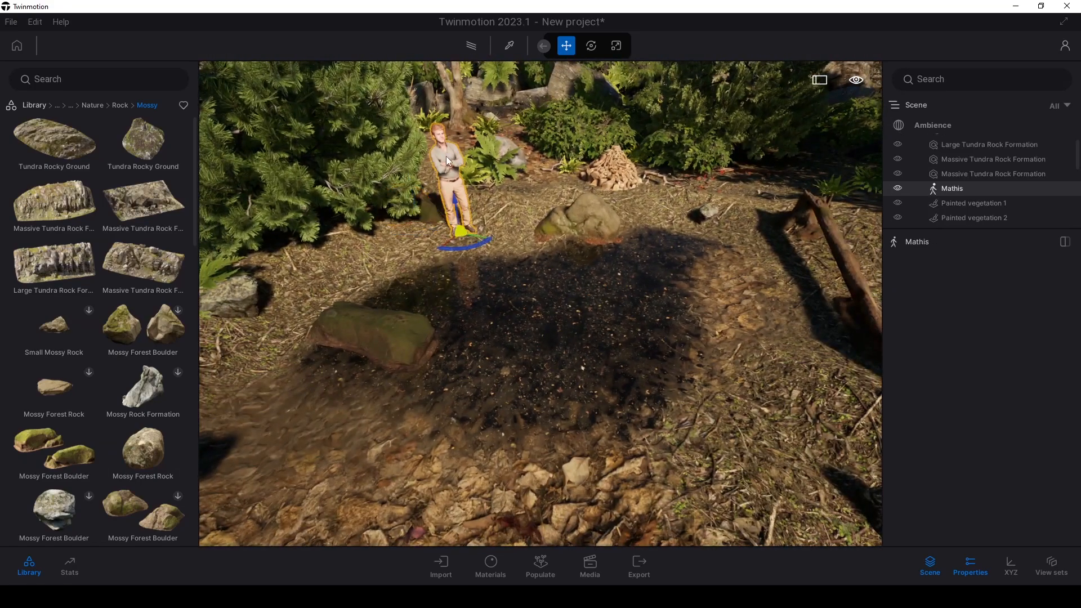
key(Delete)
Step: Delete the flat Mossy Forest Boulder lying at the edge of the pool
click(374, 337)
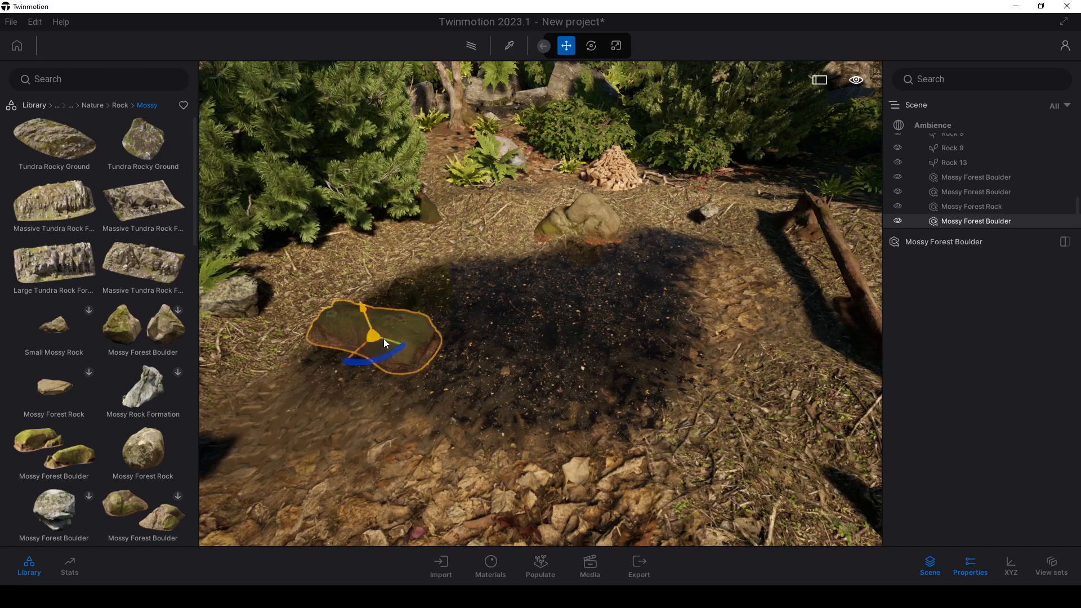
drag(377, 356, 398, 300)
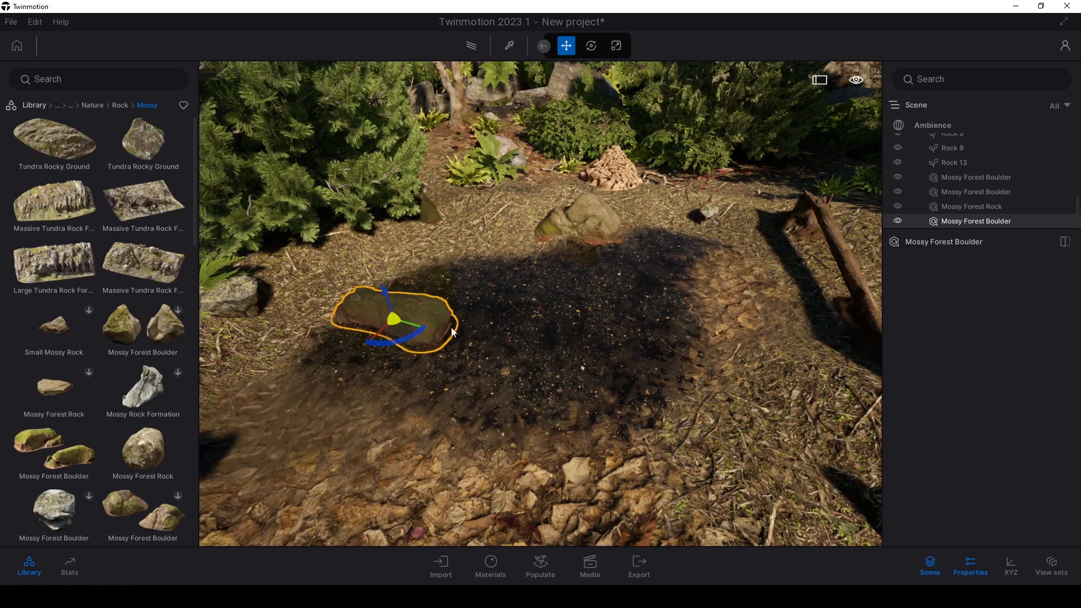
mouse_move(491, 339)
right_down()
mouse_move(482, 339)
mouse_move(492, 339)
right_up()
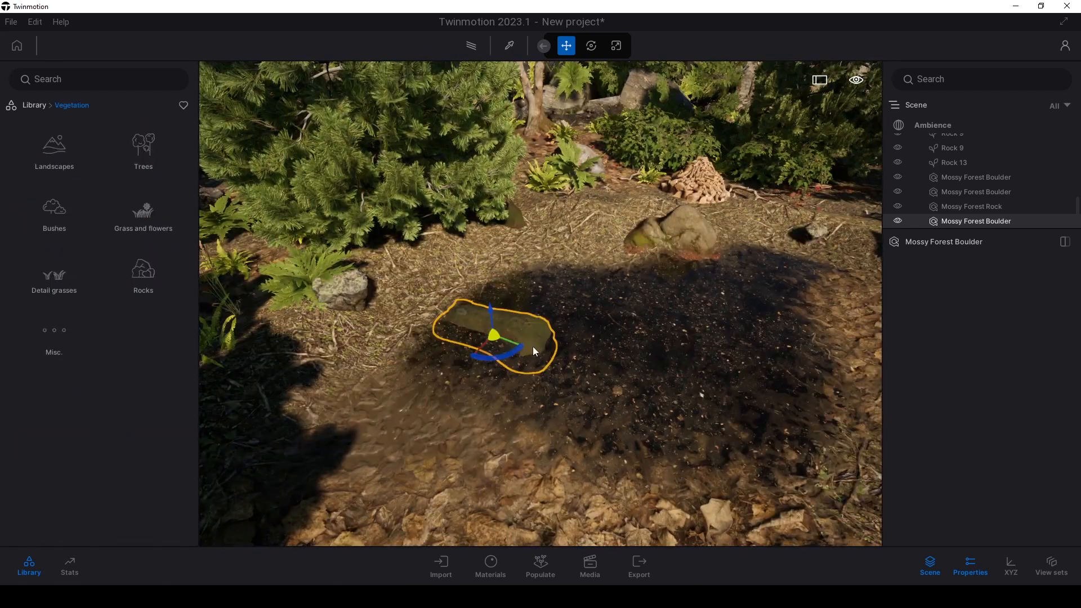
key(Delete)
right_drag(531, 344, 459, 328)
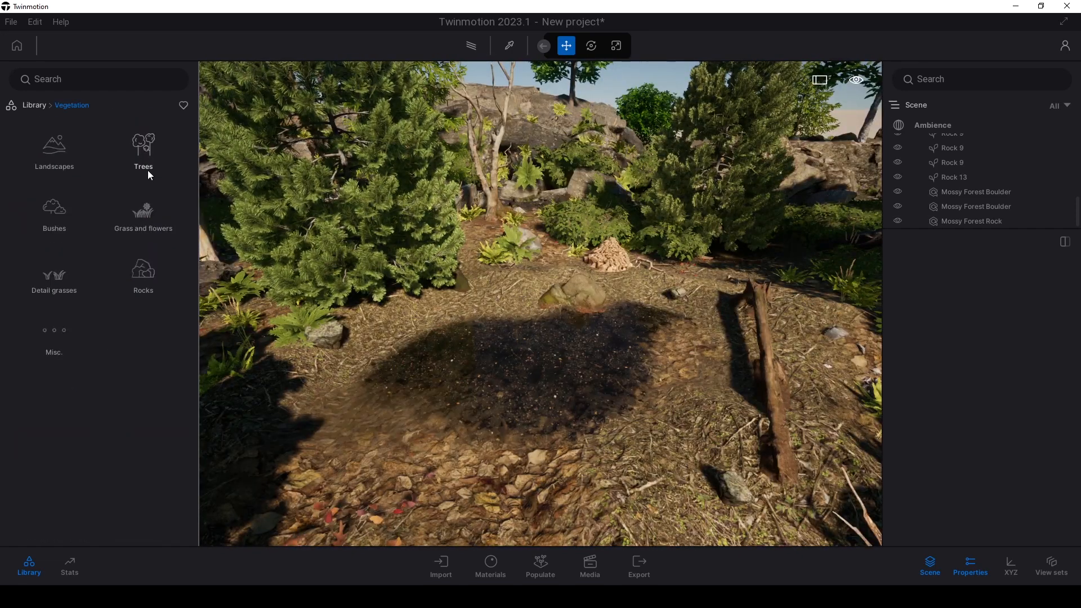
Step: Open the forest shrub collection of the Megascans 3D plants and inspect the available shrub sets
click(31, 109)
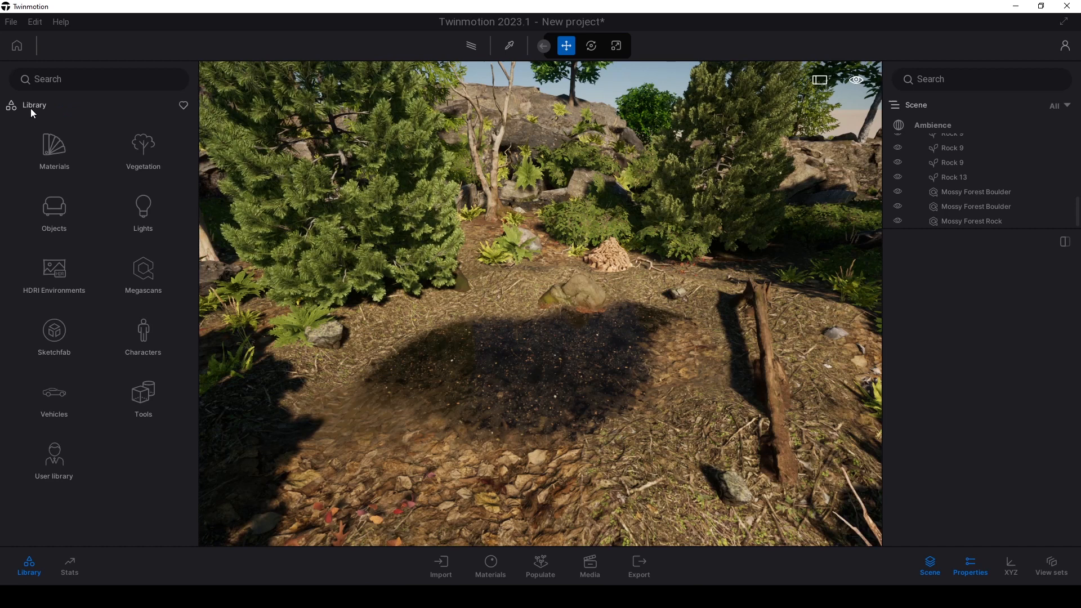
click(145, 269)
click(138, 154)
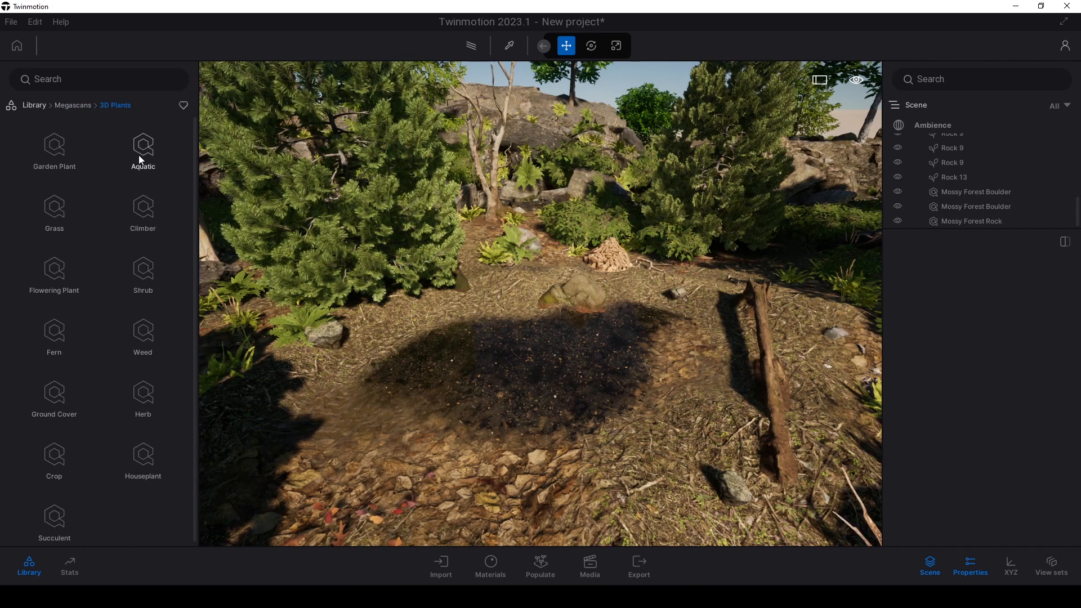
click(144, 273)
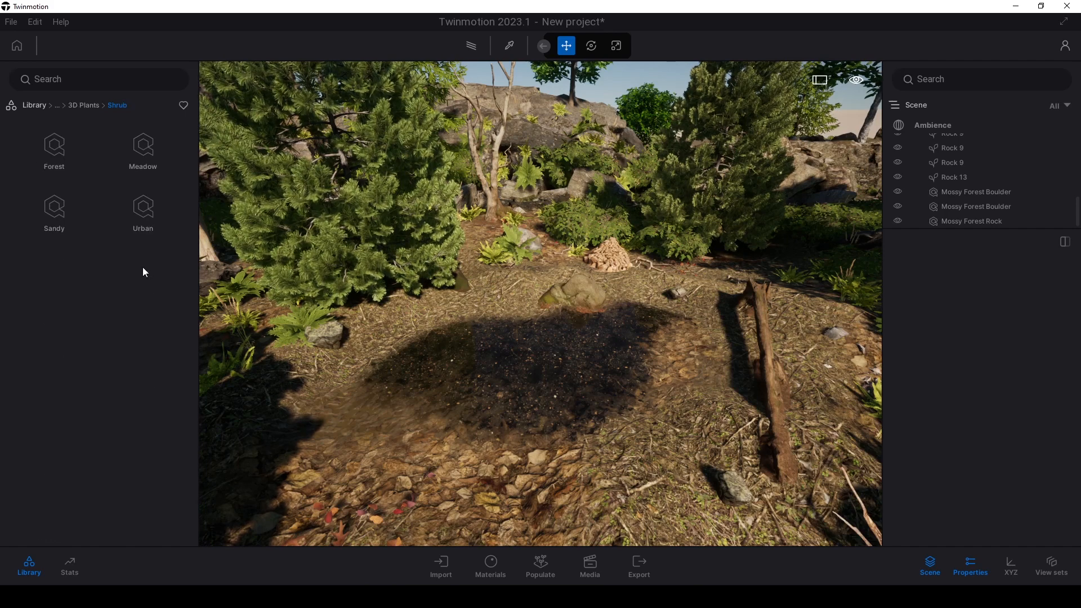
click(60, 156)
click(62, 163)
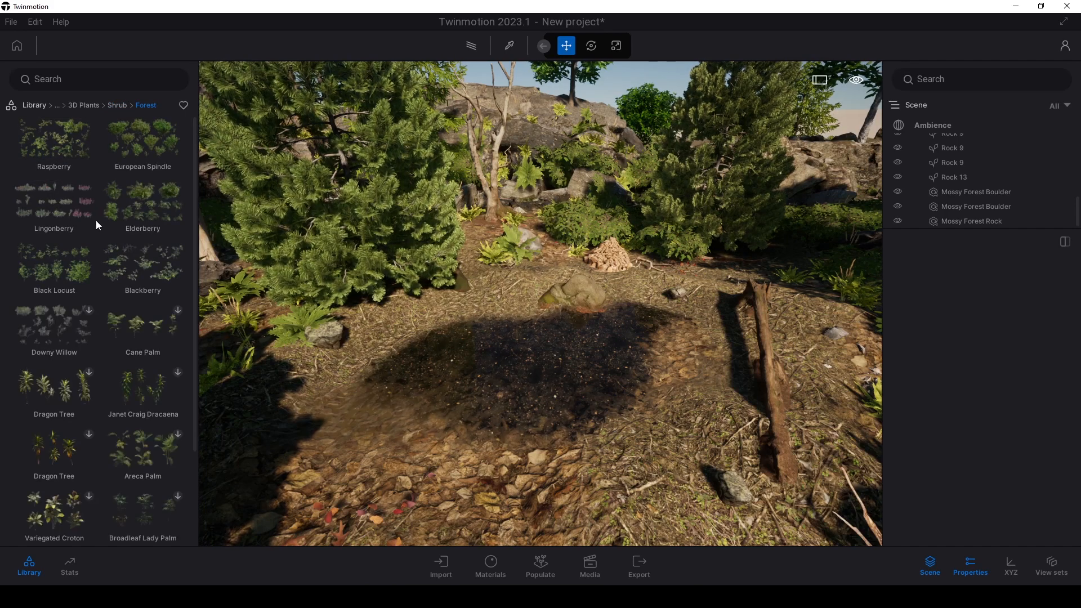
click(148, 163)
click(59, 154)
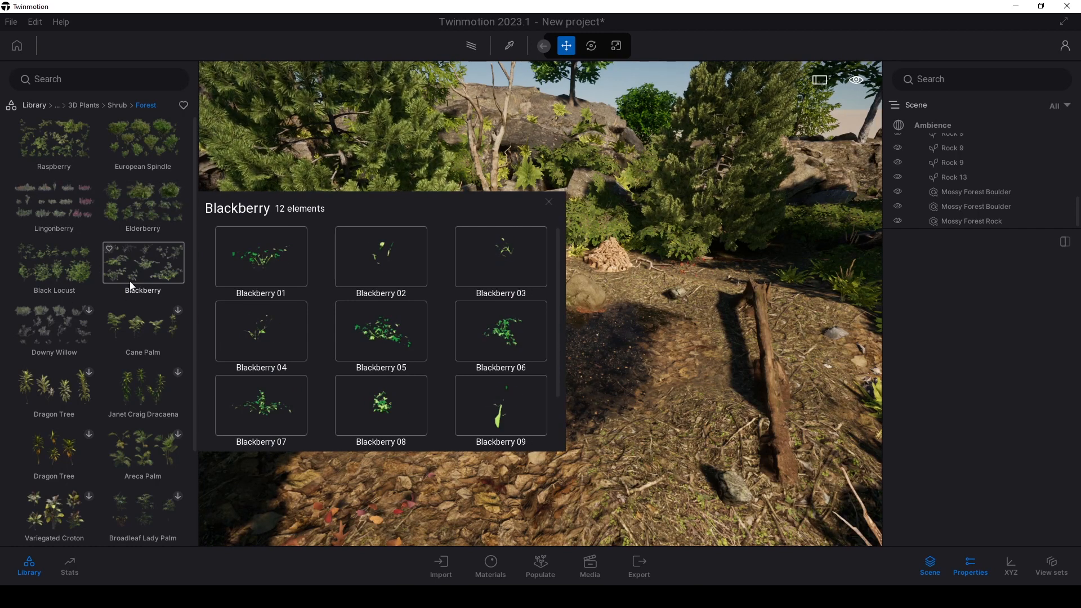
Step: Place the Raspberry, European Spindle, Lingonberry and Elderberry shrub sets in and around the pool
drag(54, 141, 564, 339)
scroll(563, 339, up, 2)
drag(502, 325, 894, 221)
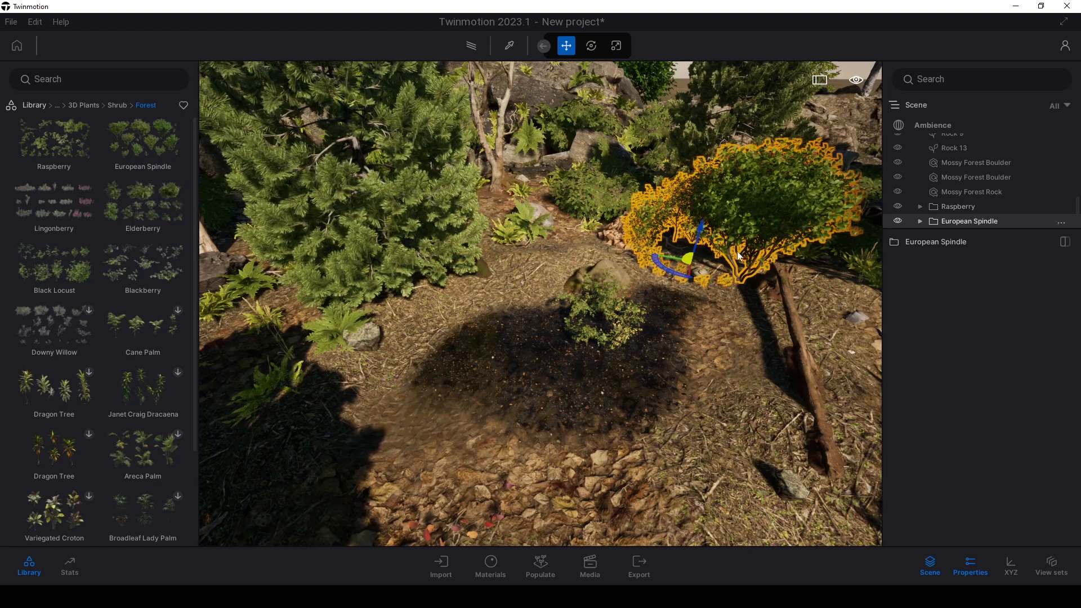
drag(678, 273, 701, 258)
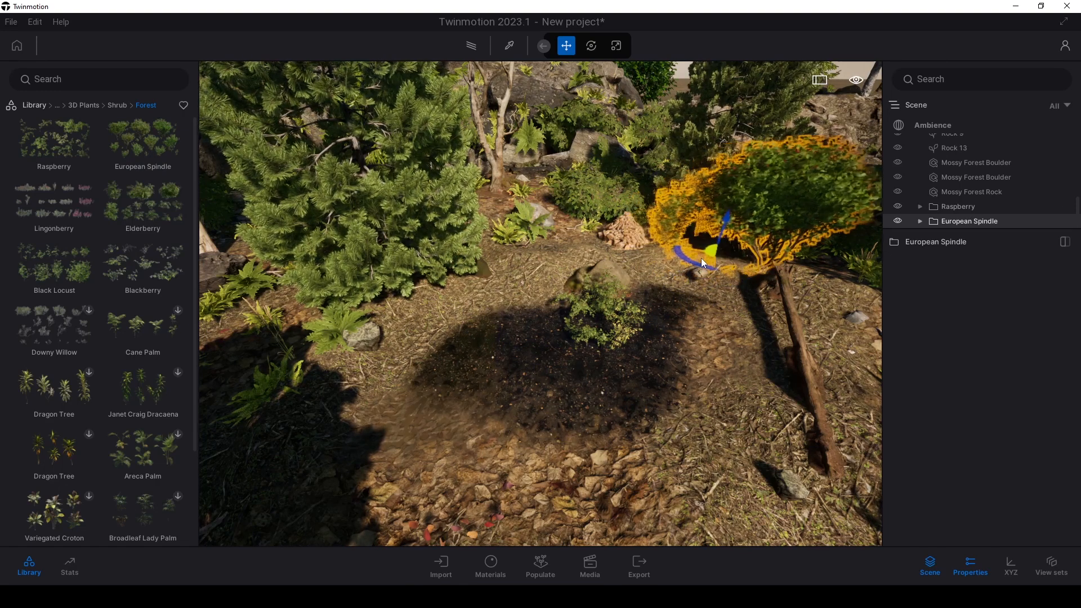
drag(471, 357, 467, 355)
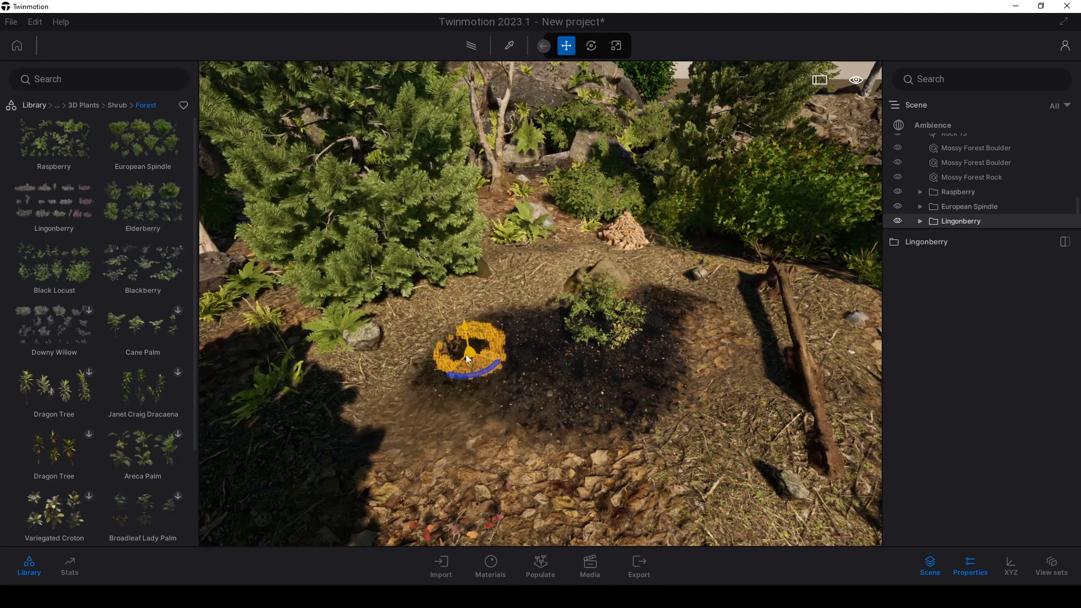
drag(143, 206, 663, 364)
key(e)
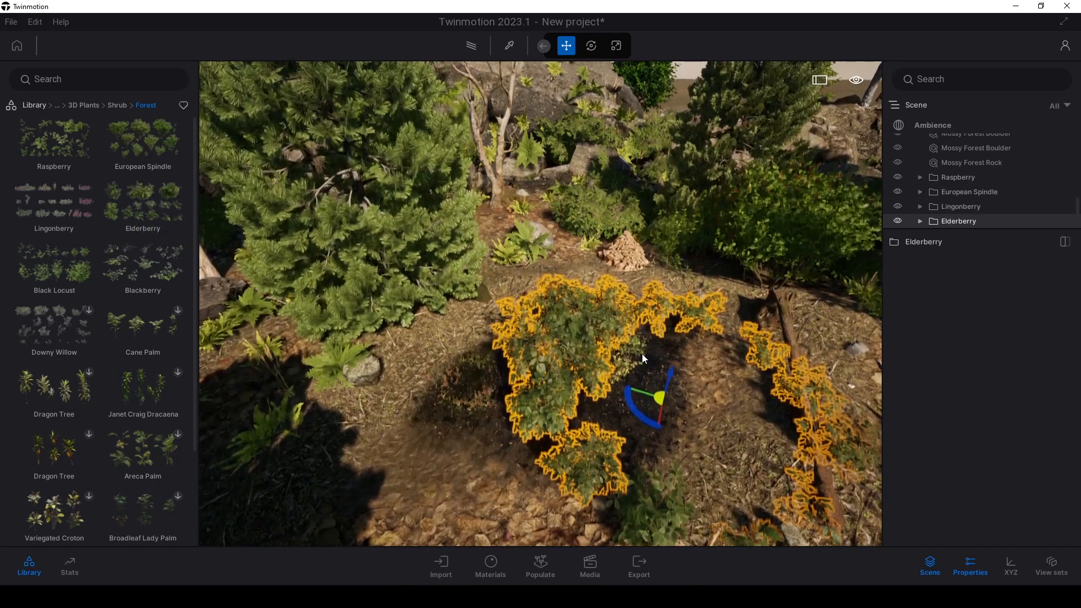
right_drag(642, 353, 800, 289)
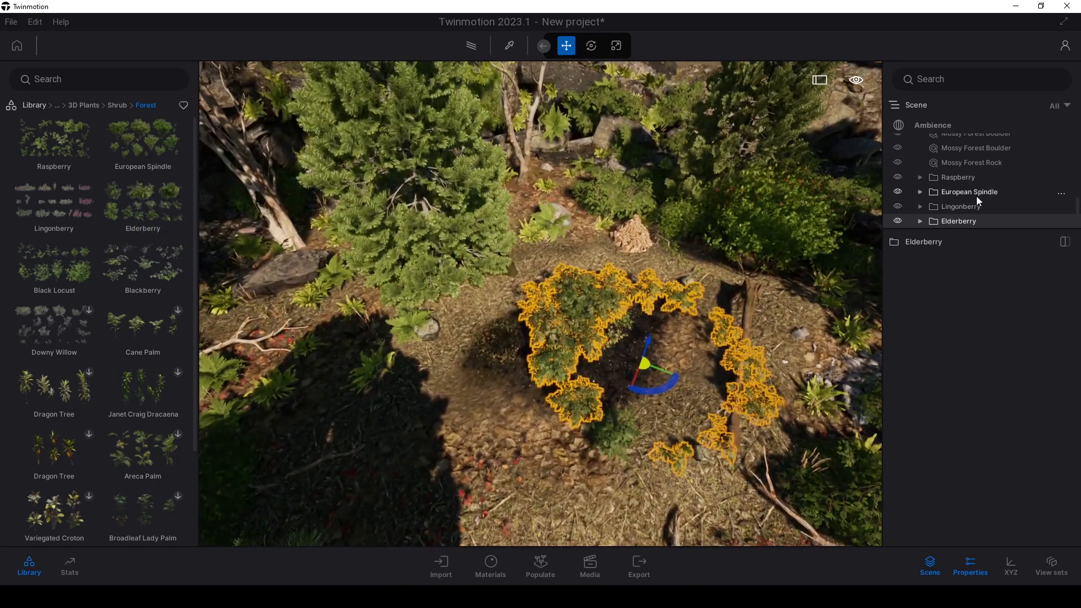
Step: Expand the Elderberry group and move Elderberry 01 beside the wood pile behind the pool
click(921, 220)
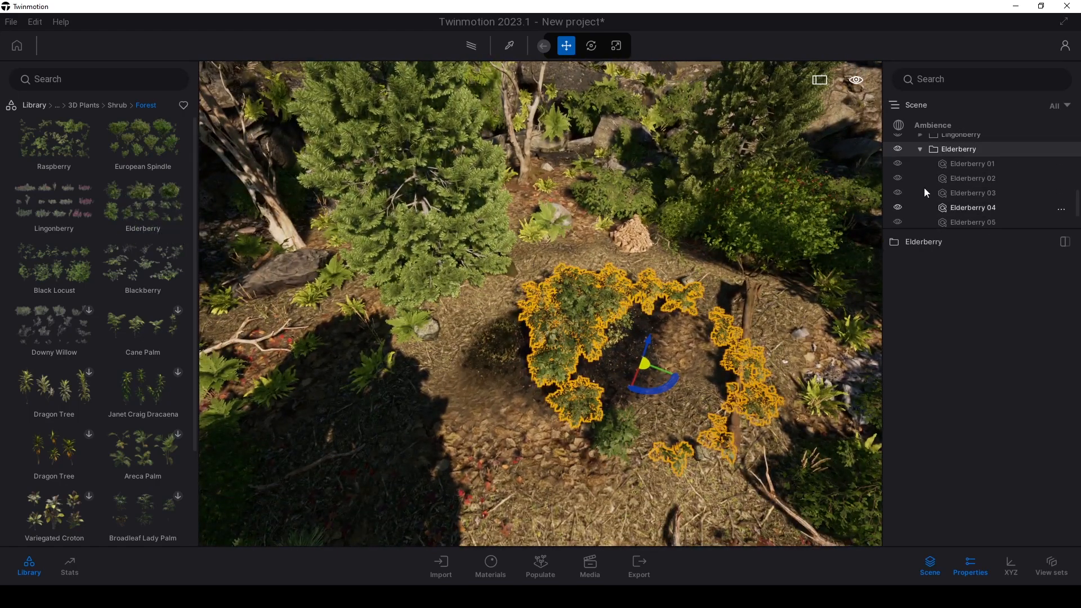
click(971, 164)
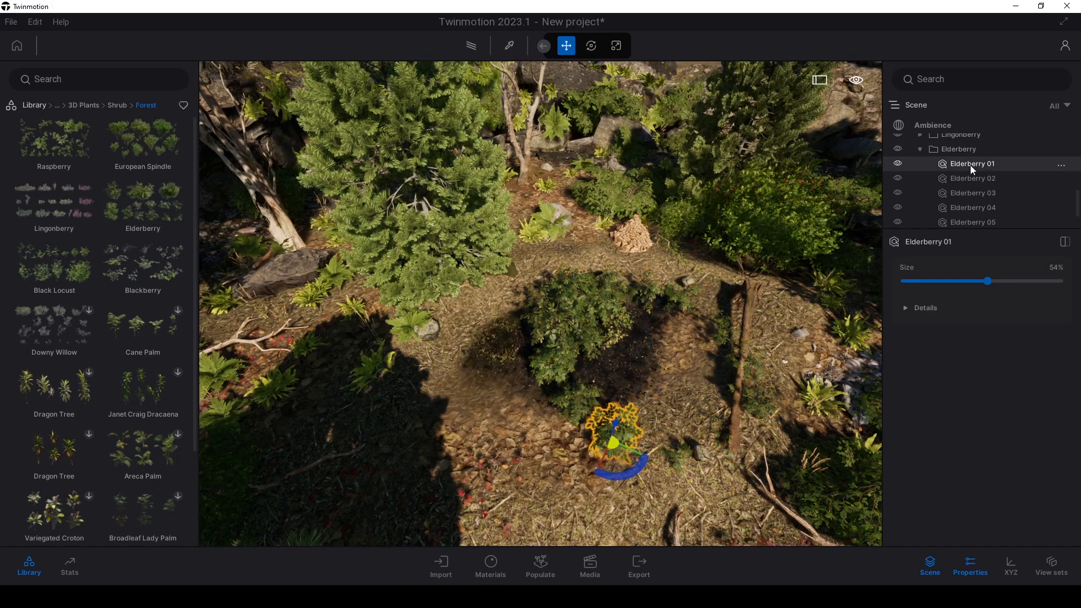
scroll(582, 252, up, 2)
scroll(582, 252, up, 5)
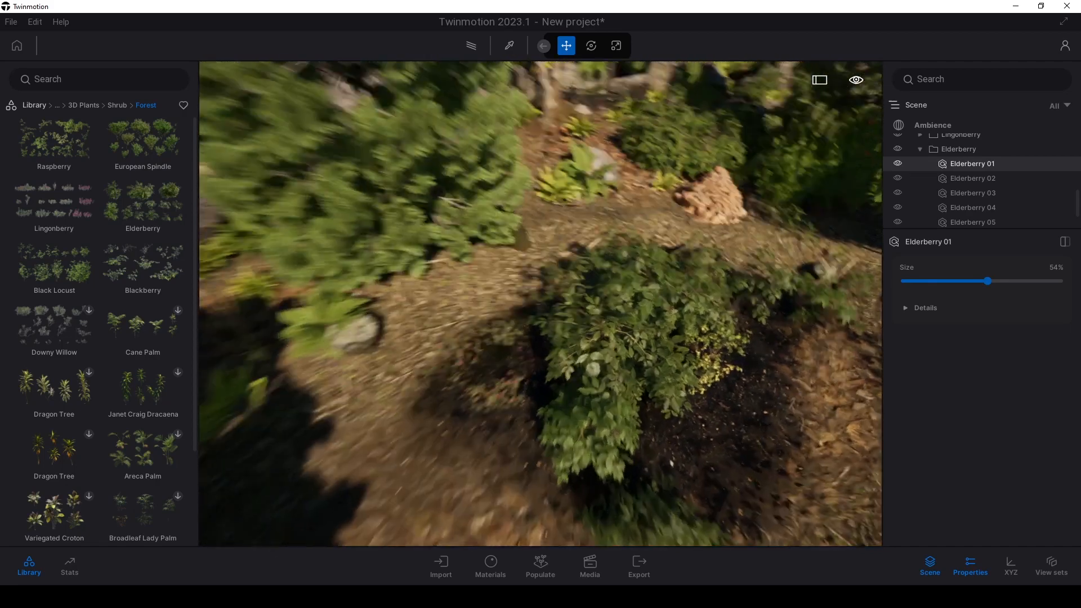
right_drag(582, 252, 561, 256)
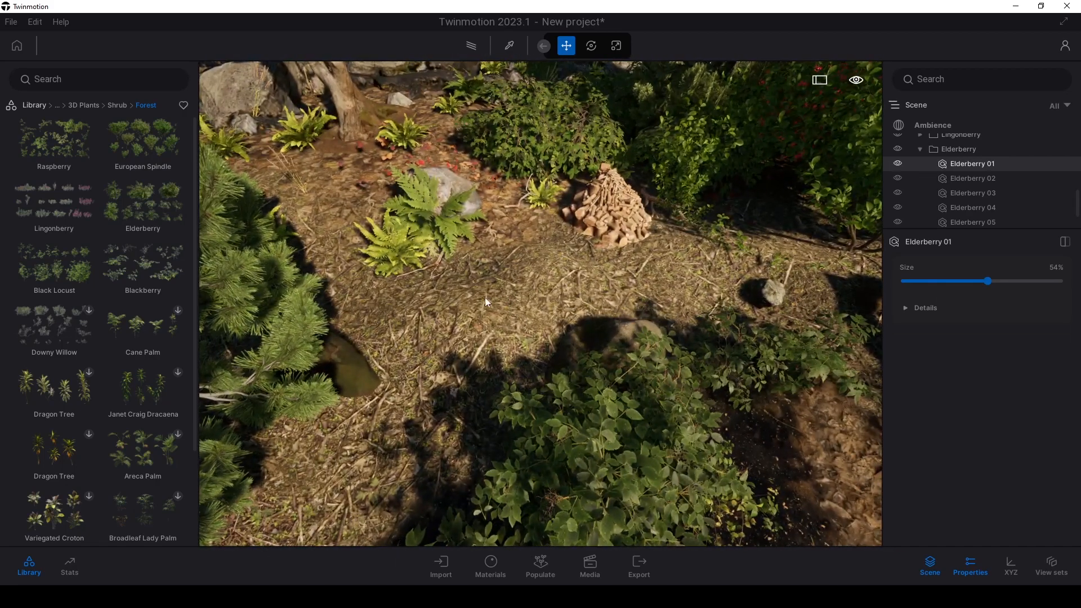
drag(544, 314, 691, 260)
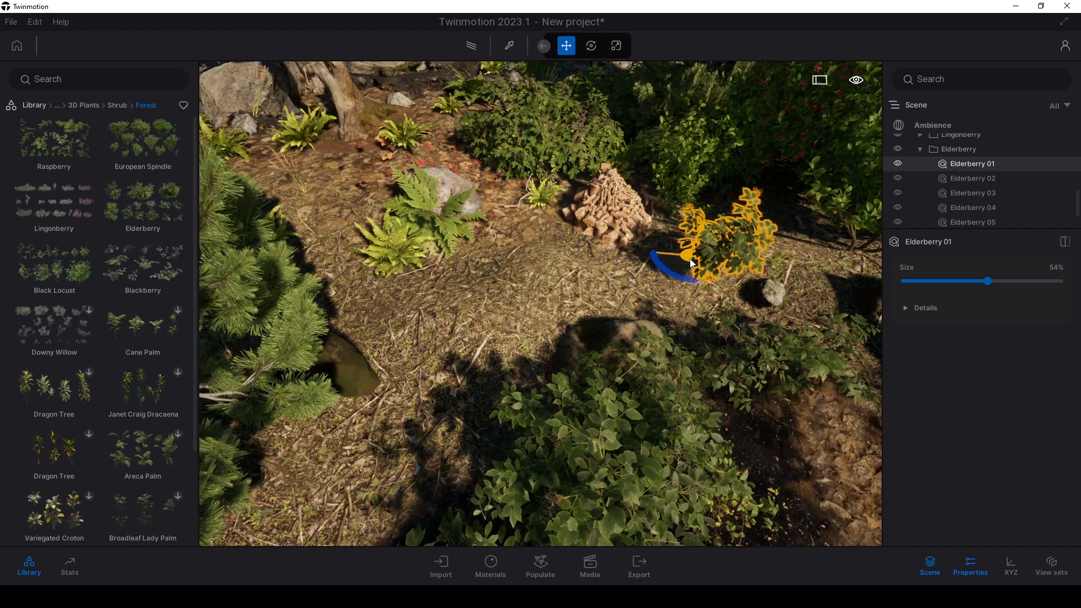
Step: Move Elderberry 02 near the ferns behind the pool and spread Elderberry 03 and 04 along the bank
double_click(998, 179)
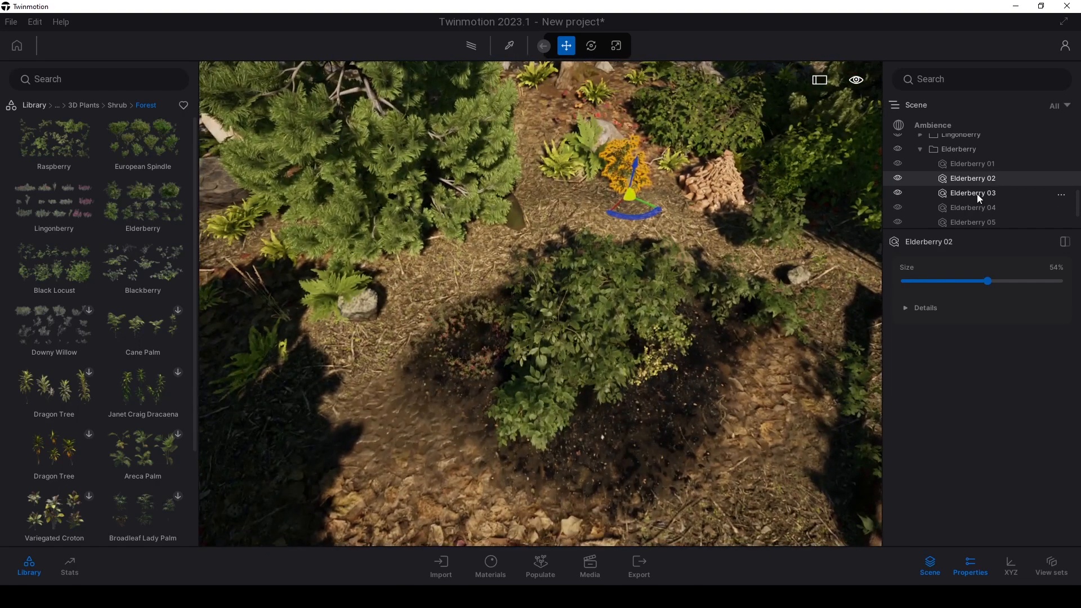
click(977, 195)
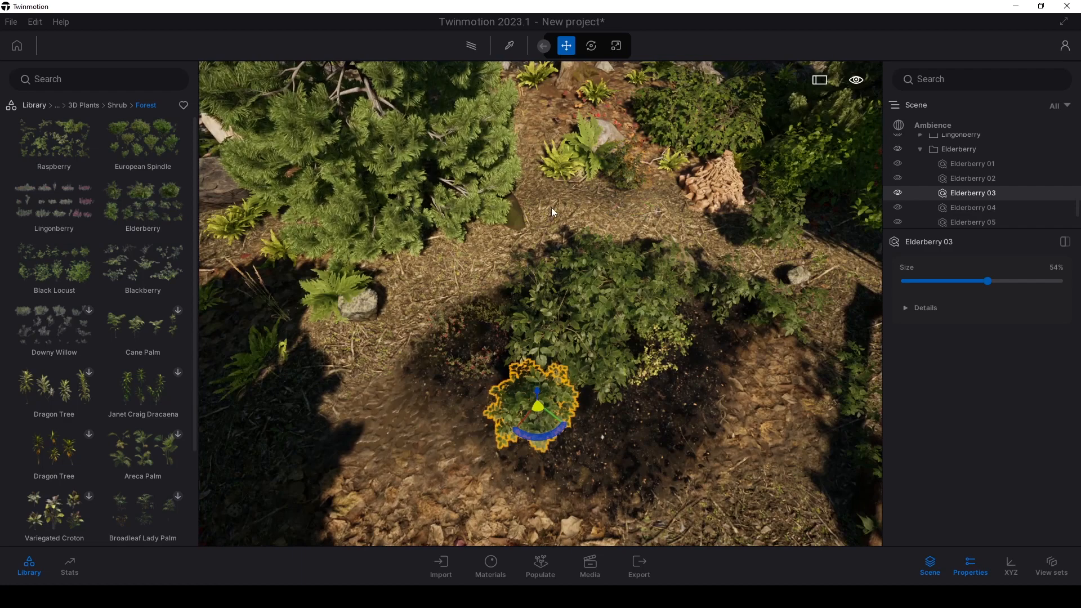
drag(535, 407, 531, 213)
click(960, 209)
drag(558, 345, 437, 266)
scroll(664, 251, down, 3)
Step: Distribute the remaining Elderberry plants, up to Elderberry 13, around the banks of the pool
click(968, 223)
drag(603, 269, 686, 358)
scroll(958, 223, down, 2)
click(972, 194)
click(980, 193)
click(985, 207)
drag(648, 424, 548, 233)
click(964, 222)
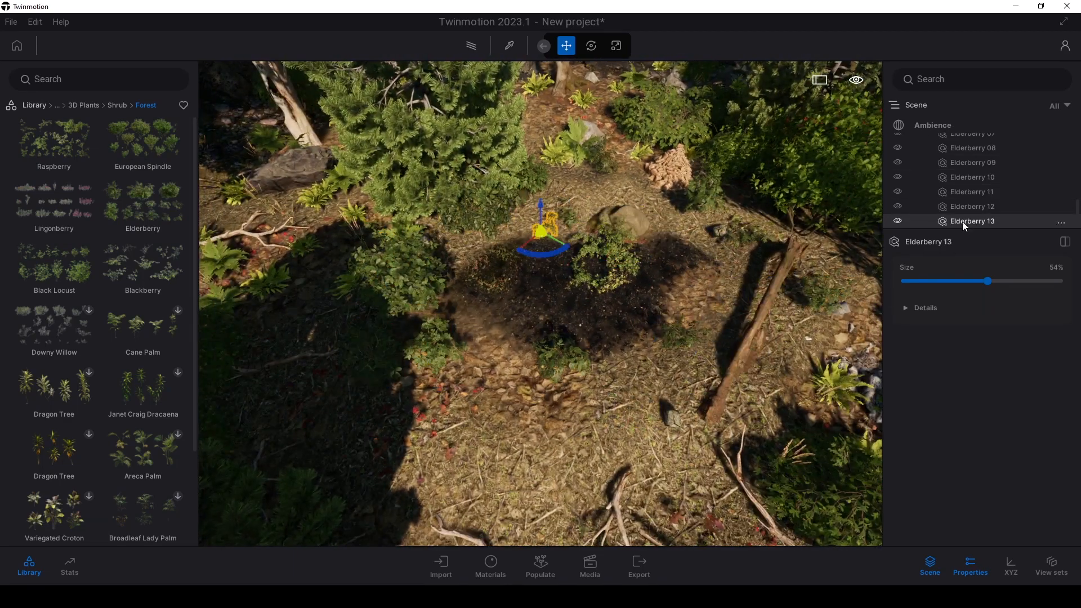
Step: Expand the Lingonberry group and spread its first plants along the edge of the pool
scroll(563, 254, up, 1)
scroll(965, 218, up, 5)
click(920, 206)
click(975, 189)
click(976, 204)
scroll(684, 237, up, 2)
click(975, 218)
scroll(992, 204, down, 1)
click(967, 208)
drag(492, 200, 429, 285)
Step: Distribute the rest of the Lingonberry plants over the ground around the pool
click(985, 165)
click(986, 179)
click(983, 193)
scroll(974, 194, down, 2)
click(974, 201)
scroll(975, 197, down, 2)
click(973, 177)
click(972, 193)
click(972, 206)
Step: Enlarge the scene list, expand the European Spindle group and spread European Spindle 01 to 05 around the pool
drag(957, 228, 958, 309)
scroll(951, 225, up, 6)
click(920, 196)
click(920, 271)
click(979, 288)
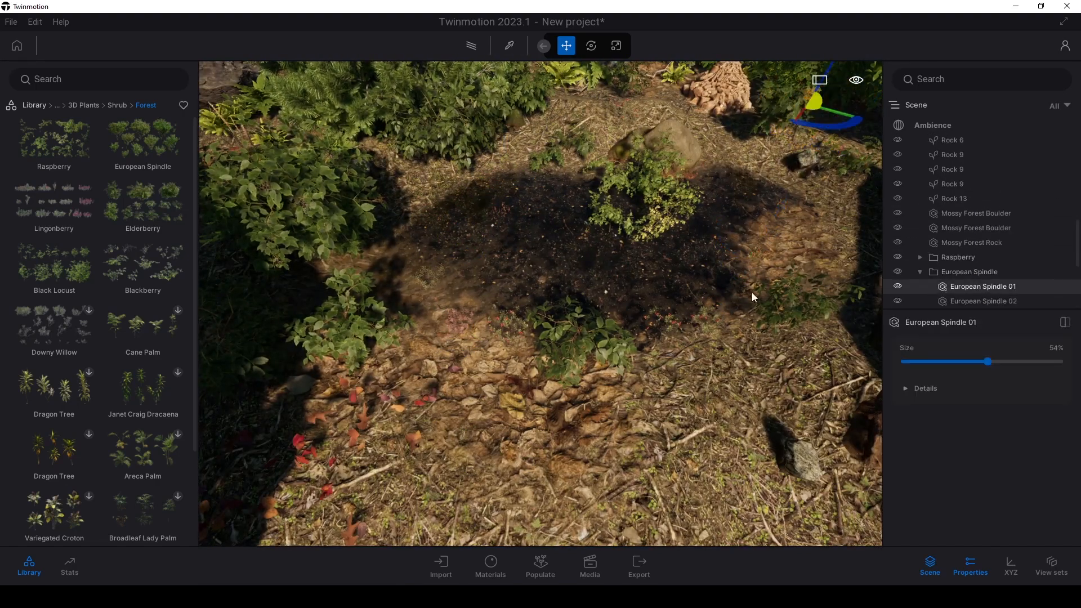
scroll(979, 276, down, 2)
click(979, 266)
drag(652, 361, 785, 215)
click(992, 261)
click(984, 291)
scroll(984, 259, down, 3)
Step: Reposition European Spindle 06 to 12 among the other vegetation around the pool
click(984, 251)
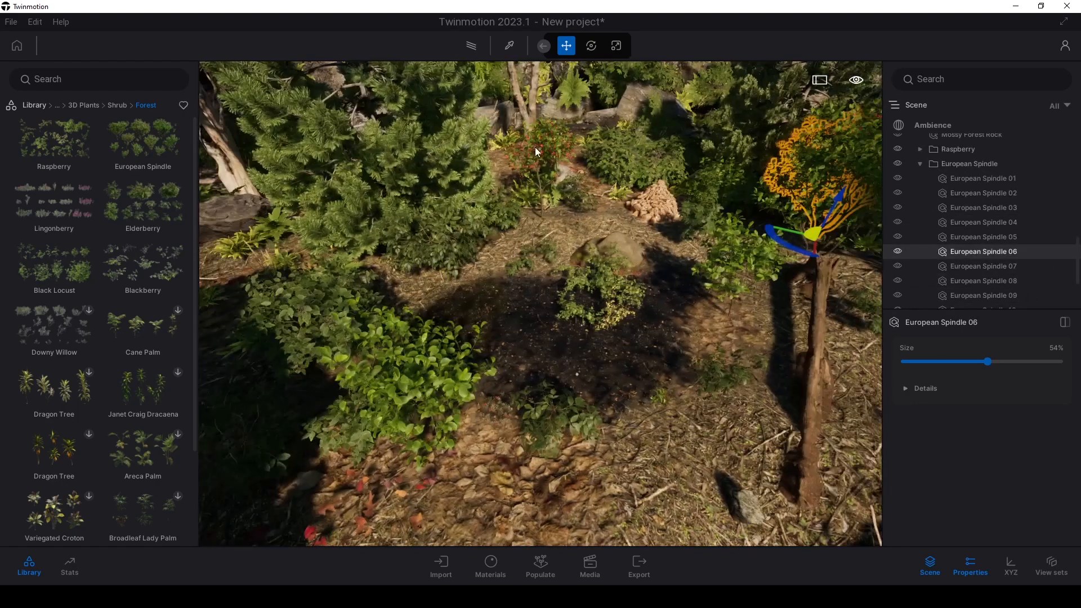
click(984, 266)
click(984, 281)
scroll(986, 276, down, 2)
click(985, 274)
click(991, 289)
scroll(992, 291, down, 1)
click(992, 288)
scroll(983, 281, down, 1)
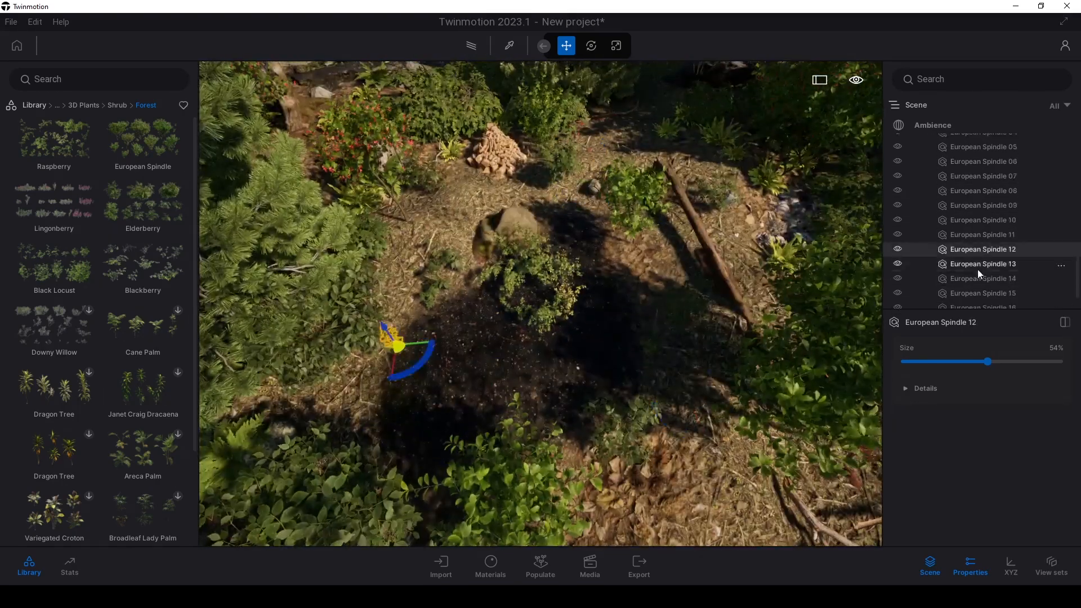
Step: Place the last European Spindle plants, from number 13 onward, around the pool's banks
click(978, 265)
click(978, 292)
scroll(977, 284, down, 2)
click(979, 272)
drag(541, 158, 349, 399)
Step: Expand the Raspberry group and spread its higher-numbered plants around the pool, working from the end of the group
scroll(946, 225, up, 5)
click(921, 221)
click(920, 257)
scroll(952, 254, down, 5)
click(972, 258)
click(972, 242)
click(961, 227)
click(972, 199)
click(972, 170)
Step: Distribute the remaining Raspberry plants, down to Raspberry 01, around the pool
scroll(952, 214, up, 2)
click(957, 194)
right_drag(541, 304, 619, 315)
click(951, 179)
click(952, 164)
click(952, 150)
scroll(951, 169, up, 2)
click(958, 193)
right_drag(546, 300, 788, 304)
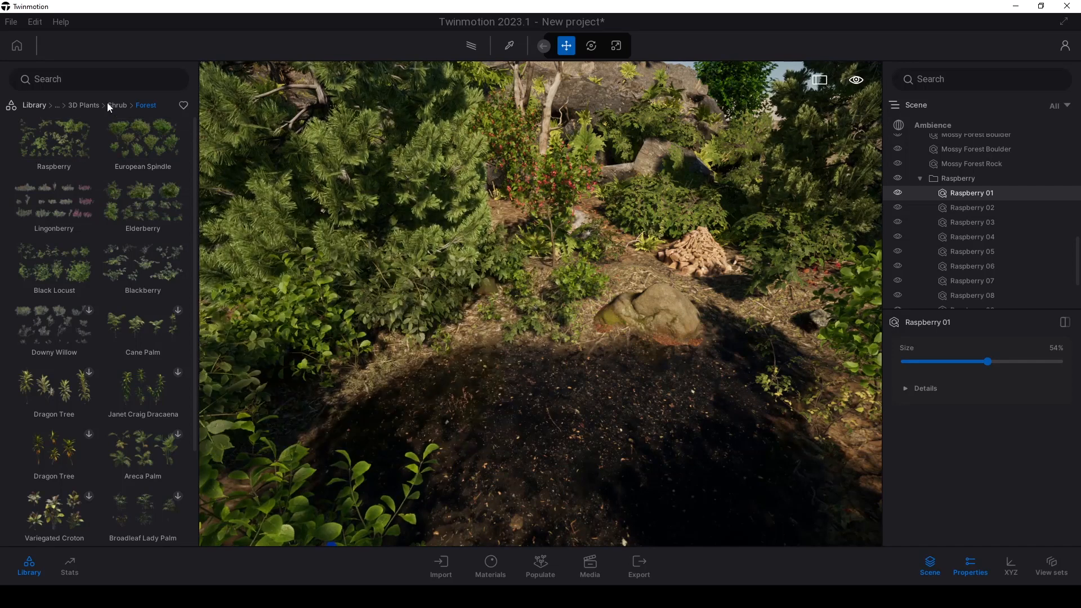
Step: Place the Yellow Archangel set from the Megascans ground cover plants in the pool and expand its group
click(110, 105)
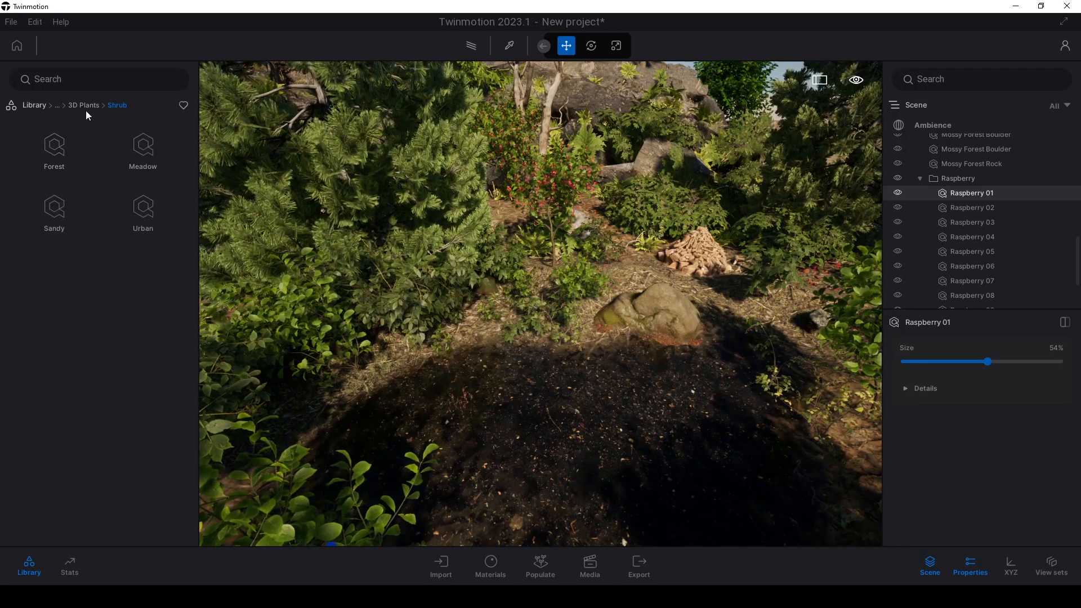
click(86, 107)
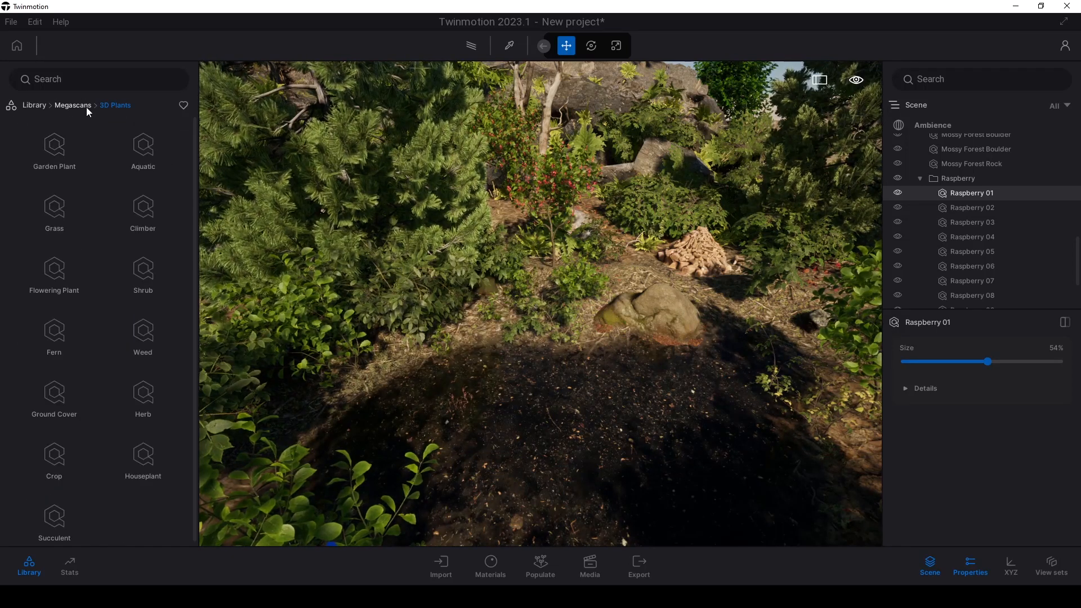
click(54, 397)
mouse_move(42, 166)
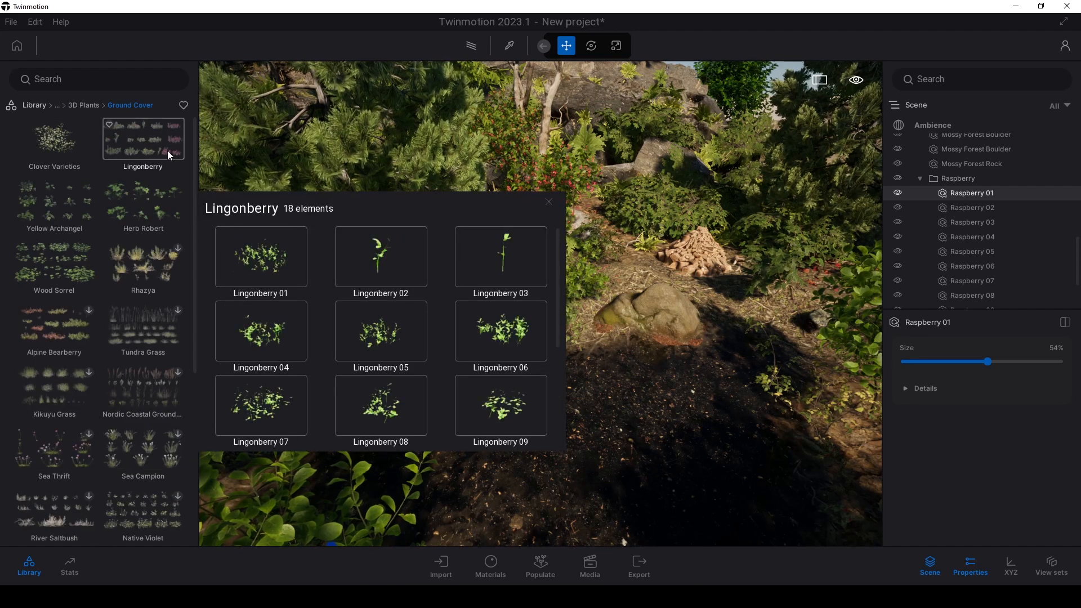
mouse_move(58, 216)
drag(62, 215, 671, 392)
mouse_move(140, 215)
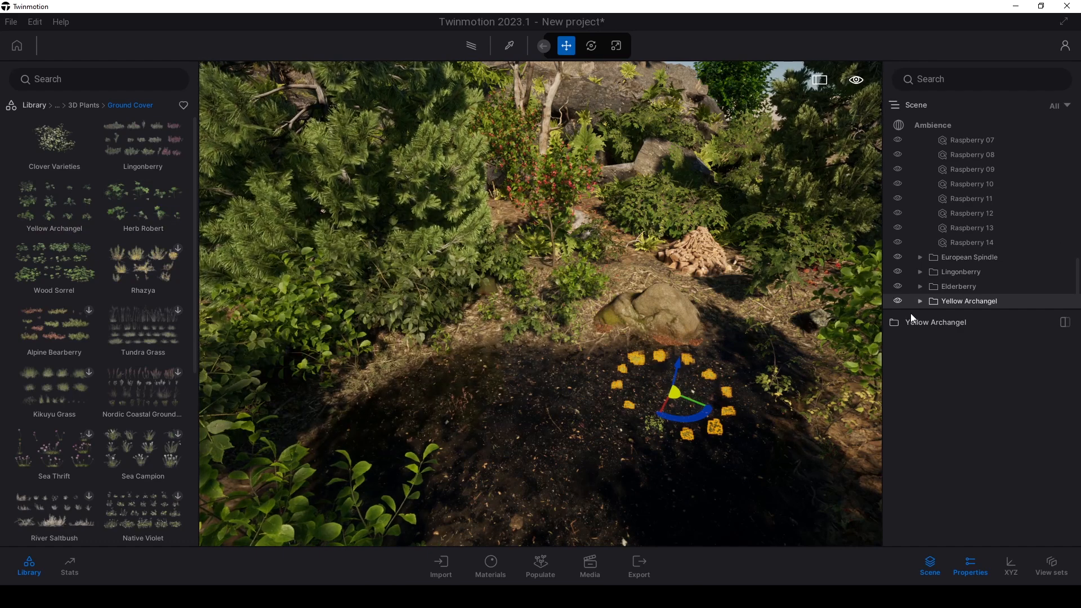
click(920, 301)
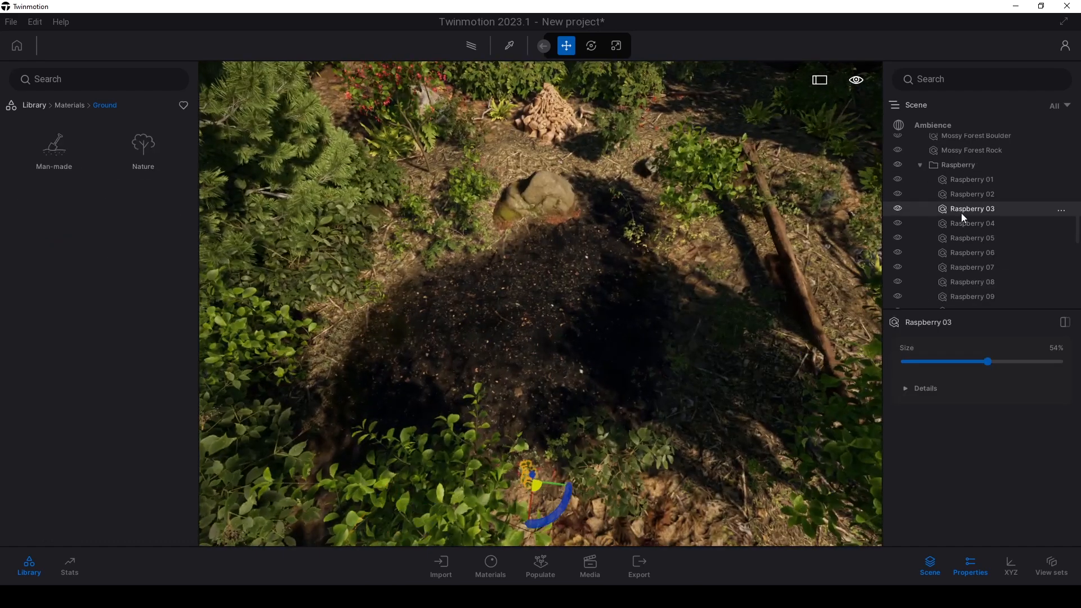
Step: Create four copies of Raspberry 14 and place them around the banks of the pool
click(970, 283)
scroll(974, 288, down, 1)
click(975, 280)
click(975, 294)
click(434, 181)
click(952, 244)
click(931, 262)
click(931, 271)
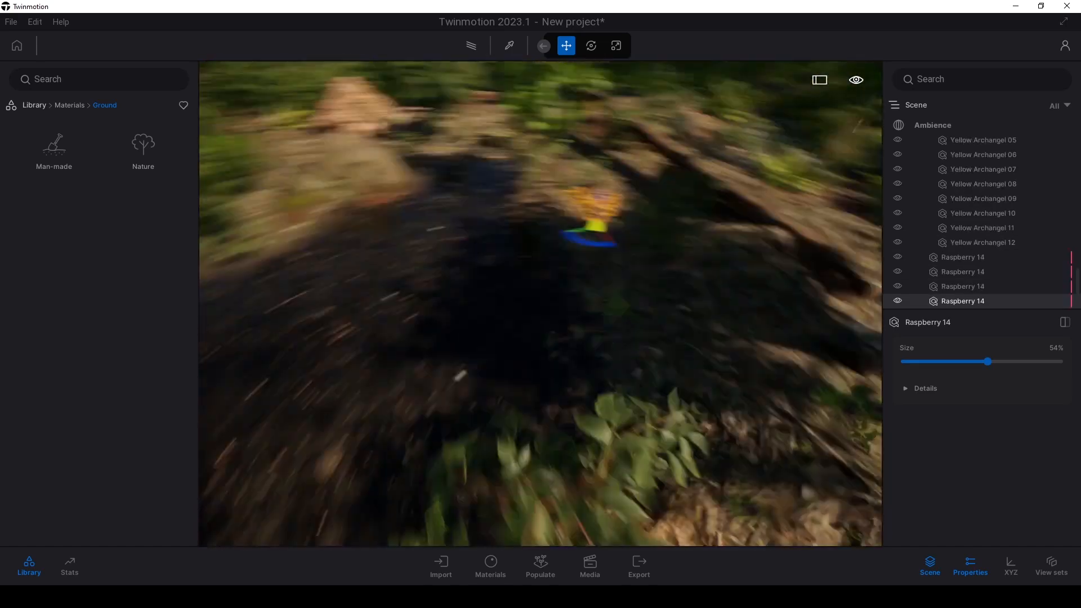
right_drag(693, 293, 610, 281)
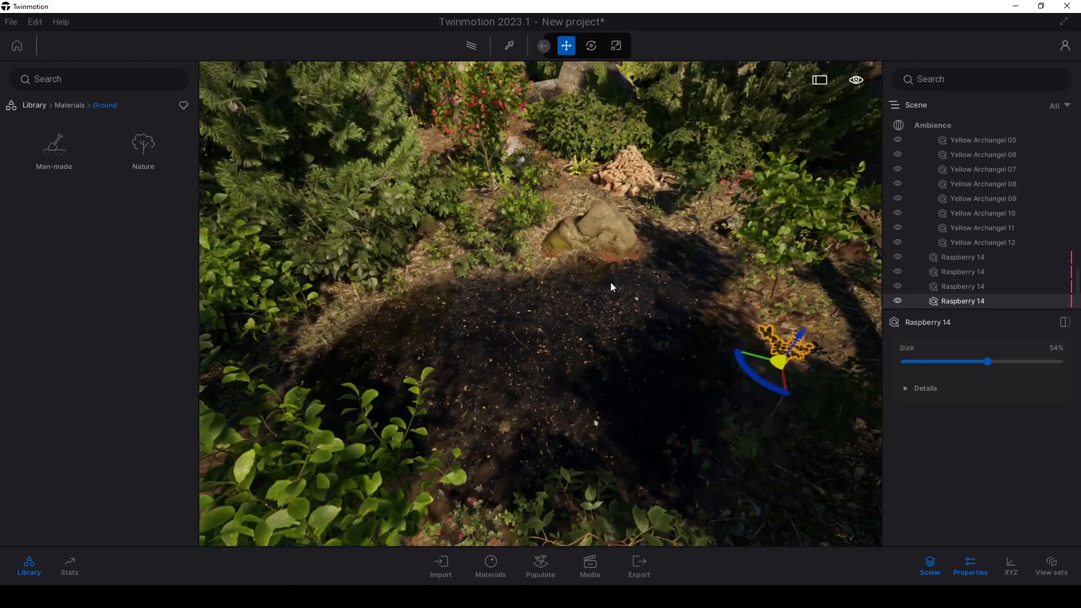
scroll(656, 309, up, 2)
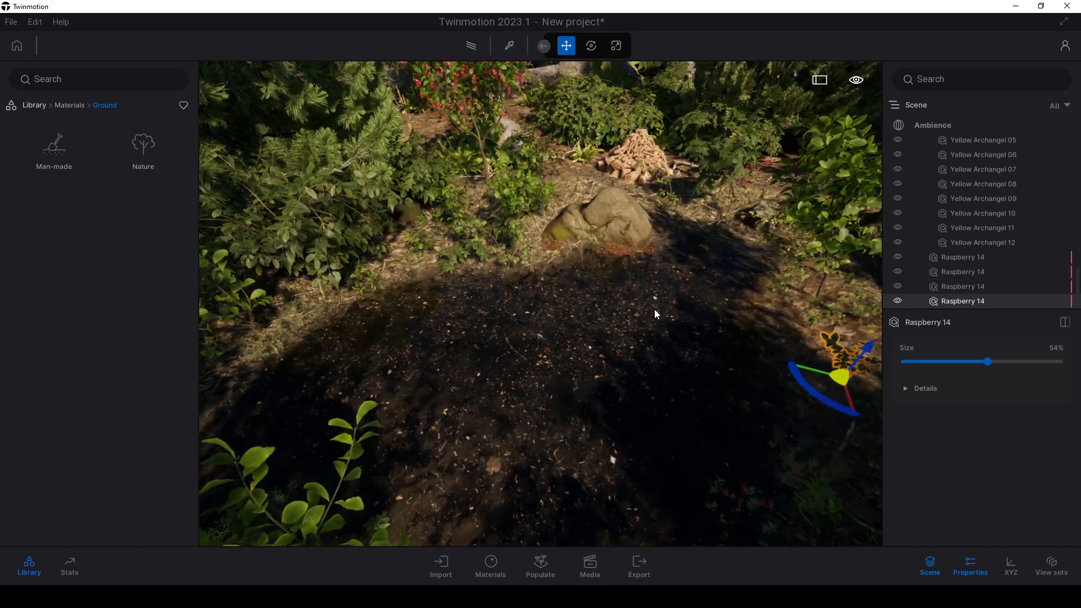
Step: Open the Mushroom category of the Megascans nature 3D assets in the library
click(68, 106)
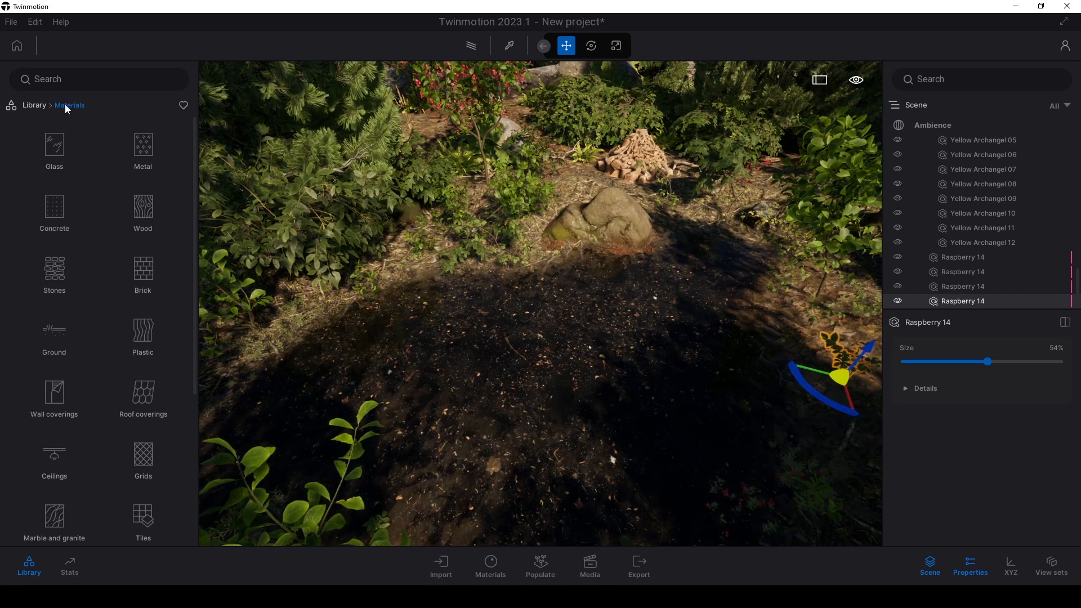
click(40, 105)
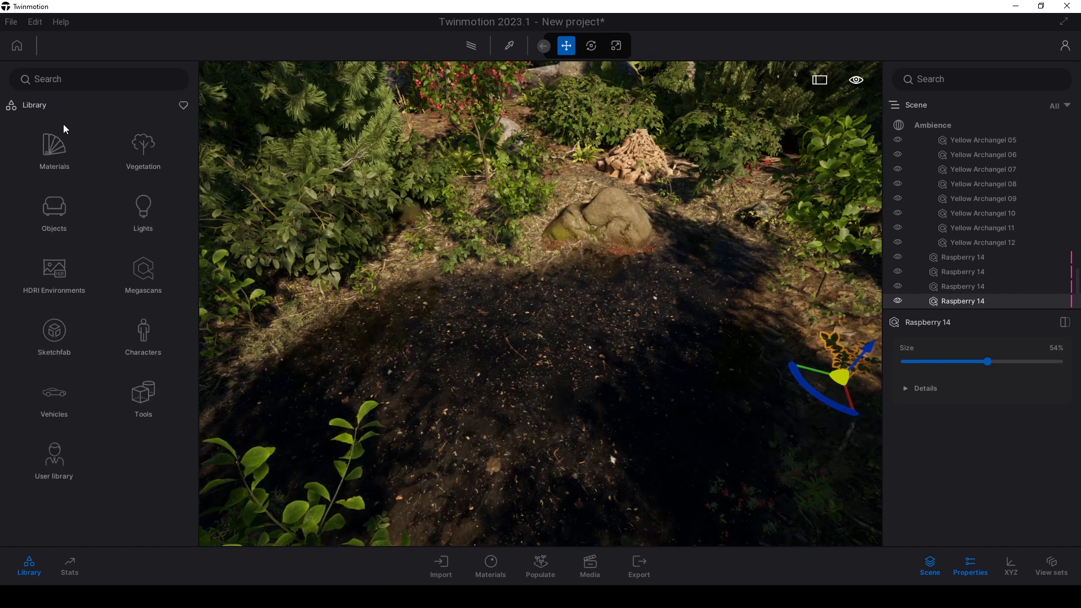
click(142, 288)
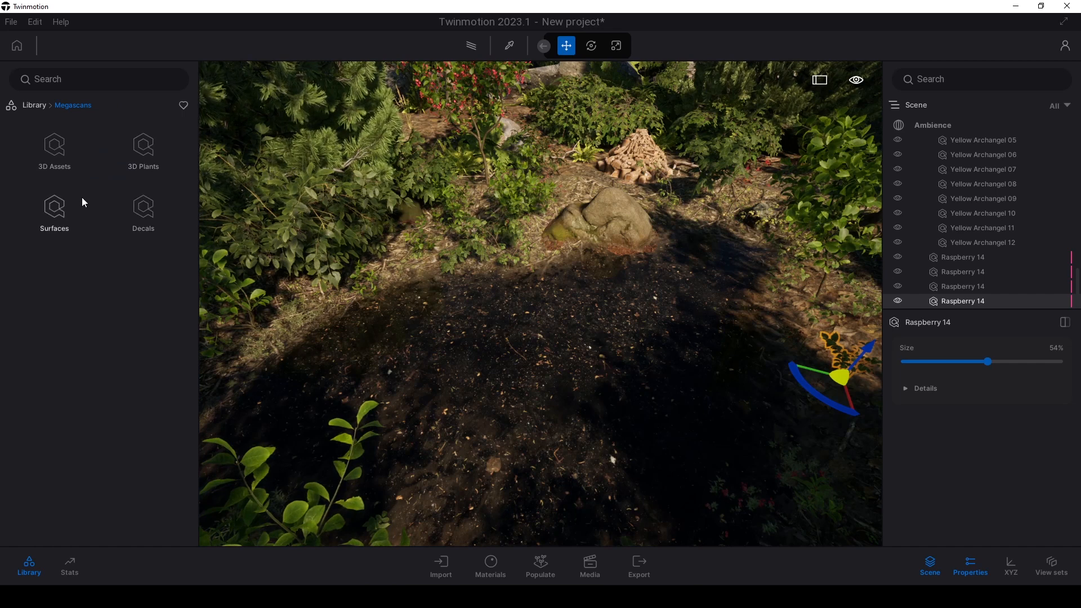
click(51, 151)
click(128, 297)
click(145, 210)
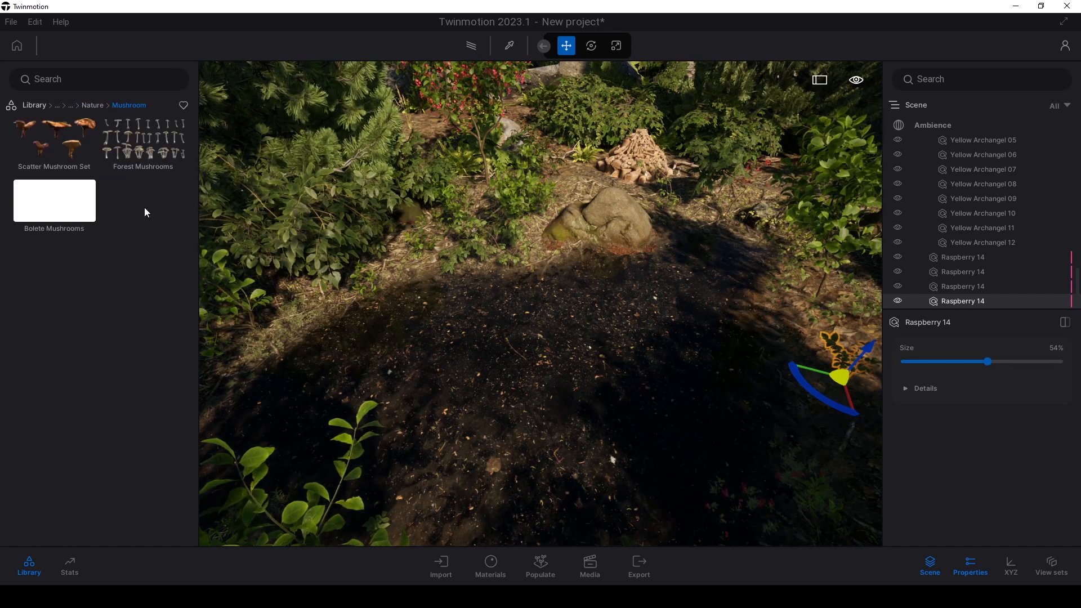
Step: Get the Bolete Mushrooms set and place it together with the Scatter Mushroom Set in the pool
click(51, 205)
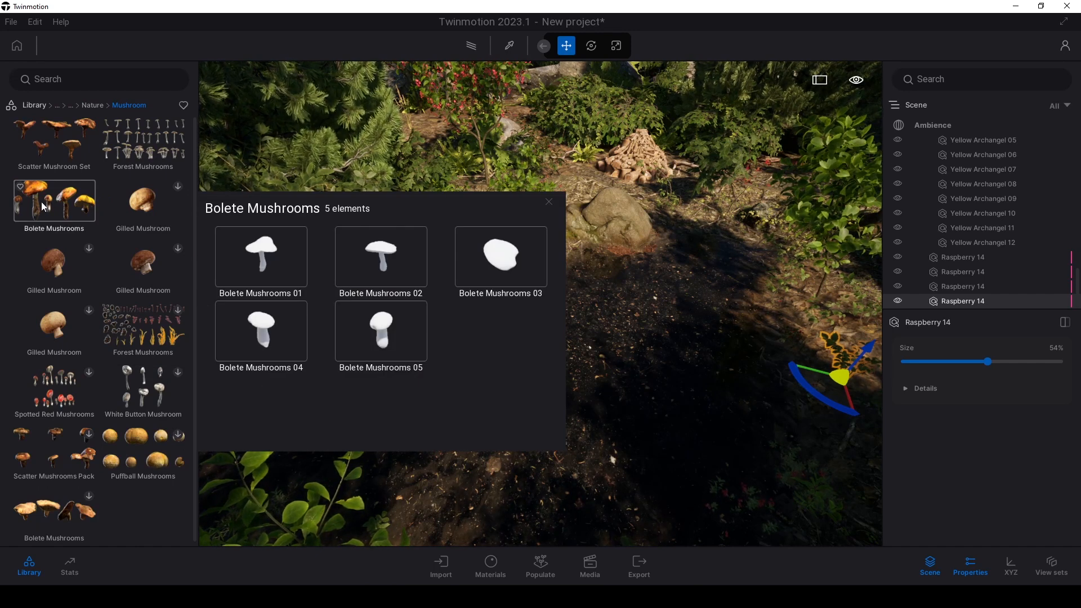
click(42, 202)
click(43, 194)
click(46, 141)
click(48, 193)
drag(47, 194, 574, 320)
key(w)
drag(54, 138, 472, 329)
key(w)
Step: Expand the Bolete Mushrooms group and move Bolete Mushrooms 01 and 02 to the banks of the pool
click(920, 286)
scroll(957, 270, down, 3)
click(962, 228)
key(w)
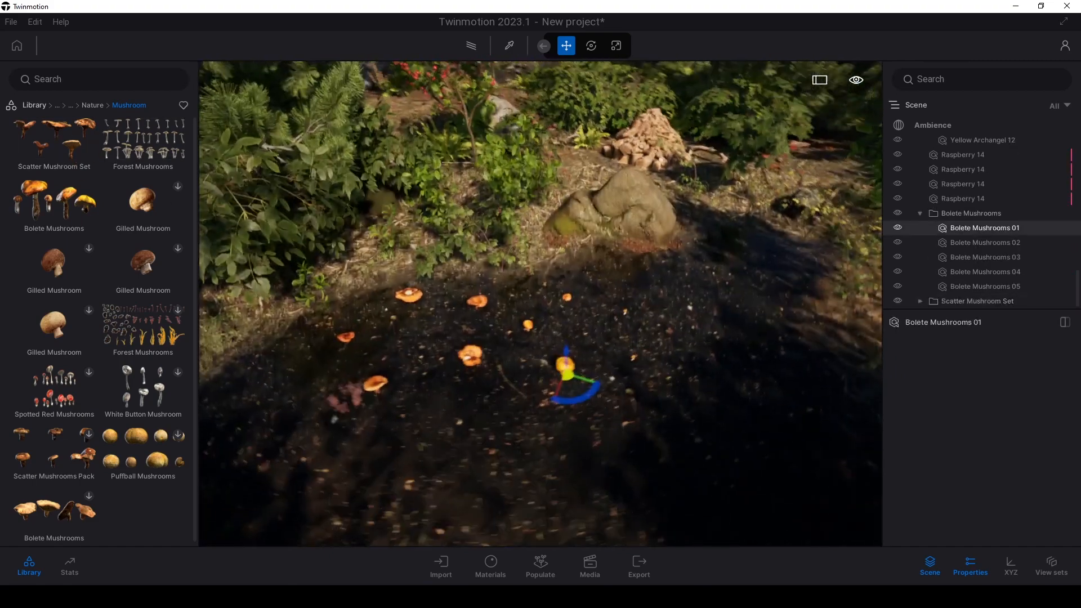
drag(569, 361, 369, 262)
click(962, 244)
drag(546, 326, 535, 167)
Step: Move Bolete Mushrooms 03, 04 and 05 to the banks around the pool and select the Scatter Mushroom Set
click(963, 258)
drag(564, 279, 442, 155)
click(957, 272)
drag(541, 315, 489, 181)
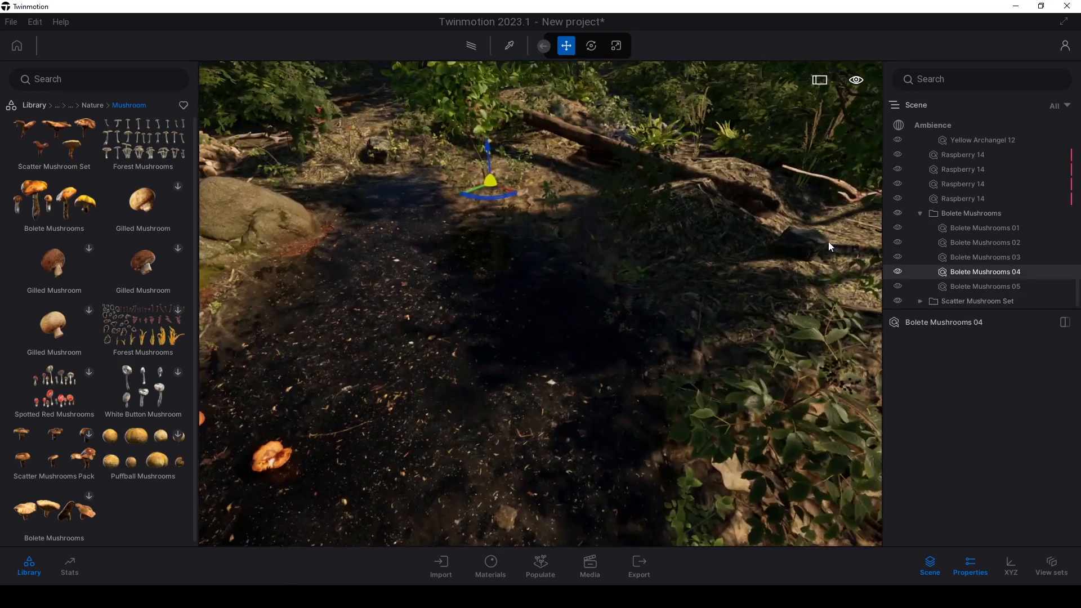
click(957, 286)
drag(403, 330, 586, 185)
right_drag(563, 281, 704, 282)
click(953, 301)
click(907, 271)
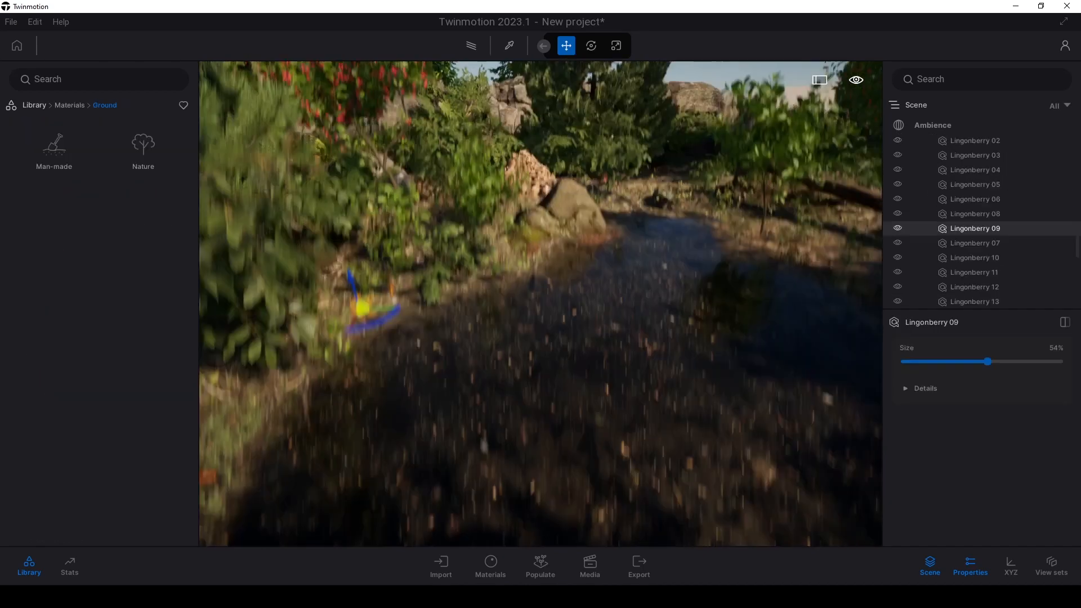
Step: Clear the plant selection and open the overcast morning and afternoon HDRI skies in the library
key(s)
mouse_move(626, 227)
right_down()
mouse_move(626, 253)
mouse_move(648, 254)
mouse_move(626, 228)
right_up()
key(w)
key(s)
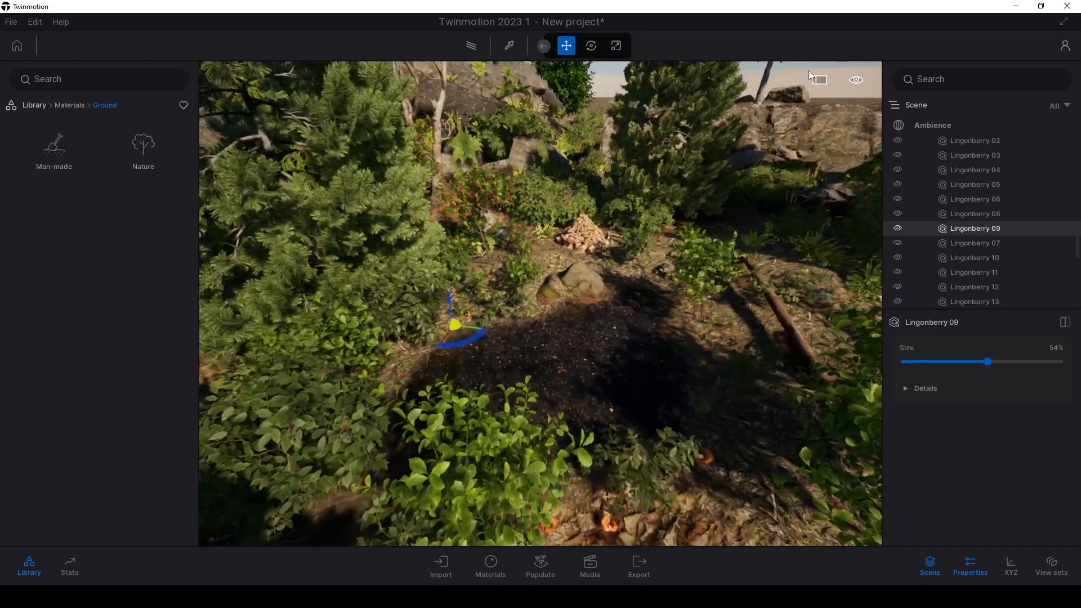
click(611, 69)
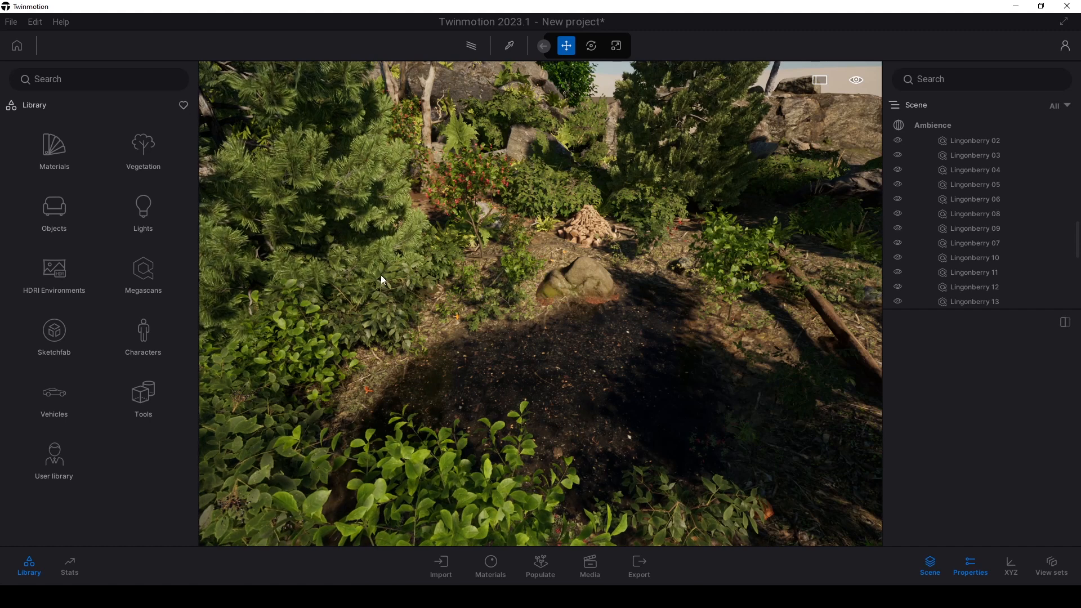
click(53, 275)
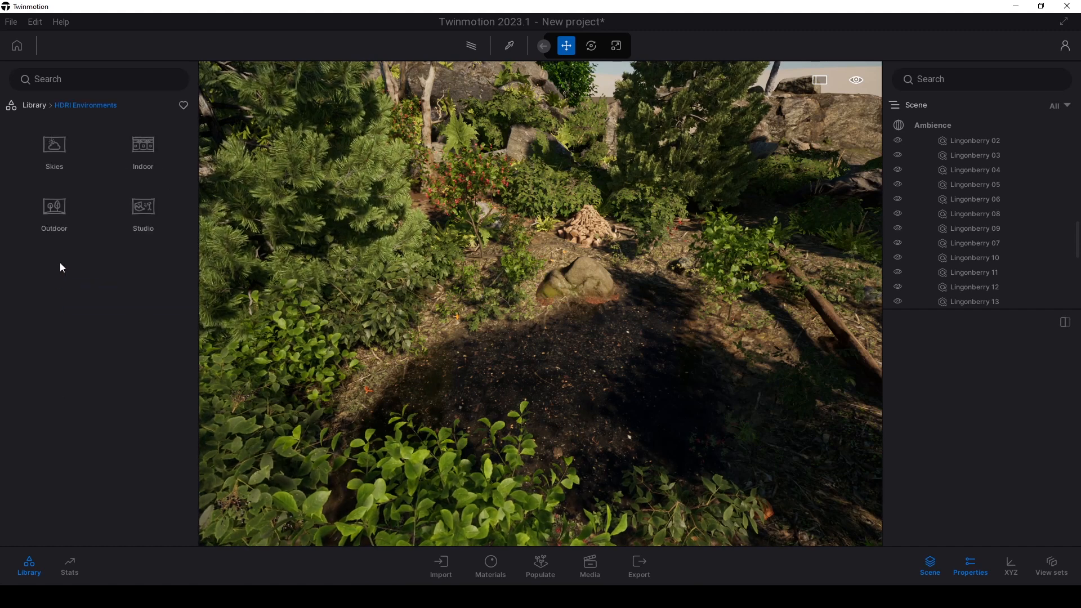
click(53, 160)
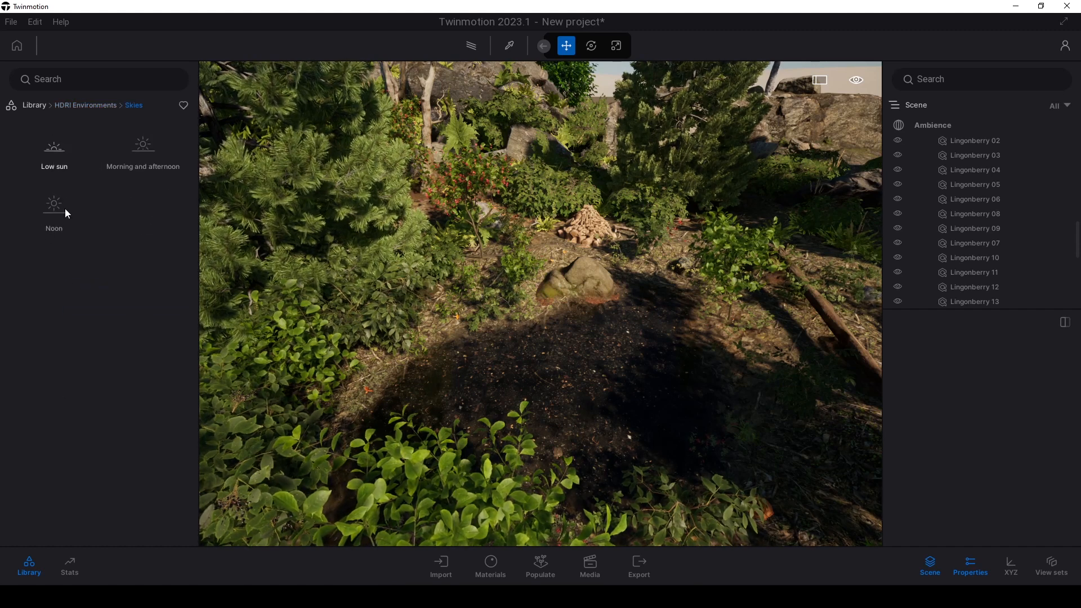
click(143, 146)
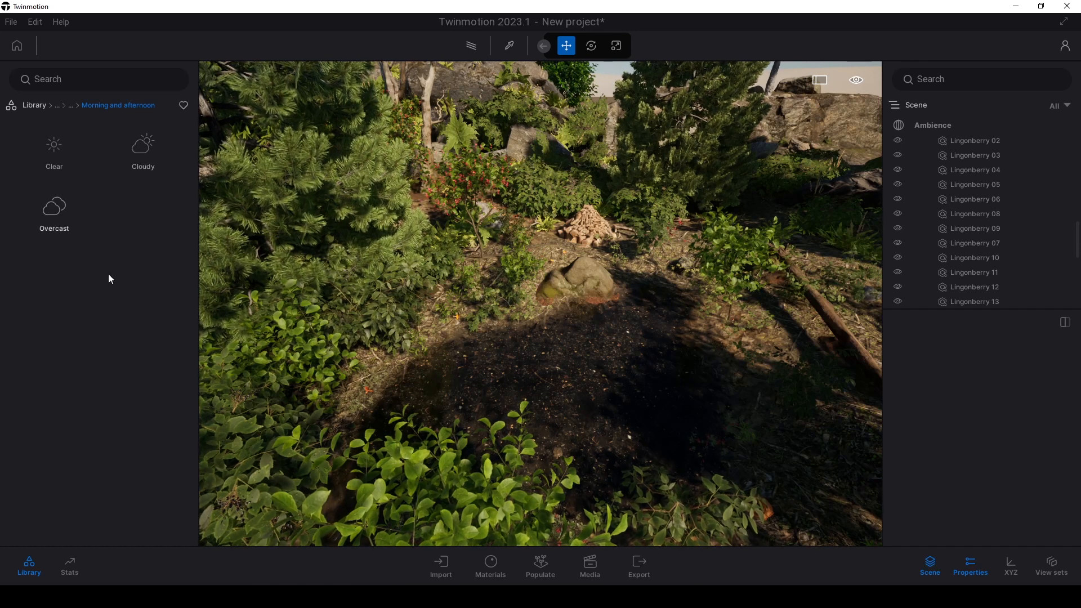
click(55, 211)
mouse_move(121, 275)
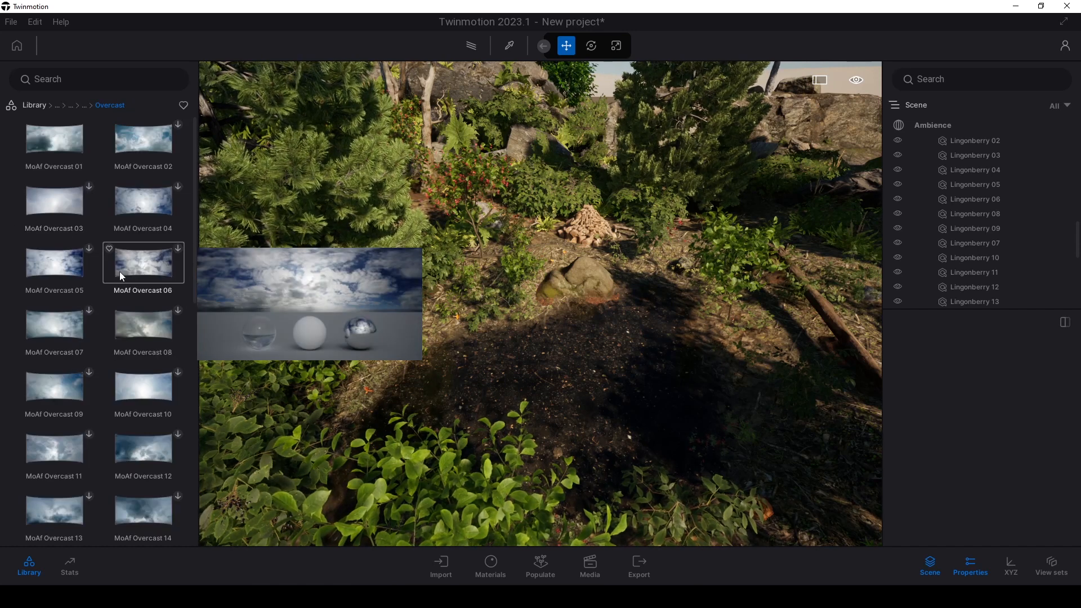
Step: Apply the MoAf Overcast 19 HDRI sky to the scene
scroll(119, 272, down, 5)
scroll(113, 275, down, 1)
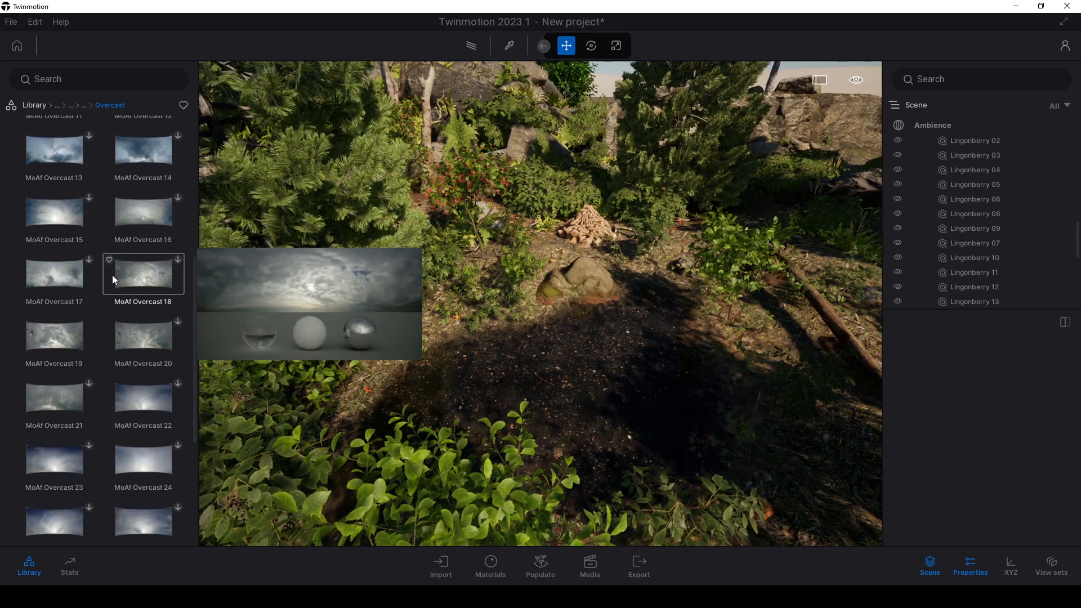
mouse_move(84, 349)
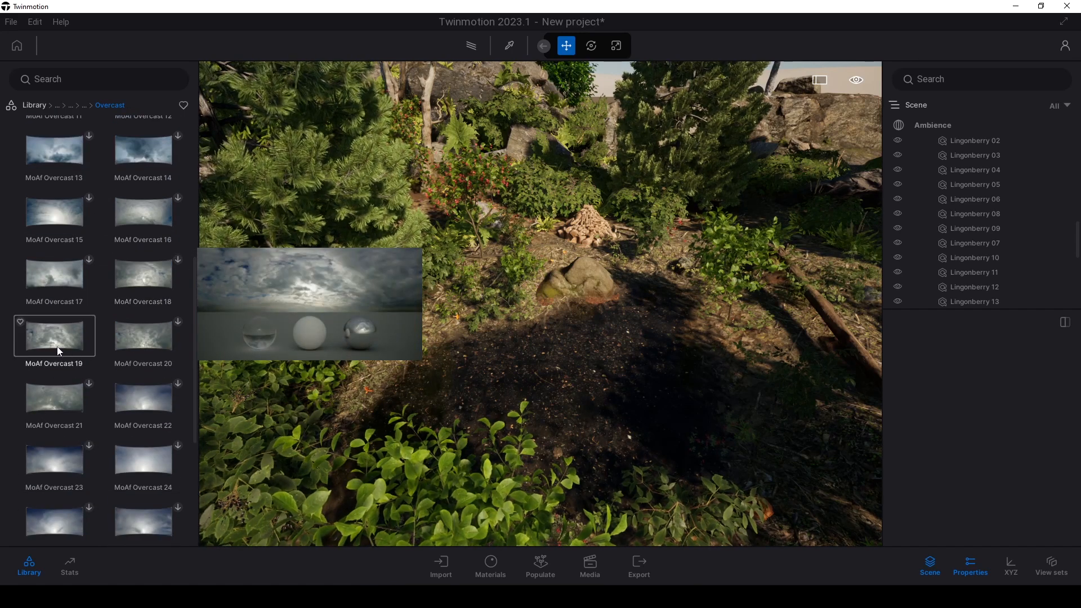
drag(54, 351, 627, 265)
Step: Turn on the Path Tracer and set the global lighting exposure to 2.74
right_drag(564, 326, 478, 391)
key(s)
key(w)
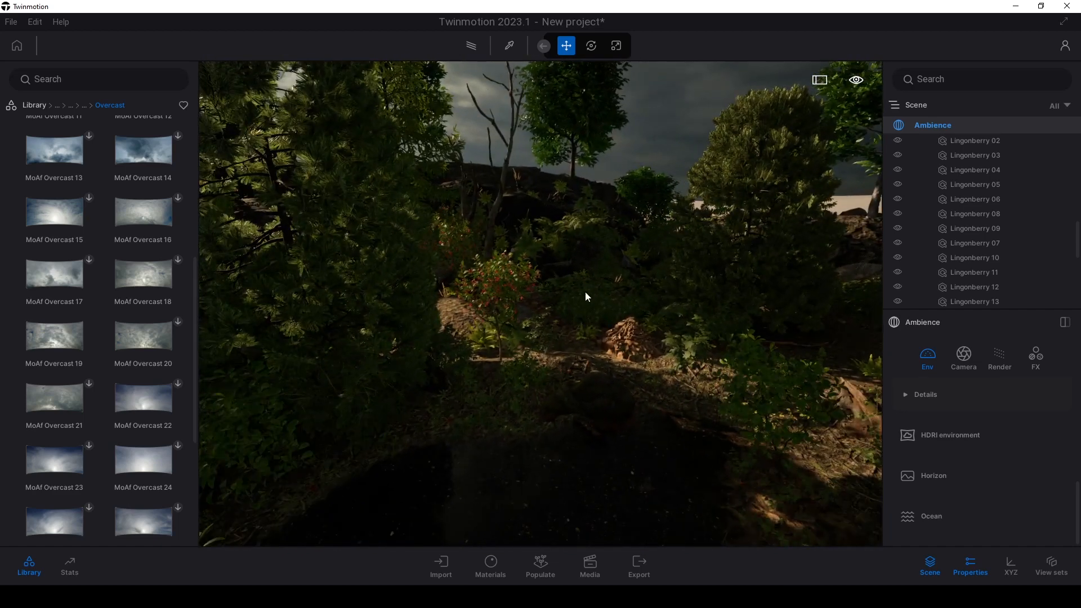
key(s)
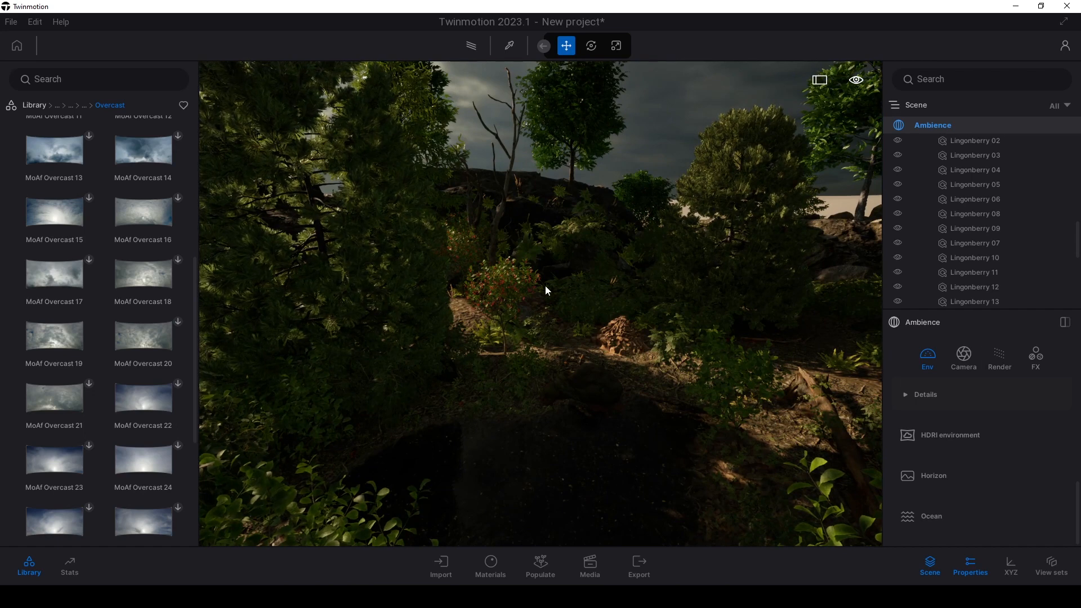
click(472, 47)
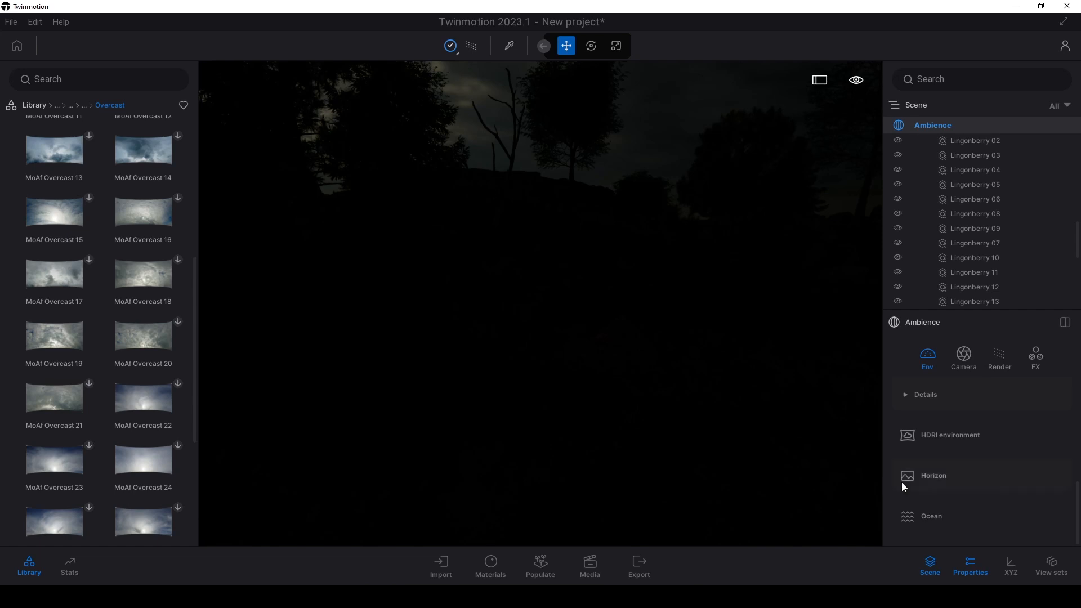
scroll(926, 437, up, 8)
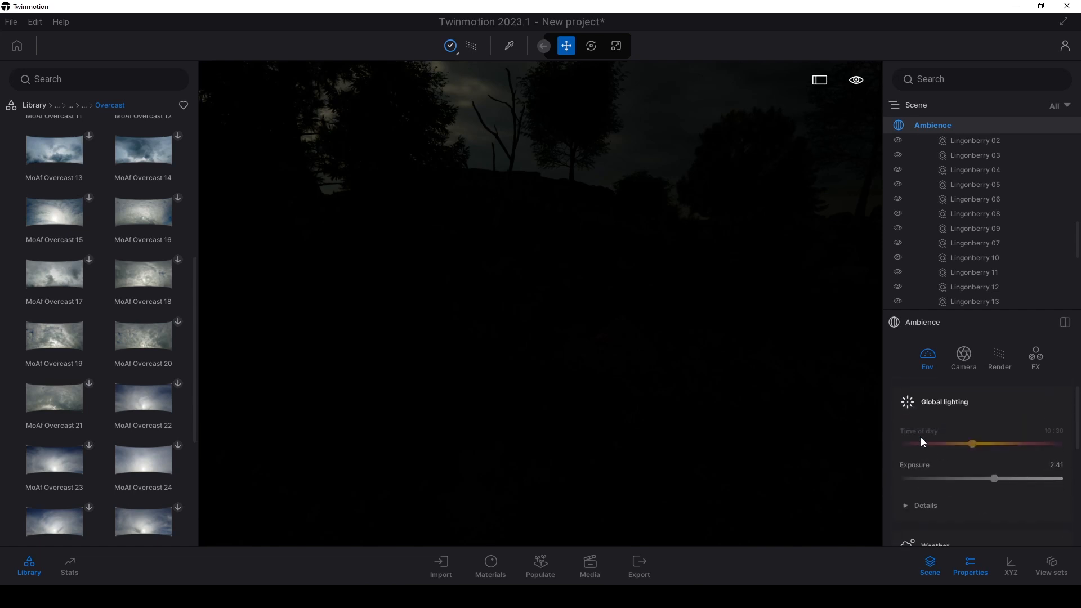
drag(995, 478, 996, 478)
scroll(940, 454, down, 3)
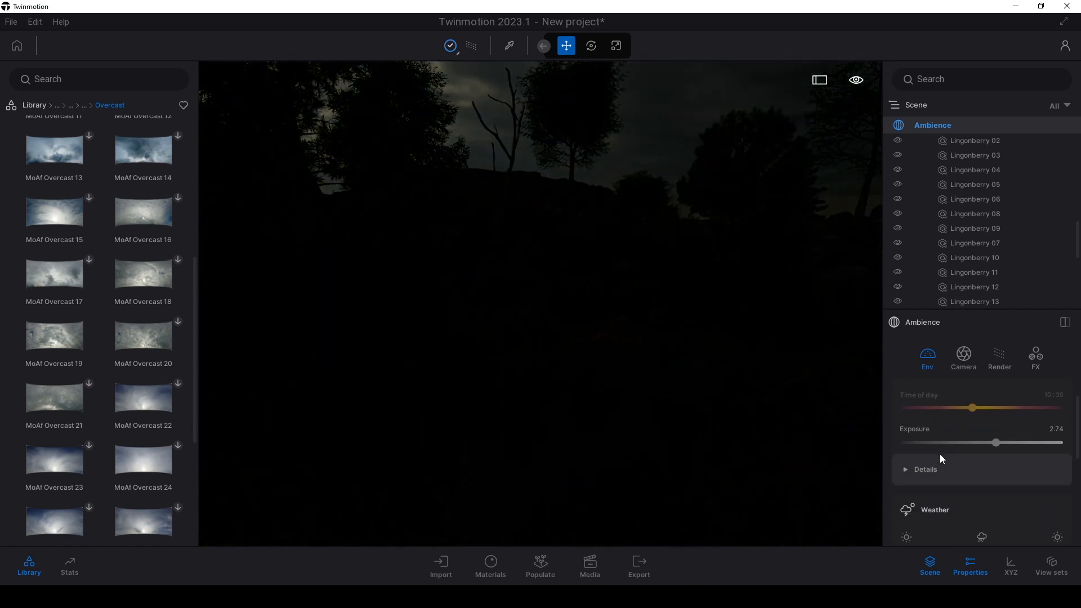
scroll(917, 452, up, 1)
right_drag(480, 254, 476, 206)
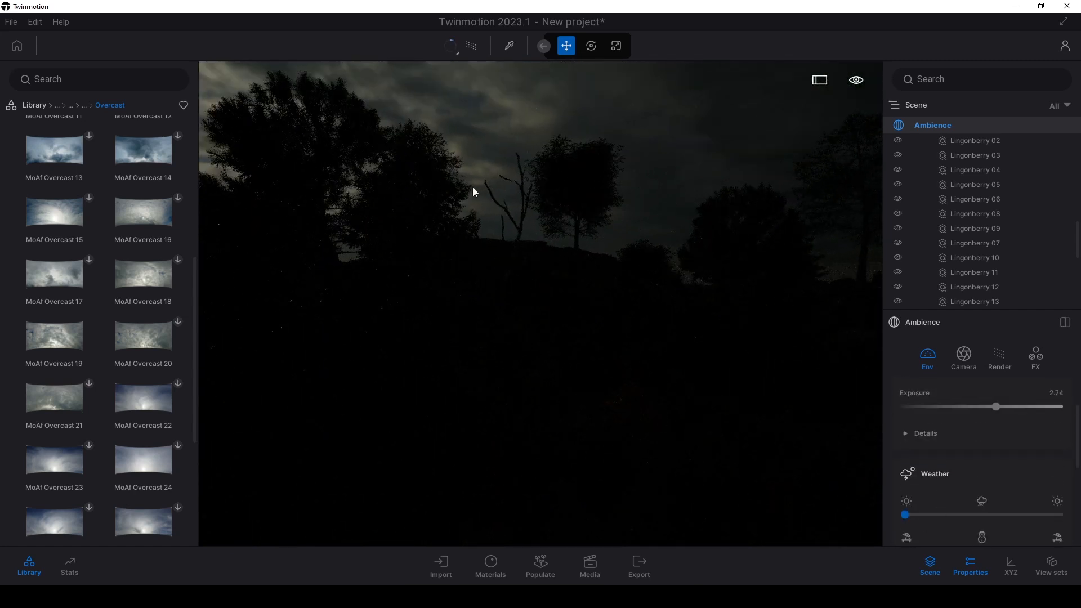
Step: Raise the HDRI environment's skydome intensity to 16.35
scroll(961, 456, down, 5)
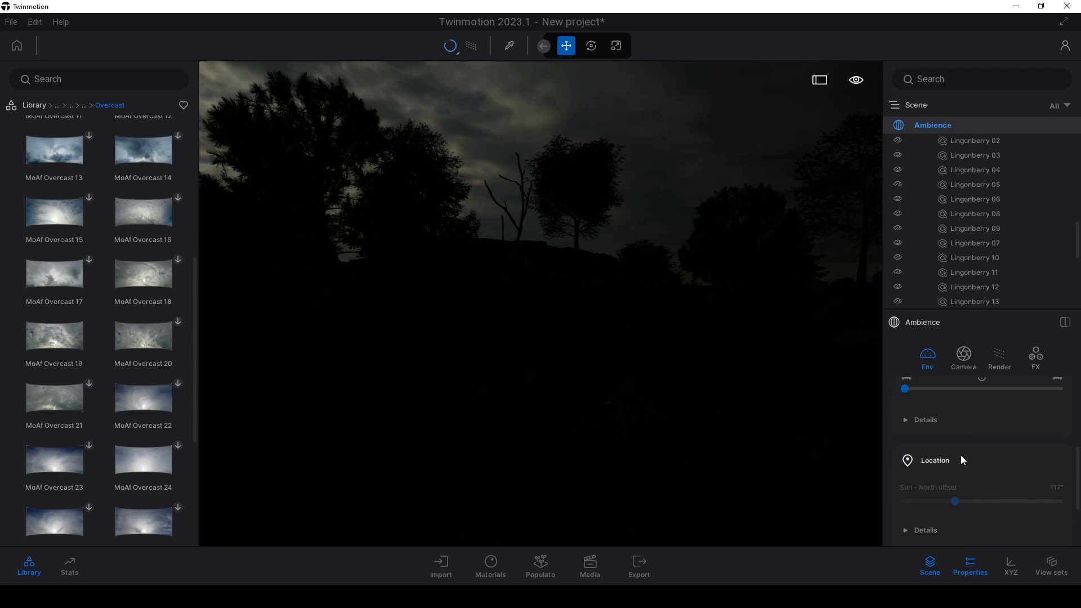
scroll(942, 499, down, 2)
click(931, 449)
scroll(930, 450, down, 2)
drag(913, 490, 1027, 496)
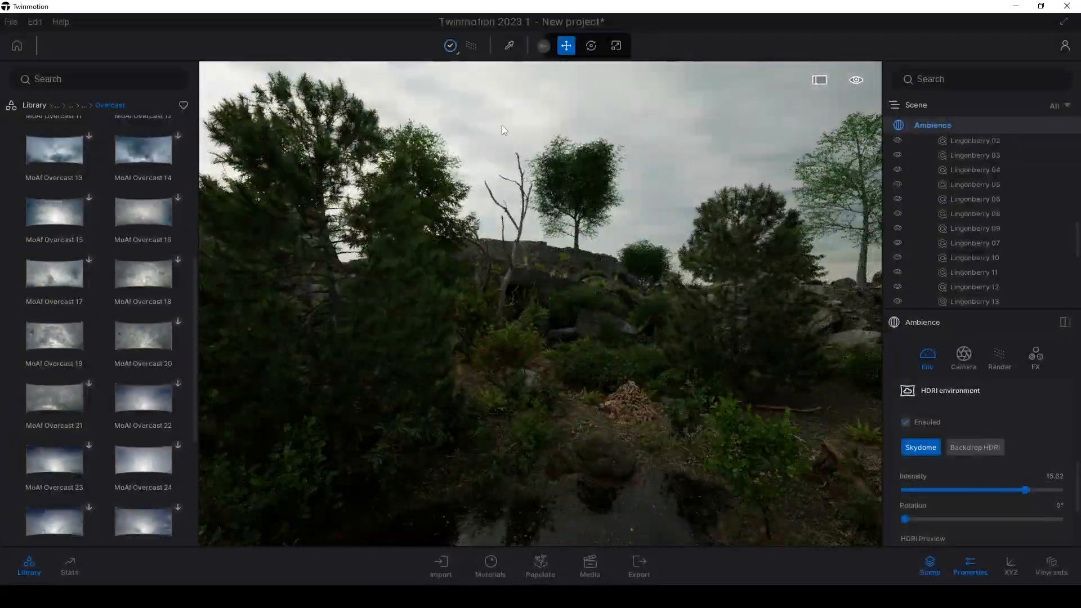
drag(1025, 490, 1032, 490)
right_drag(682, 299, 647, 344)
right_drag(683, 303, 502, 275)
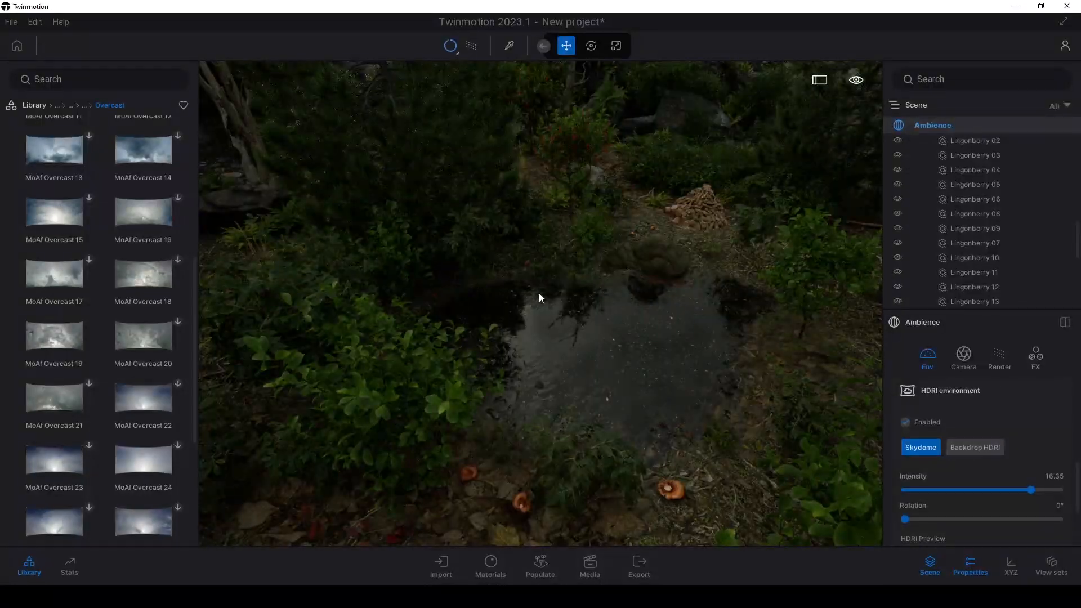
Step: Enlarge the ambience settings area, set the sun intensity to 5 and raise the exposure to 3.83
scroll(1006, 417, down, 2)
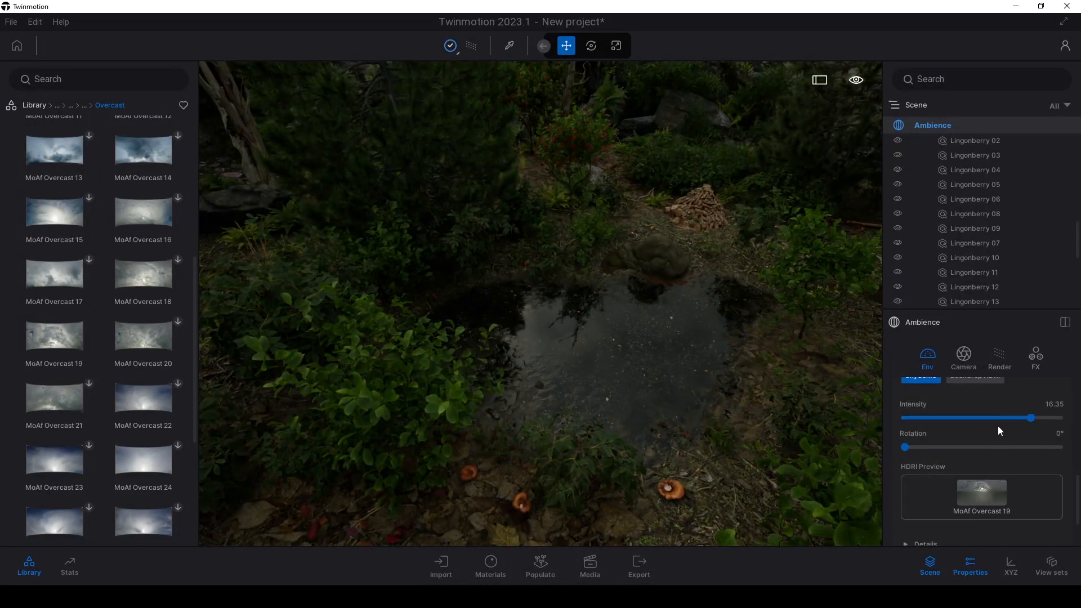
scroll(917, 417, up, 5)
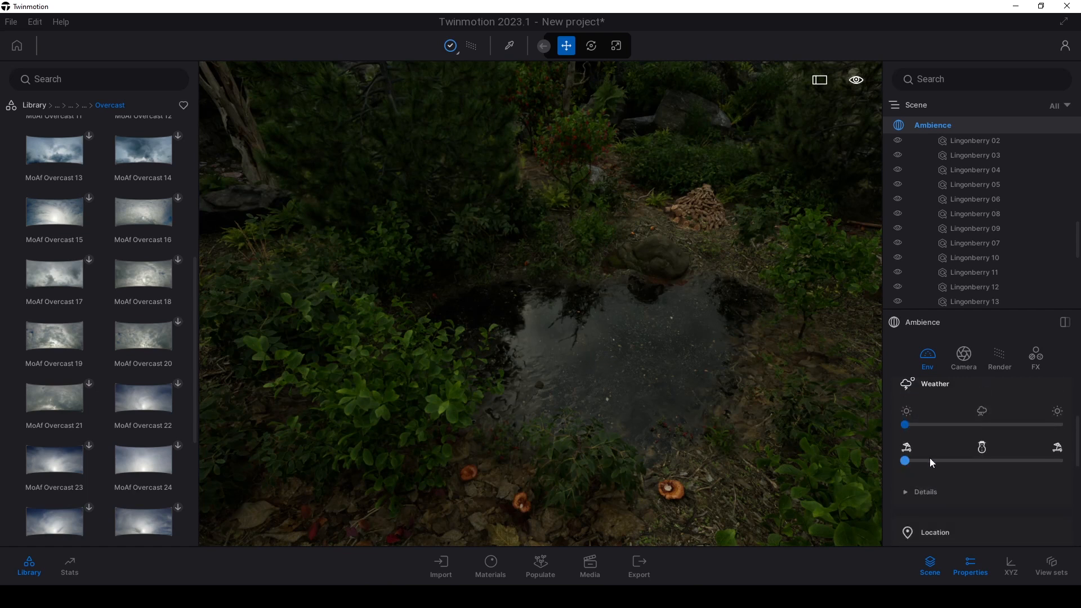
drag(915, 313, 917, 201)
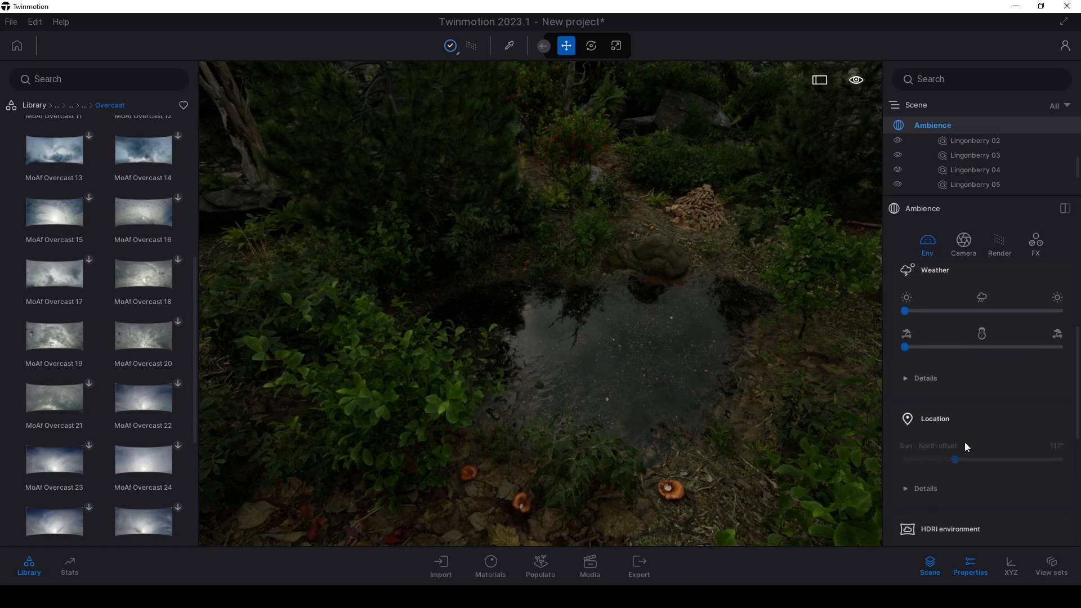
scroll(937, 418, up, 3)
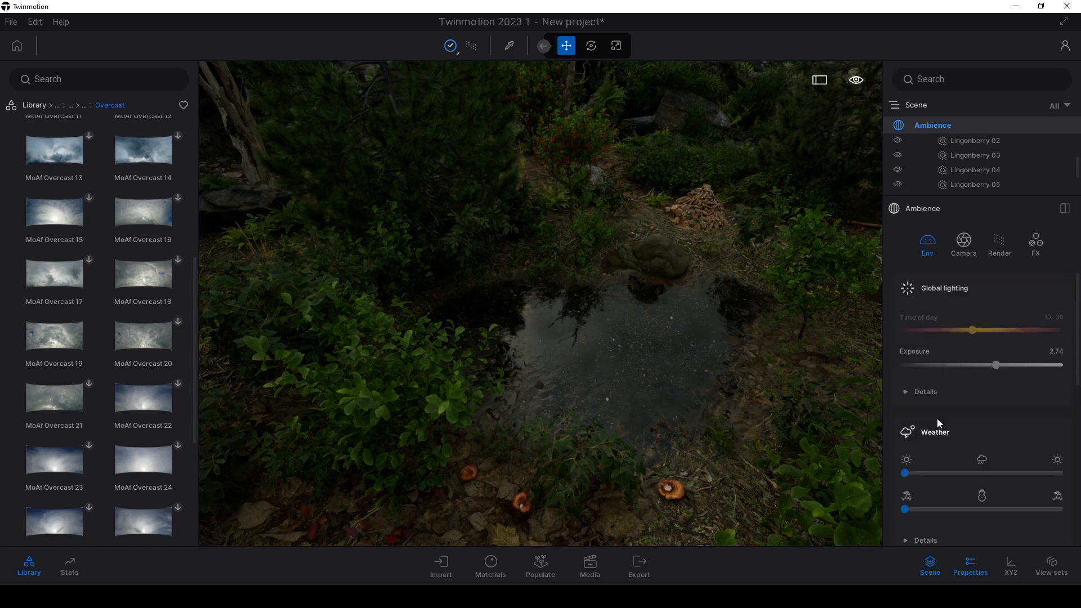
click(912, 391)
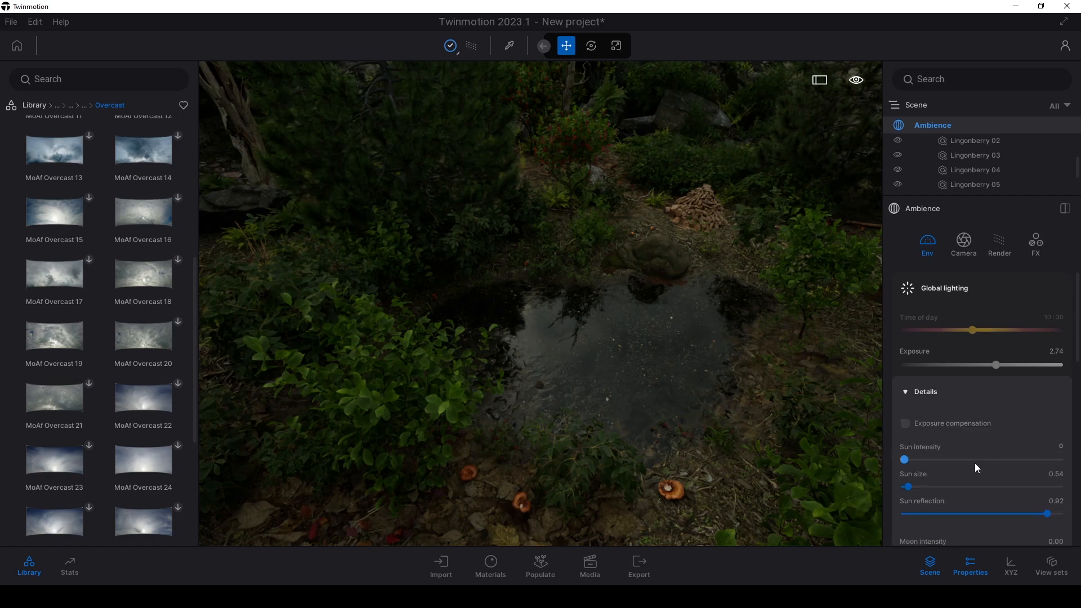
drag(905, 458, 922, 458)
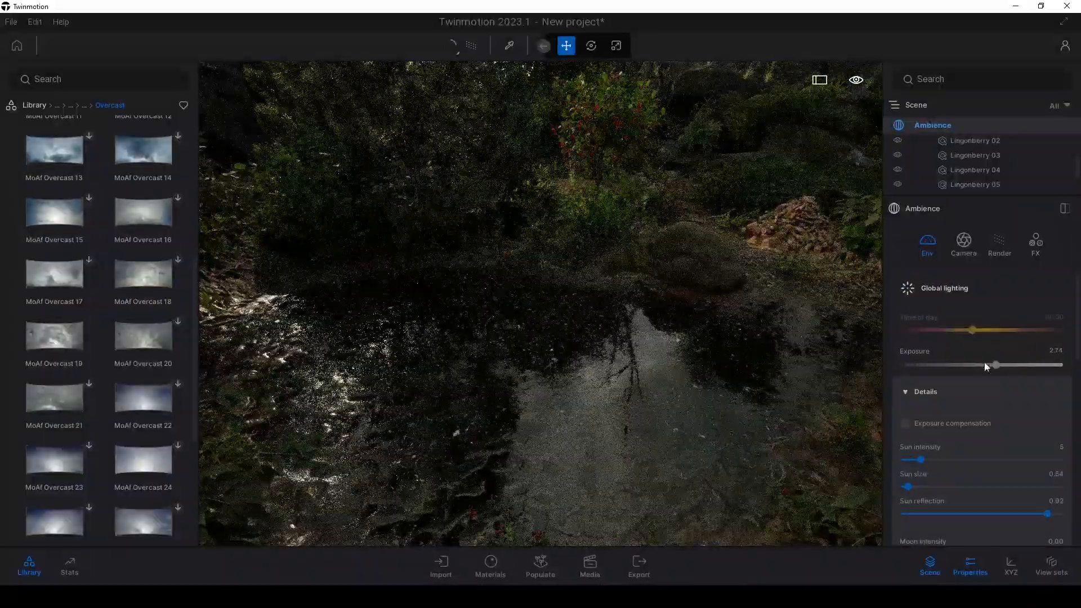
drag(997, 365, 1003, 365)
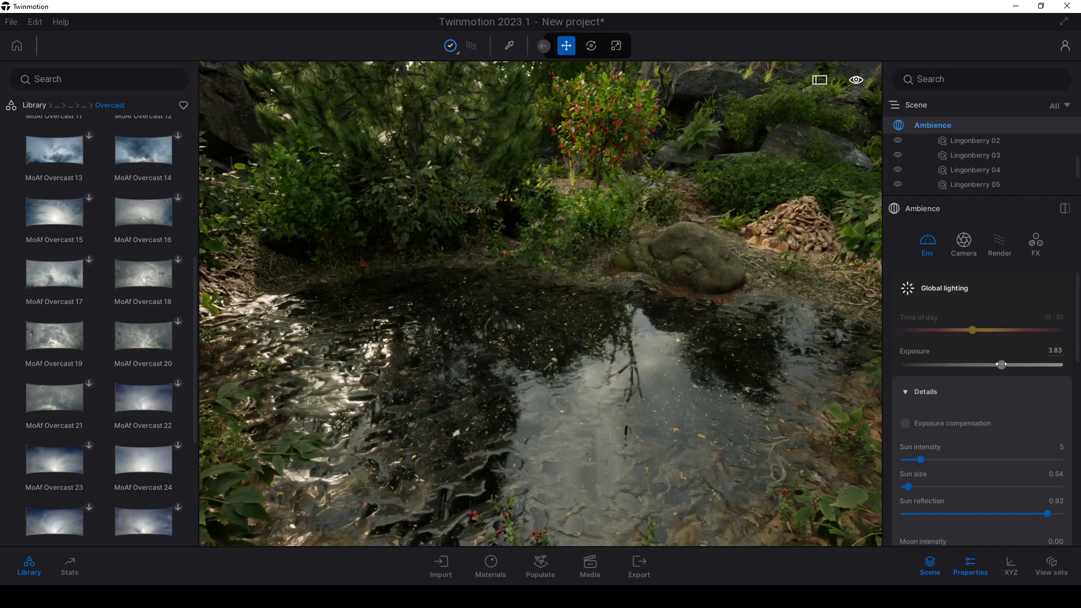
Step: Paint more swamp water over the muddy edge of the pool with a 50 cm brush
mouse_move(671, 228)
right_down()
mouse_move(653, 238)
mouse_move(650, 258)
right_up()
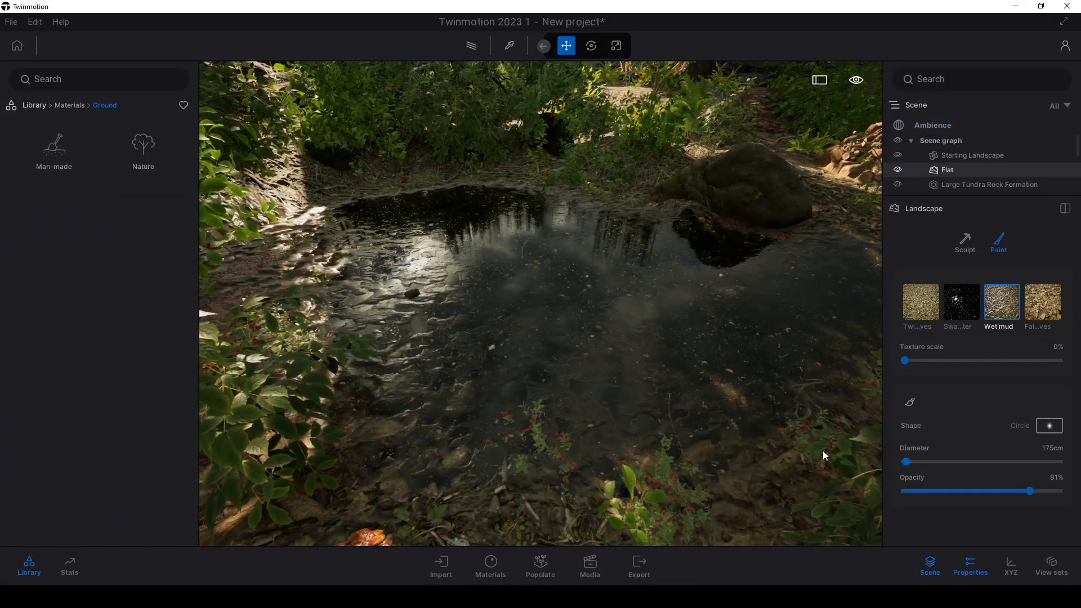
click(964, 307)
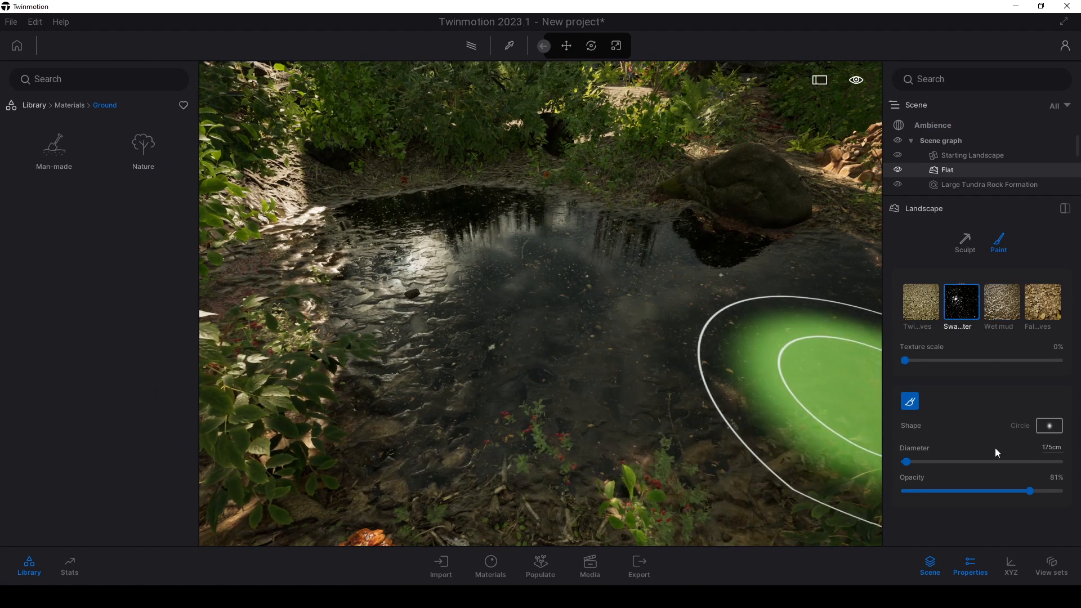
click(1048, 447)
text(50)
key(Return)
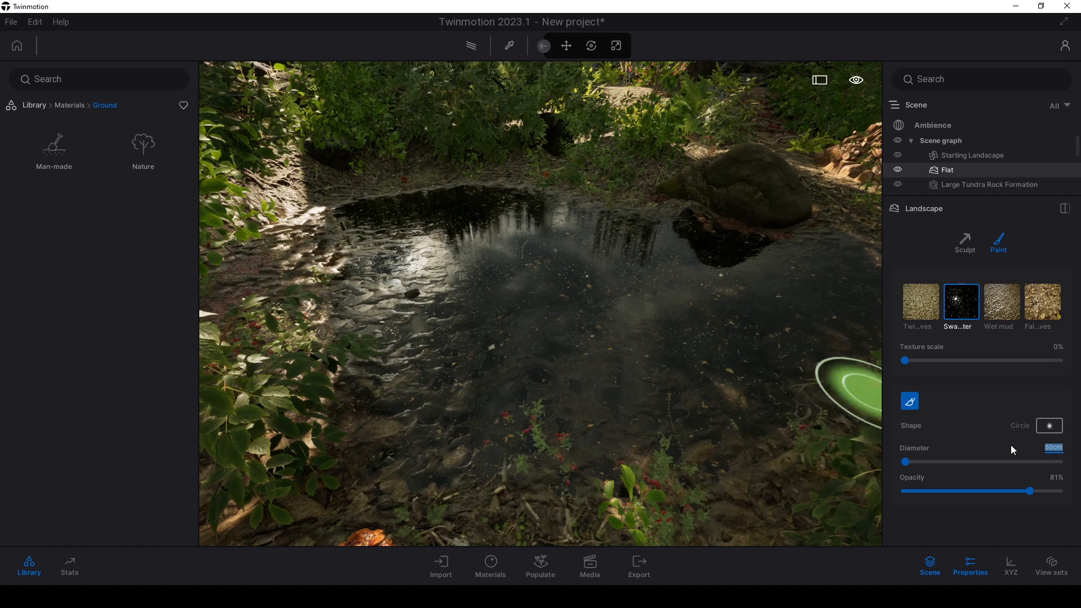
mouse_move(441, 359)
mouse_down()
mouse_move(420, 353)
mouse_move(428, 360)
mouse_move(380, 272)
mouse_move(418, 370)
mouse_move(389, 322)
mouse_move(415, 294)
mouse_up()
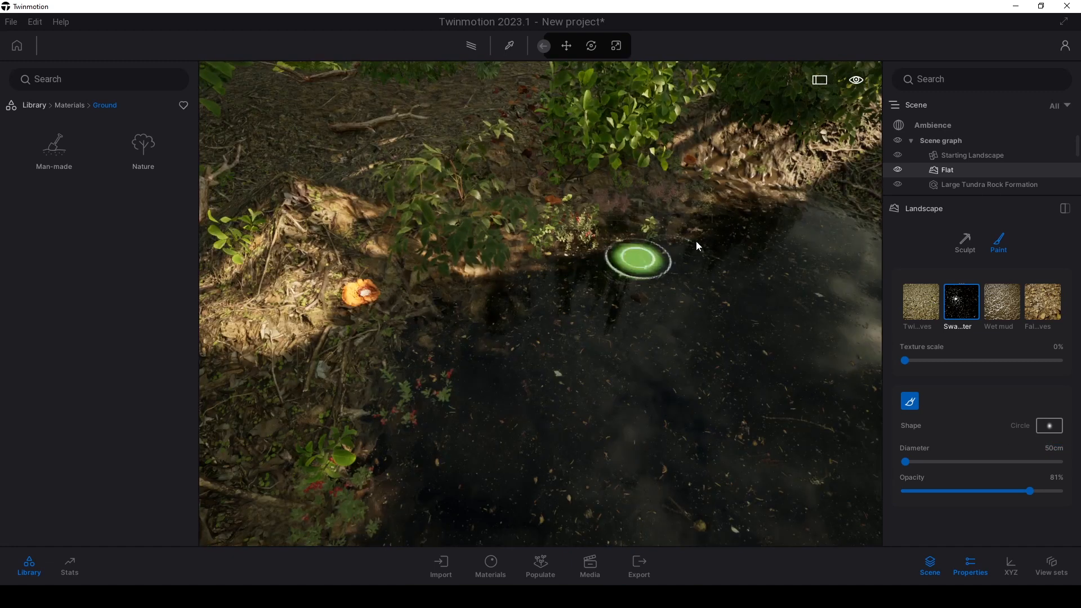
mouse_move(704, 280)
right_down()
mouse_move(619, 276)
mouse_move(648, 334)
right_up()
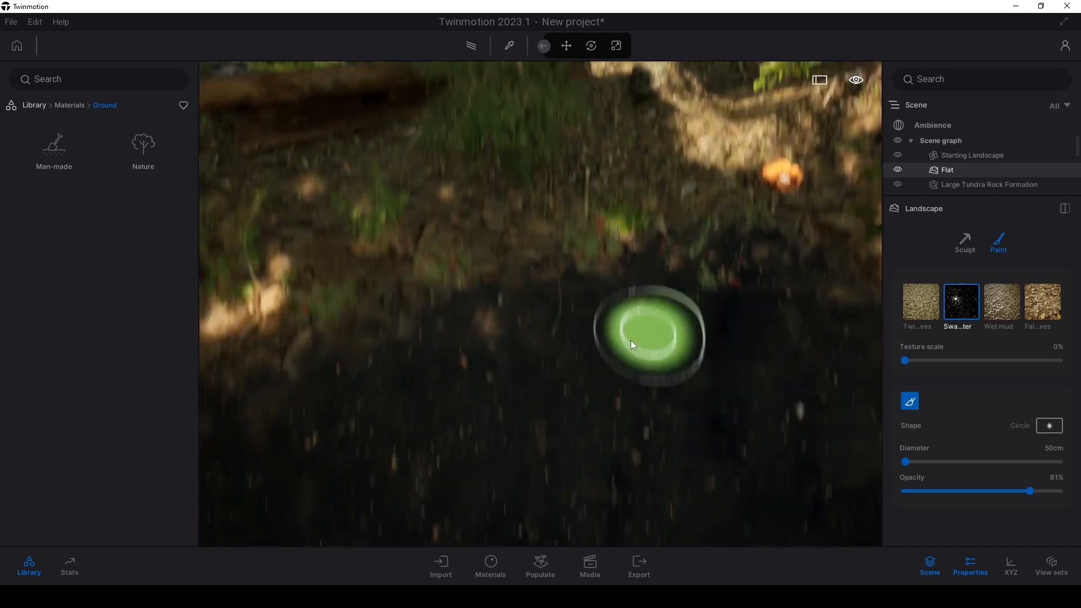
right_drag(575, 342, 684, 341)
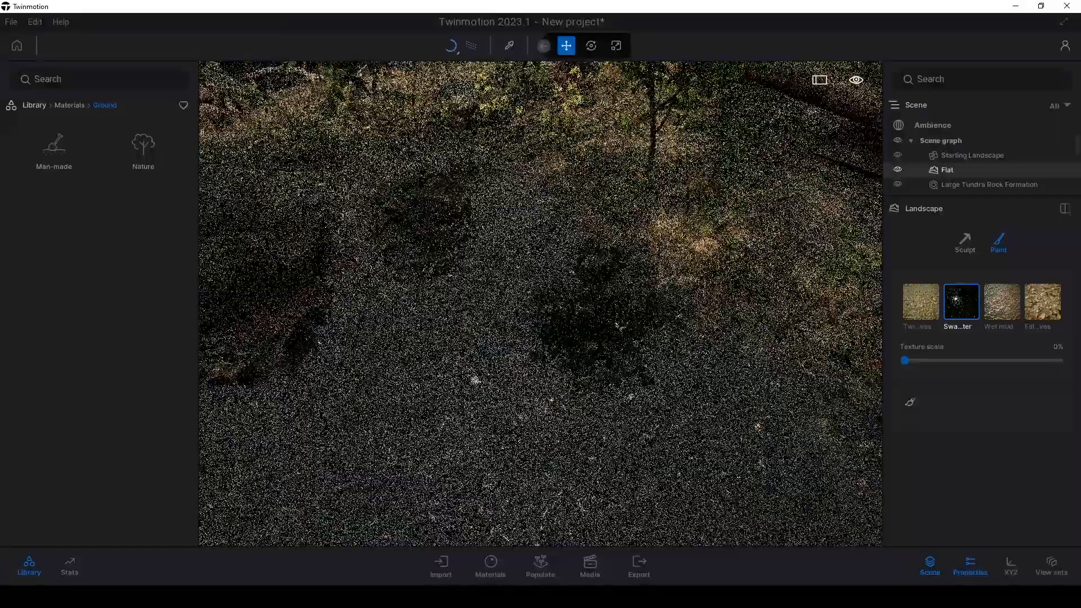
Step: Set the HDRI environment's skydome intensity to about 10.29 for the real-time view
right_drag(410, 346, 375, 323)
key(d)
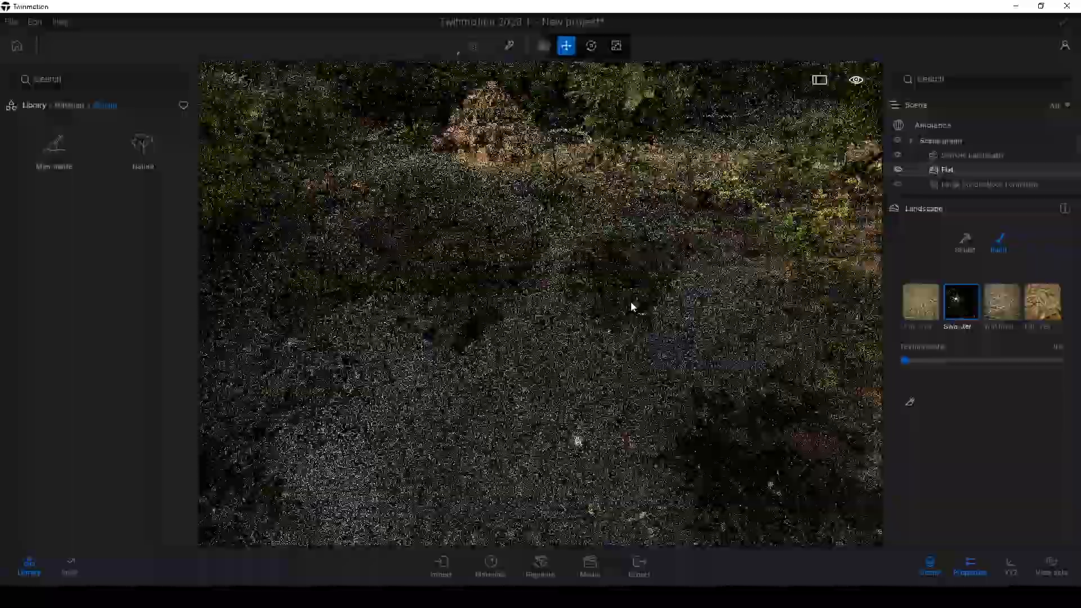
right_drag(660, 297, 710, 309)
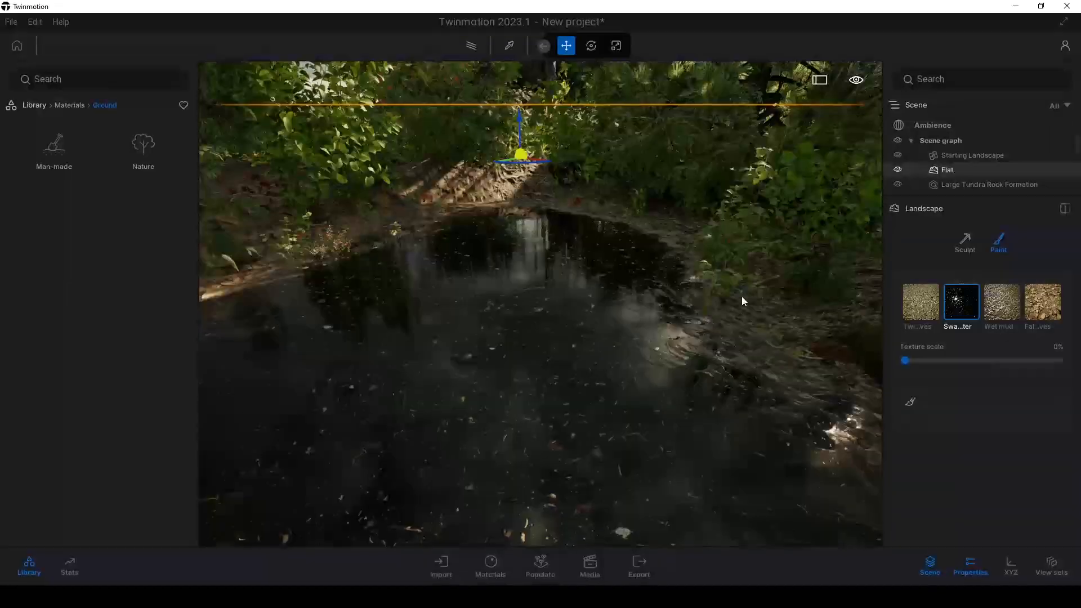
right_drag(742, 297, 738, 271)
key(d)
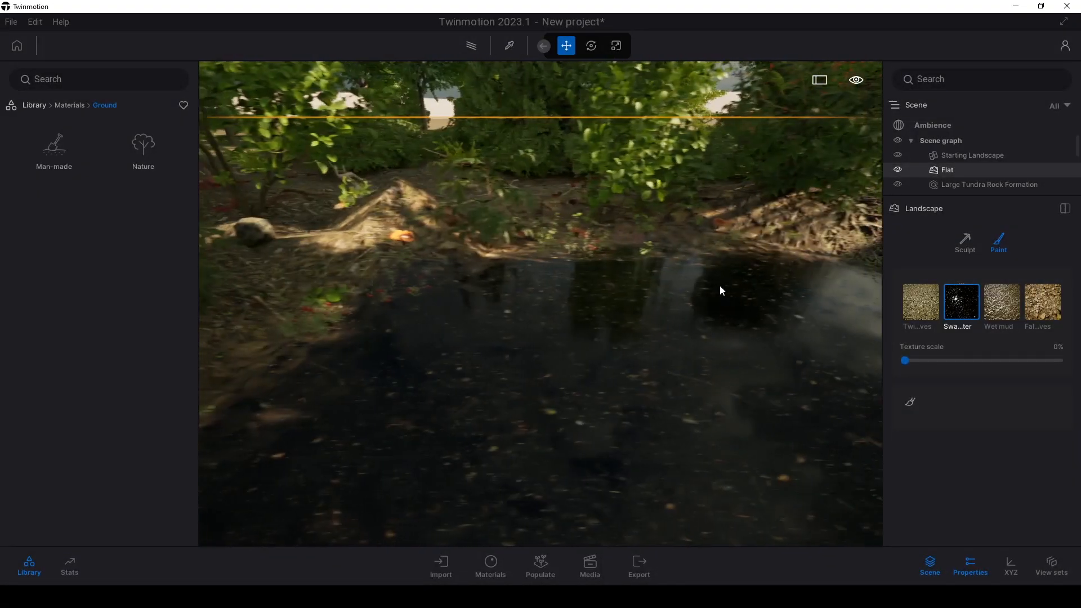
right_drag(635, 276, 638, 293)
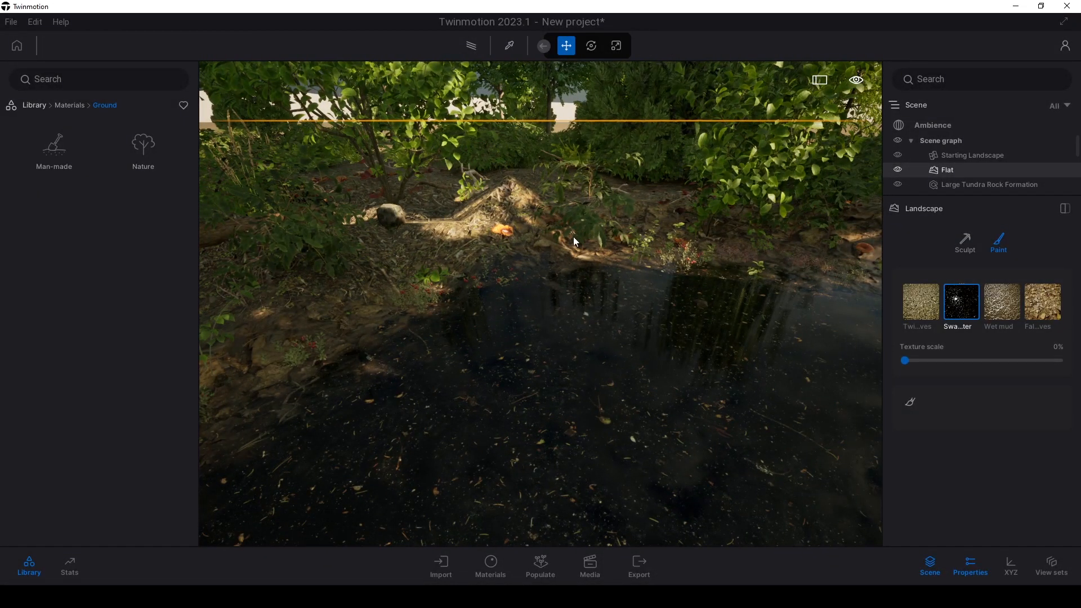
click(936, 128)
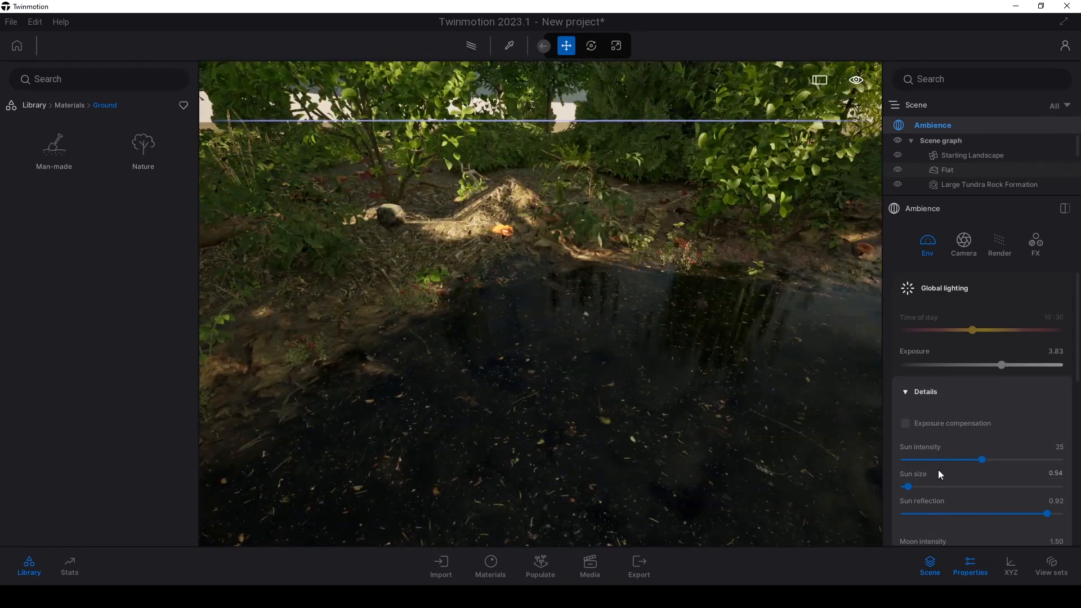
scroll(944, 394, down, 1)
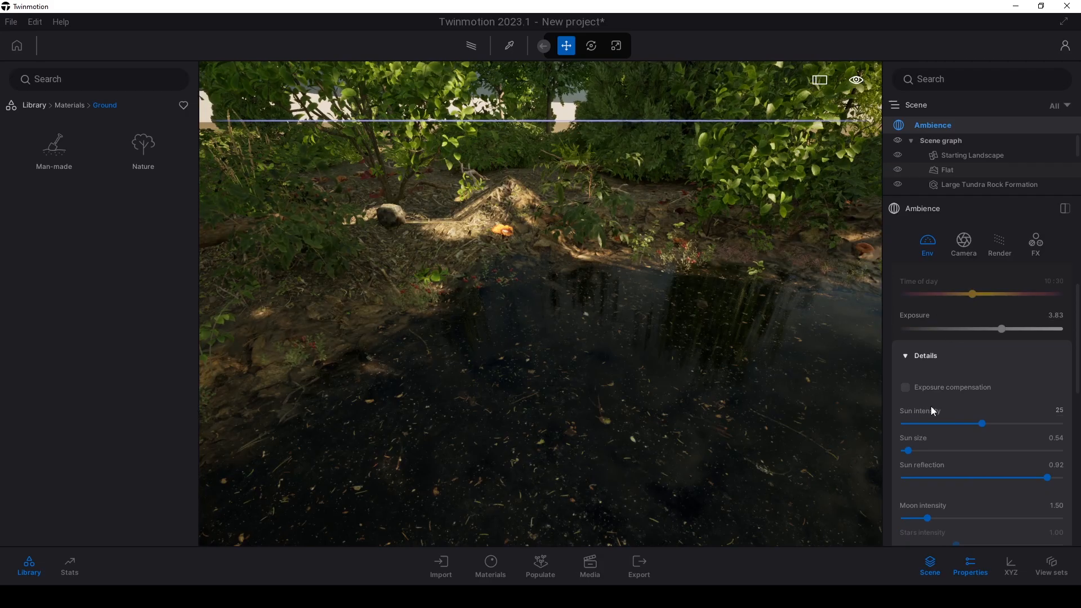
scroll(932, 407, down, 2)
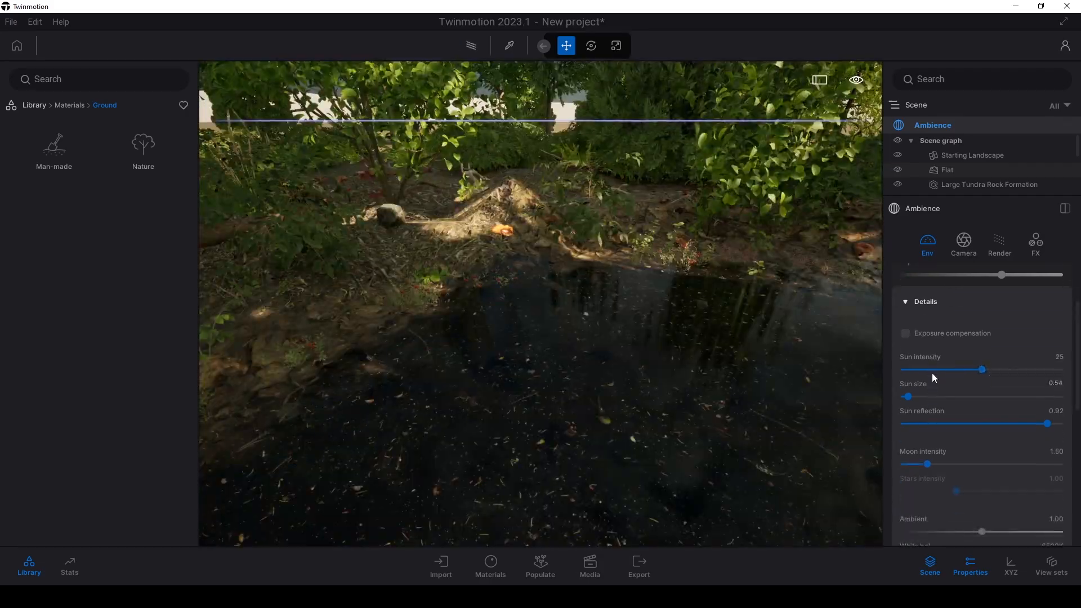
scroll(928, 370, down, 3)
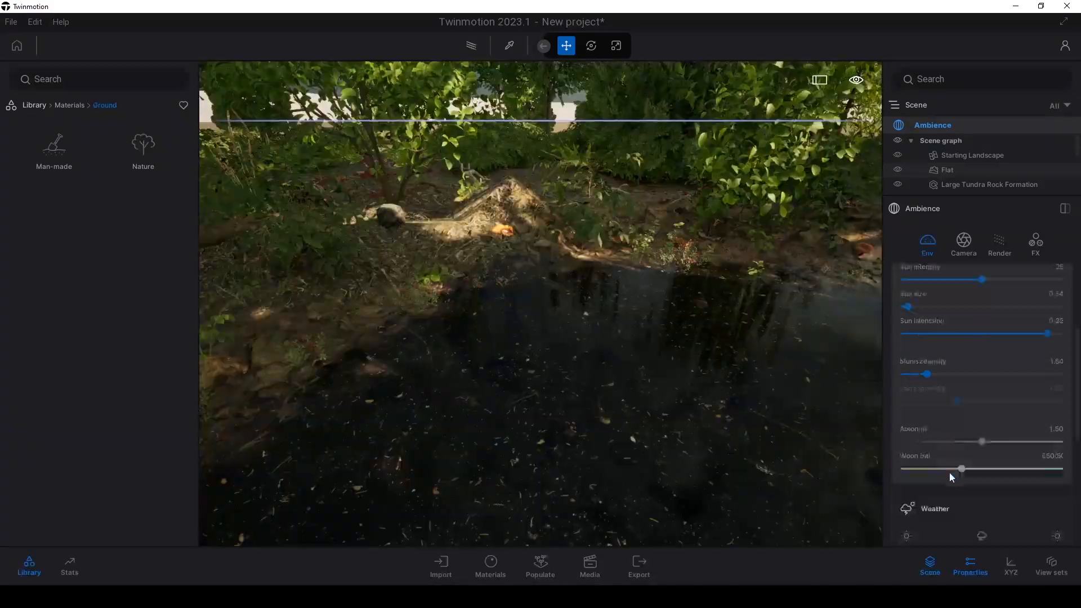
scroll(950, 473, down, 5)
scroll(933, 387, down, 3)
scroll(935, 399, down, 3)
scroll(934, 429, down, 4)
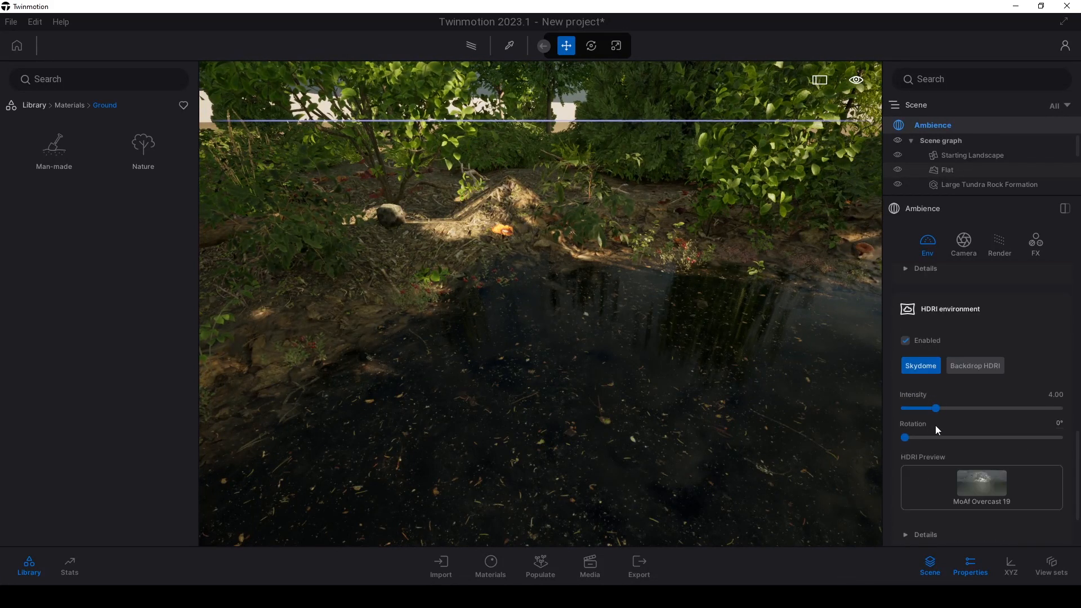
drag(937, 412, 988, 406)
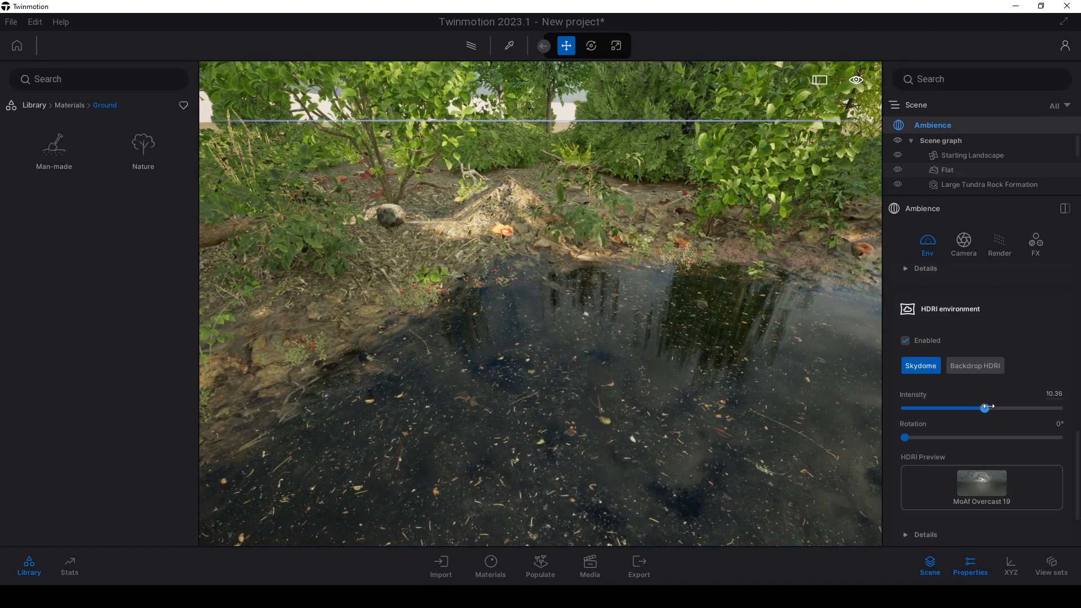
Step: Move the lingonberry and raspberry plants at the pool's edge off the water and up onto the bank
right_drag(664, 343, 676, 345)
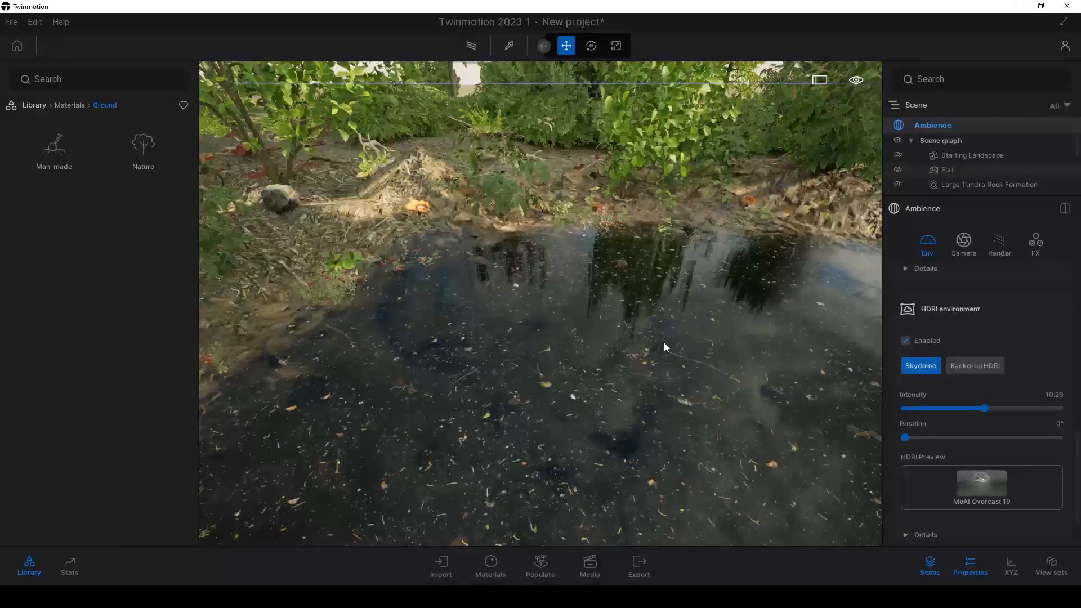
right_drag(664, 343, 642, 345)
key(w)
key(w)
mouse_move(646, 308)
right_down()
mouse_move(646, 282)
mouse_move(646, 307)
right_up()
click(509, 307)
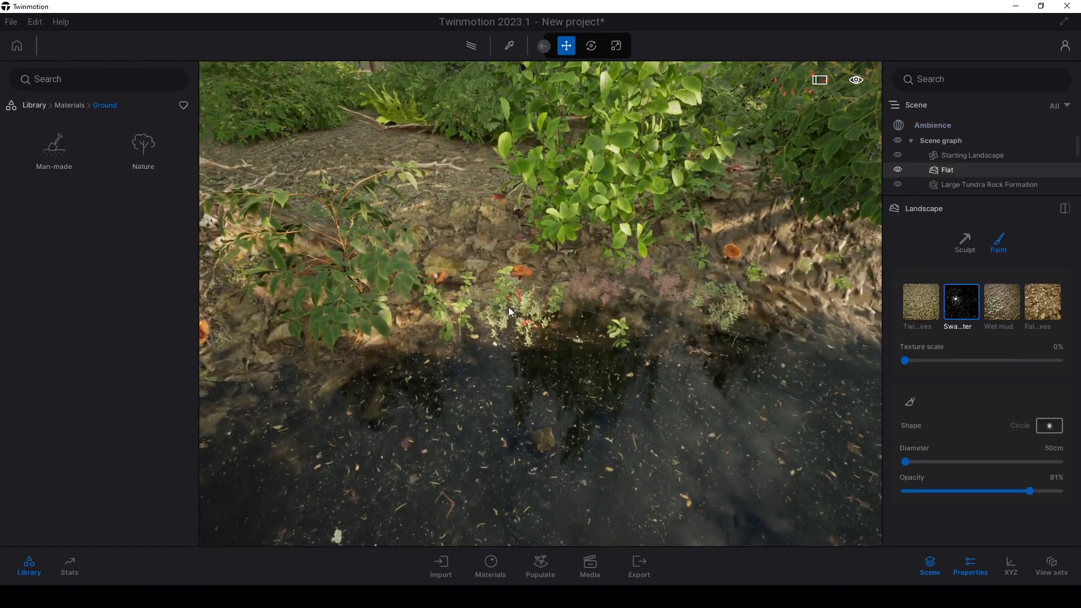
click(515, 305)
click(515, 306)
drag(515, 312, 505, 278)
click(468, 308)
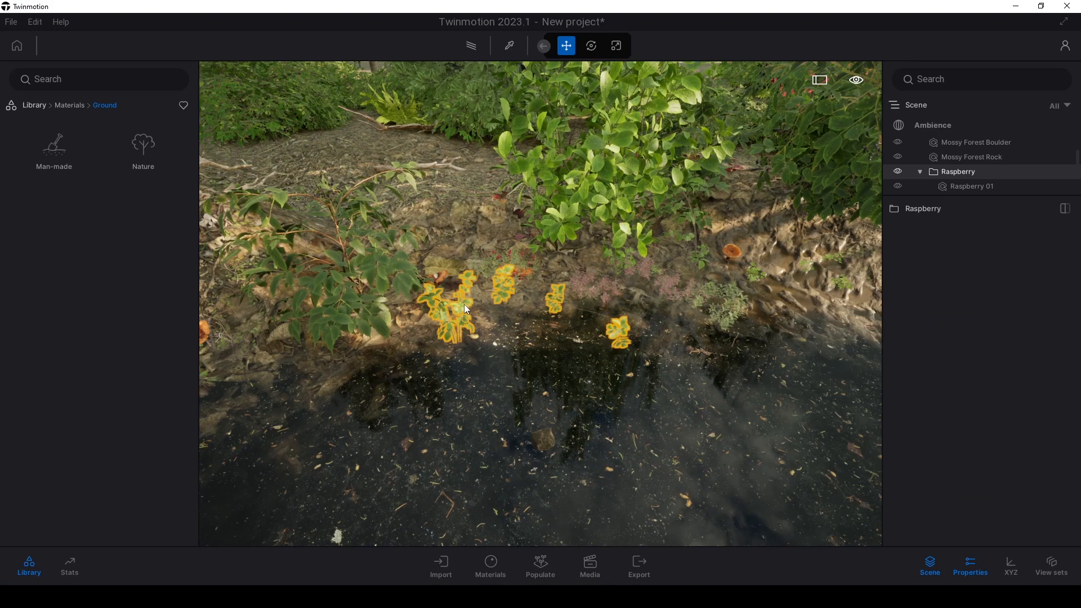
key(Delete)
click(690, 279)
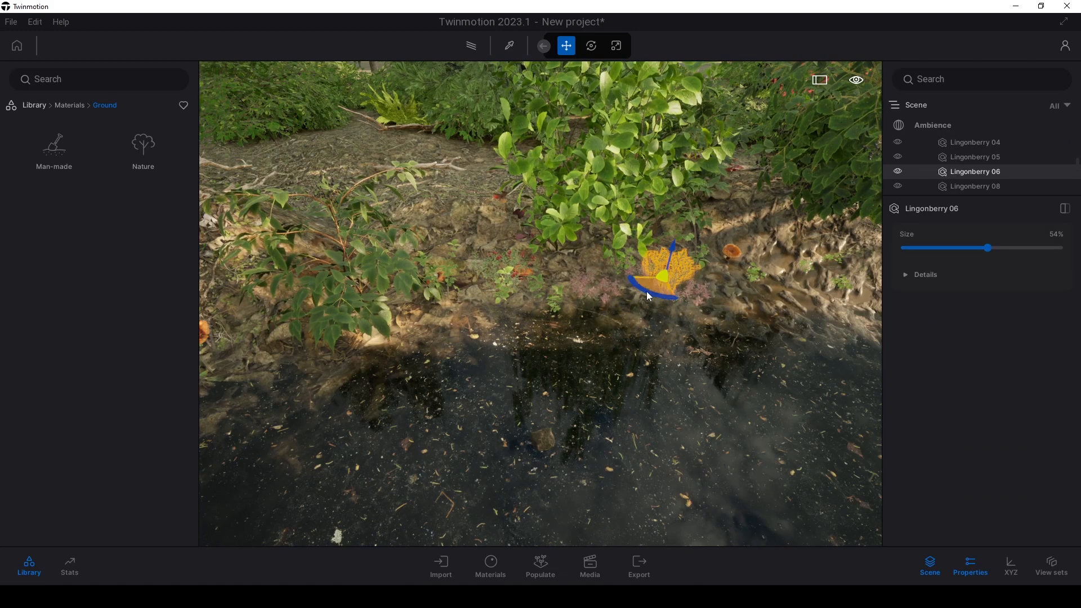
Step: Look over the pool and its banks from several sides, ending with a path-traced view
key(d)
key(w)
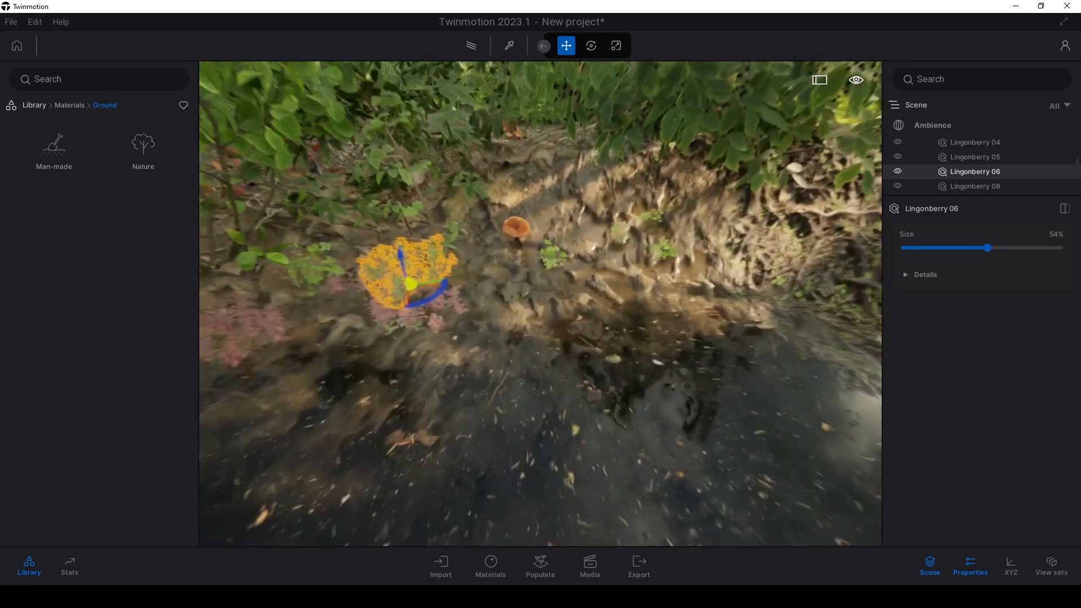
key(s)
key(w)
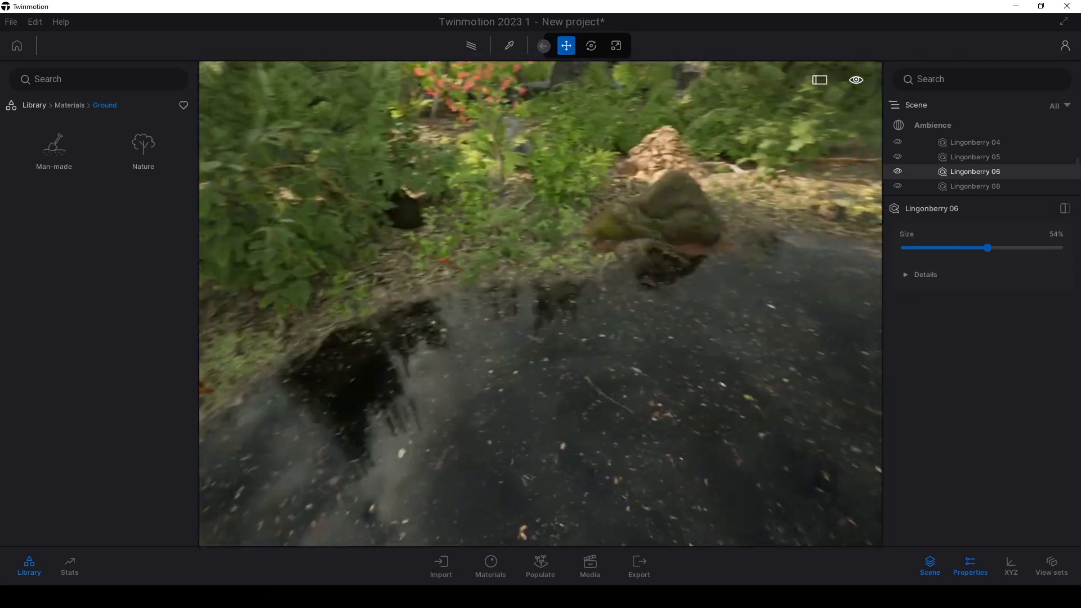
key(w)
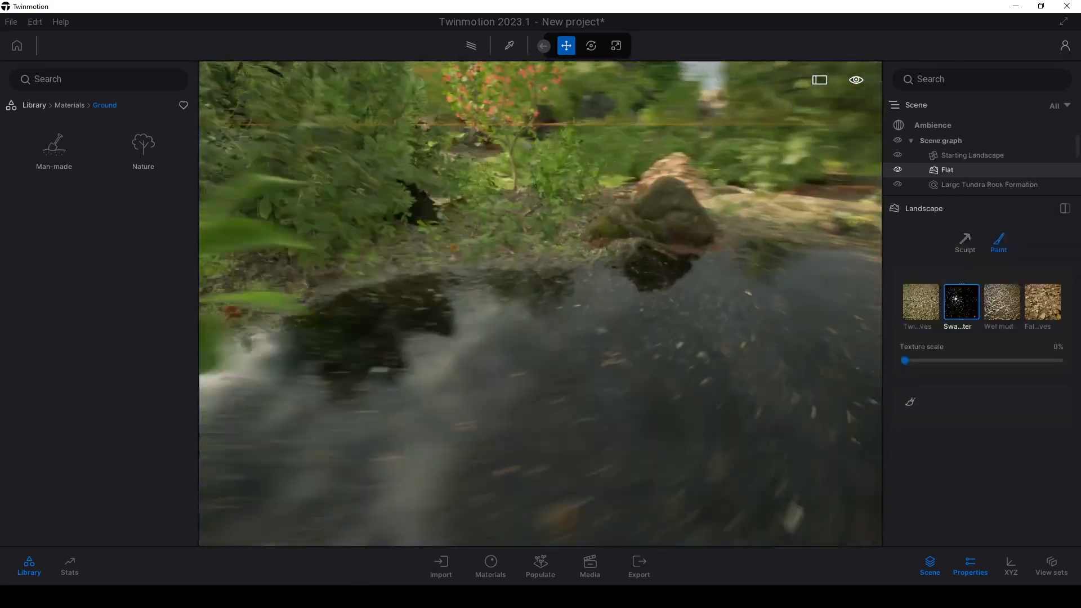
key(w)
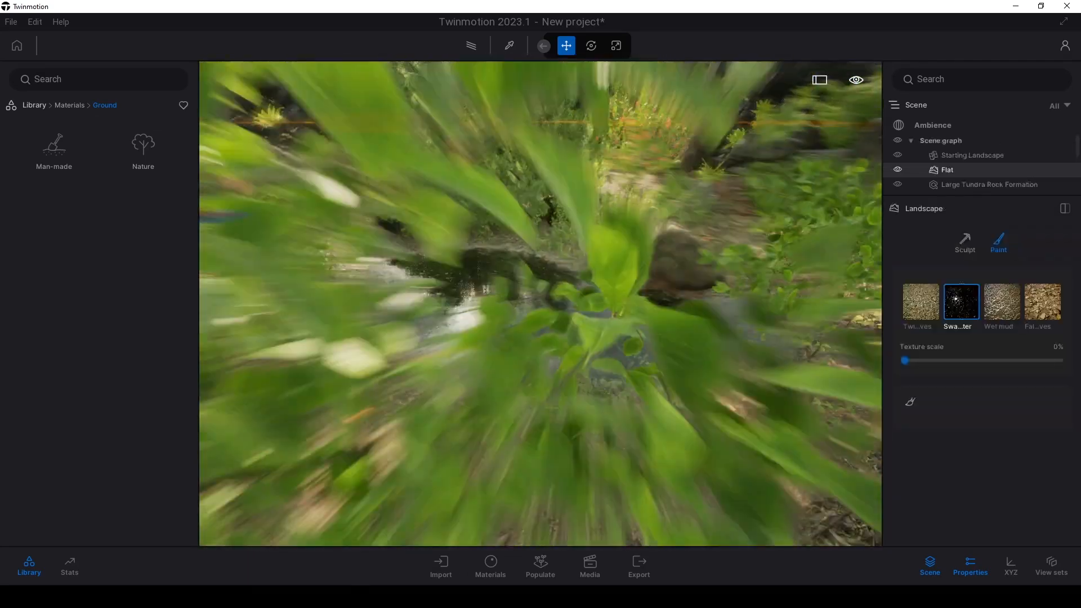
key(w)
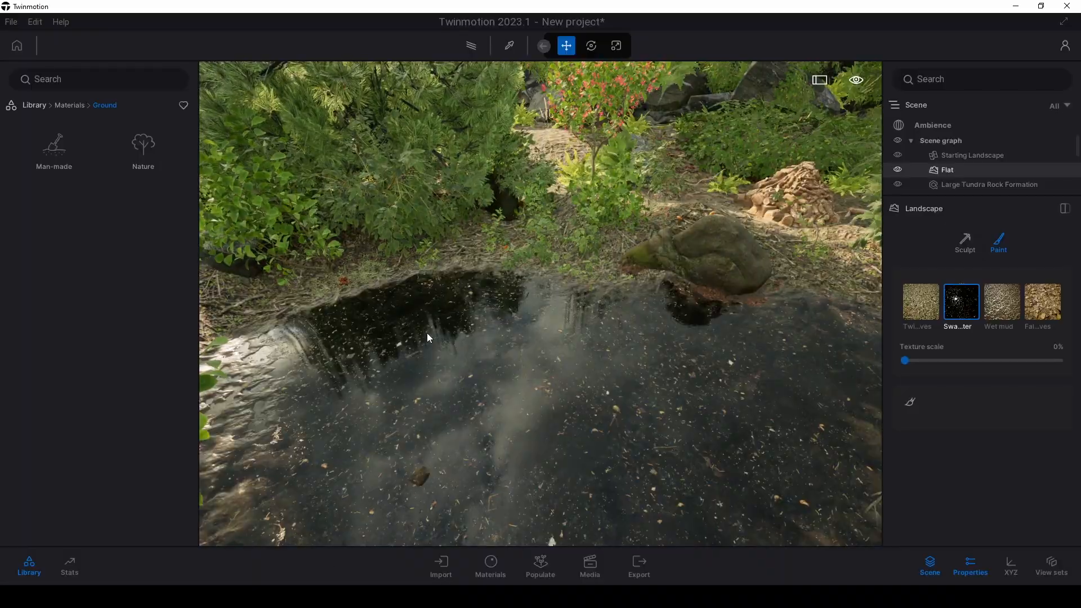
key(s)
key(w)
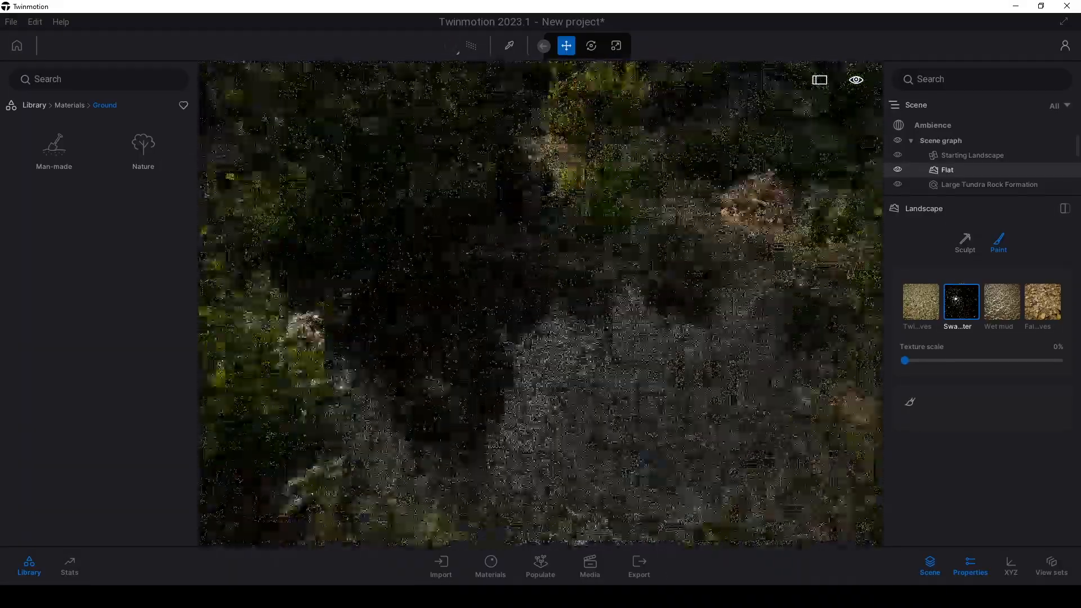
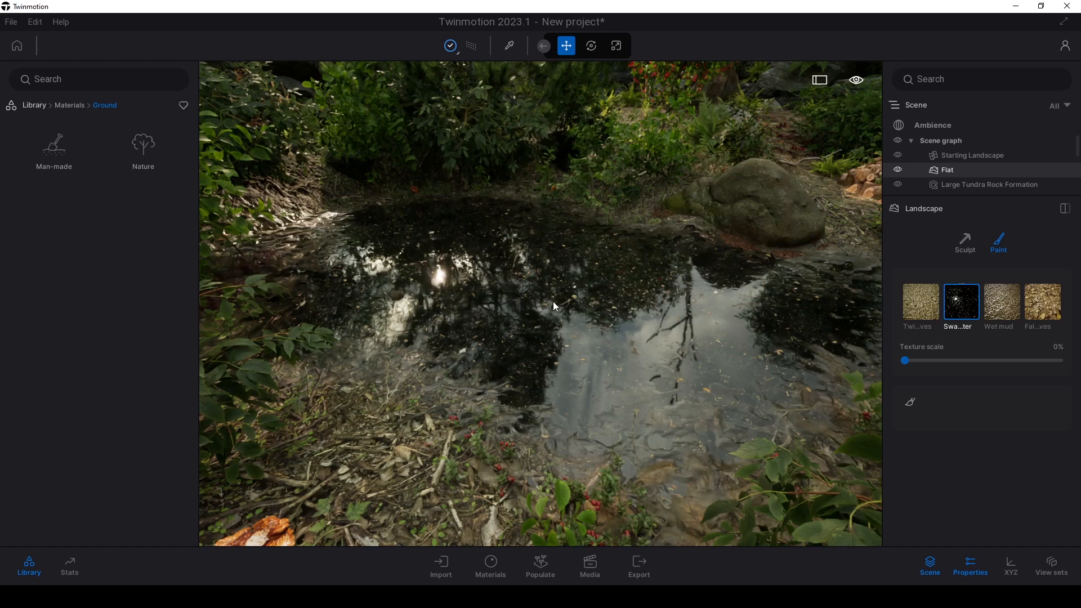
Step: Rotate the HDRI sky to 307° and expand the HDRI environment's detail settings
click(934, 129)
scroll(907, 414, down, 1)
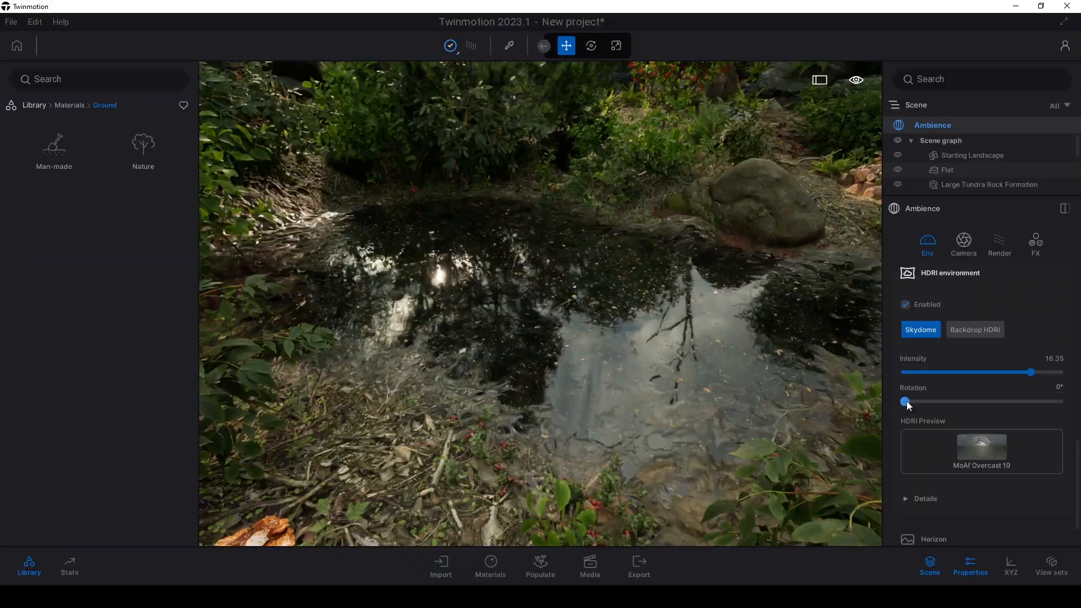
drag(904, 405, 1036, 401)
scroll(947, 444, down, 2)
click(942, 444)
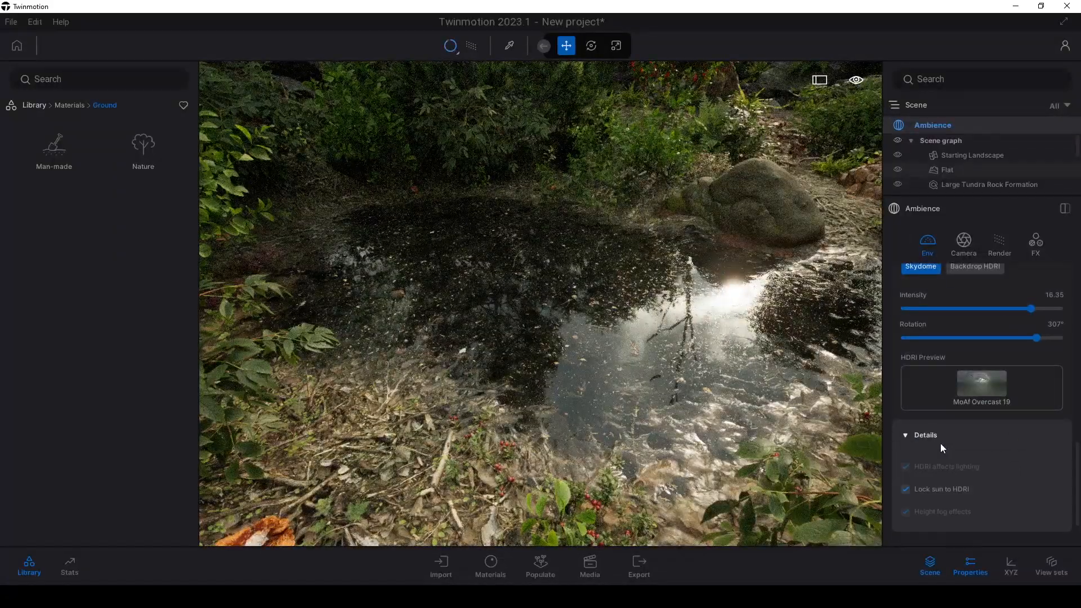
Step: Set the global lighting's sun size to 2.00
scroll(924, 431, up, 10)
scroll(908, 406, up, 5)
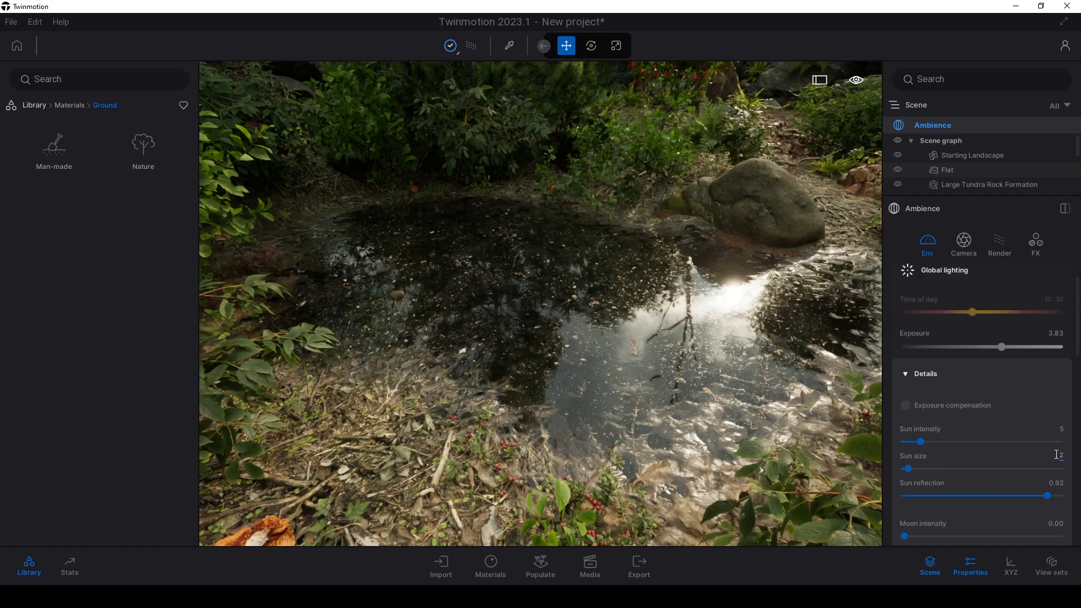
key(Return)
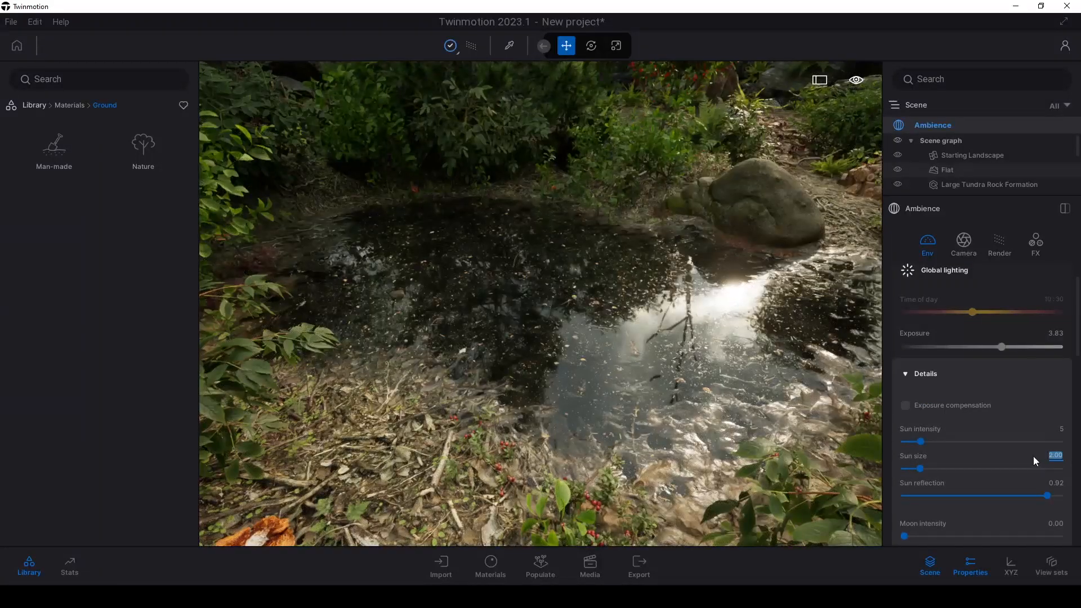
Step: Lower the sun intensity to 1 and raise the ambient light level
drag(920, 442, 906, 441)
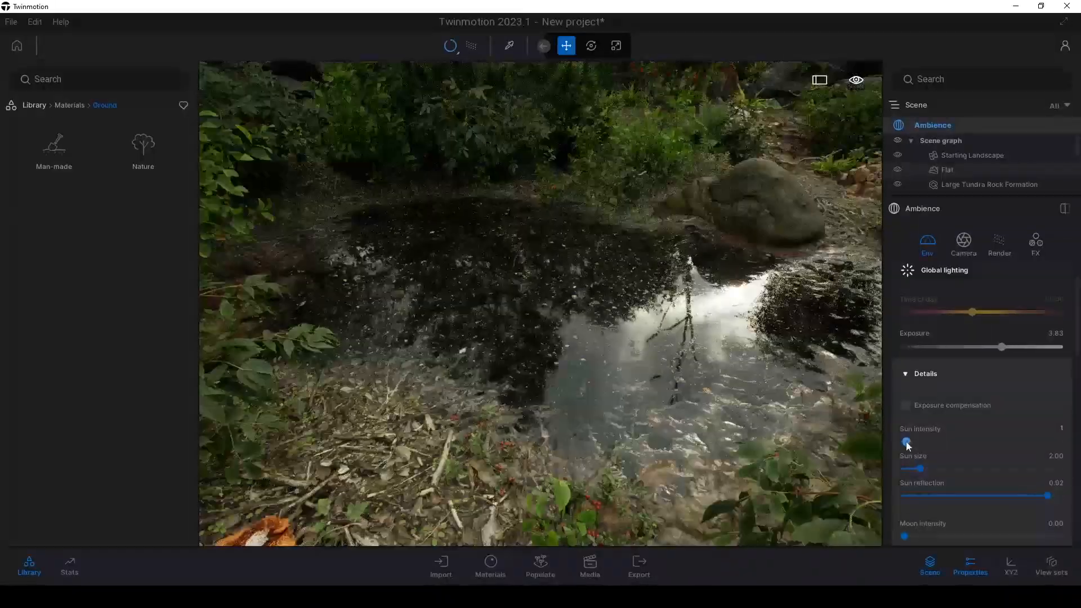
scroll(902, 475, down, 2)
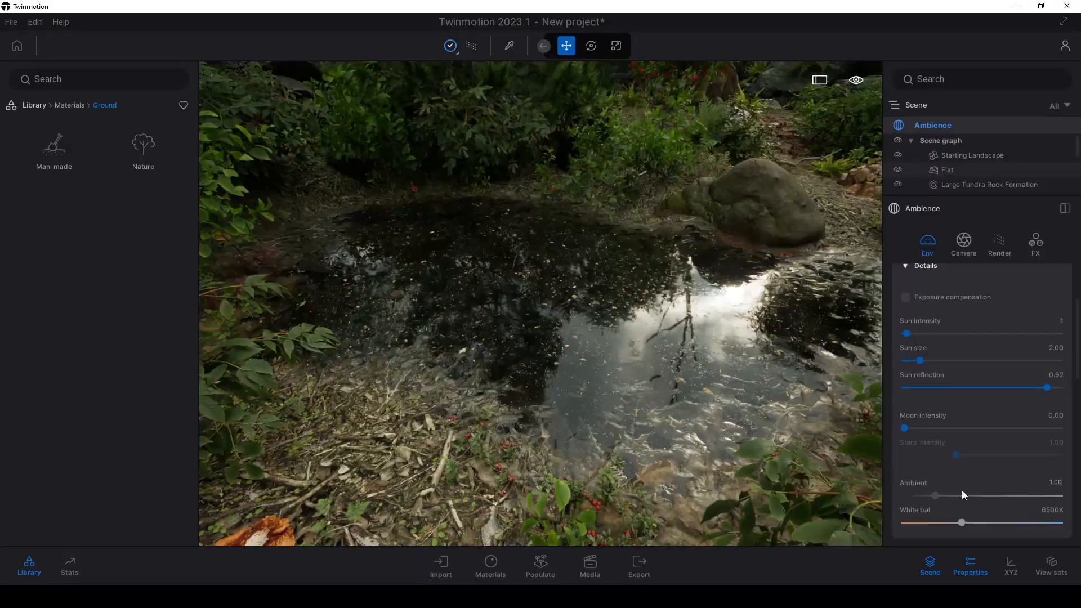
drag(937, 496, 957, 491)
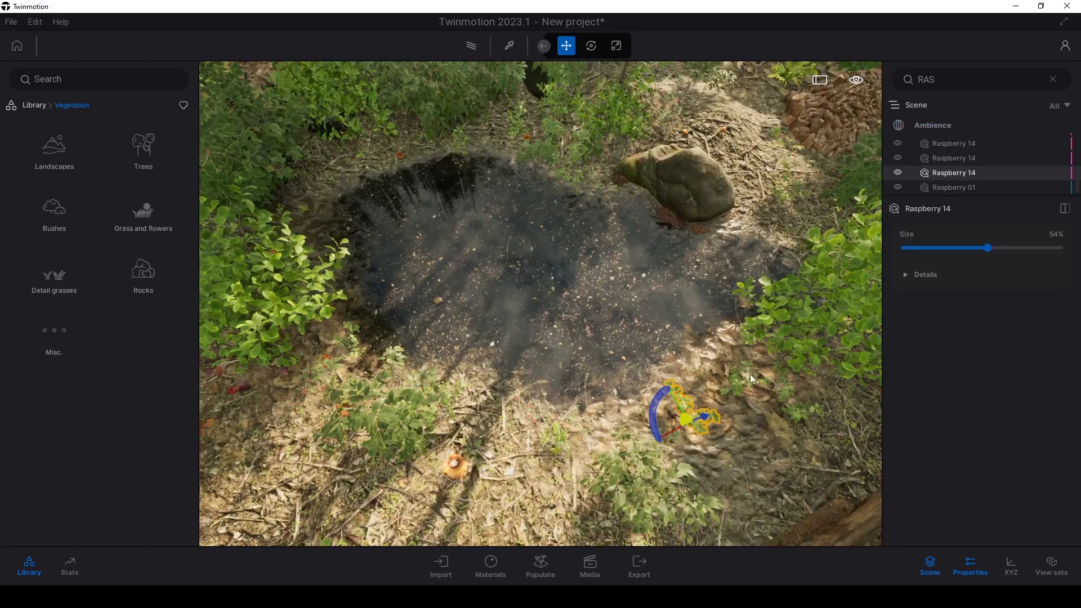
Step: Duplicate the selected Raspberry 14 plant in a row from the near bank out over the pool
scroll(691, 418, up, 2)
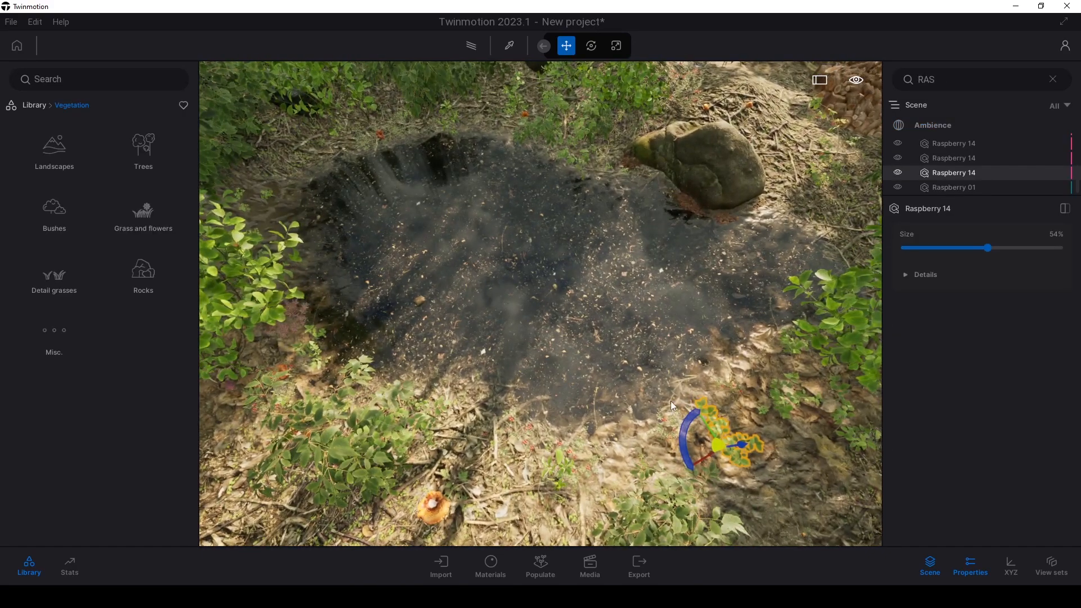
alt+drag(664, 396, 445, 293)
click(501, 362)
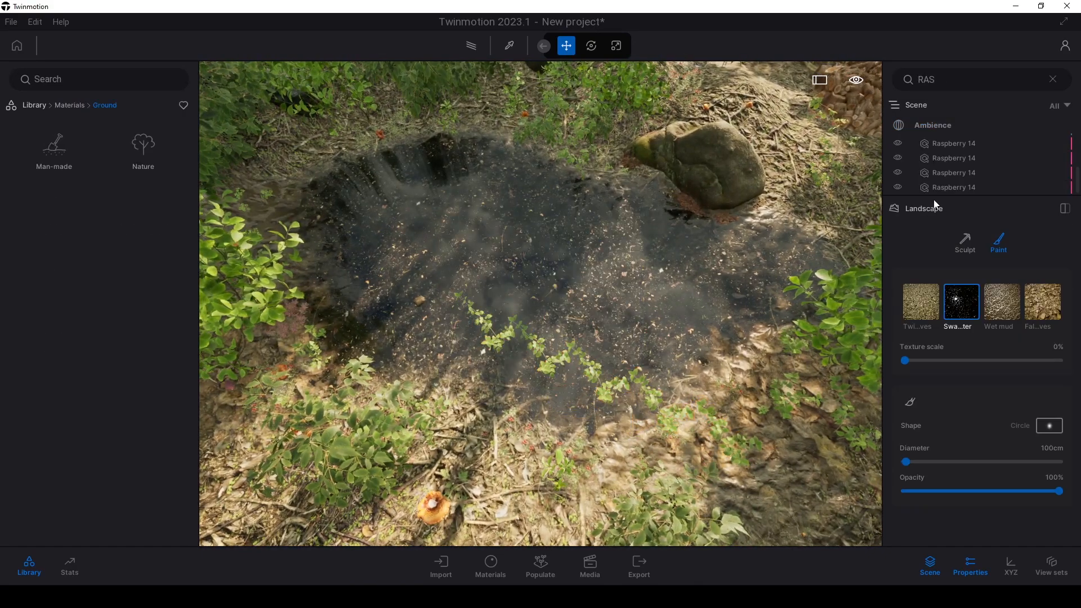
Step: Go through the raspberry entries in the scene list one by one to identify the plants around the pool
click(941, 189)
click(991, 297)
click(980, 270)
click(980, 256)
click(980, 242)
click(980, 227)
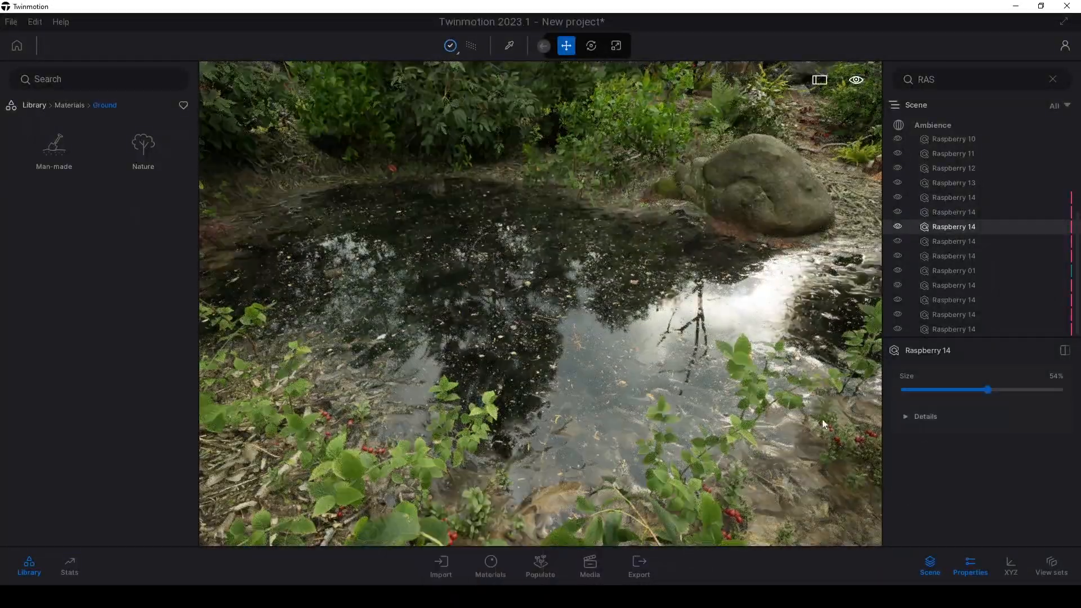
Step: Enable depth of field in the ambience camera settings
click(931, 131)
click(970, 387)
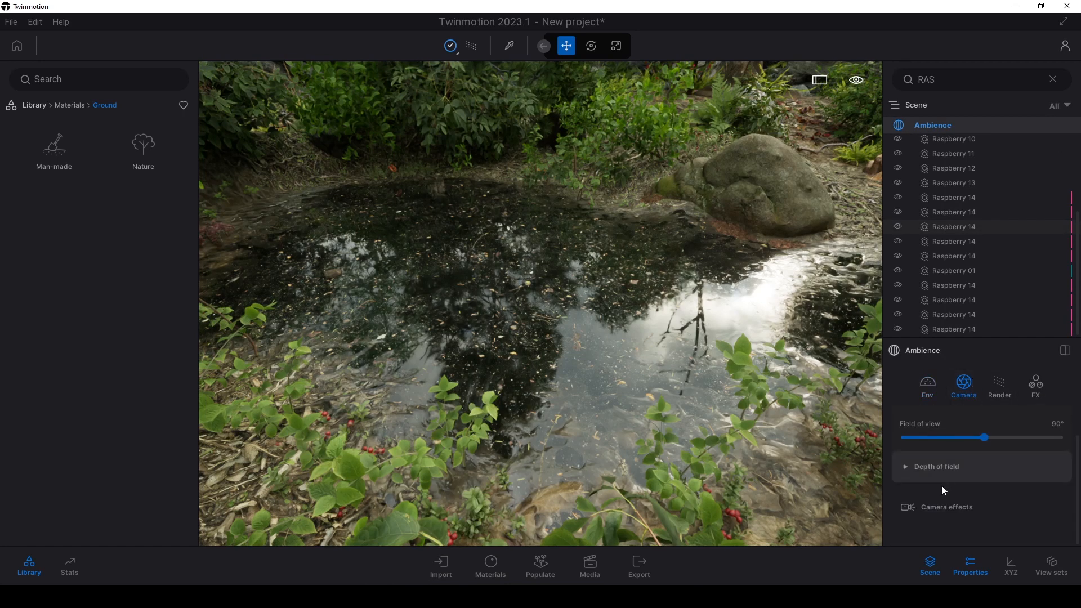
click(909, 469)
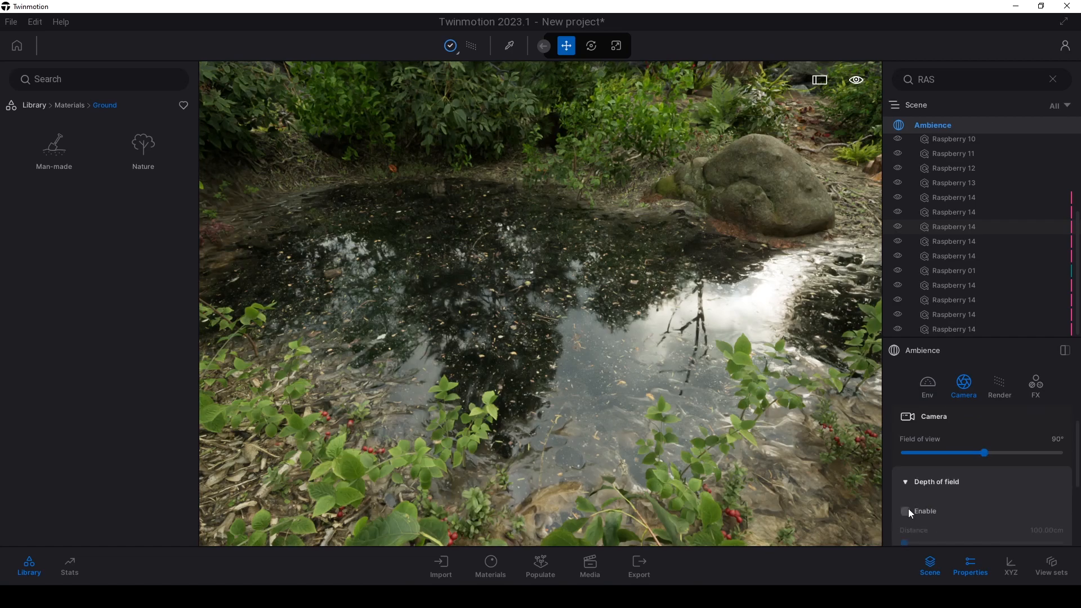
click(906, 511)
Step: Hide the scene list and pick the depth-of-field focus, trying the boulder first and settling on the pool's water surface
scroll(946, 497, down, 1)
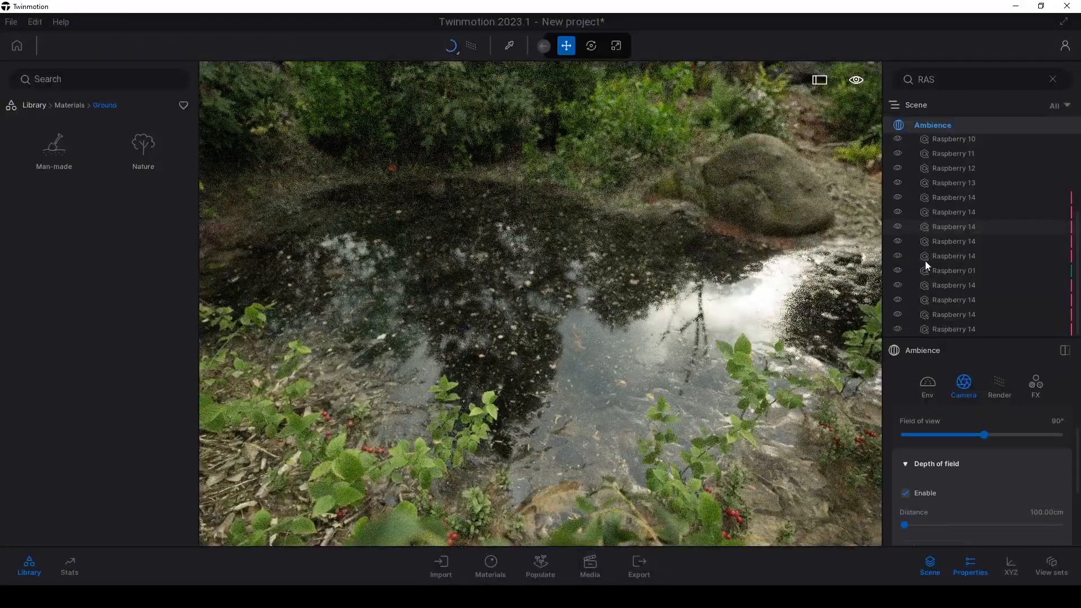
click(930, 565)
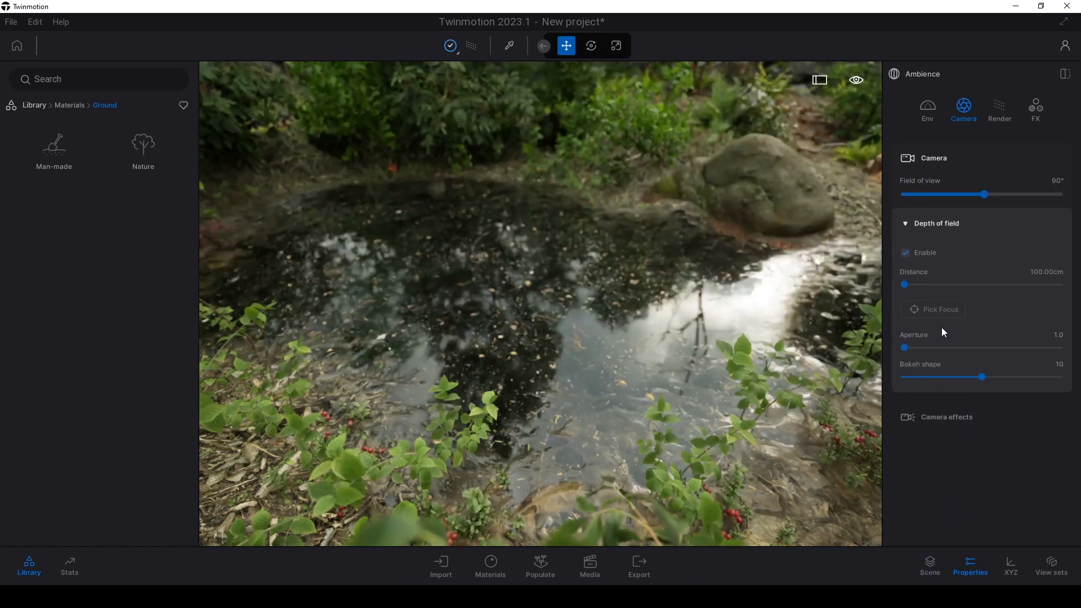
click(935, 309)
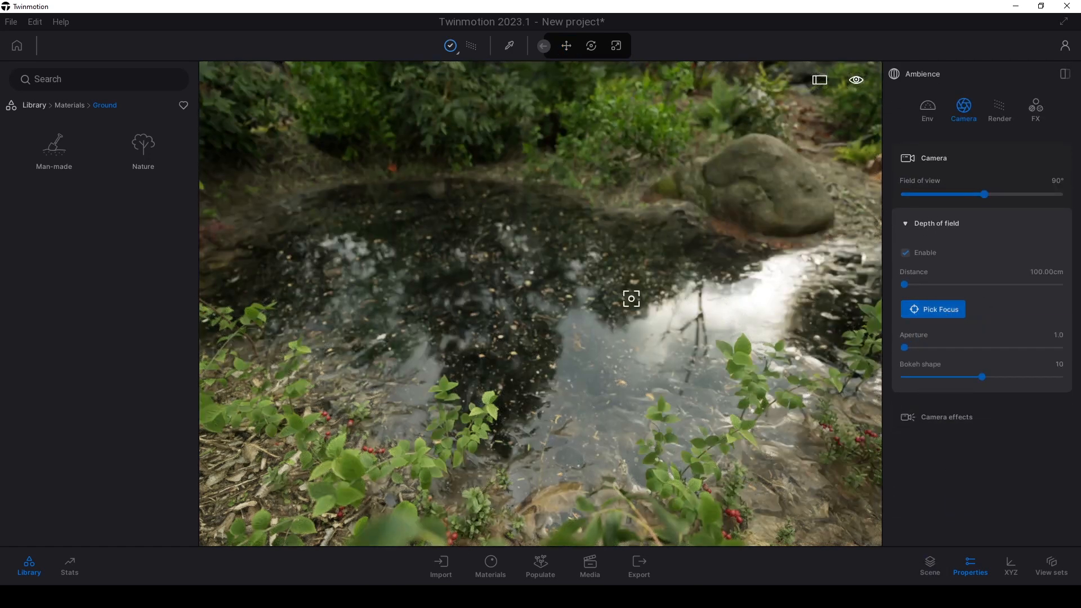
click(777, 184)
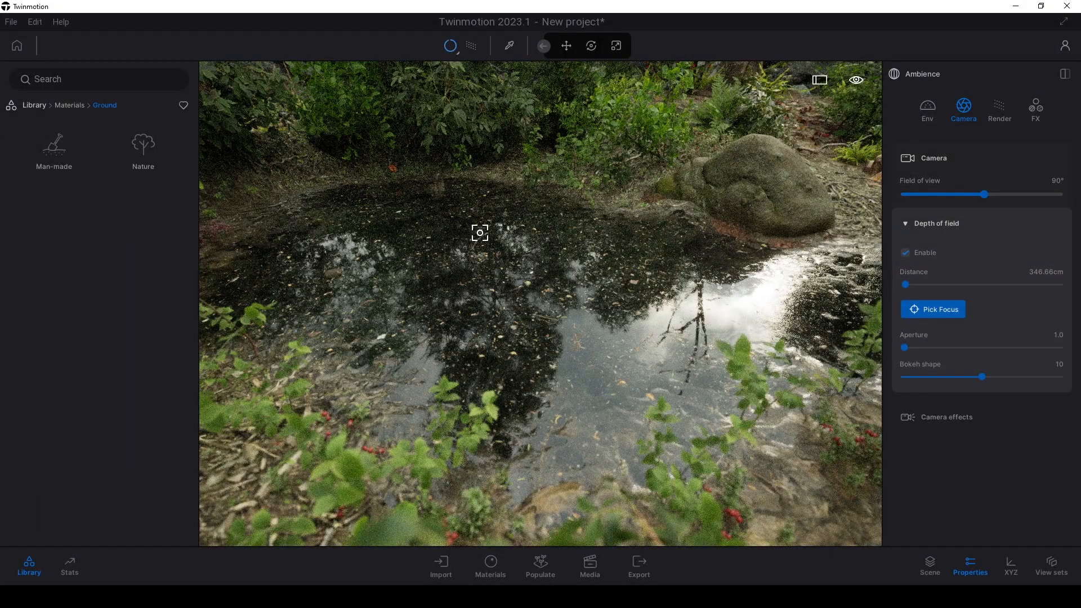
click(480, 233)
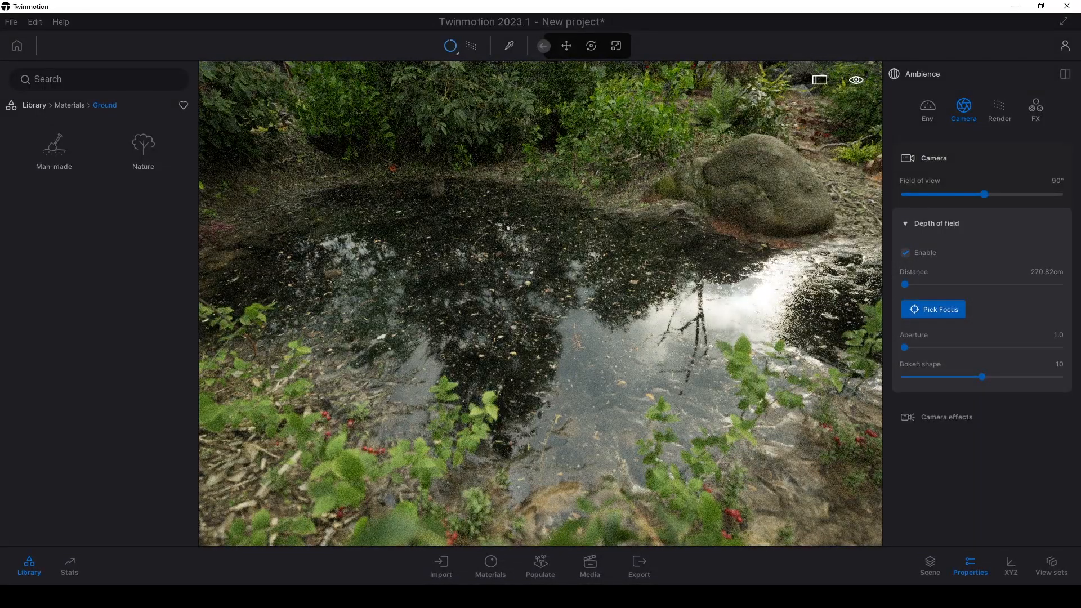
Step: Adjust the color grading contrast slightly in the ambience effects
click(1000, 109)
click(1035, 107)
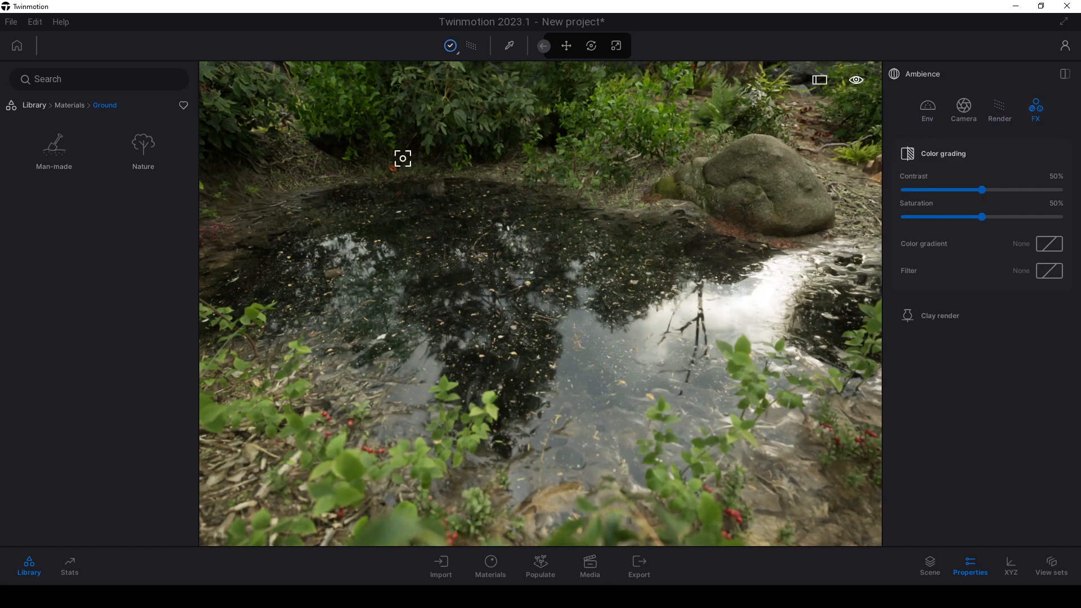
drag(985, 190, 979, 190)
Step: Set the global lighting's white balance to 5707K and look through the remaining environment settings
click(924, 112)
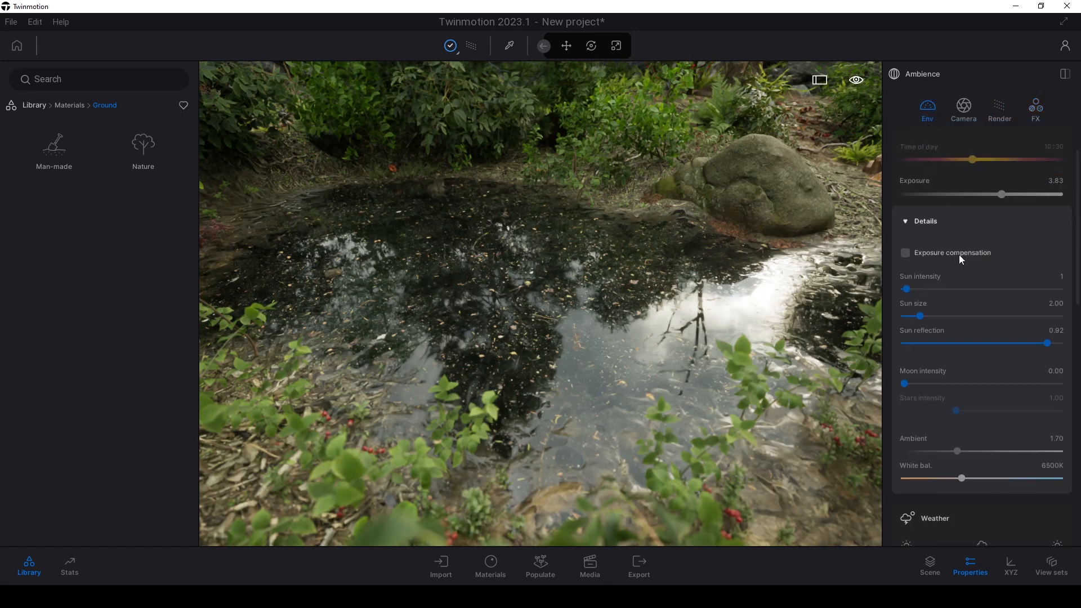
scroll(960, 256, up, 1)
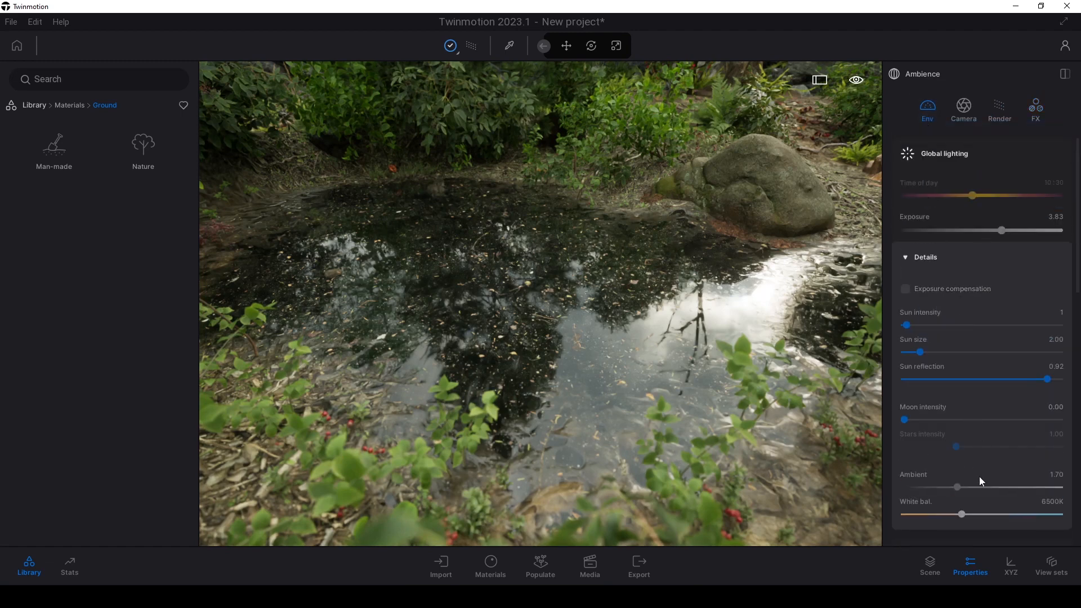
drag(963, 512, 953, 513)
scroll(922, 449, down, 5)
scroll(917, 447, up, 4)
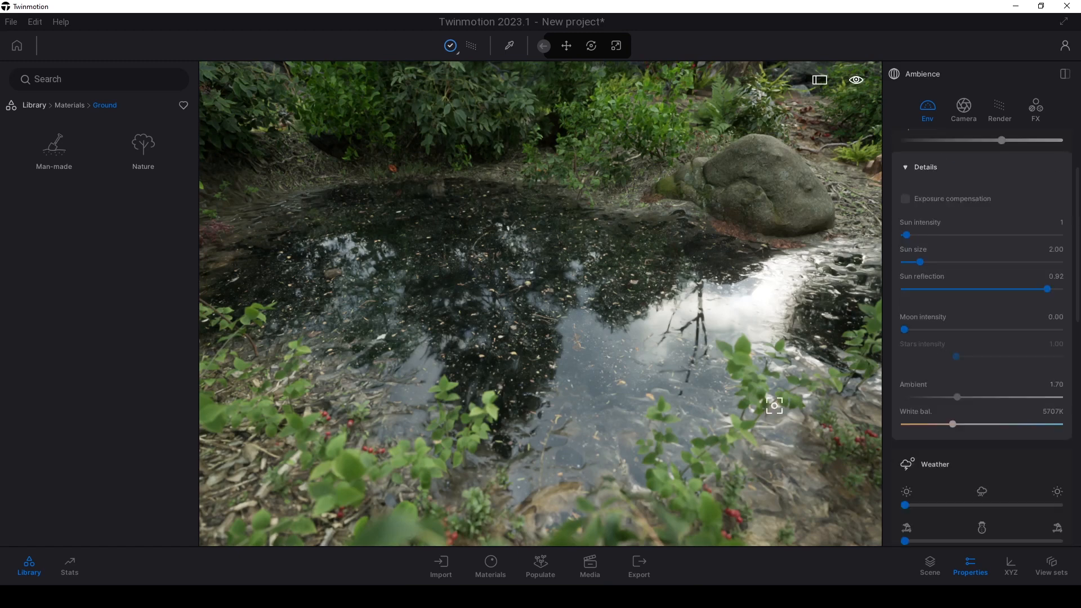
Step: Set the camera's vignetting to 57% and leave the focus picking mode
click(967, 111)
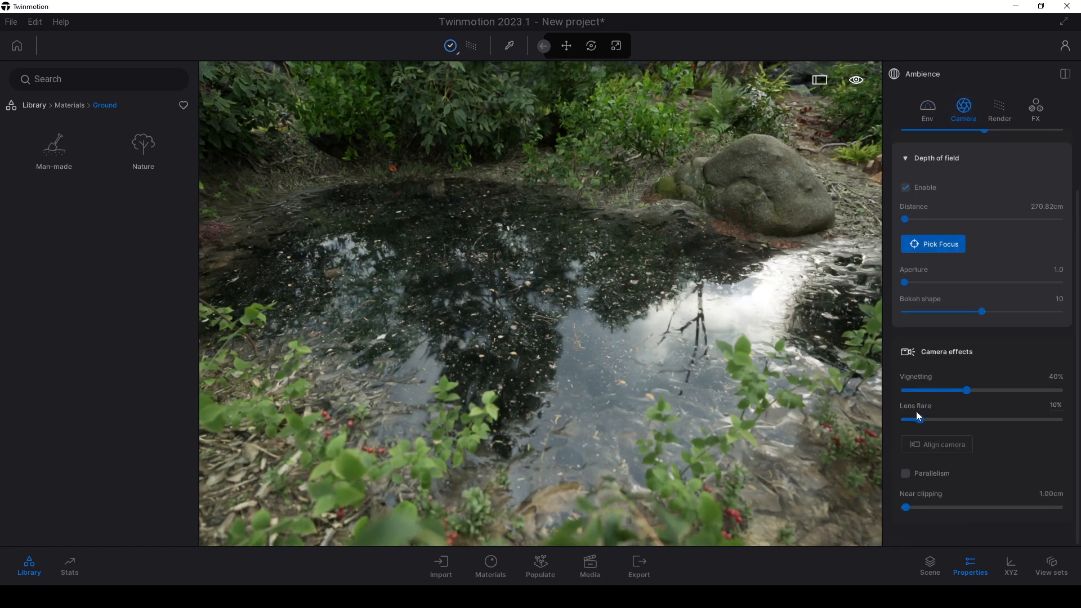
click(940, 355)
click(928, 417)
scroll(929, 416, down, 2)
drag(968, 391, 993, 389)
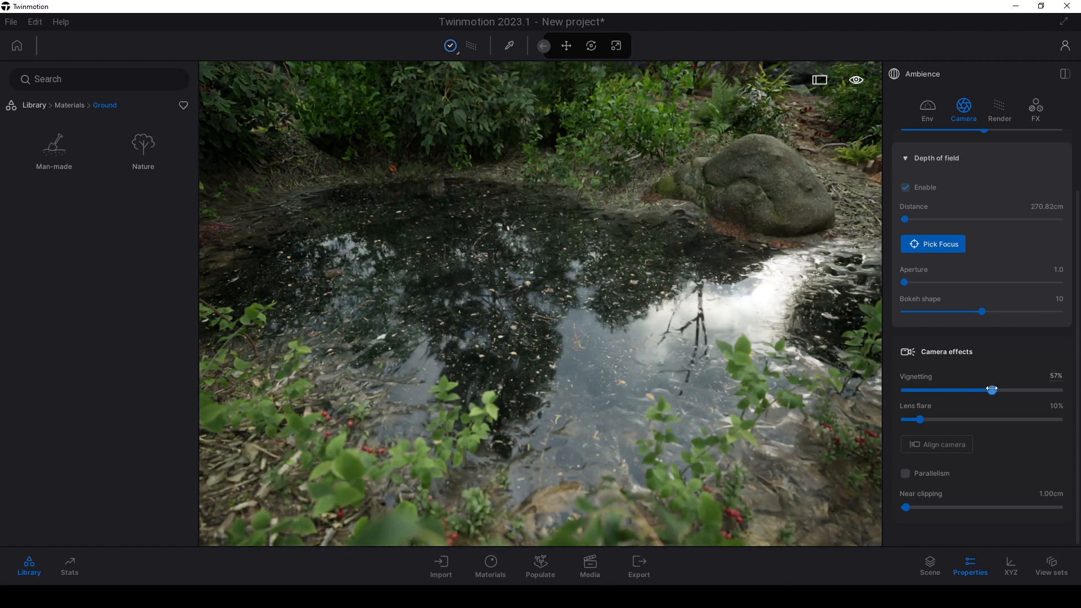
key(Escape)
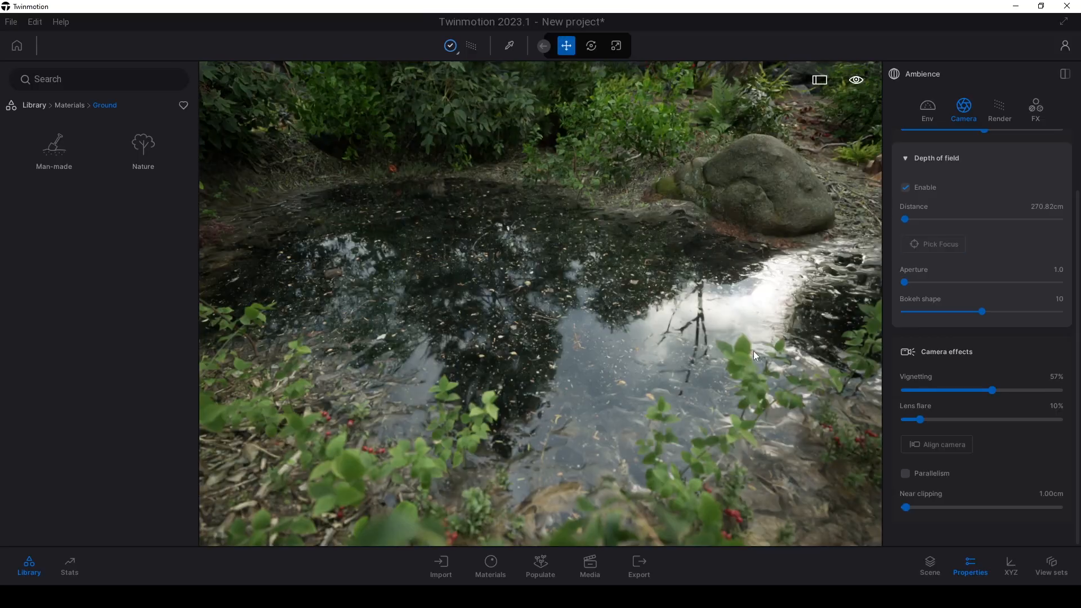
Step: Reframe the camera on the pool with the boulder and foreground plants, and create a media image from this view
right_drag(752, 351, 754, 354)
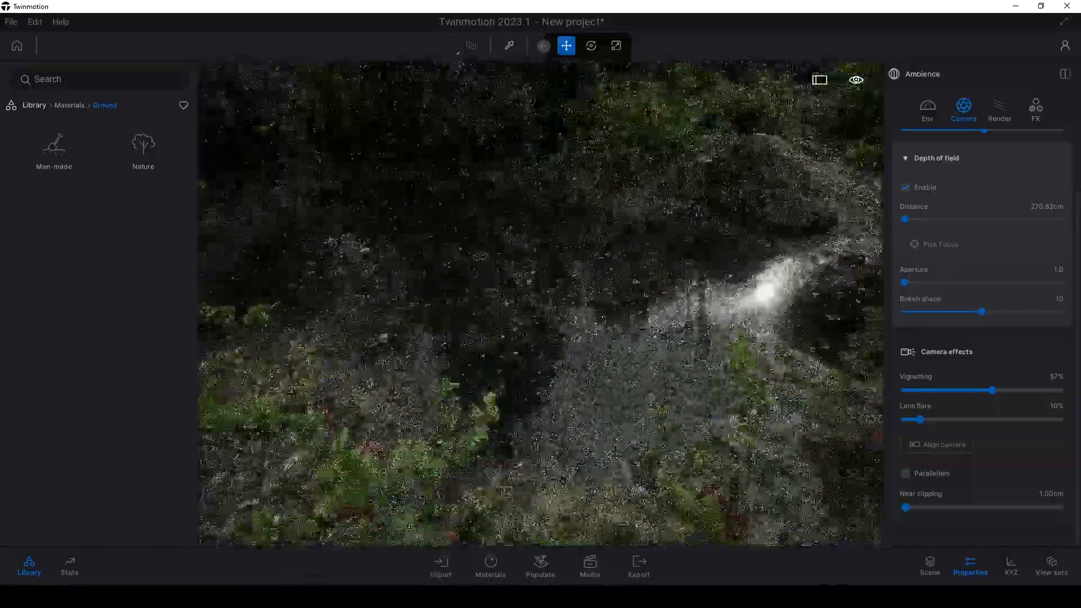
key(e)
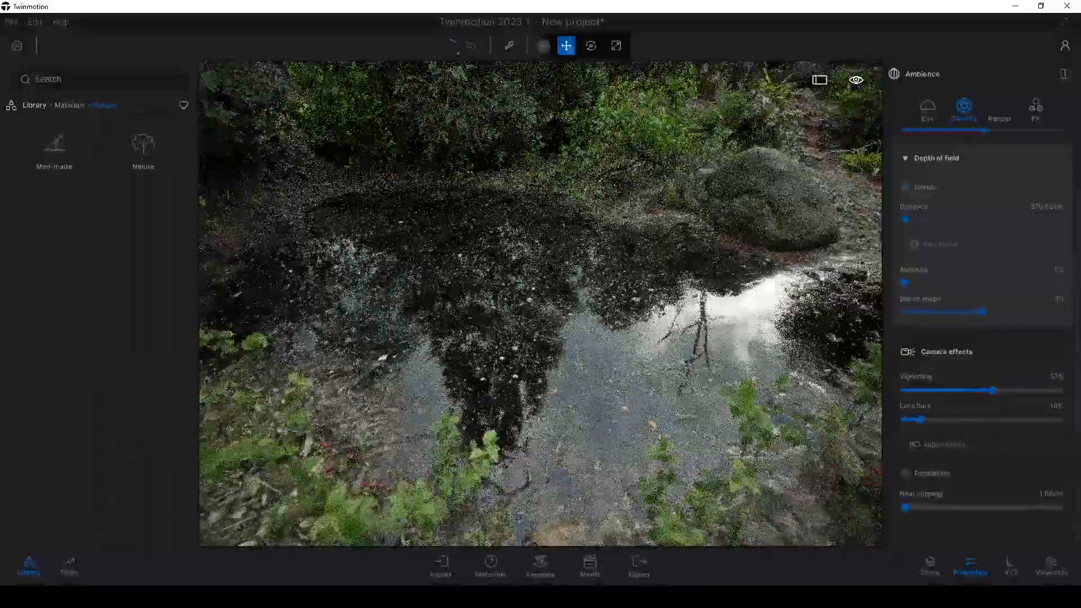
mouse_move(753, 354)
right_down()
mouse_move(720, 342)
mouse_move(695, 375)
right_up()
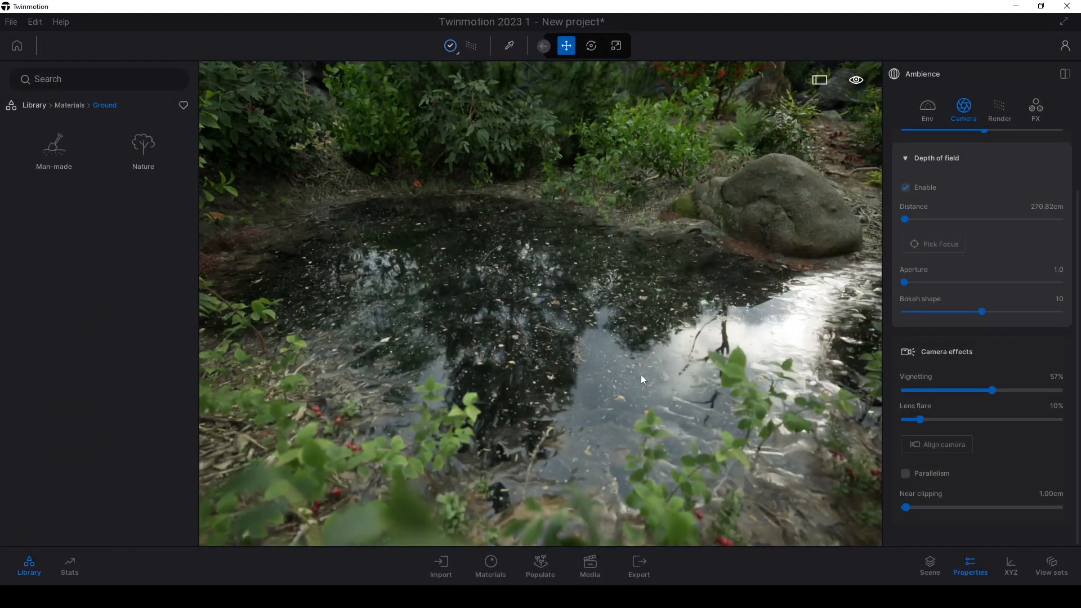
click(590, 569)
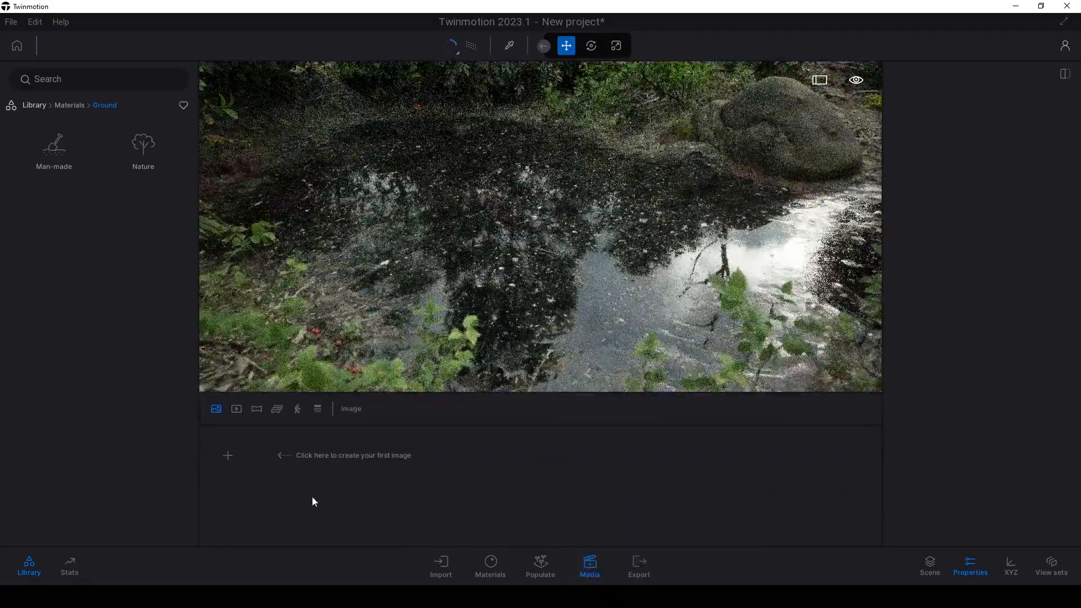
click(233, 462)
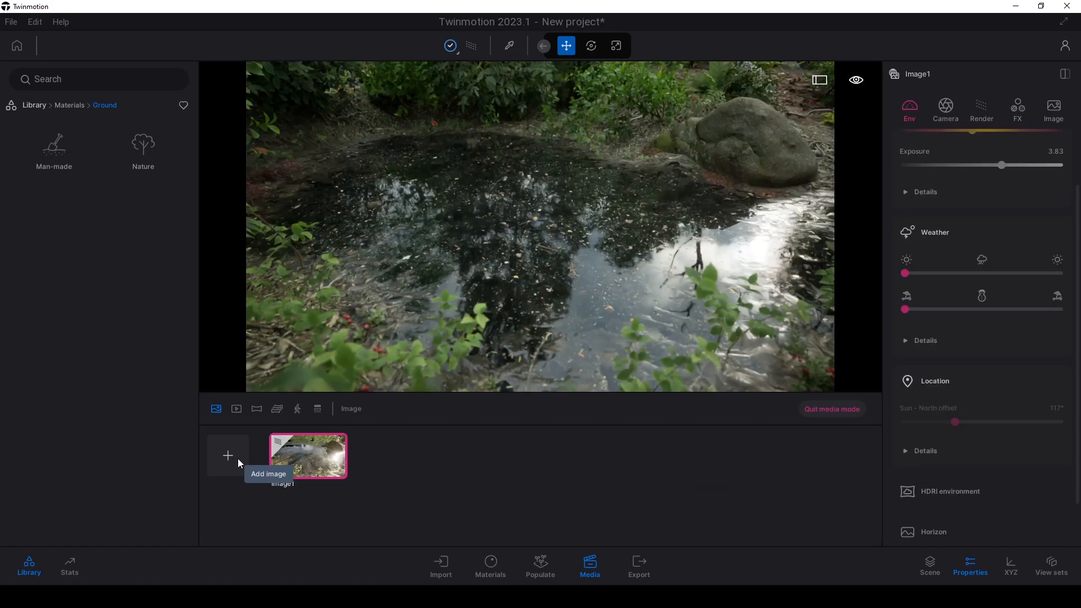
Step: Set the image's Path Tracer quality to High and its output size to 4K UHD 3840x2160
click(982, 111)
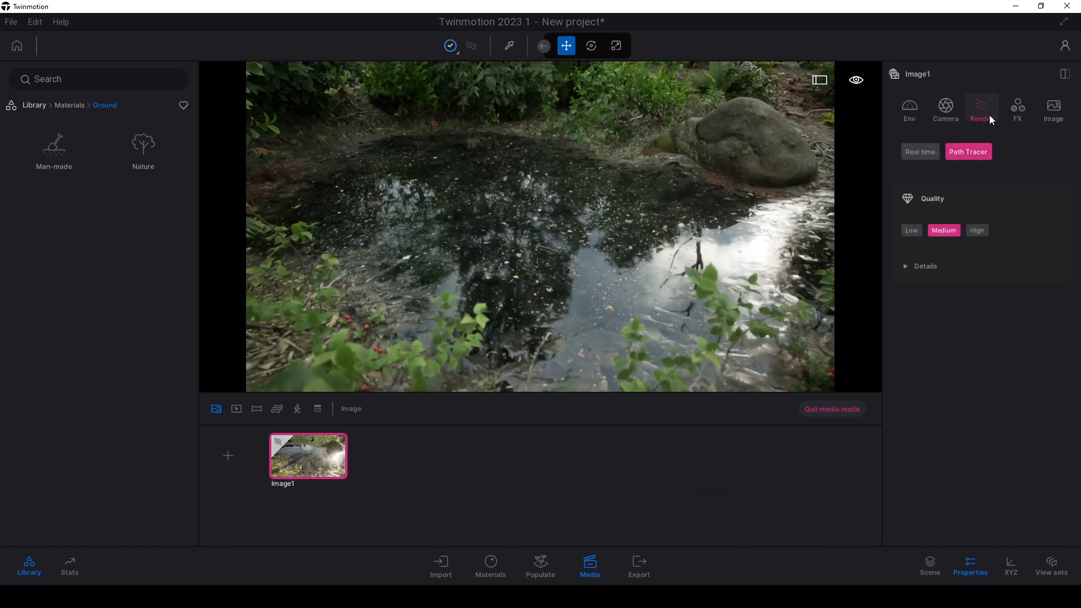
click(981, 231)
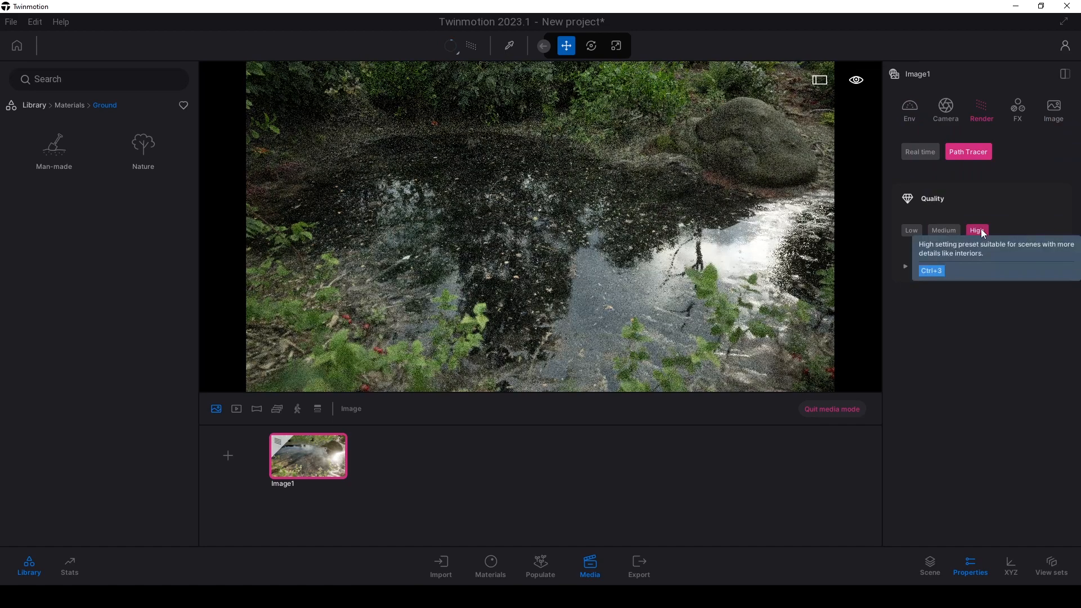
click(1056, 110)
click(974, 185)
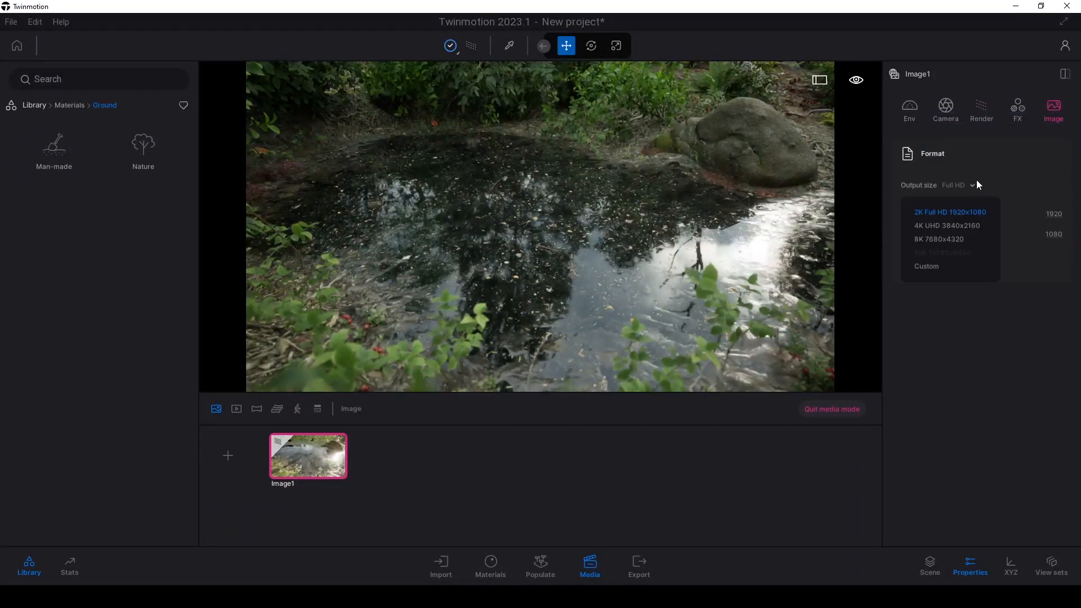
click(925, 226)
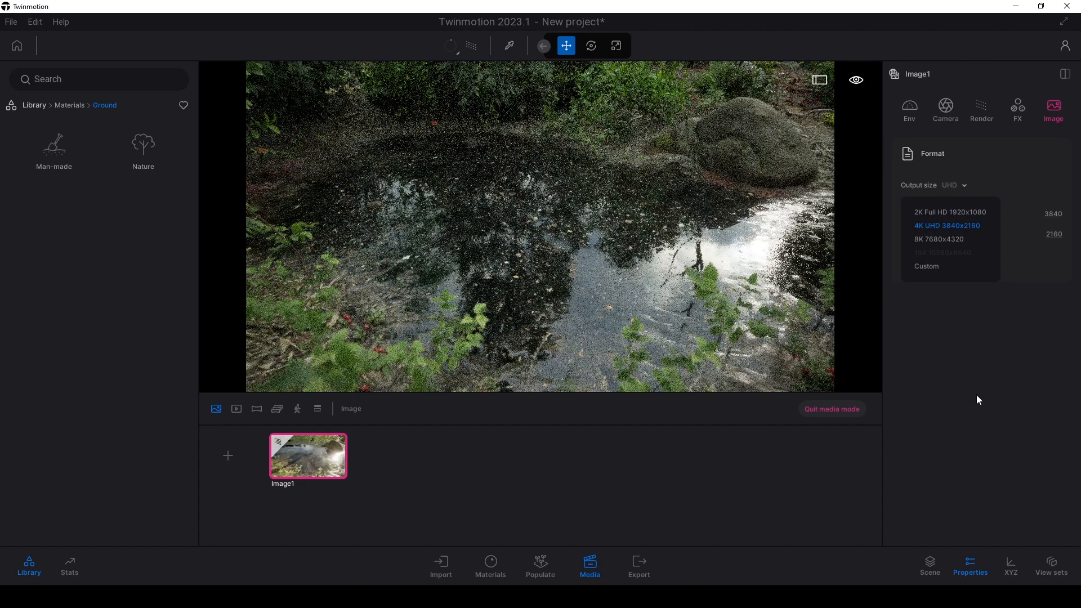
click(978, 400)
Step: Select Image1 for a local image export in PNG format
click(639, 563)
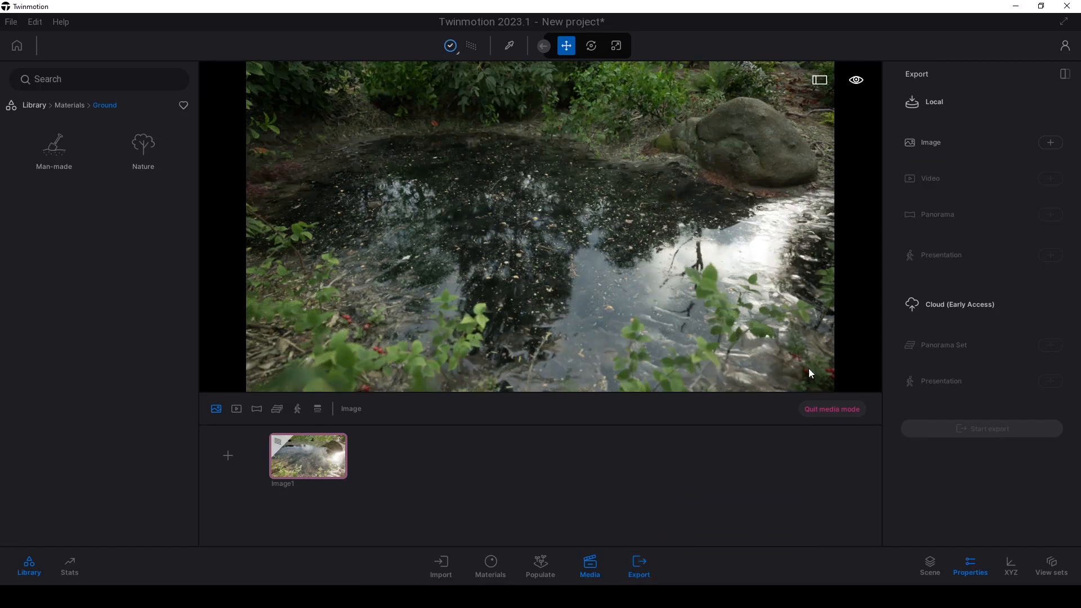
click(947, 151)
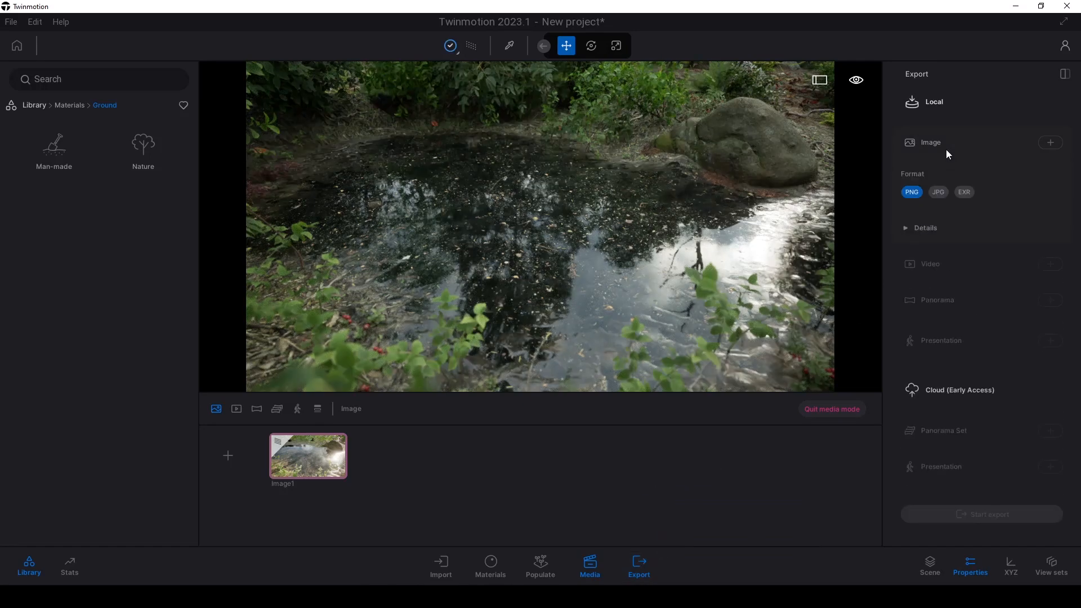
click(1047, 145)
click(346, 273)
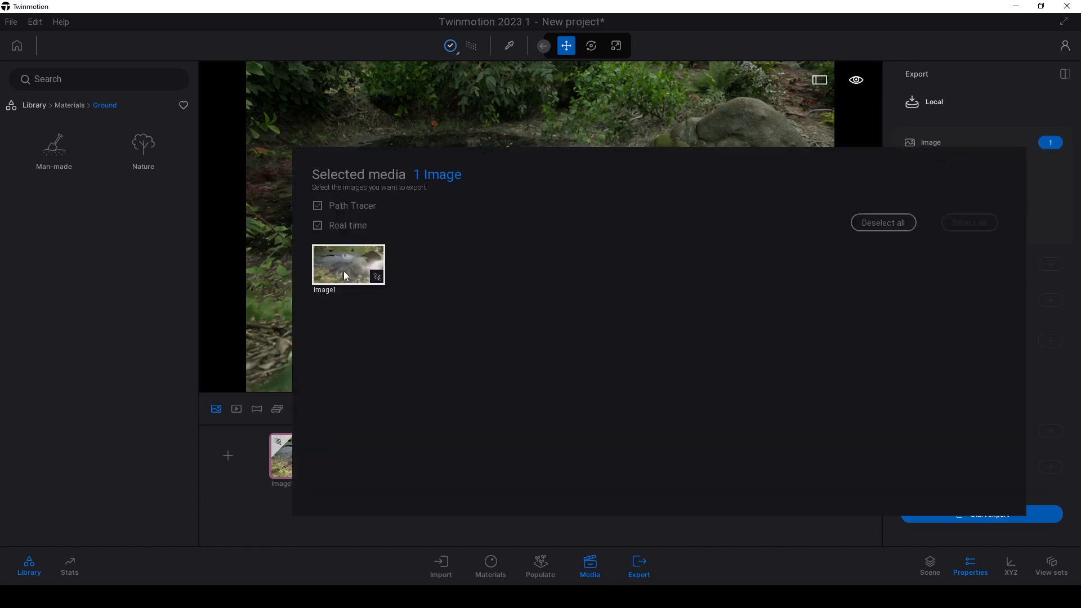